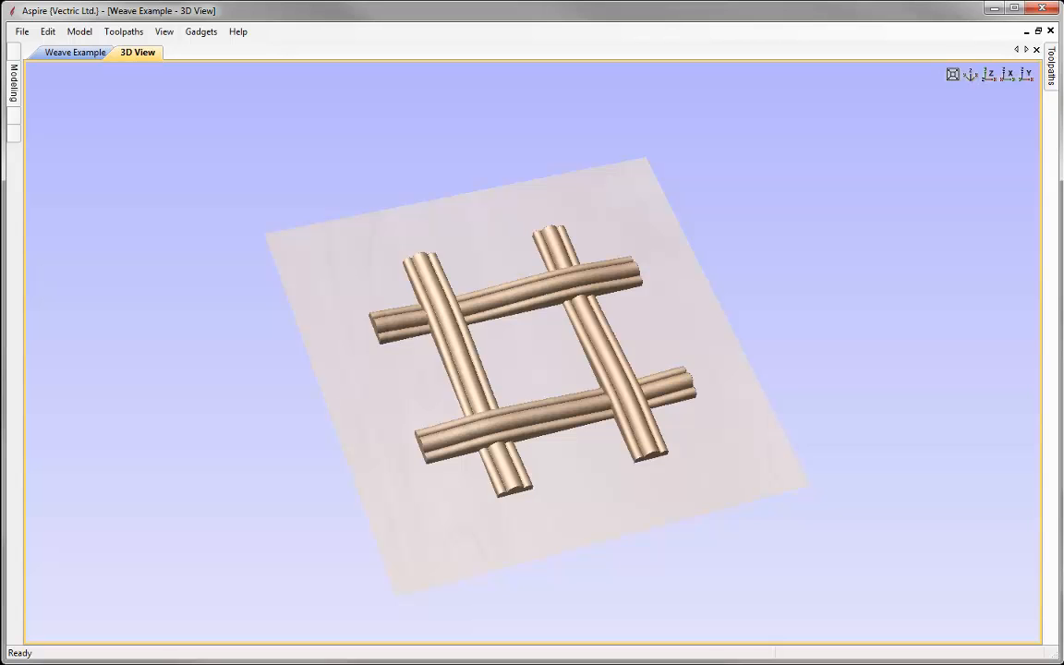
Close the Weave Example file and open Extrude Example.crv3d from the ExtrudeWeaveGuide_FILES folder
left_click(21, 32)
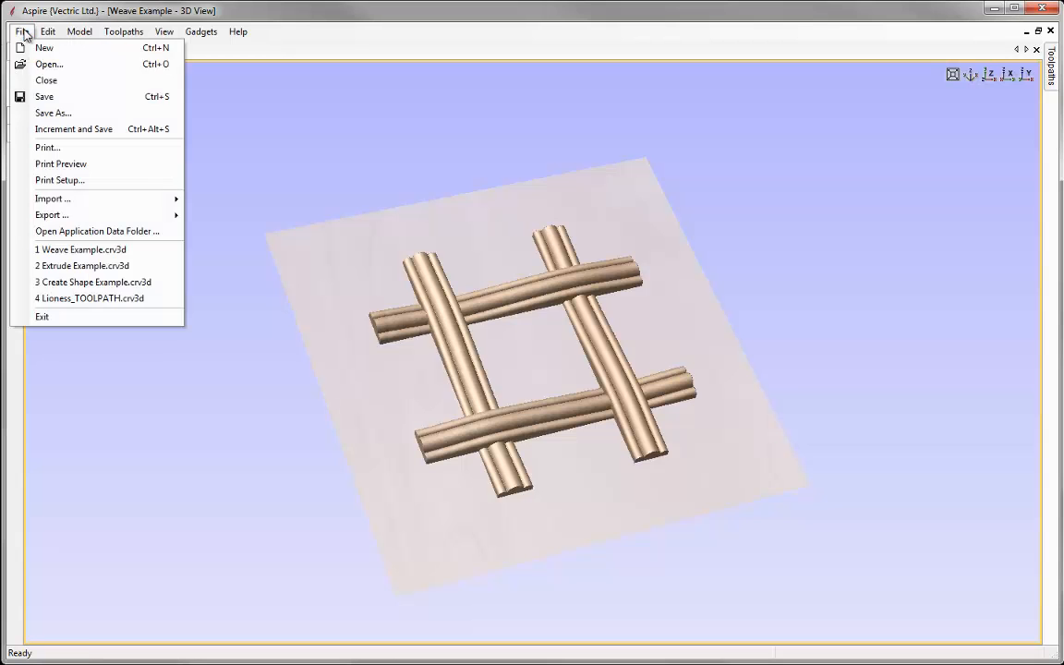
left_click(67, 83)
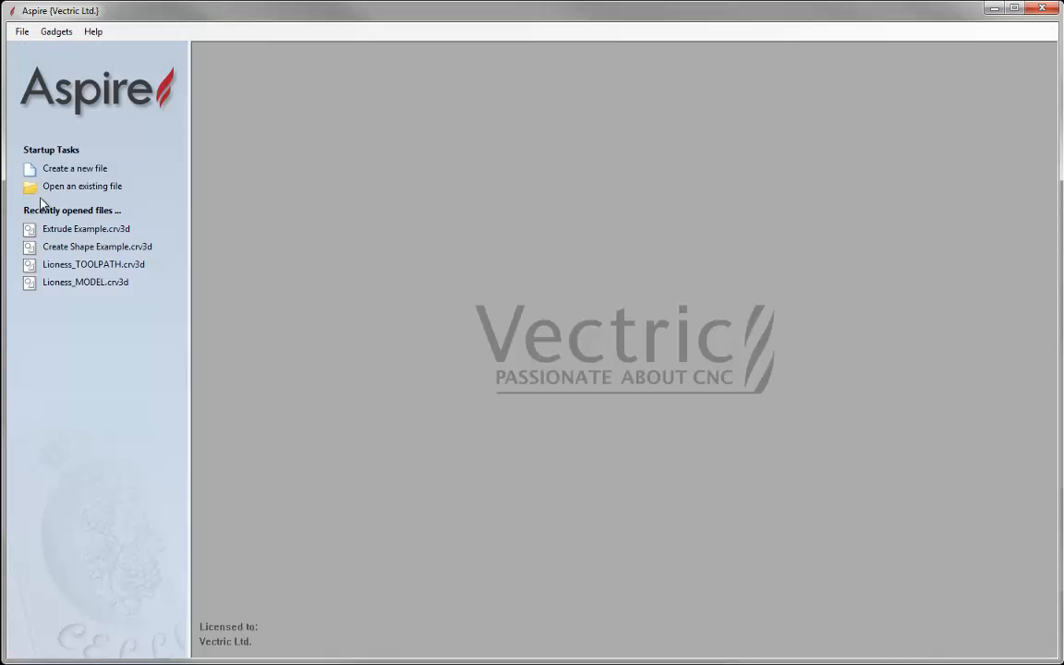
left_click(88, 189)
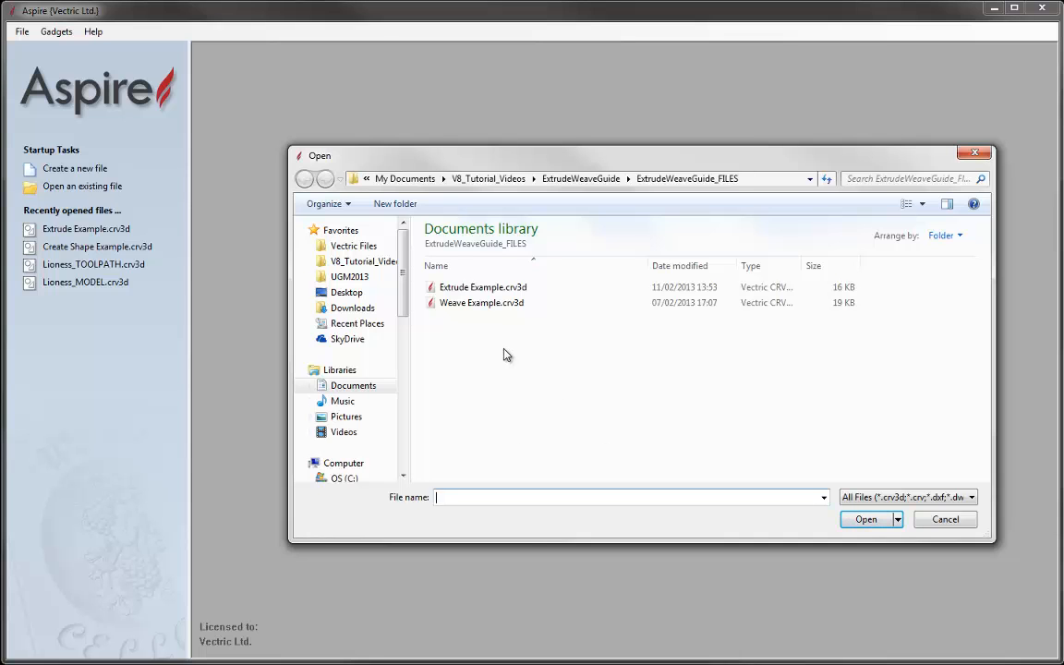
left_click(478, 293)
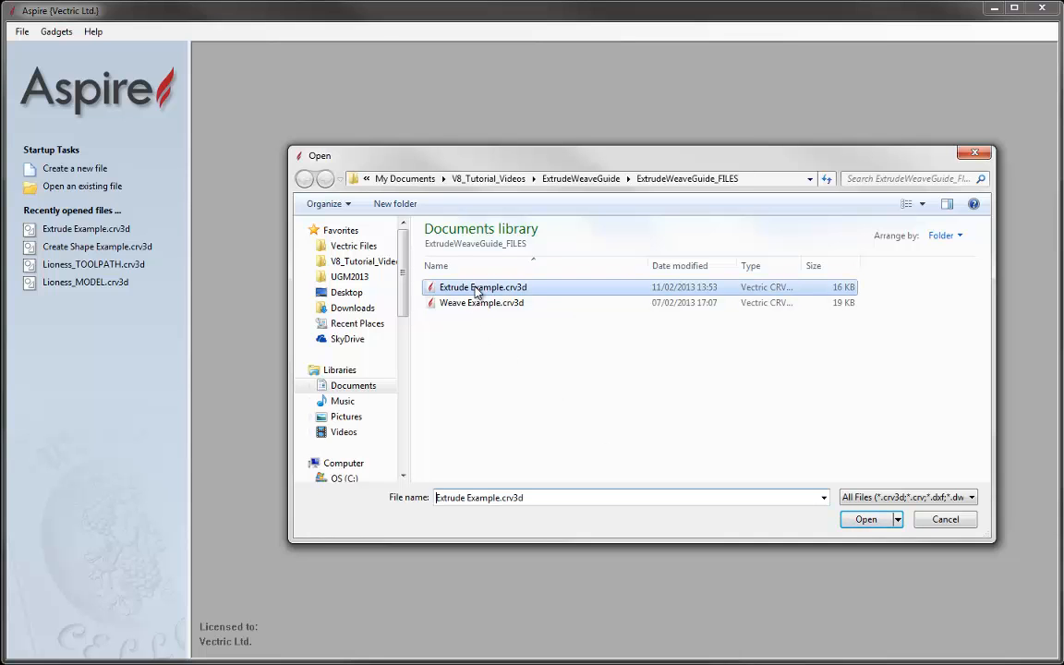
left_click(866, 521)
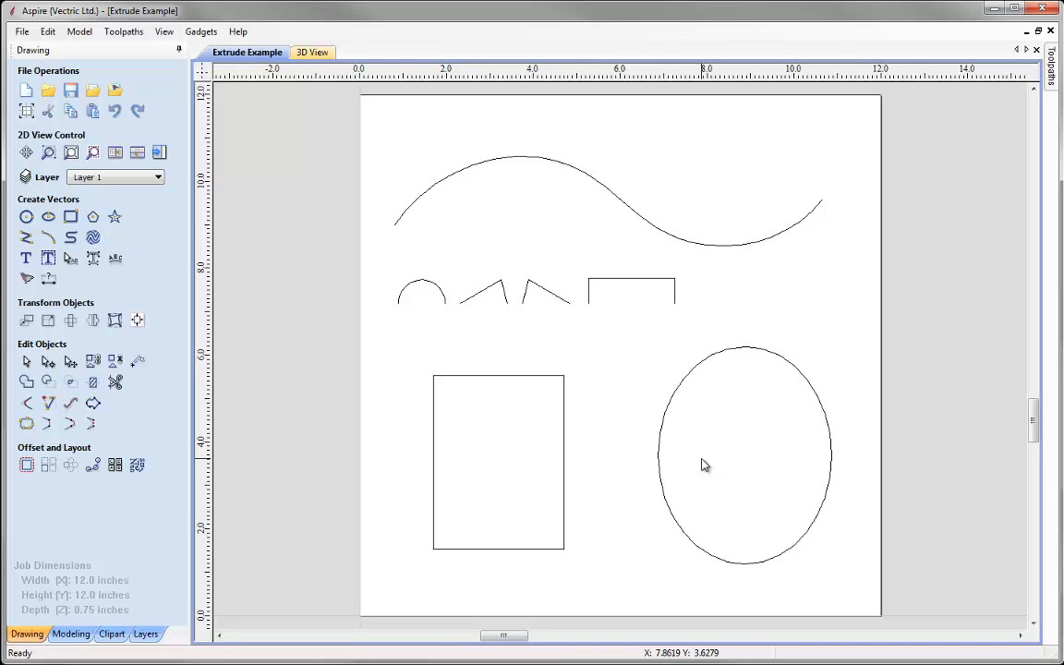
Arrange the 2D and 3D views side by side and set the S-shaped curve as the drive rail for Extrude and Weave
left_click(115, 153)
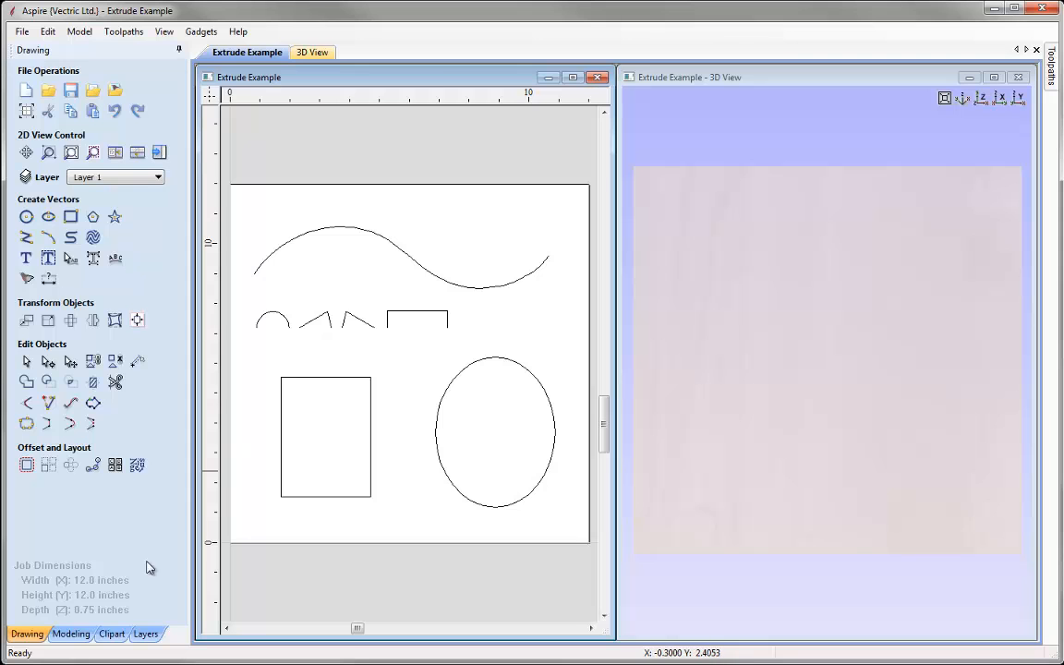
left_click(71, 635)
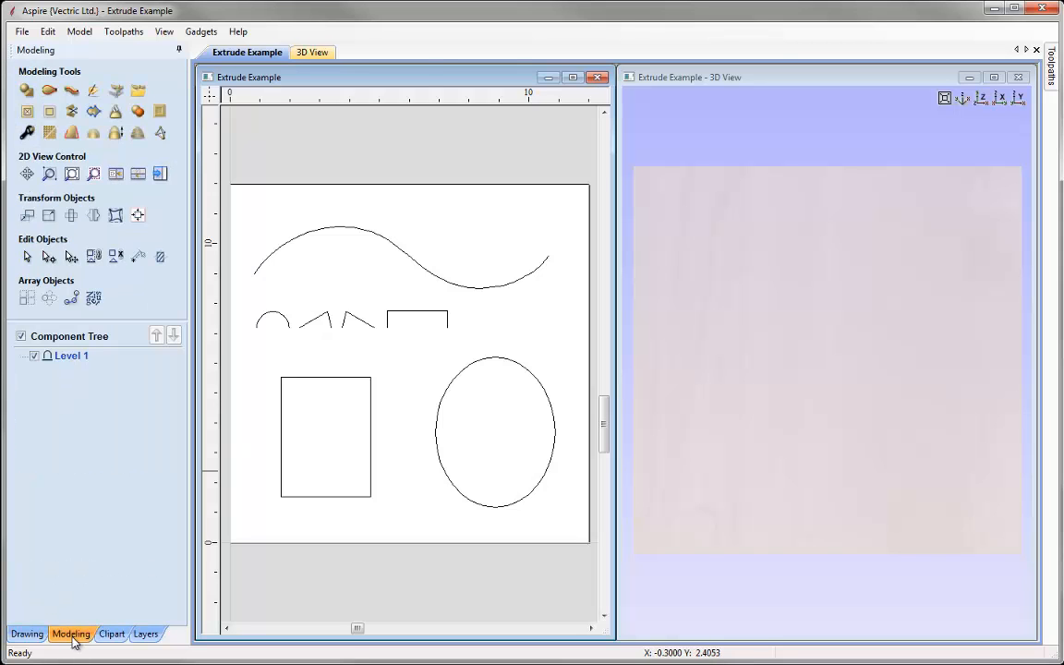
left_click(74, 93)
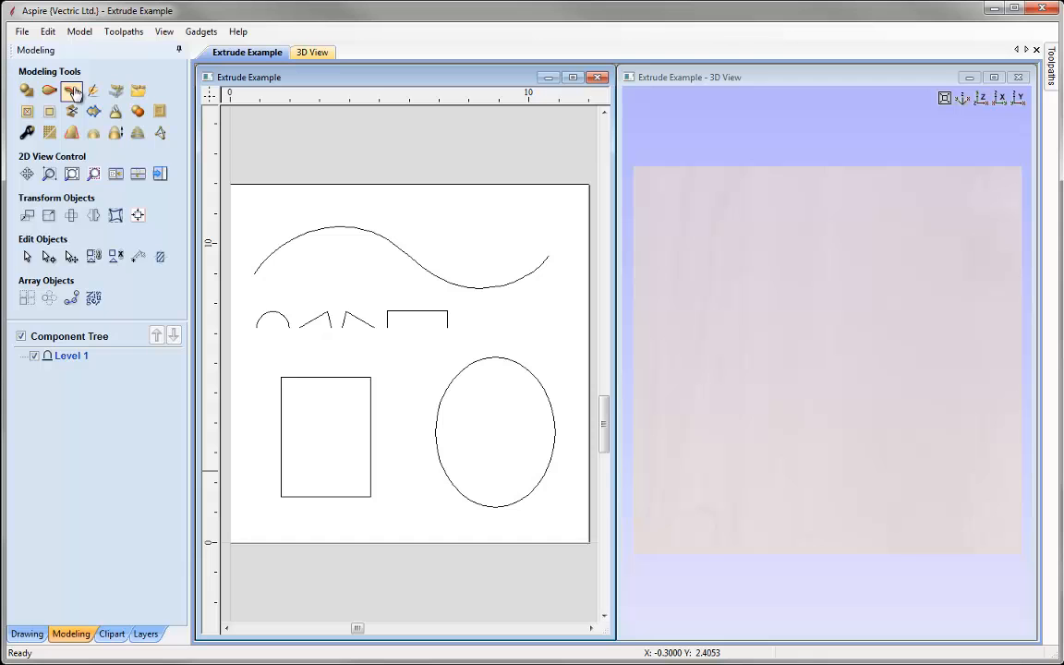
left_click(74, 93)
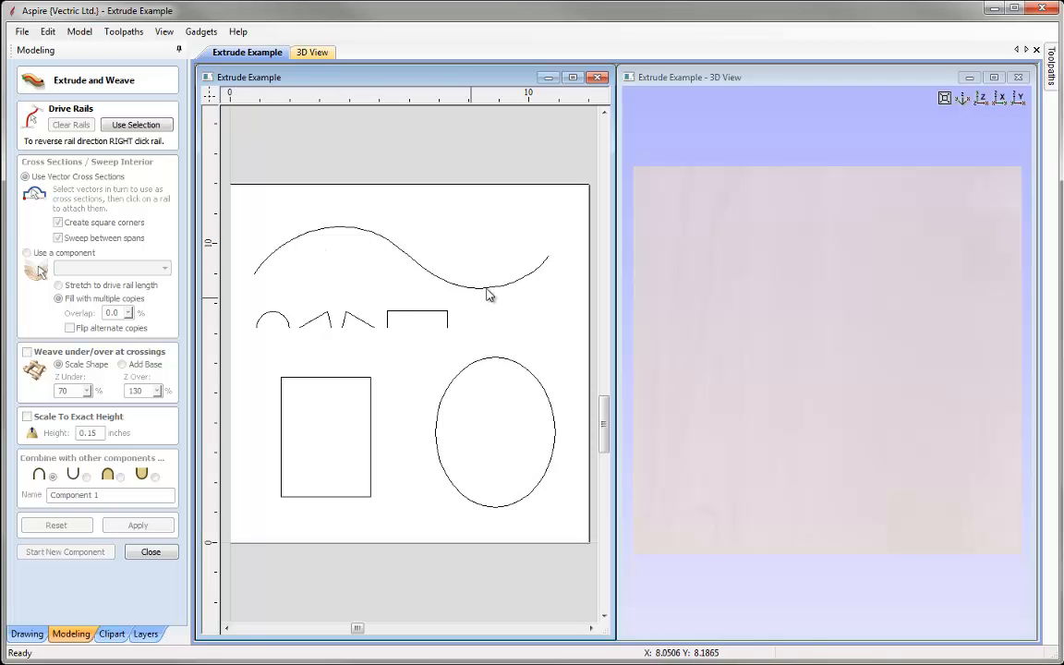
left_click(374, 235)
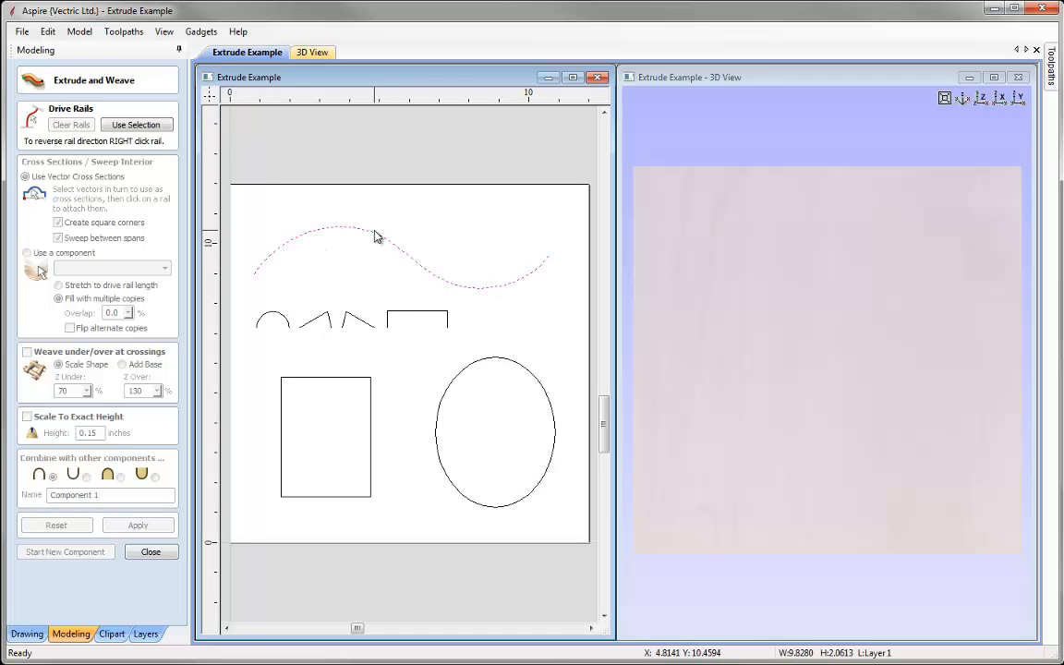
left_click(143, 128)
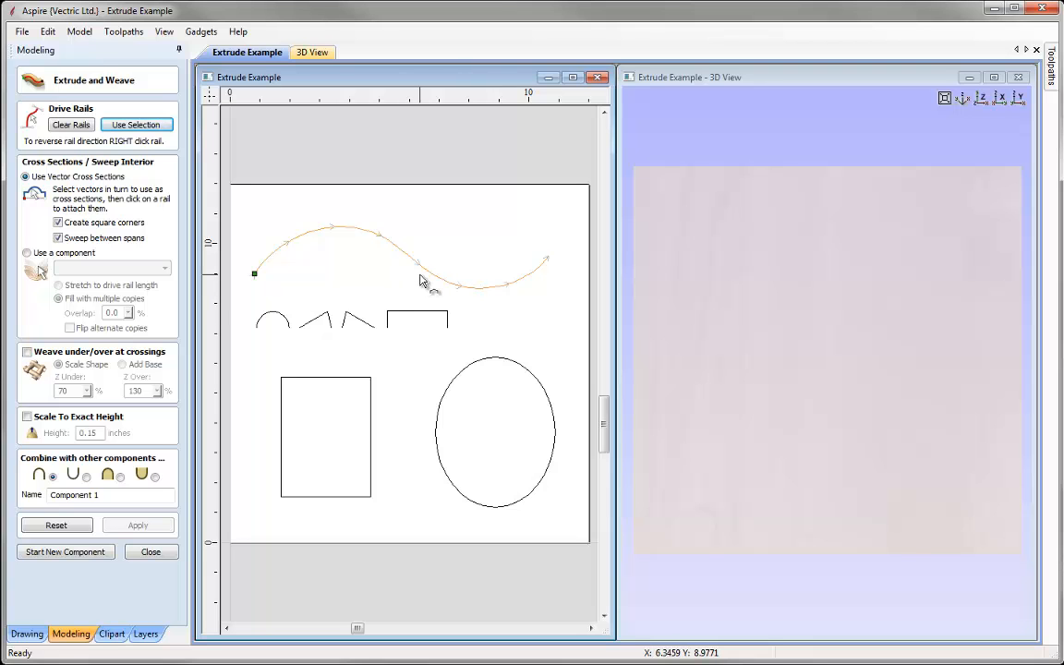
Extrude the small arc cross section along the S-shaped rail as an added component named Extrude
left_click(282, 321)
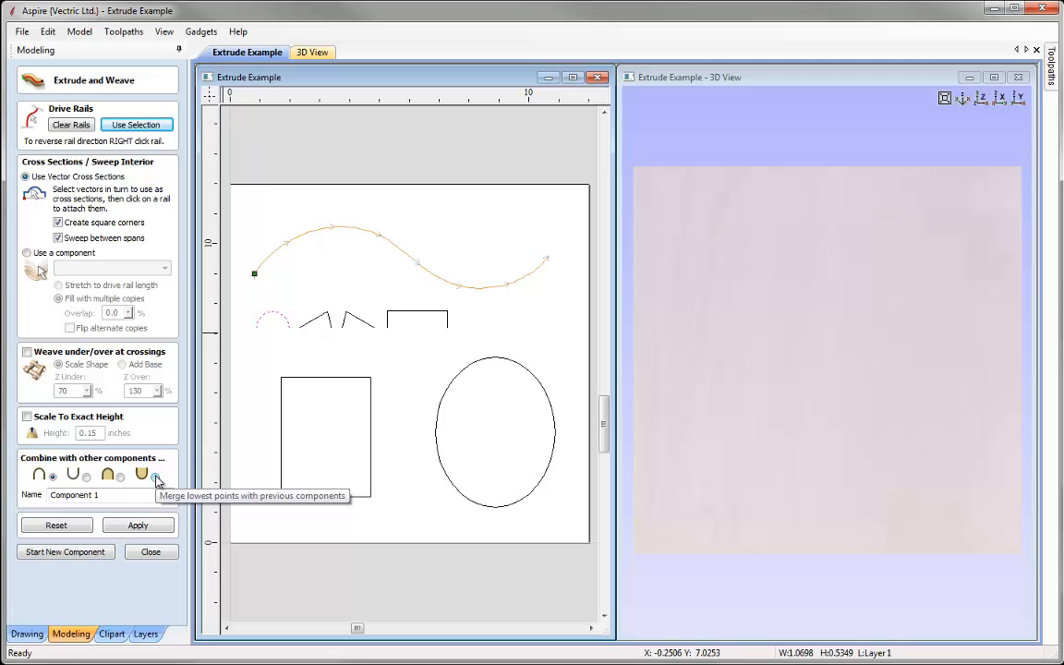
left_click_drag(102, 495, 33, 494)
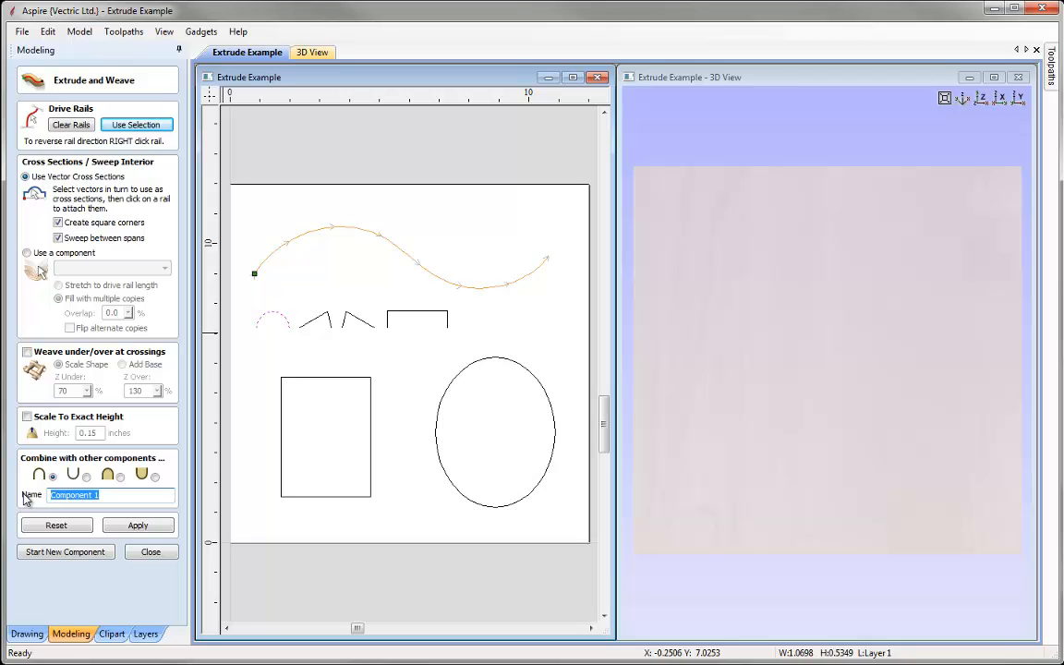
type("EXTR")
key("BackSpace")
key("BackSpace")
key("BackSpace")
type("xtrude")
left_click(140, 526)
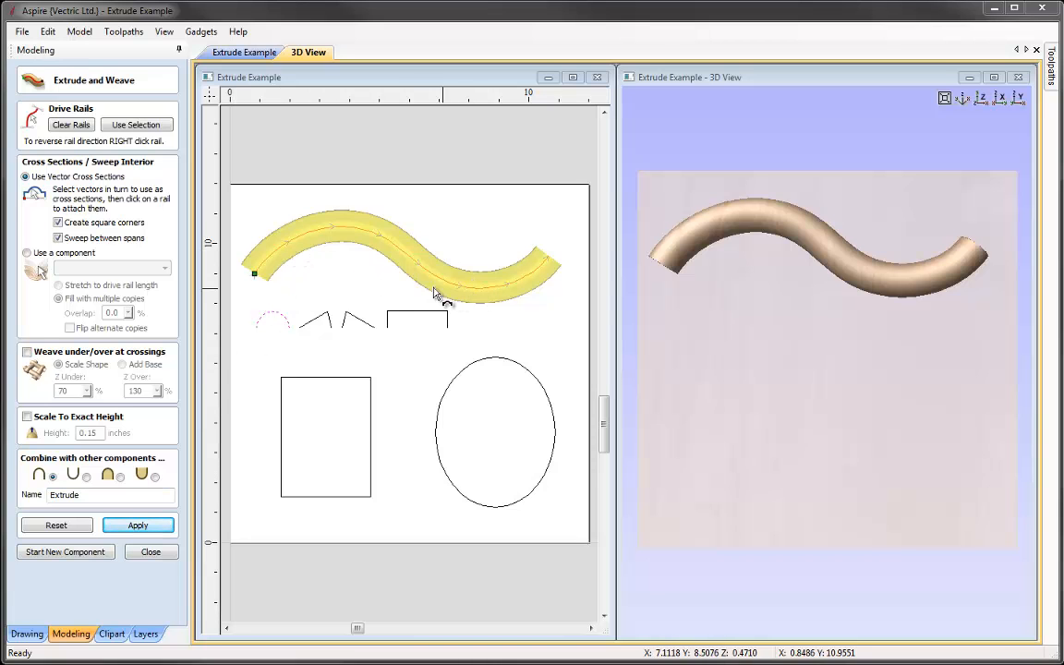
left_click_drag(788, 343, 652, 286)
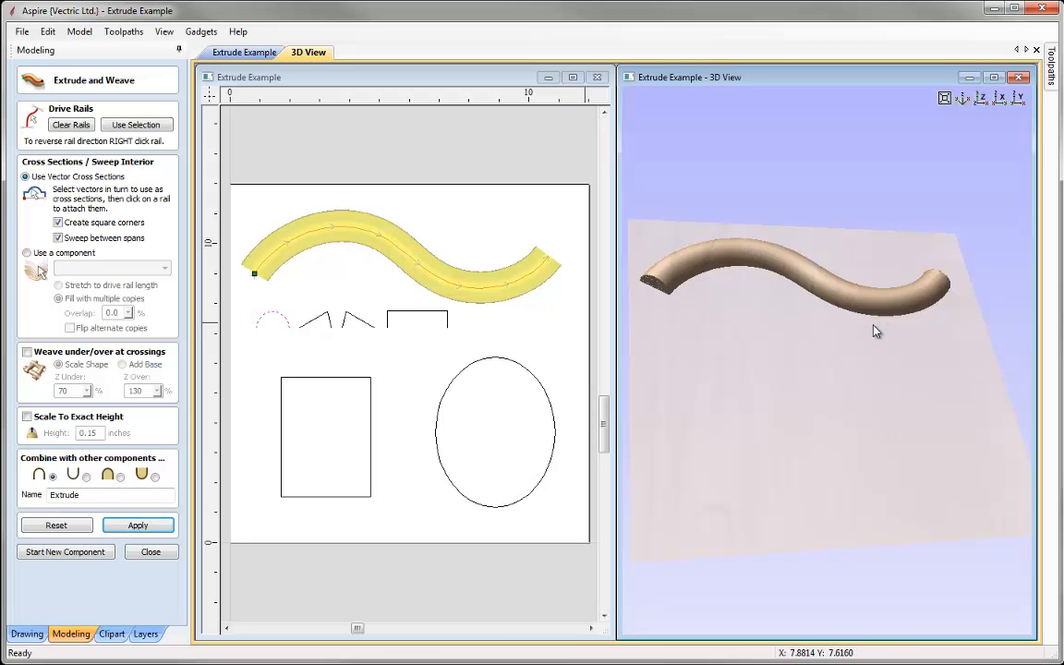
left_click_drag(822, 329, 547, 448)
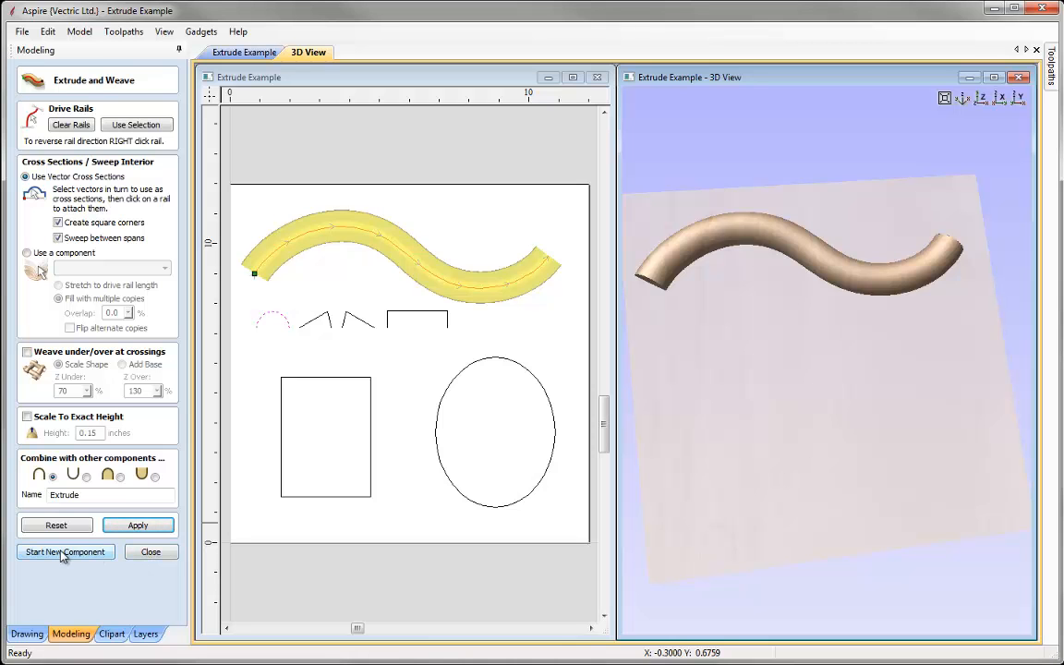
left_click(155, 552)
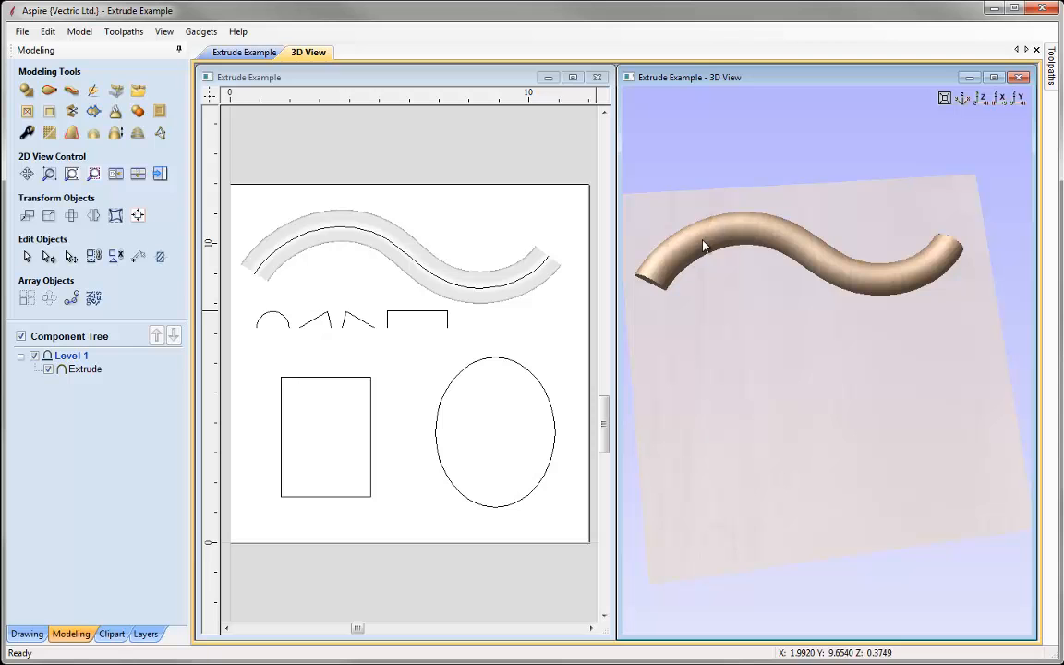
left_click_drag(829, 387, 637, 360)
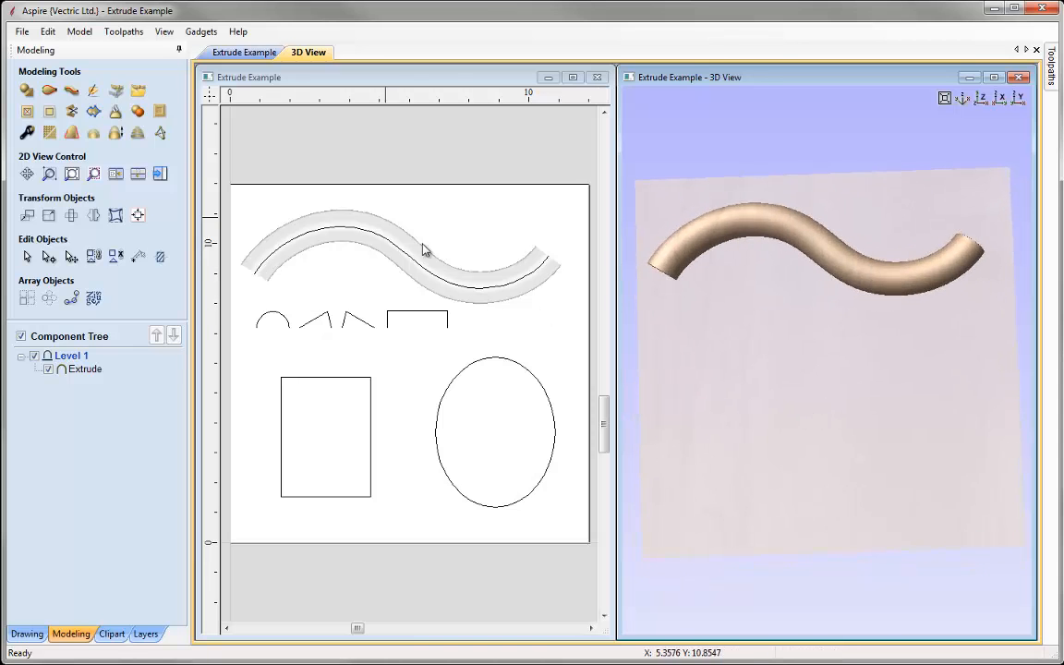
Delete the Extrude component from the component tree
left_click(79, 371)
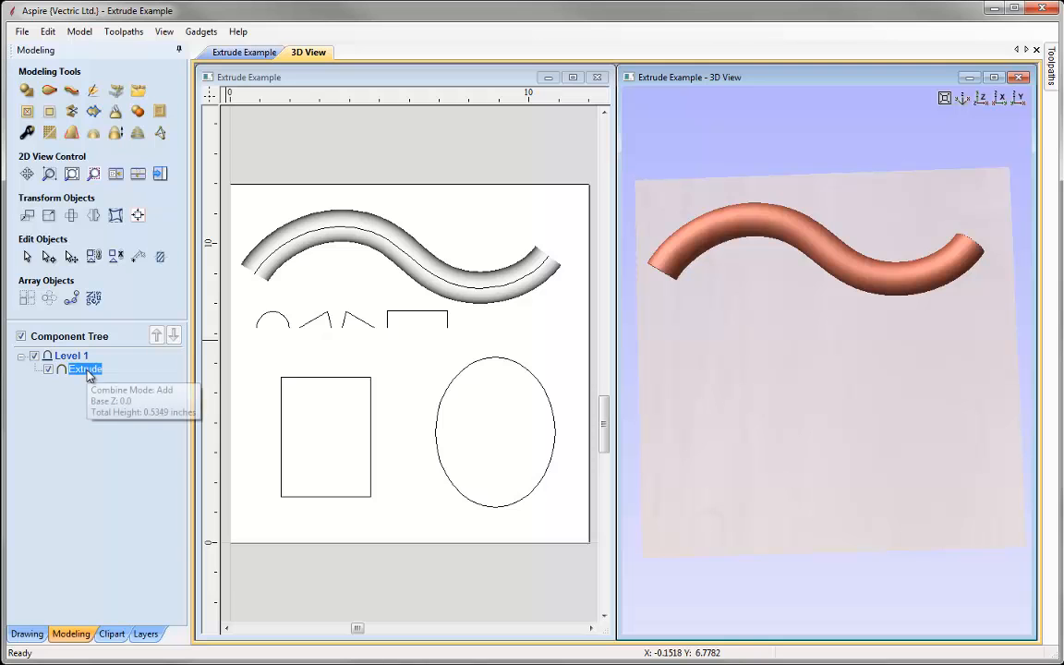
right_click(88, 374)
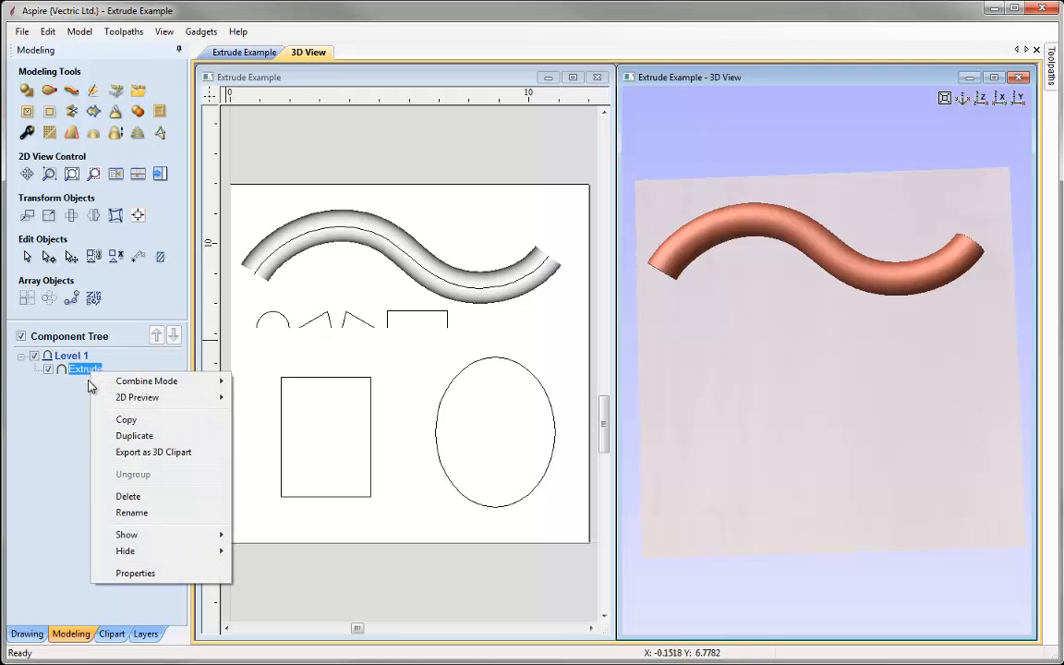
left_click(130, 497)
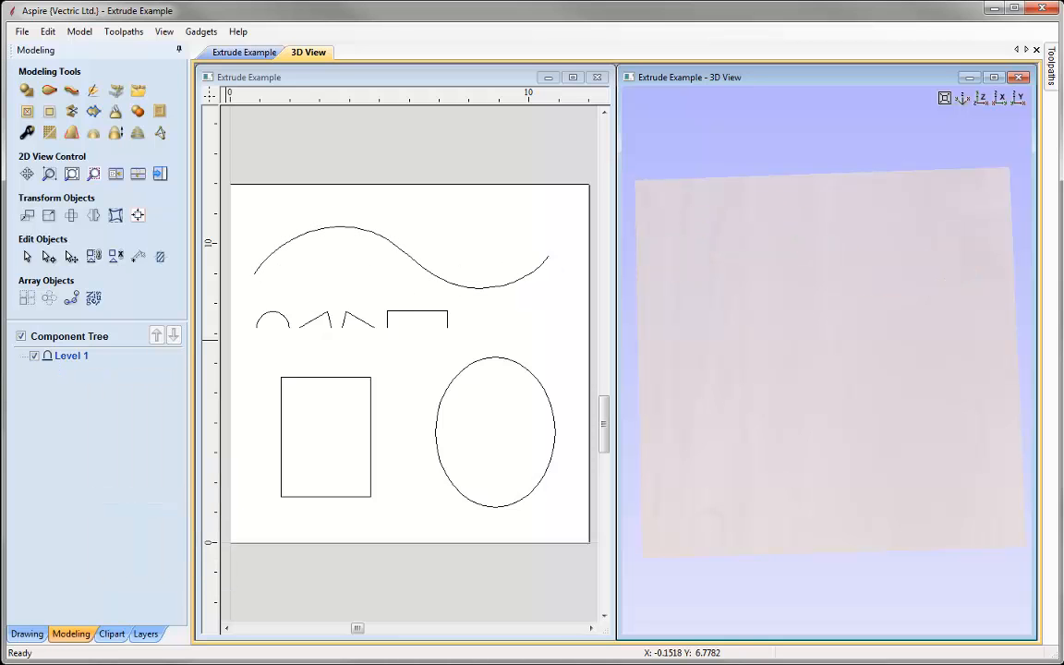
Set the S-shaped curve as the drive rail of a new Extrude and Weave shape, viewing the 3D model from above
left_click(73, 91)
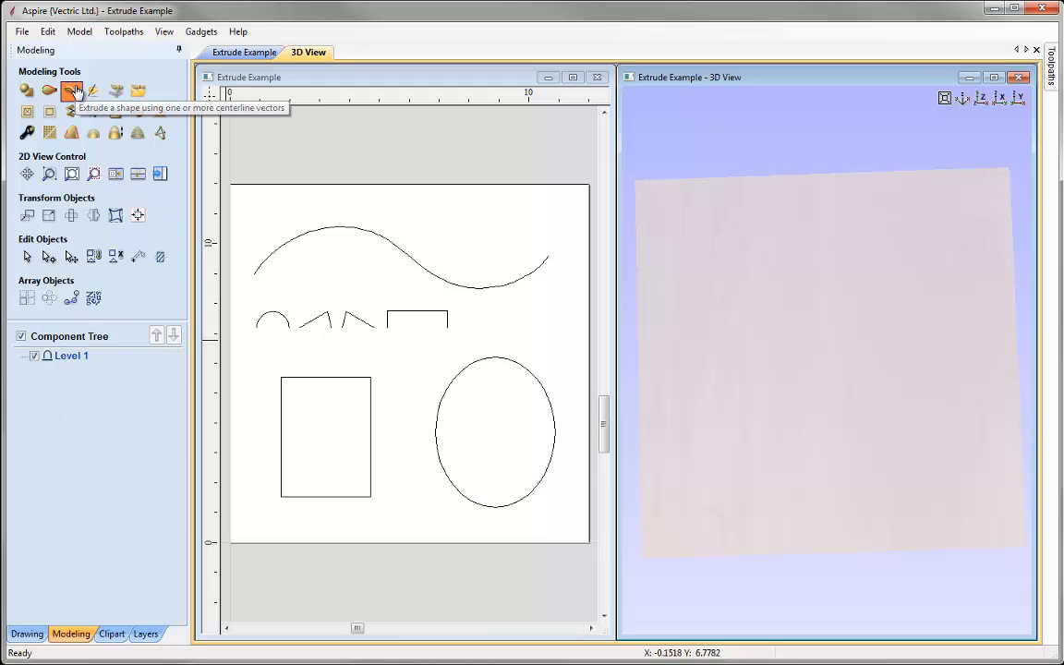
left_click(982, 101)
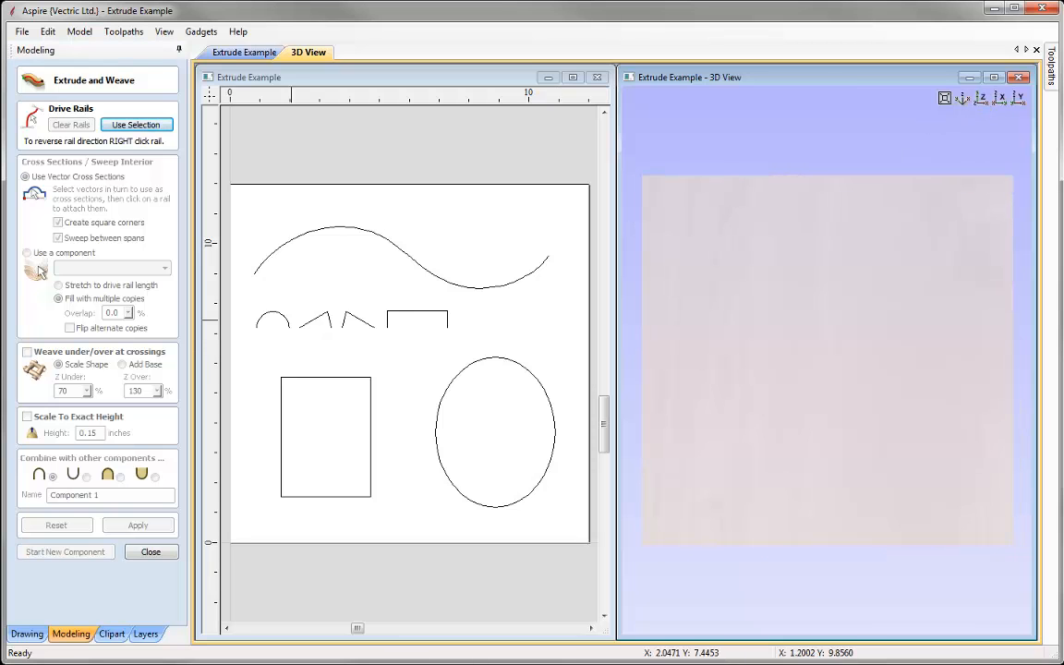
left_click(314, 321)
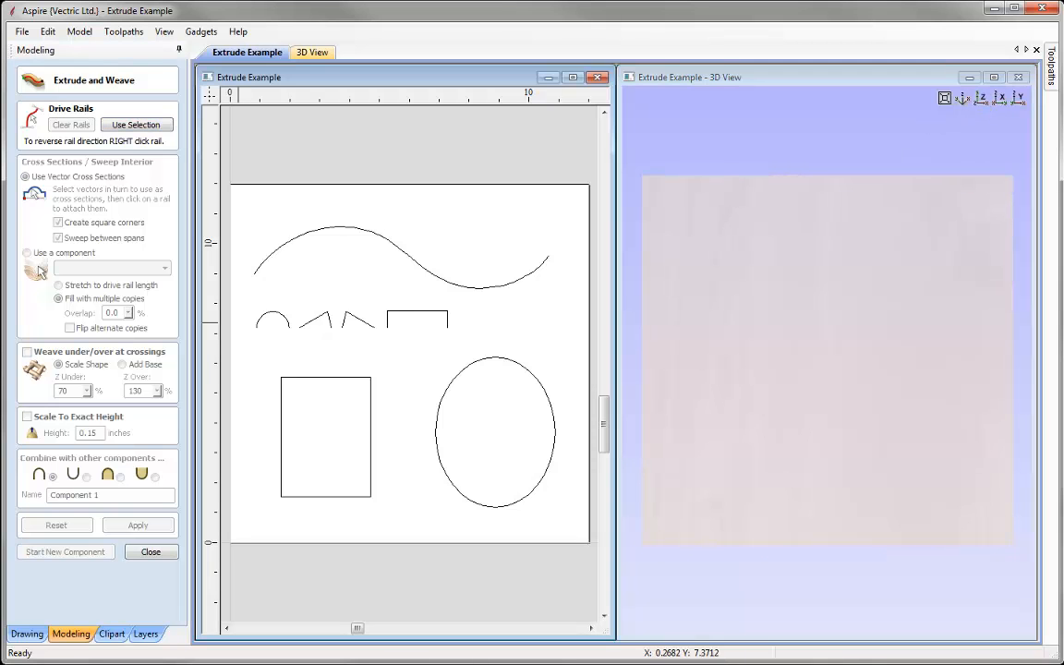
left_click(262, 267)
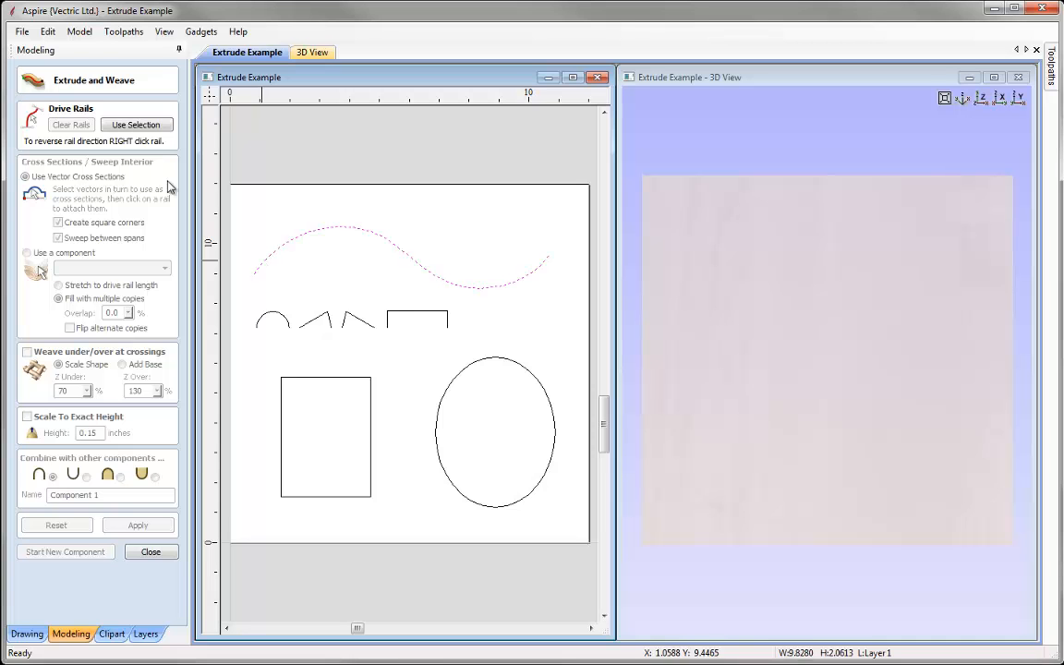
left_click(139, 130)
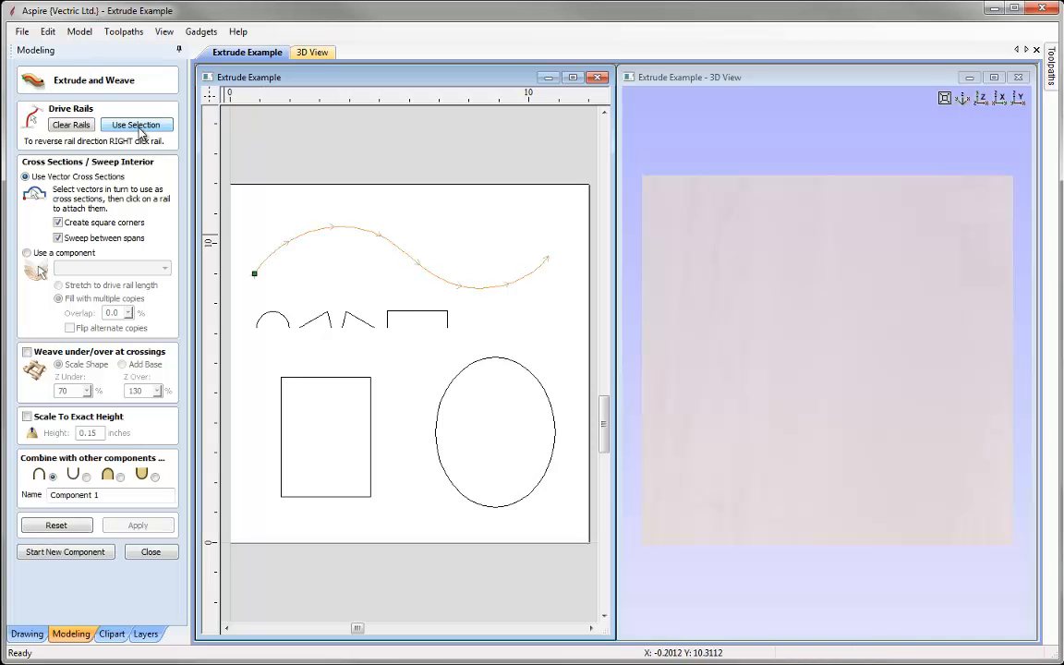
Attach the small arc as the cross section at both ends of the S-shaped rail and apply the extrusion
left_click(287, 322)
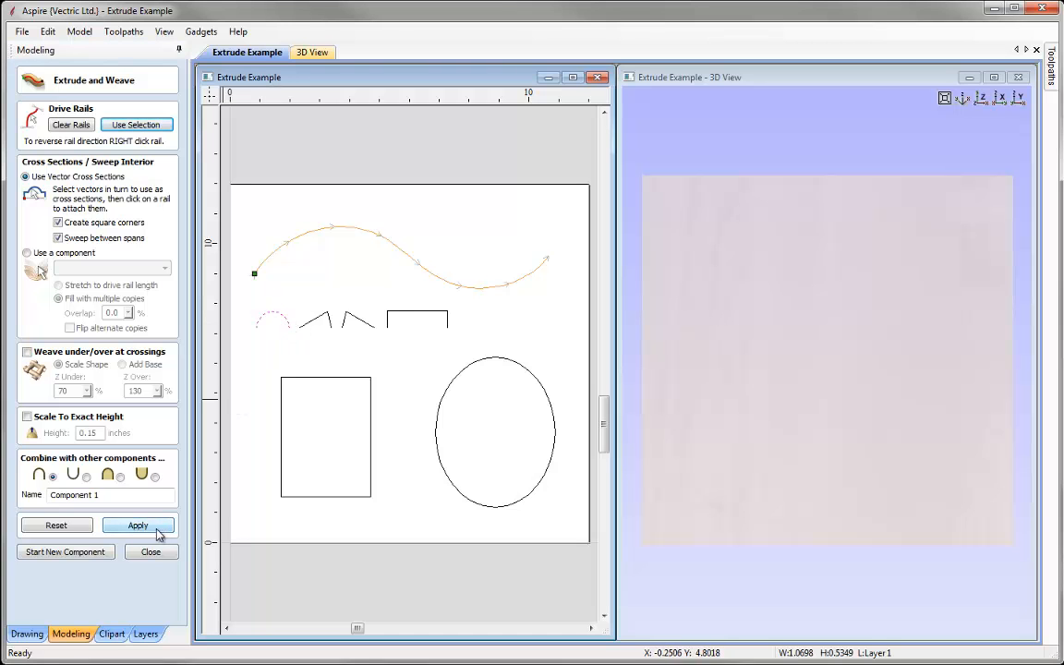
left_click(255, 276)
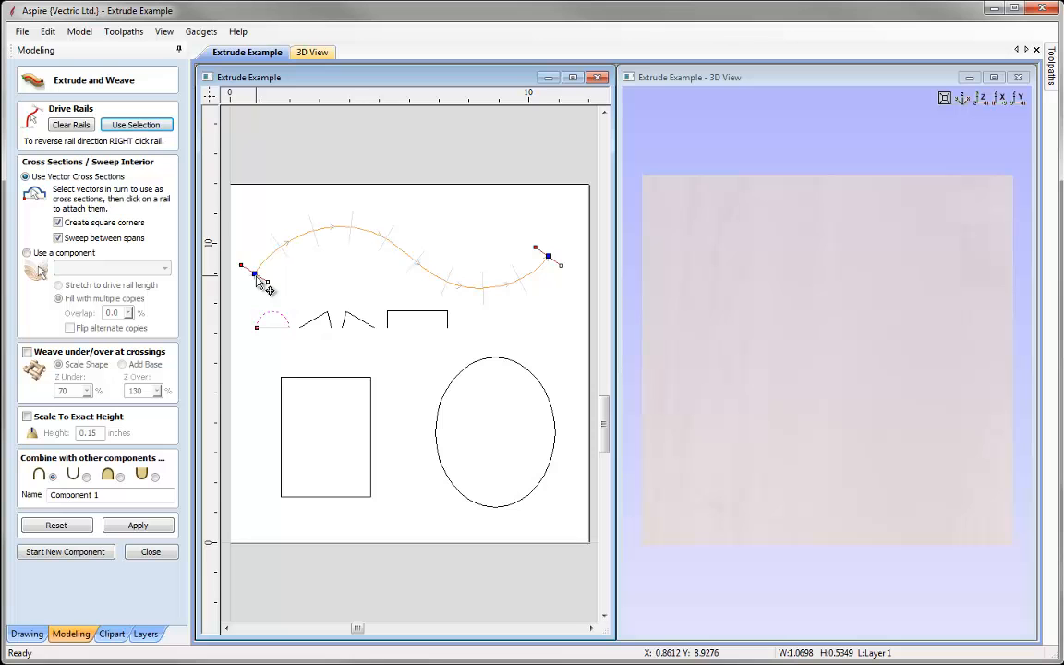
left_click(551, 259)
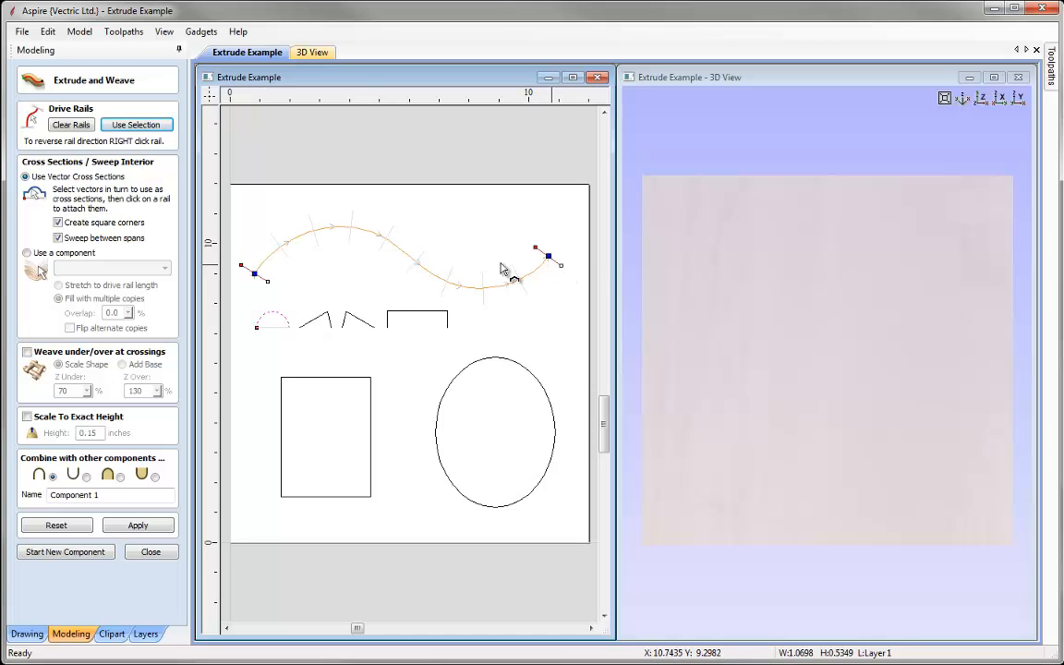
left_click(148, 525)
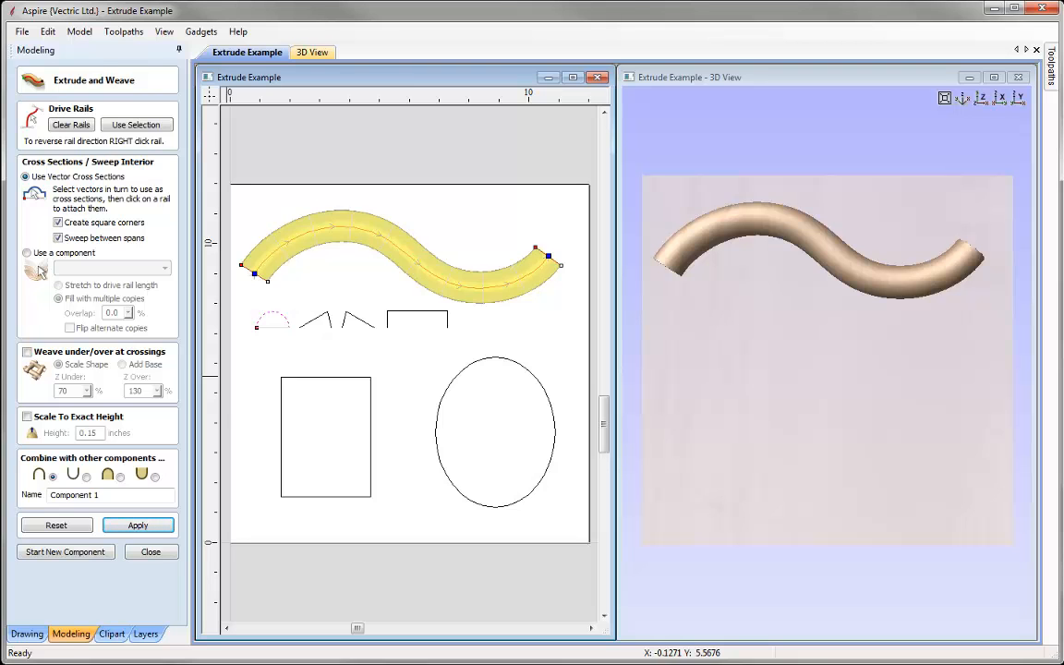
Replace the cross section at the rail's right end with the open rectangle and reapply the extrusion
left_click(415, 317)
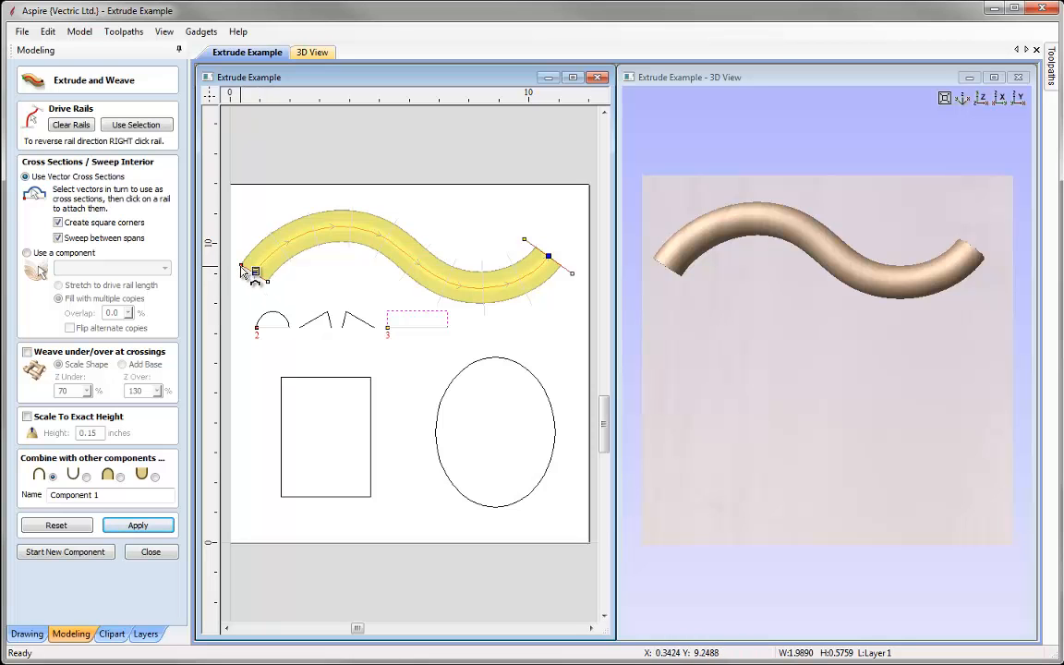
left_click(258, 333)
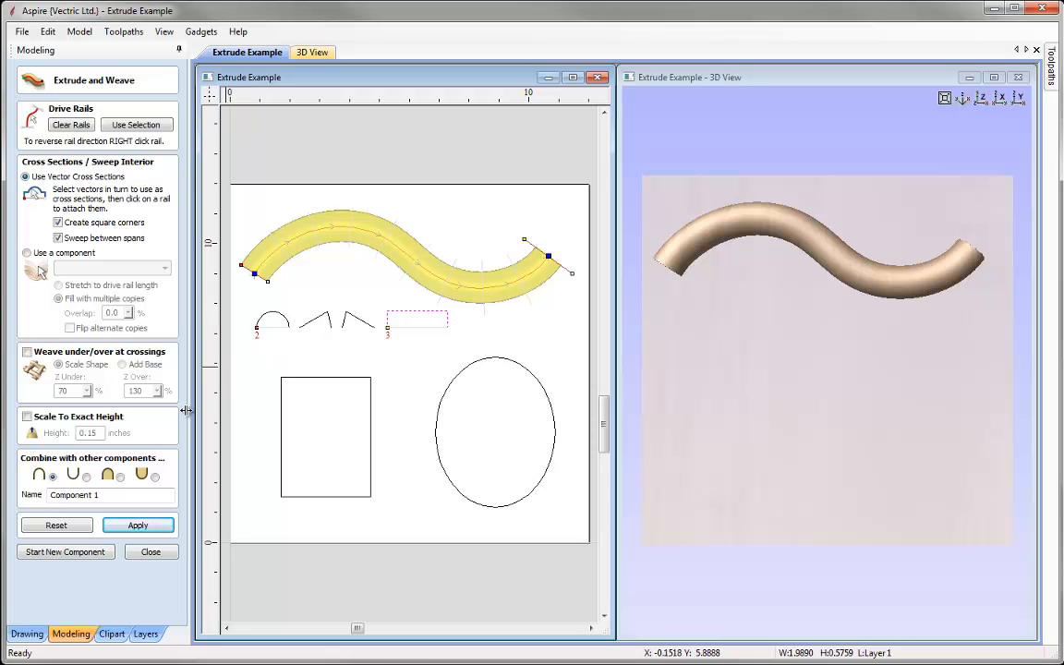
left_click(138, 523)
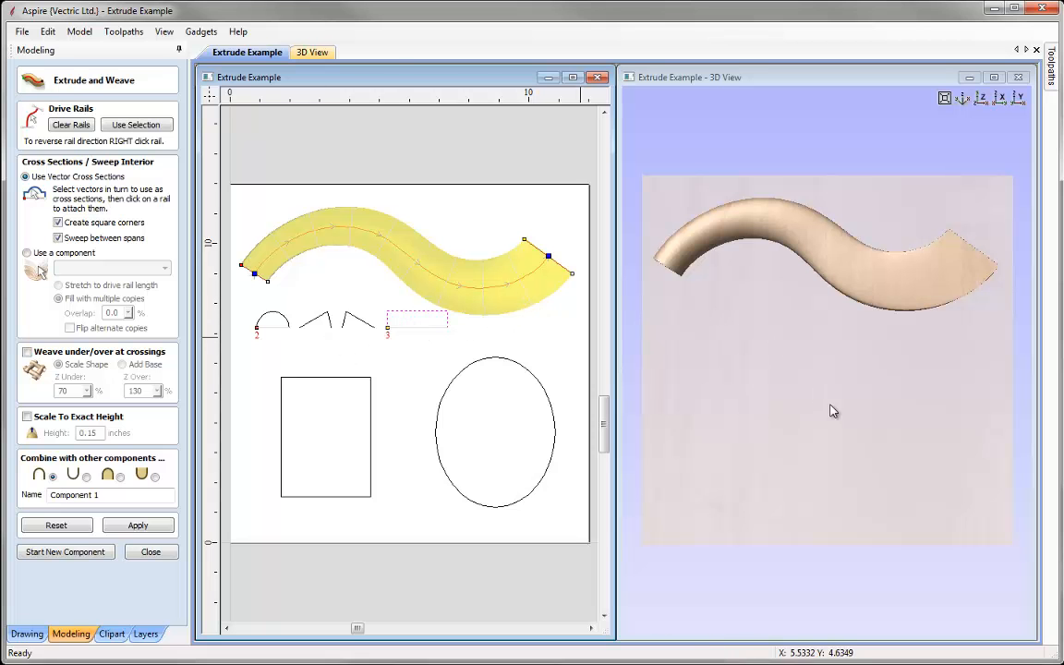
left_click_drag(804, 392, 593, 246)
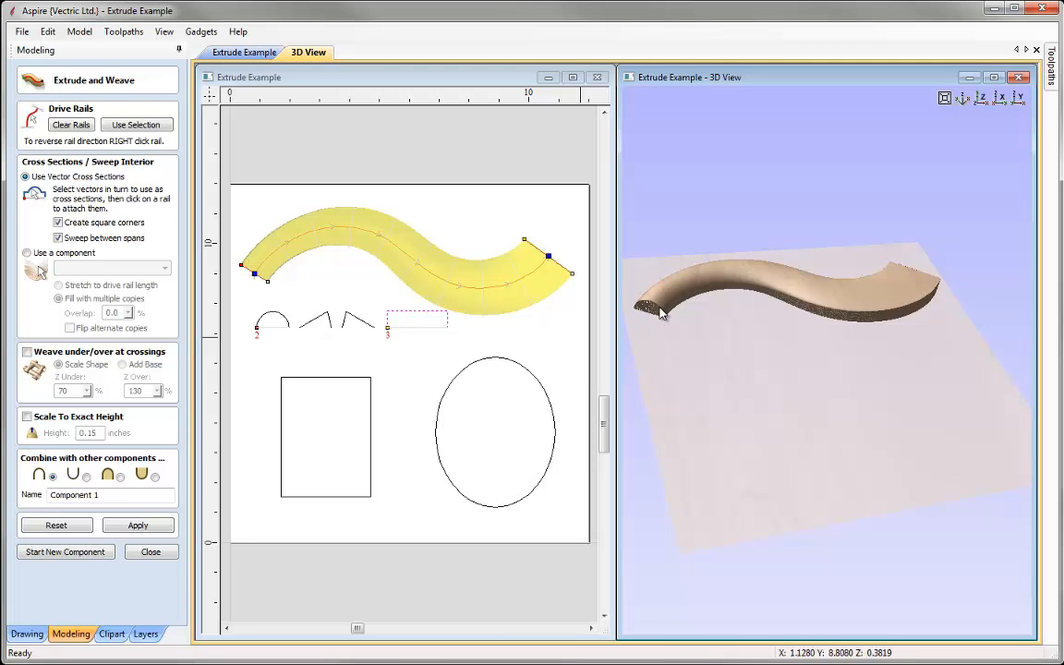
left_click_drag(757, 362, 681, 295)
left_click_drag(974, 396, 830, 382)
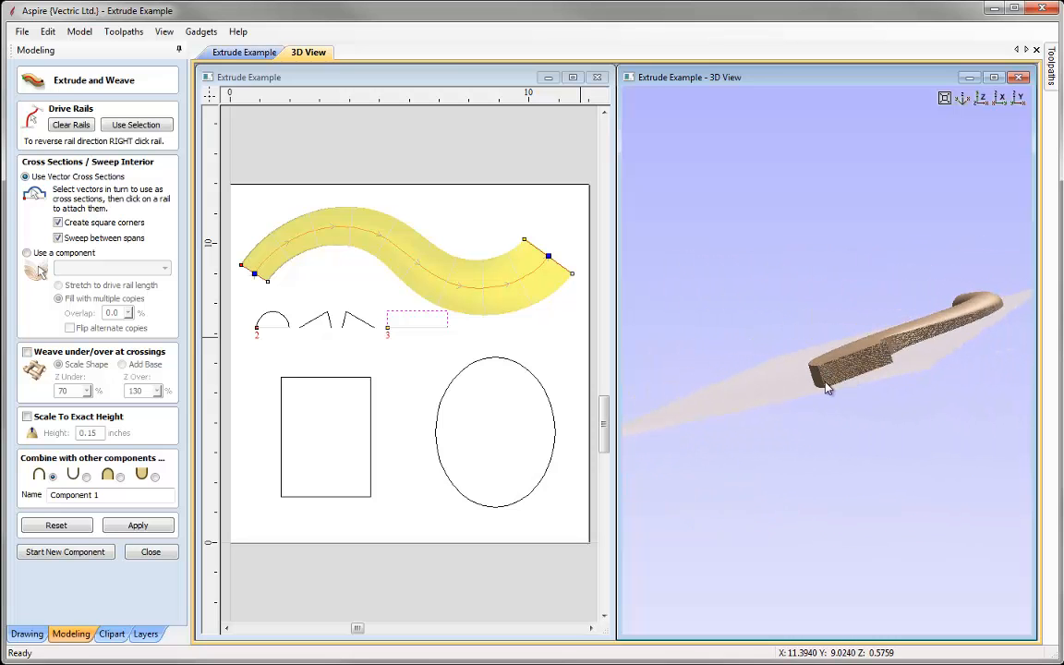
Attach the left-hand open triangle as a cross section partway along the S-shaped rail and apply the extrusion
mouse_move(783, 419)
left_mouse_down()
mouse_move(765, 373)
mouse_move(890, 436)
mouse_move(767, 363)
mouse_move(755, 259)
mouse_move(829, 420)
mouse_move(794, 388)
left_mouse_up()
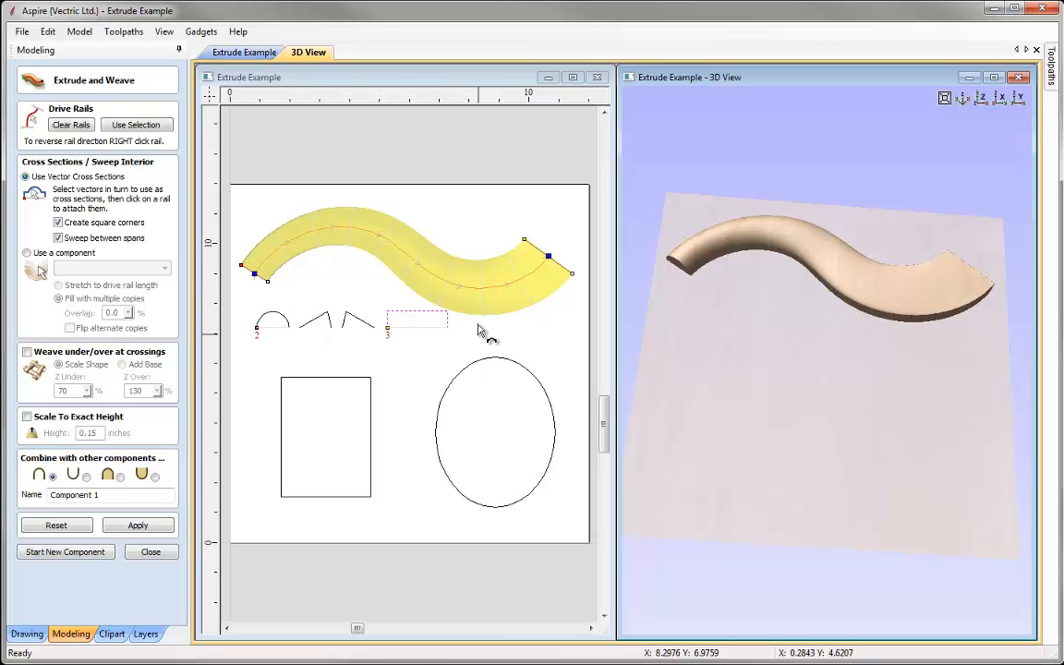
left_click_drag(721, 388, 666, 403)
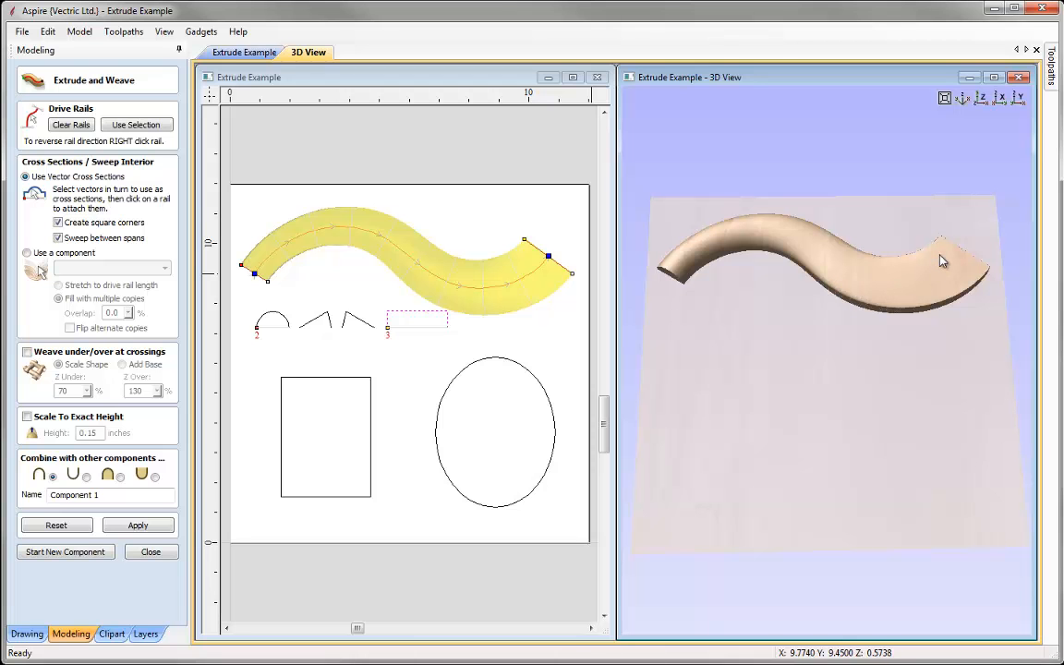
left_click_drag(827, 342, 832, 355)
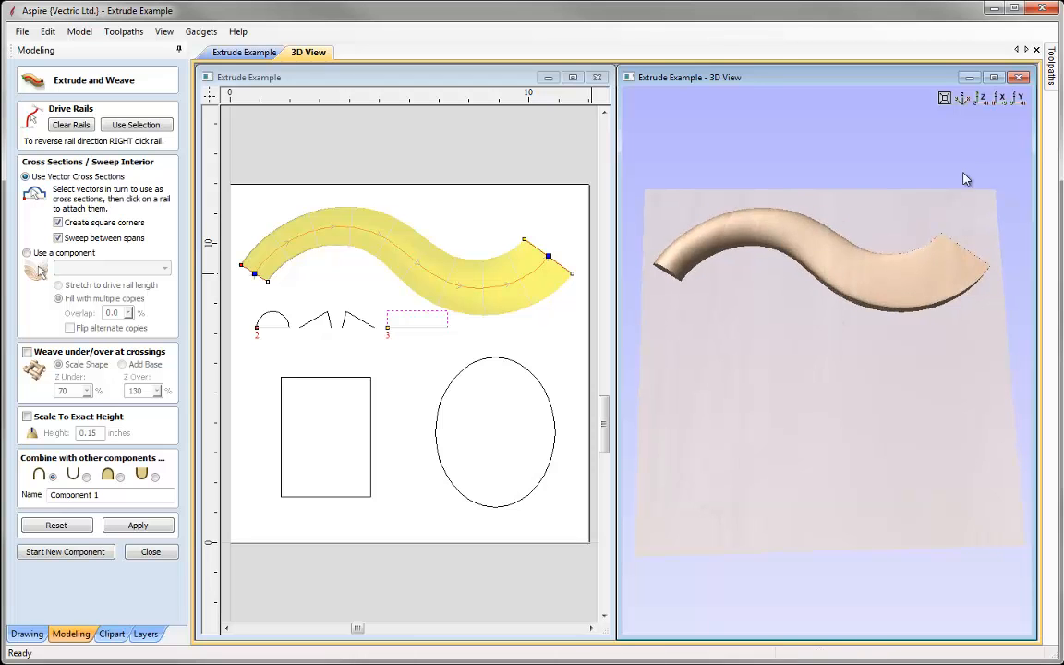
left_click(981, 102)
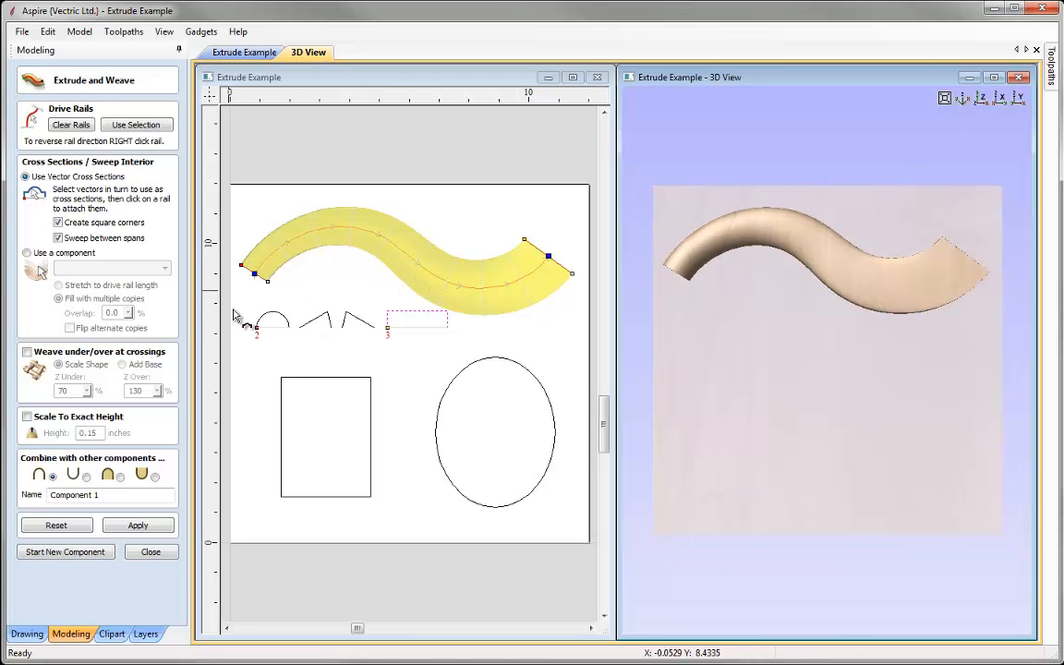
left_click(320, 323)
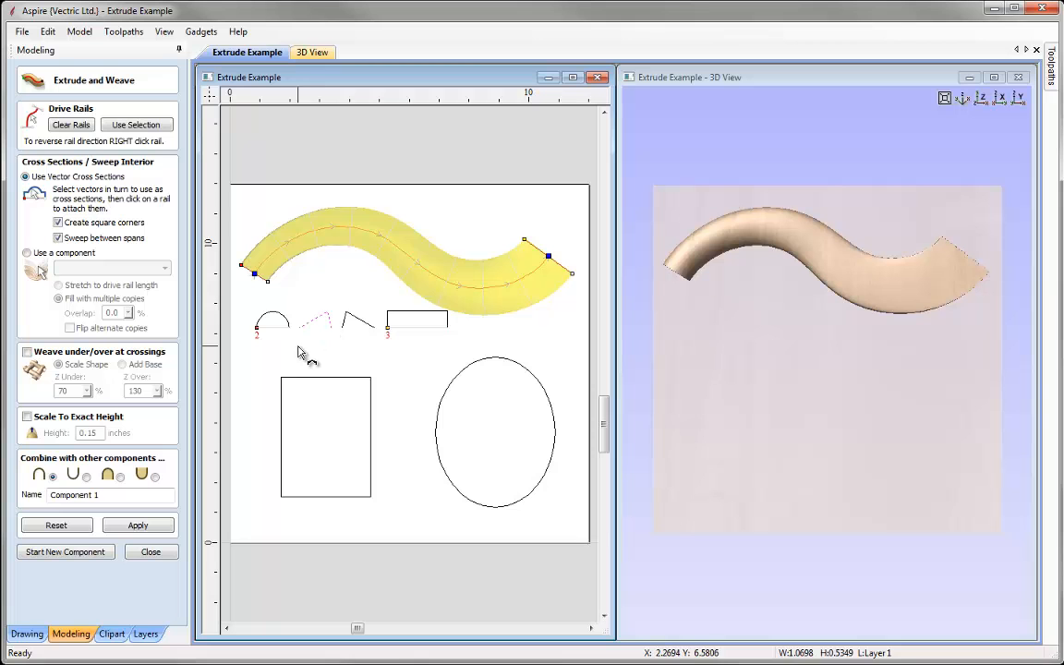
left_click(374, 238)
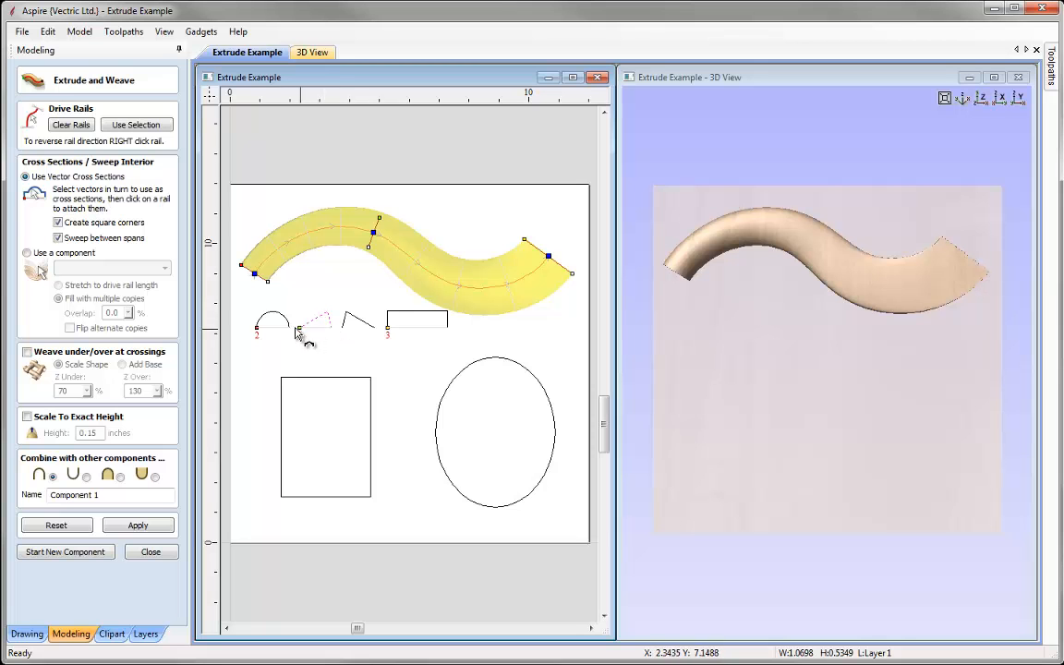
left_click(137, 526)
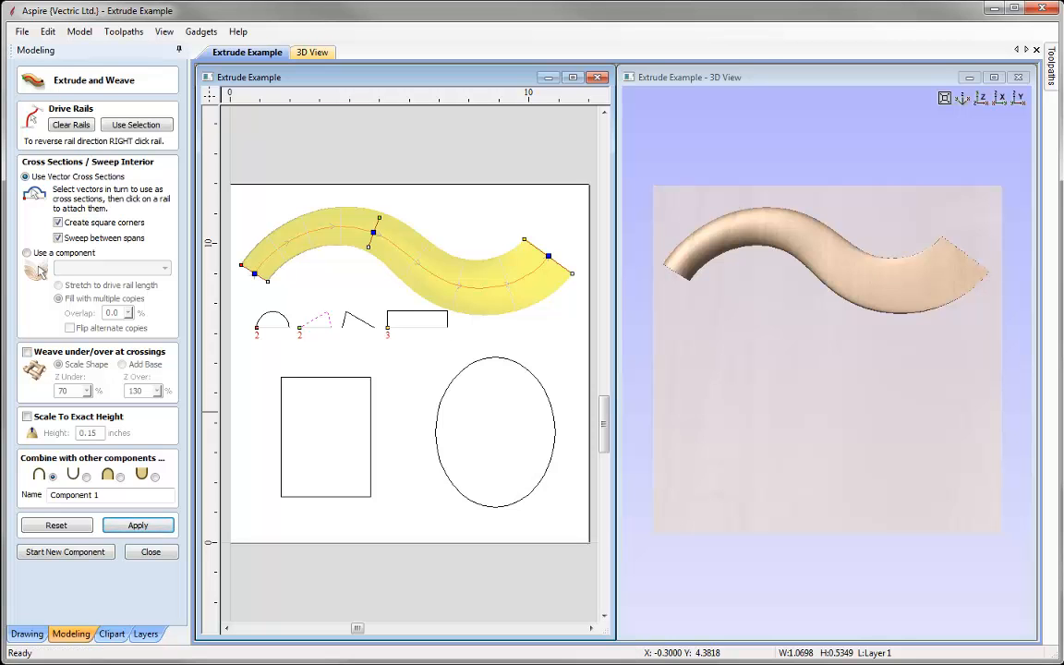
left_click_drag(757, 461, 843, 303)
left_click_drag(732, 398, 688, 325)
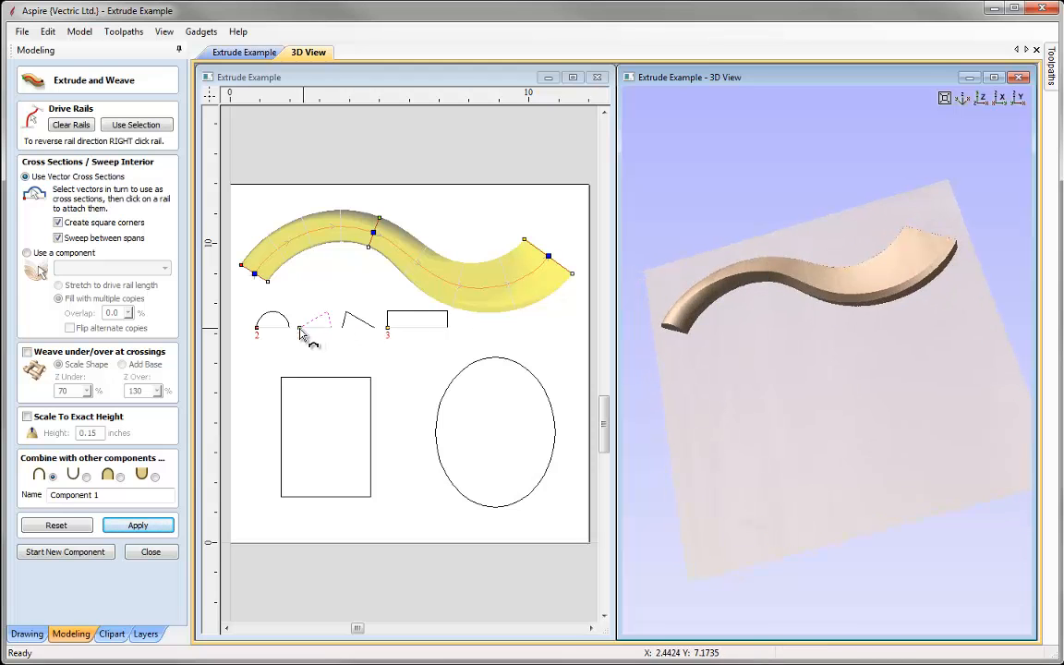
Move the middle cross section back along the rail to the crest of the S-curve and reapply the extrusion
left_click_drag(740, 270, 804, 428)
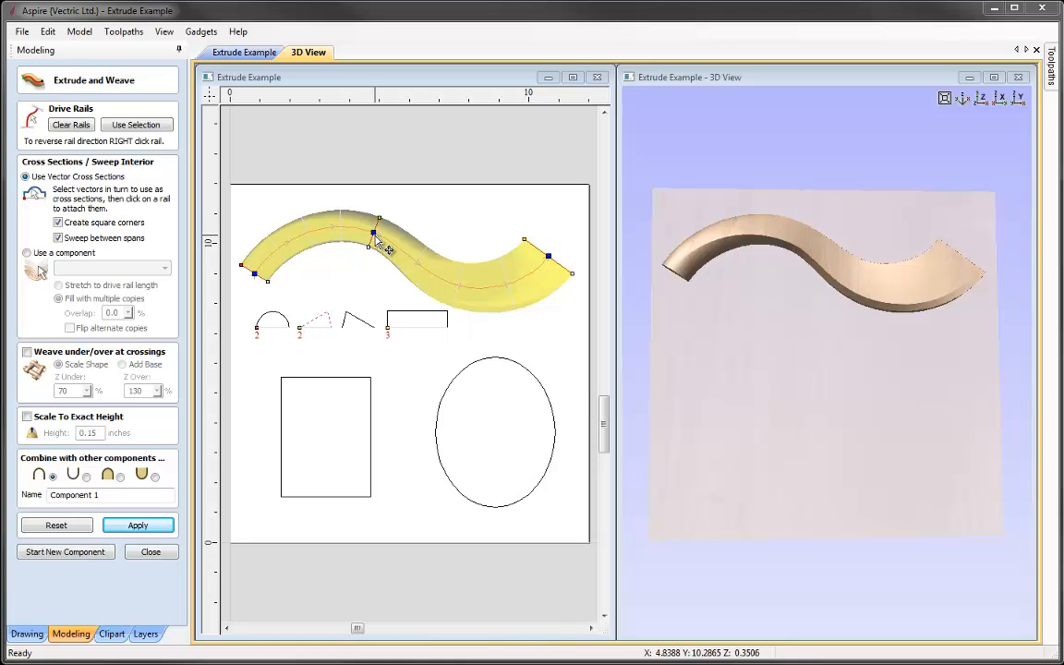
left_click_drag(373, 232, 338, 242)
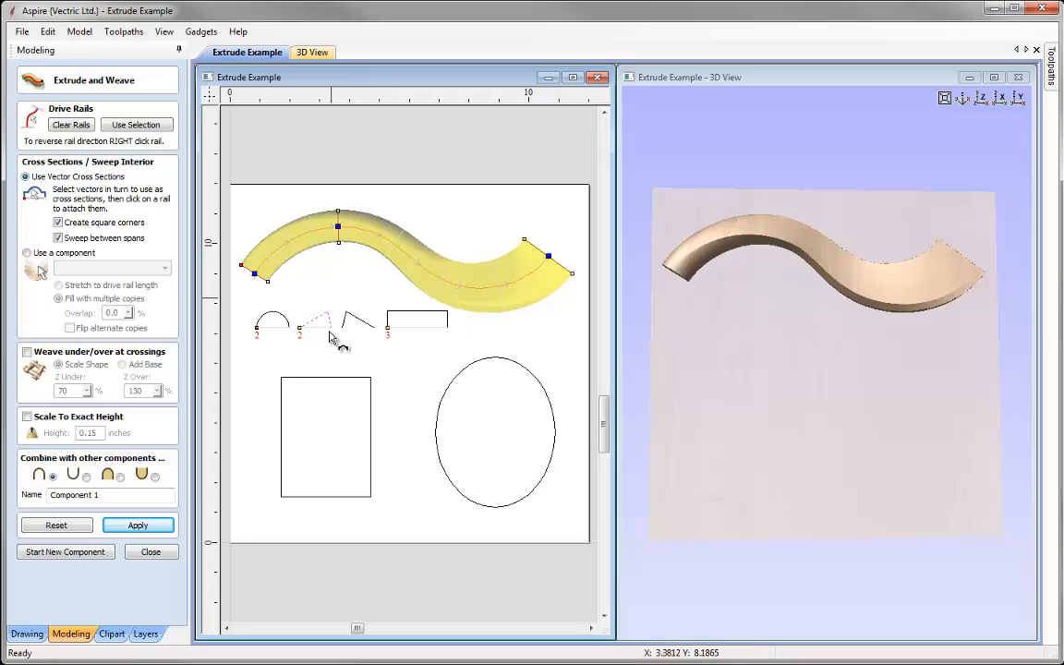
left_click(150, 526)
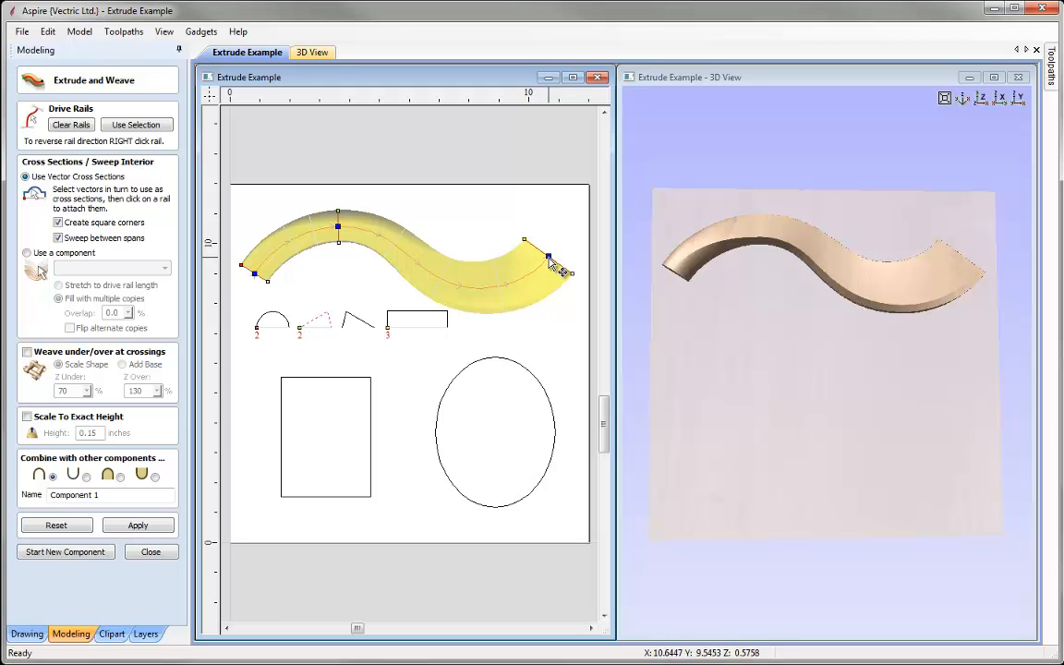
Try the extrusion with the open rectangle's cross section moved back to mid-rail, and return that section to the rail's end
left_click(432, 300)
left_click(138, 525)
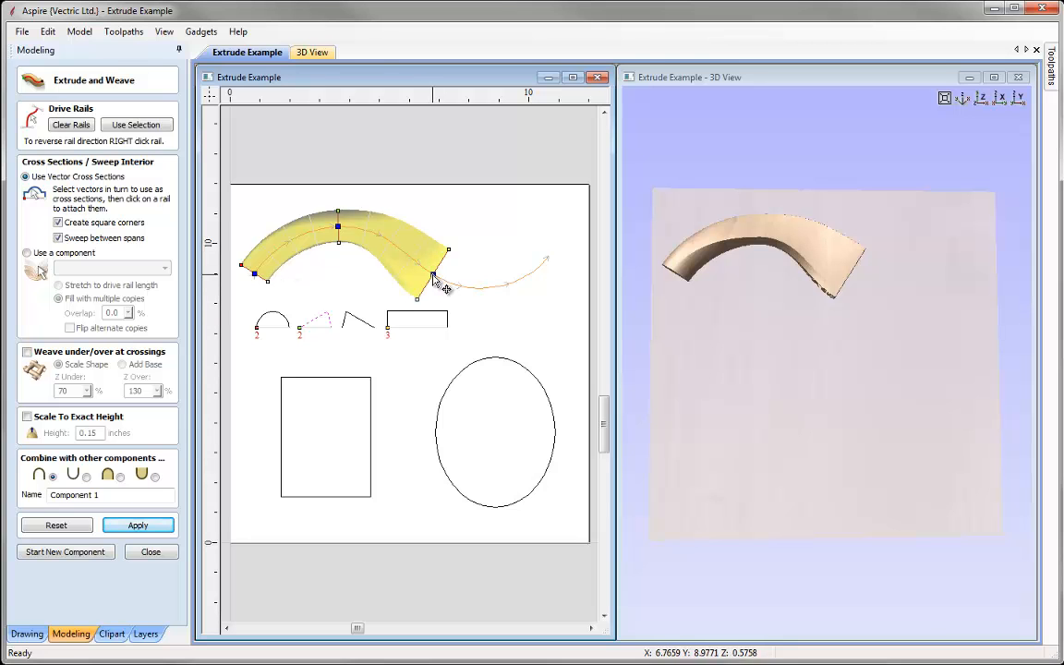
left_click(548, 256)
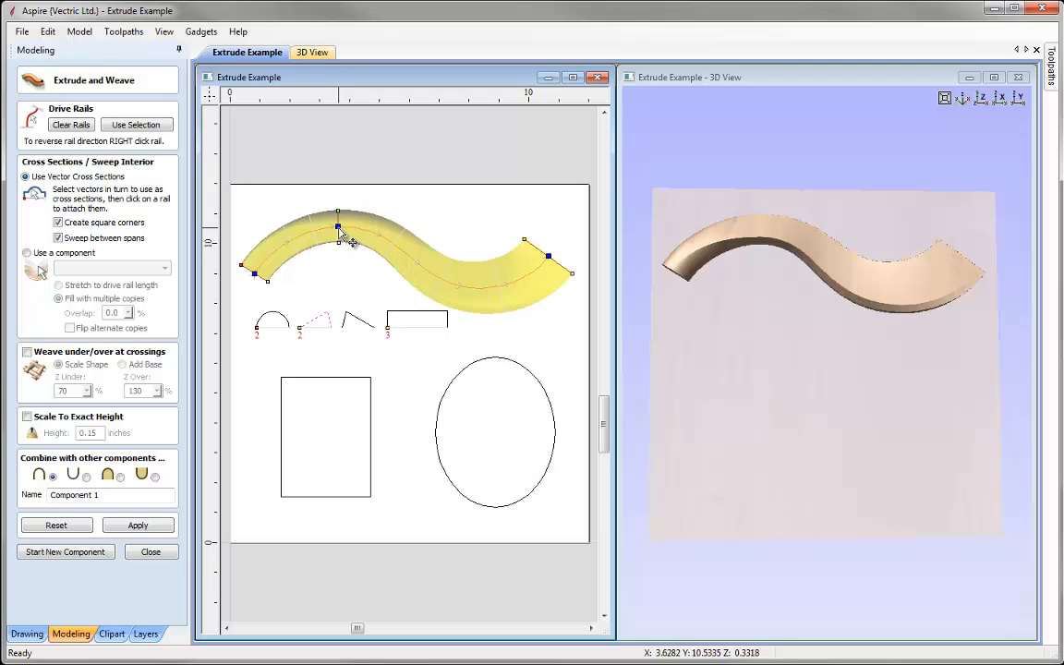
Delete the middle cross section from the S-shaped rail and reapply the extrusion
right_click(339, 231)
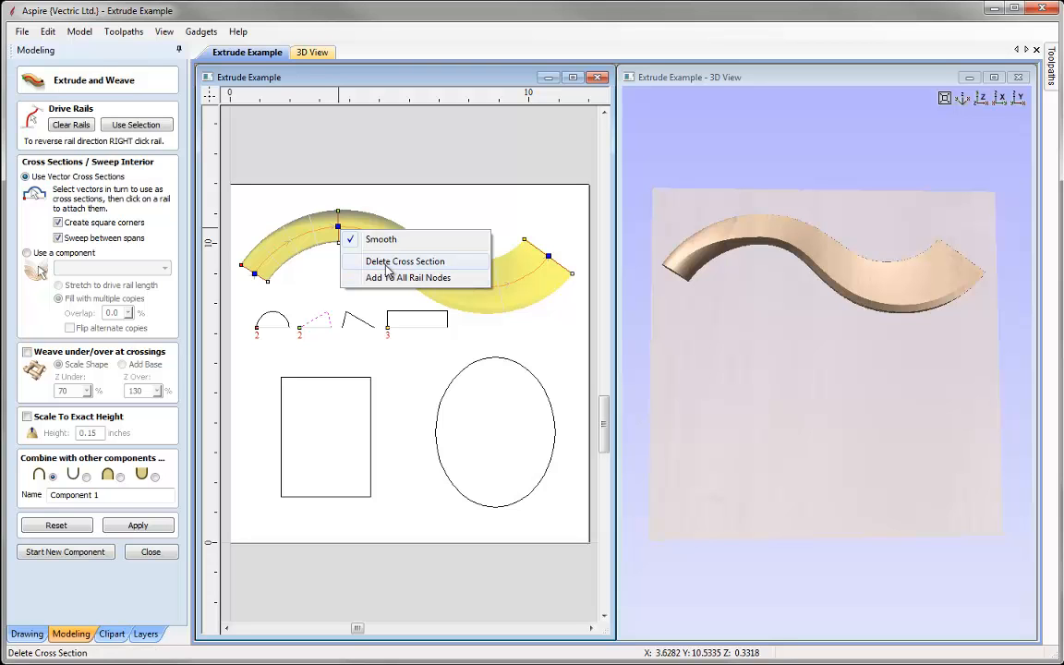
left_click(465, 272)
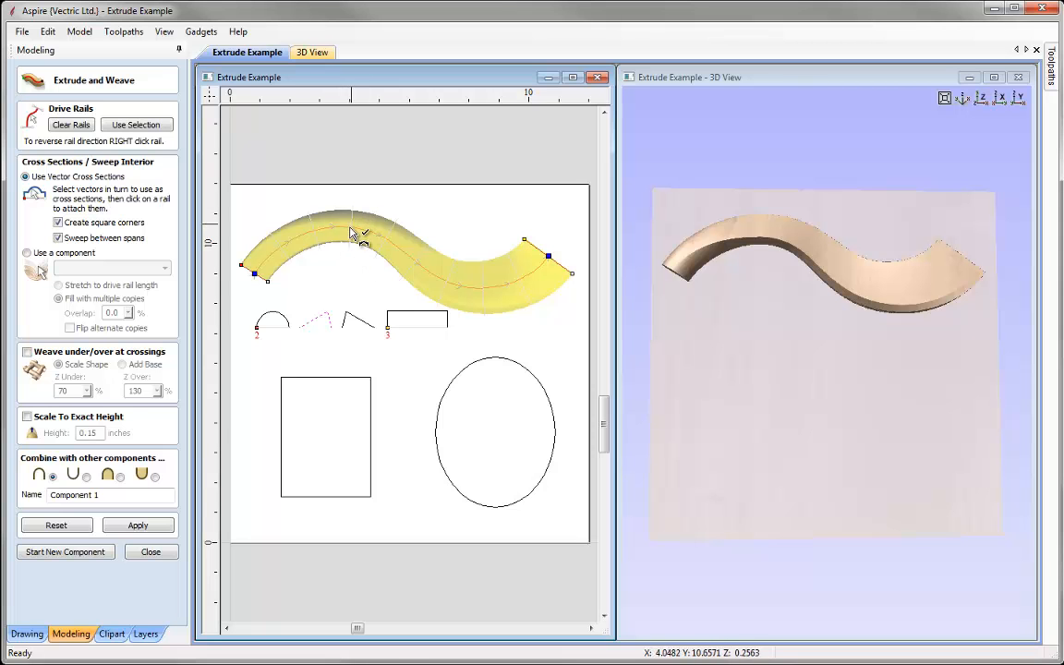
left_click(153, 525)
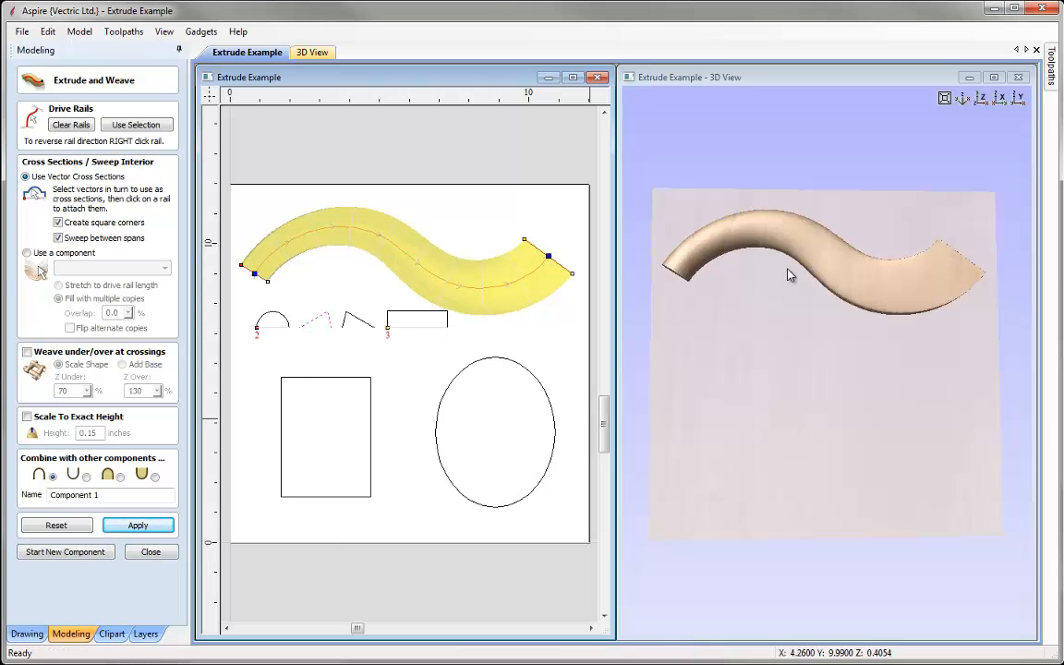
Reverse the direction of the S-shaped rail and reapply the extrusion, viewing the 3D model from above
left_click(816, 348)
left_click_drag(817, 349, 882, 346)
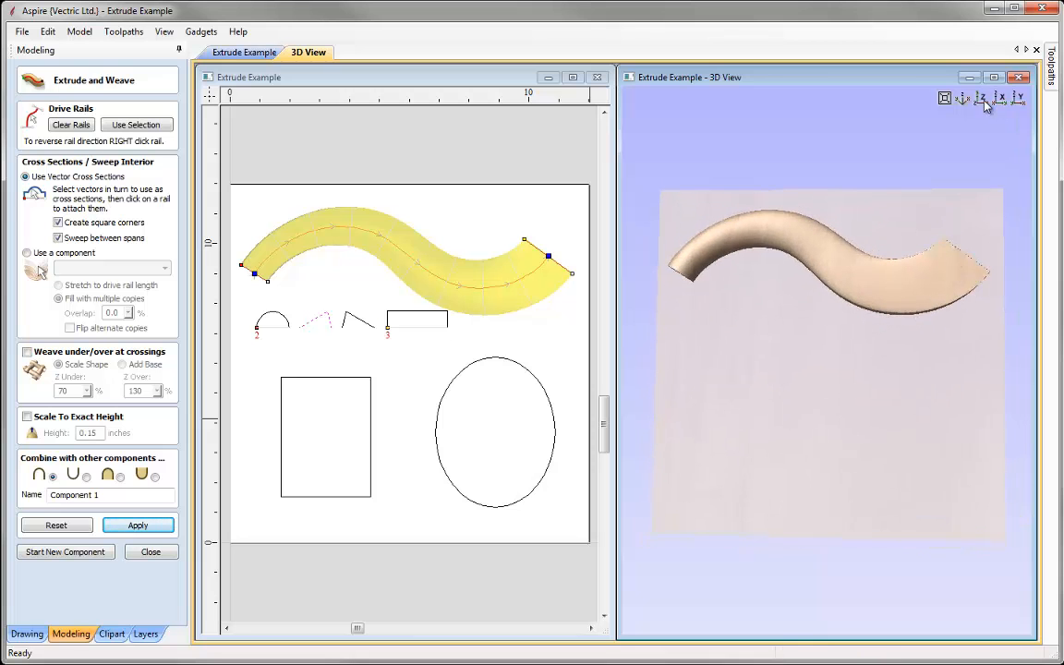
left_click(984, 101)
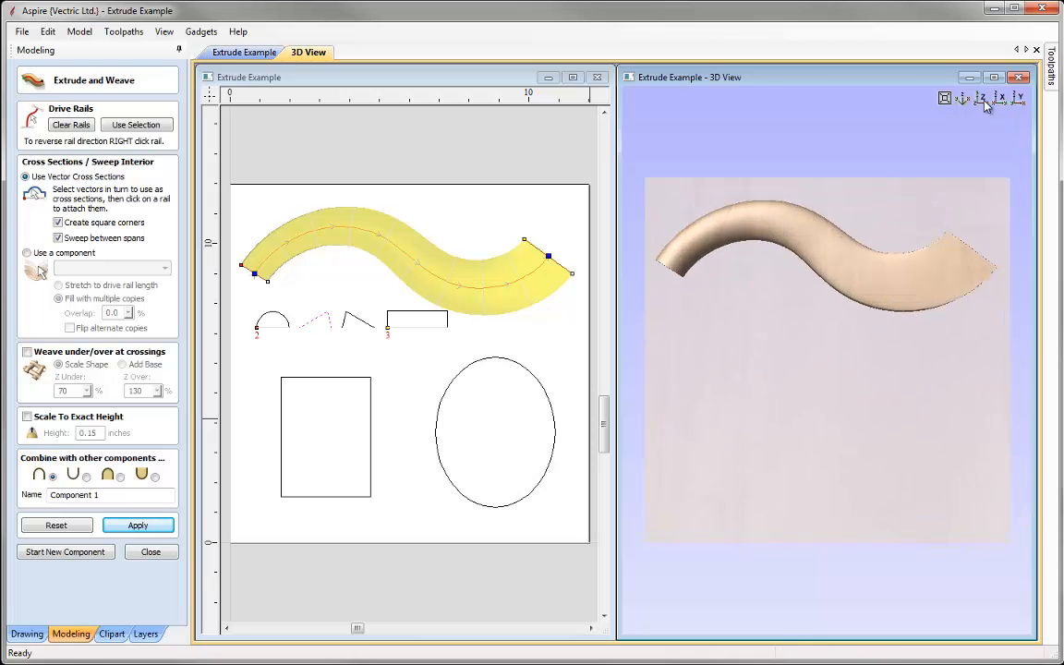
right_click(300, 243)
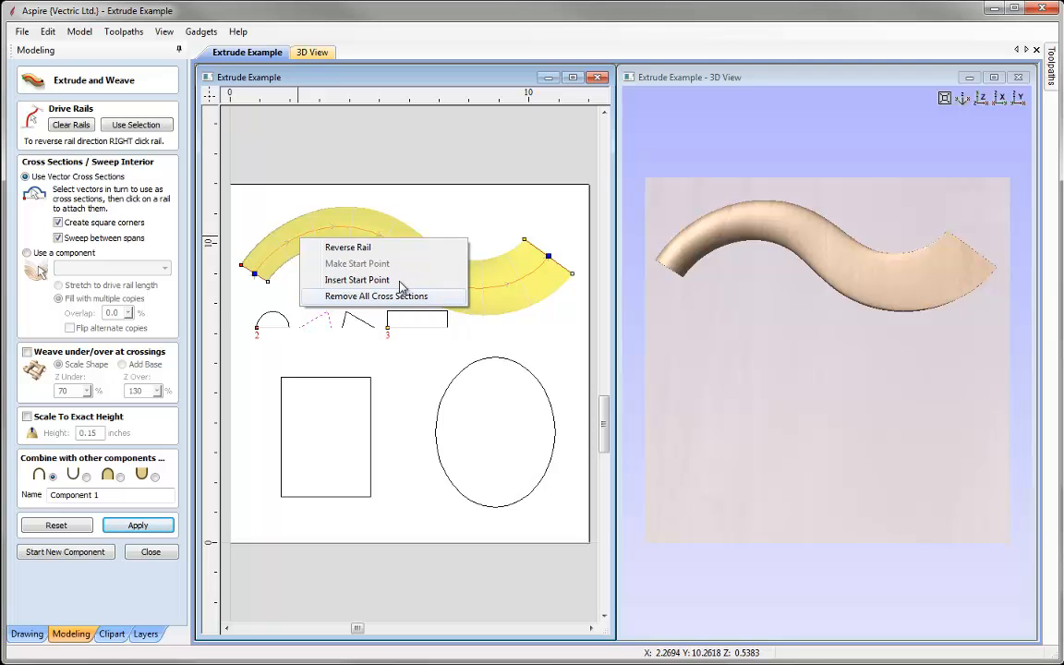
left_click(381, 250)
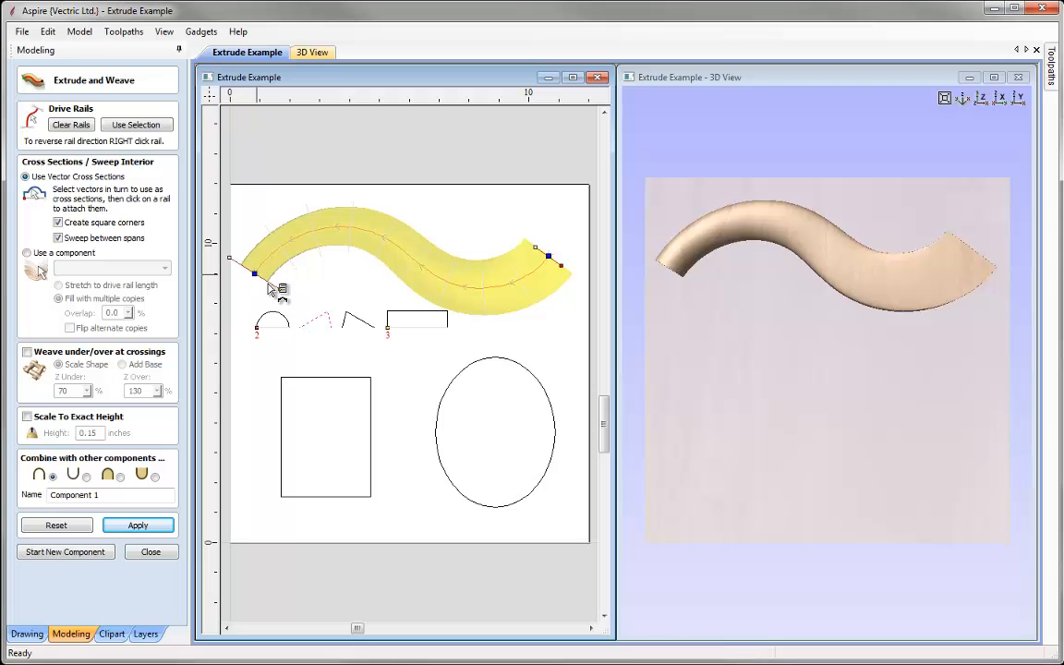
left_click(134, 534)
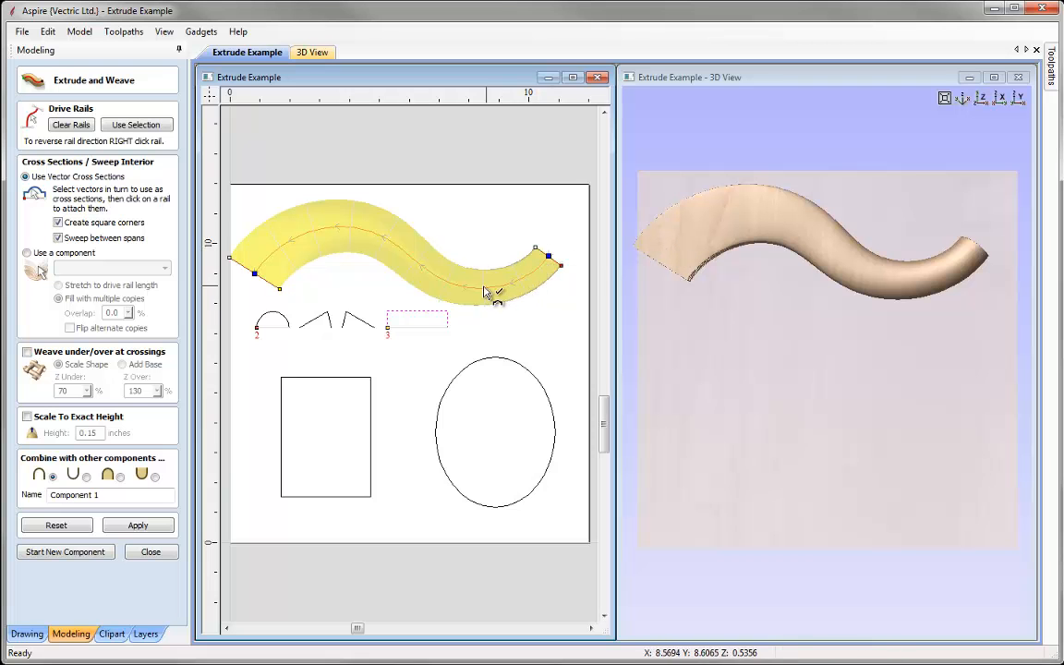
Return the arc-to-rectangle sweep's rail to its original direction and reapply the extrusion
right_click(305, 239)
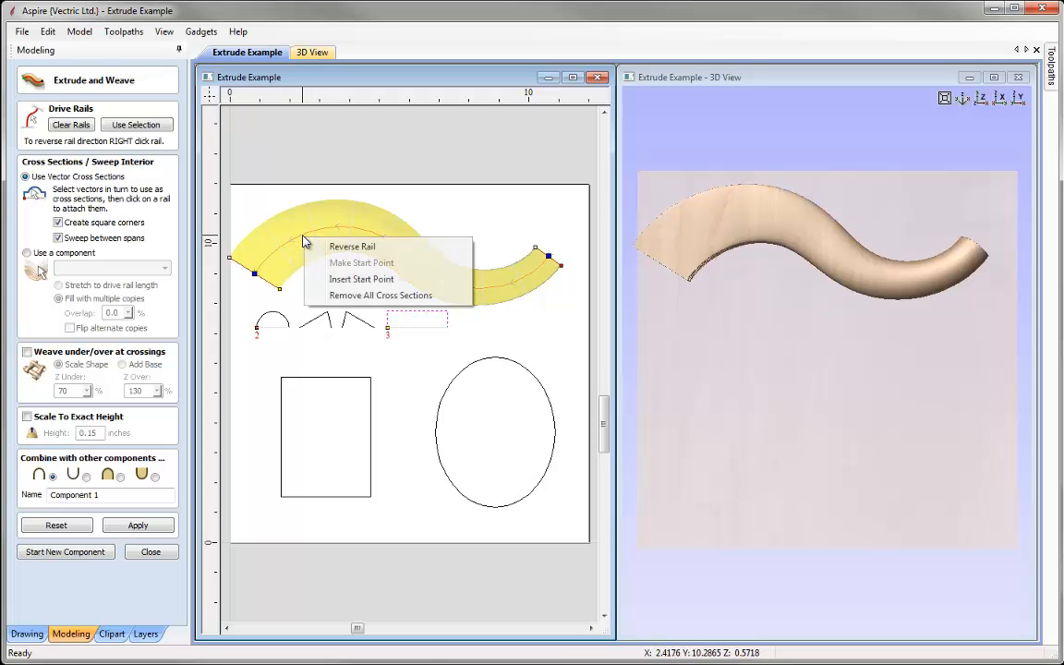
left_click(408, 247)
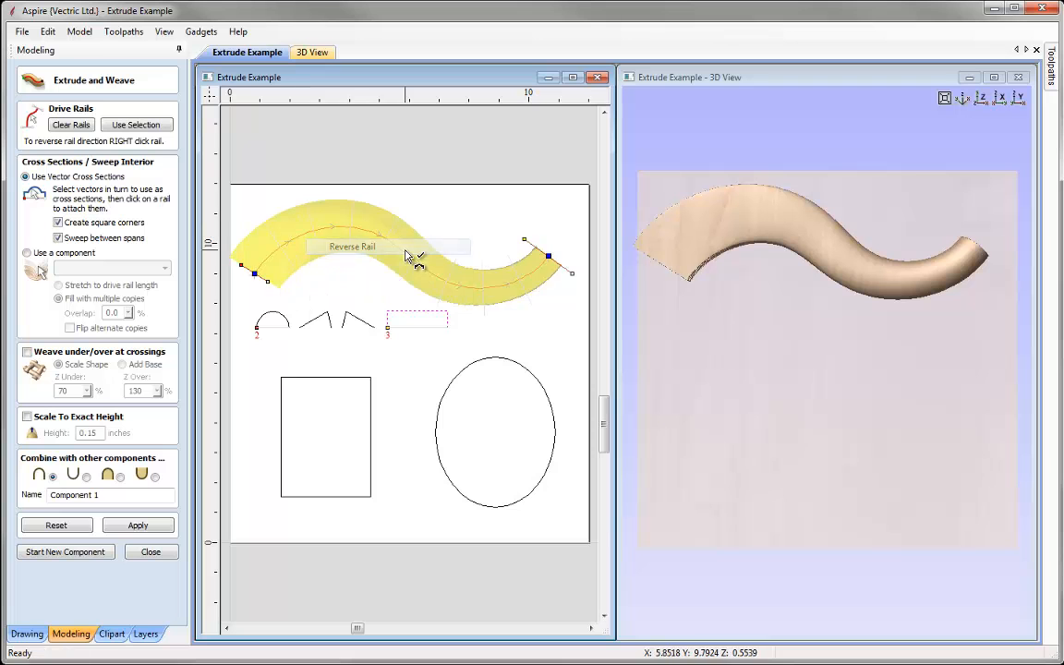
left_click(146, 526)
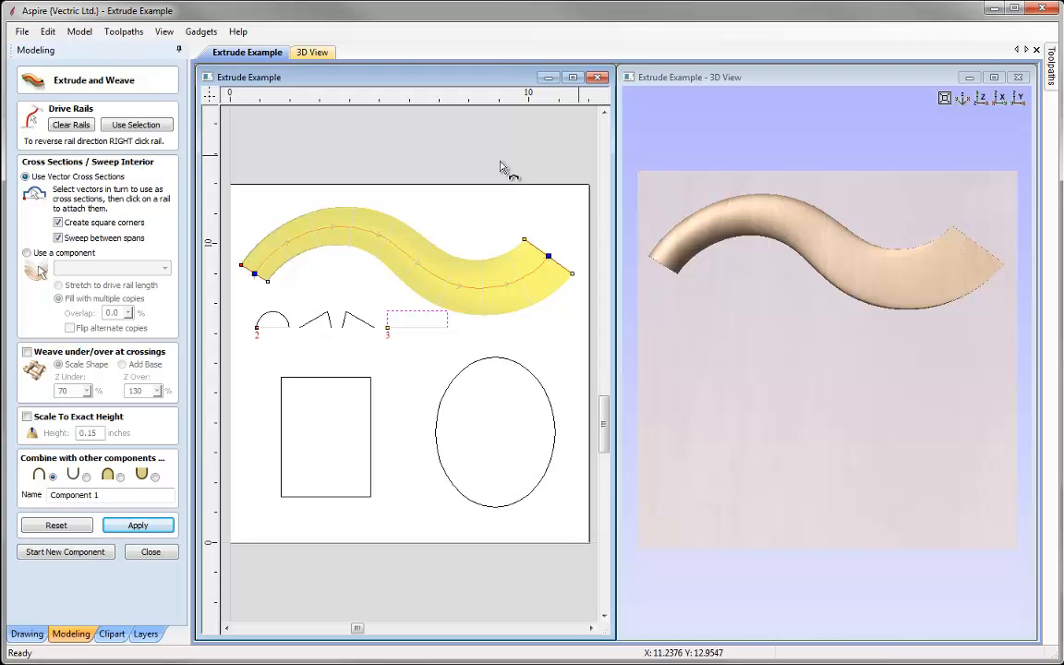
Clear the current drive rail with its cross sections and set the S-shaped curve as the drive rail again
left_click(74, 124)
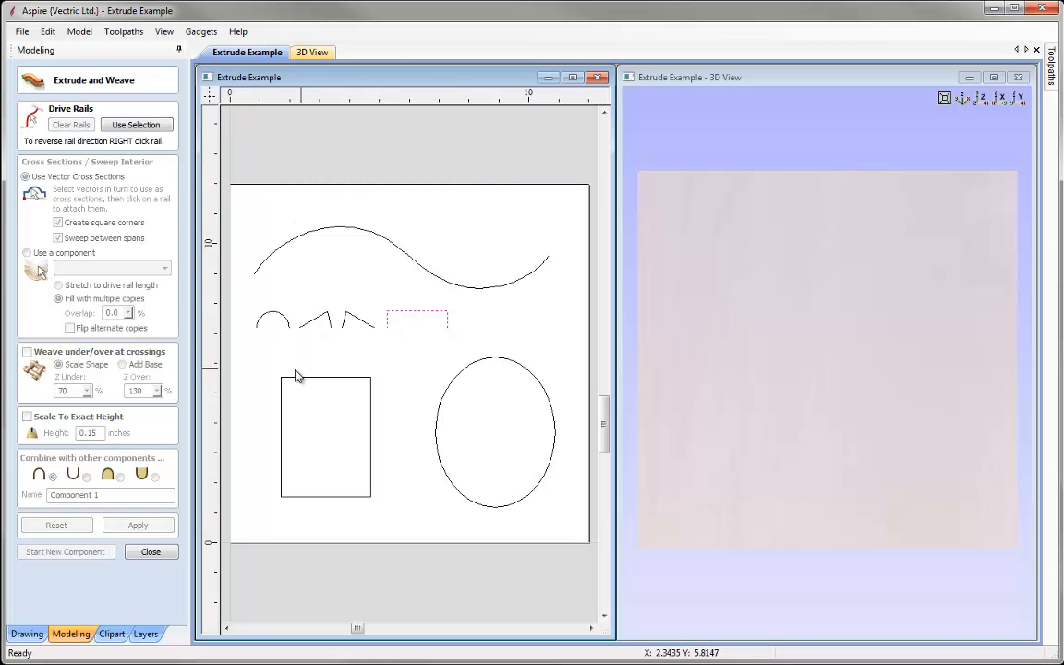
left_click(308, 237)
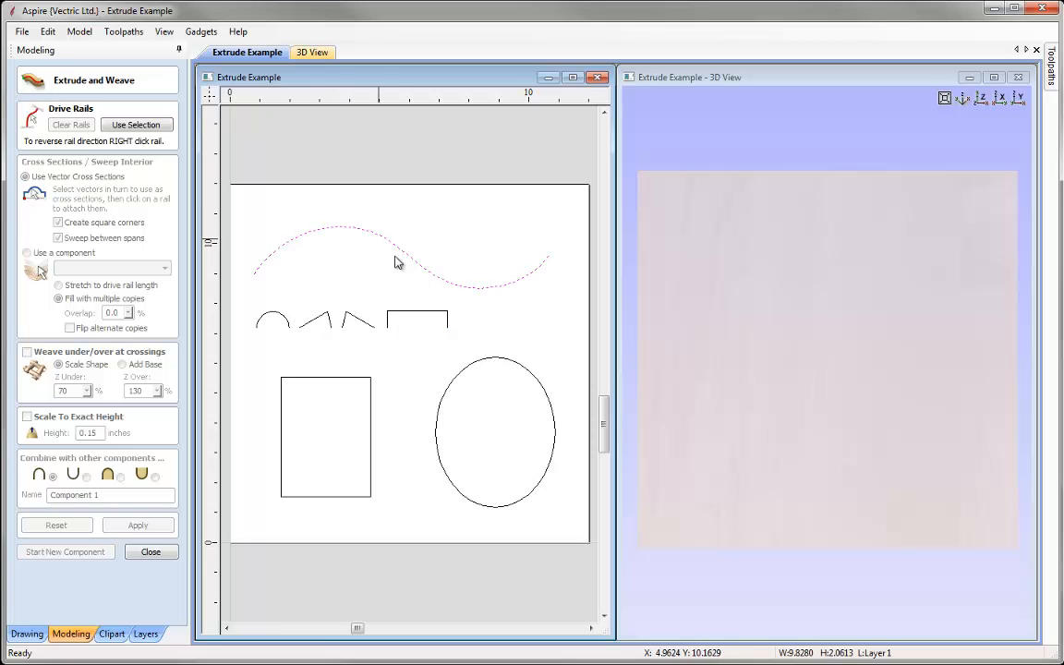
left_click(136, 125)
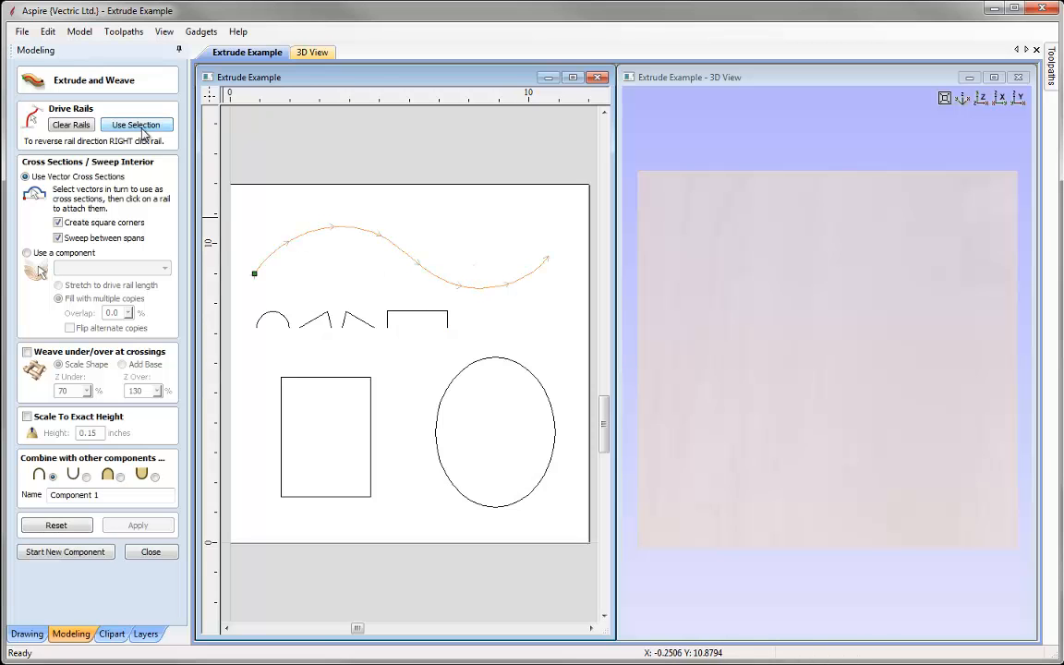
Attach the left-hand open triangle as the cross section at both ends of the S-shaped rail and apply the extrusion
left_click(308, 321)
left_click(255, 275)
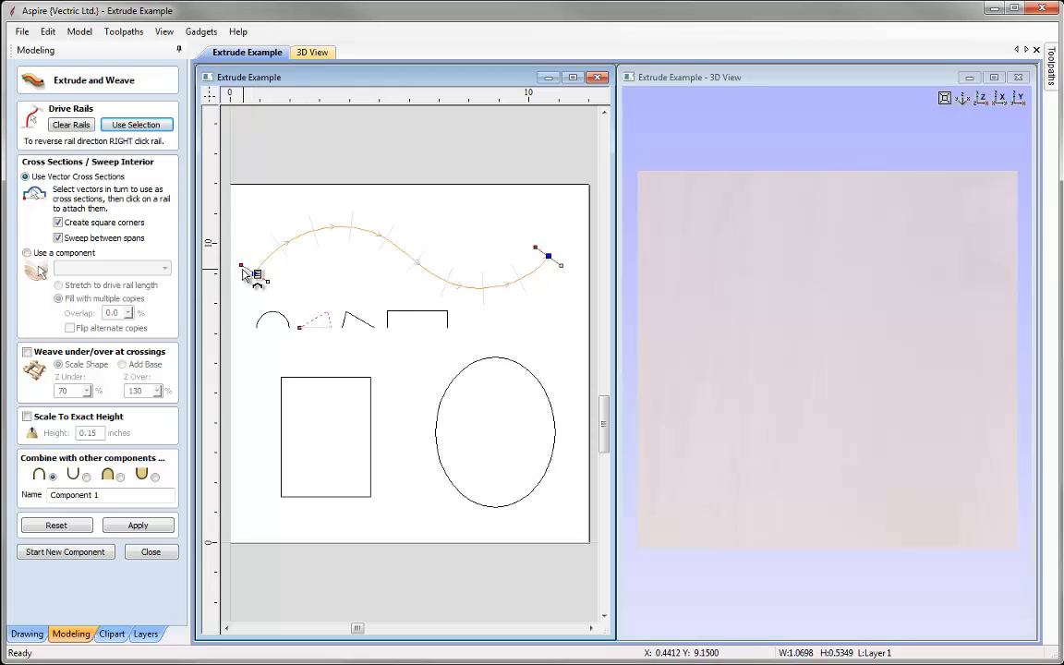
left_click(138, 525)
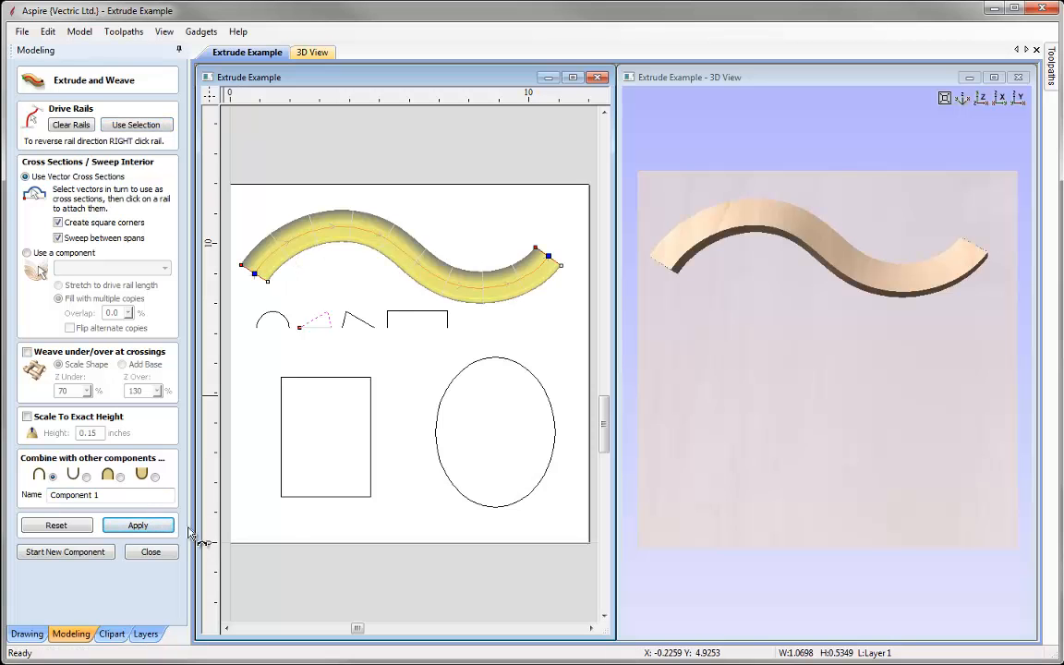
Reverse the rail direction of the triangular sweep and reapply the extrusion to flip its profile
left_click_drag(964, 400, 647, 310)
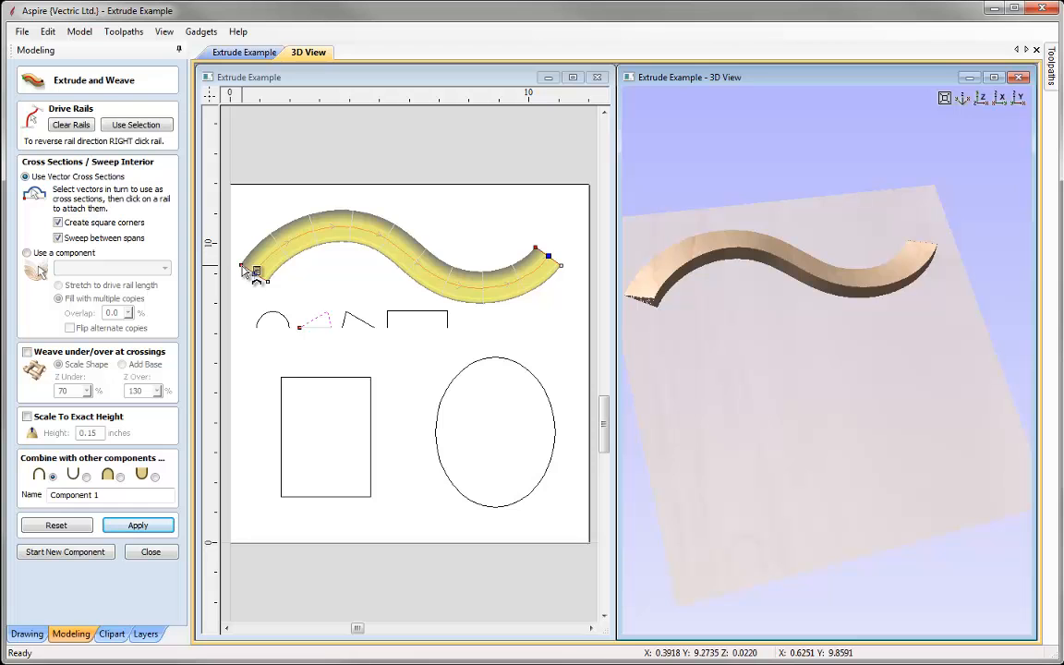
right_click(430, 271)
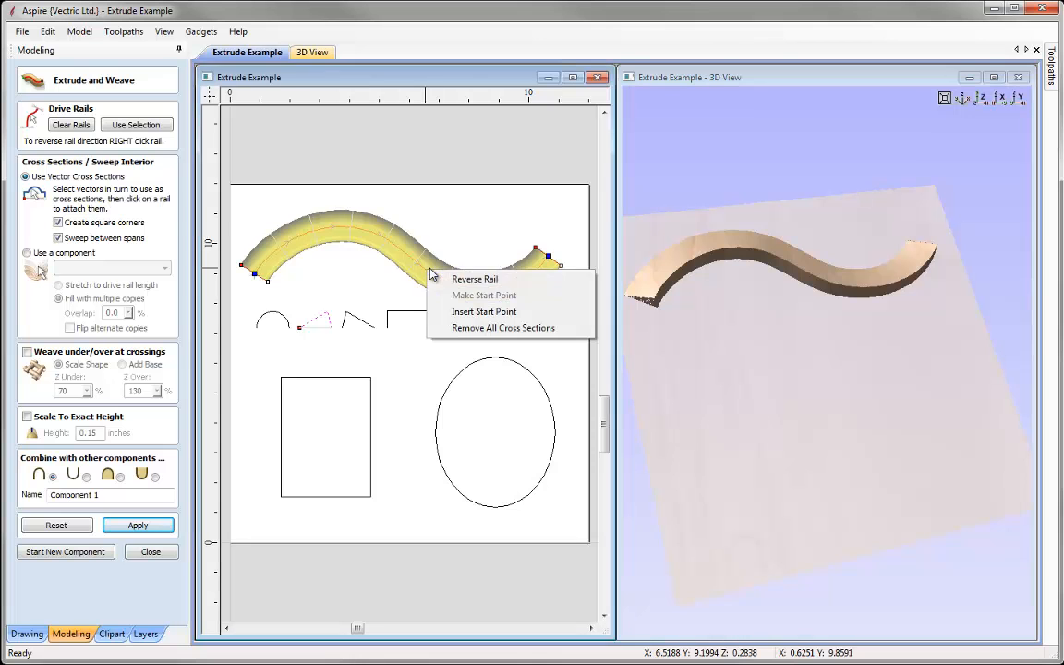
left_click(476, 280)
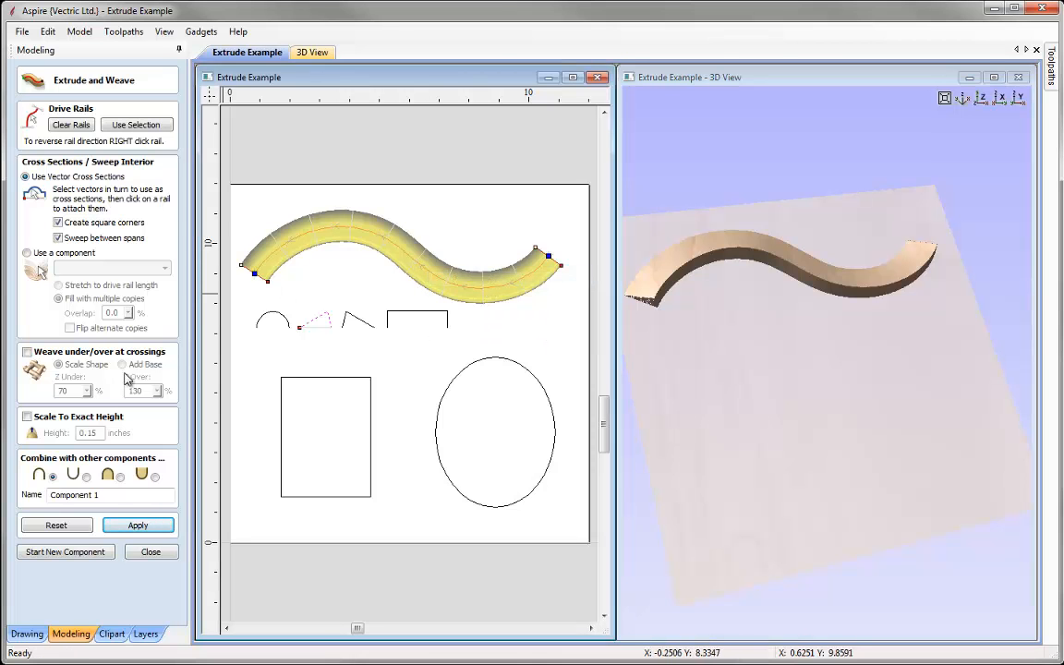
left_click(137, 526)
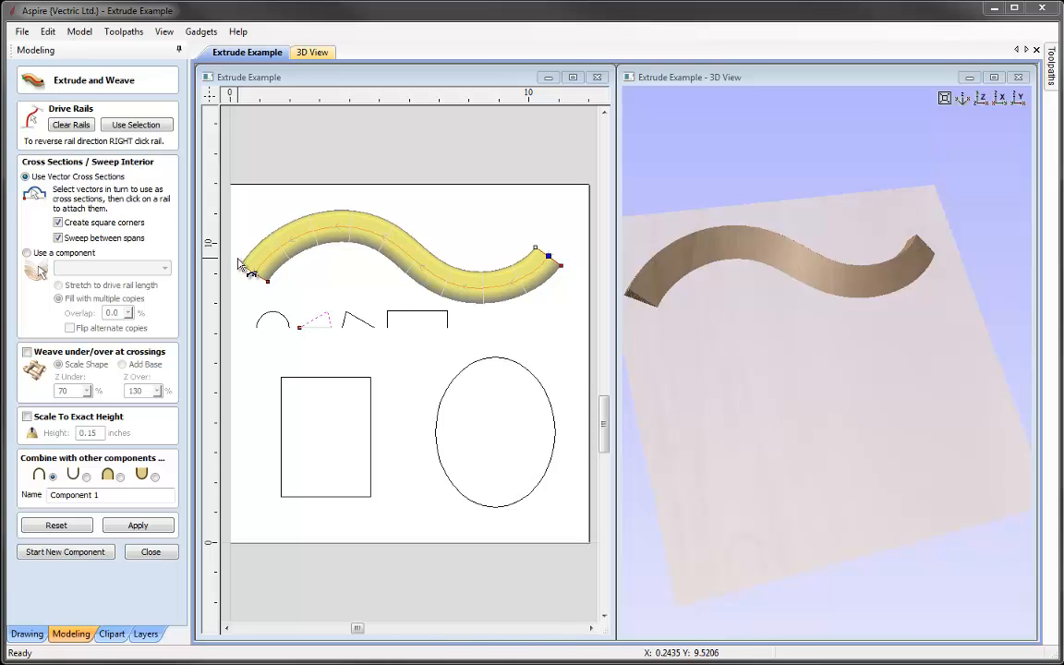
Switch the triangular sweep's rail back to its original direction and reapply the extrusion
right_click(307, 233)
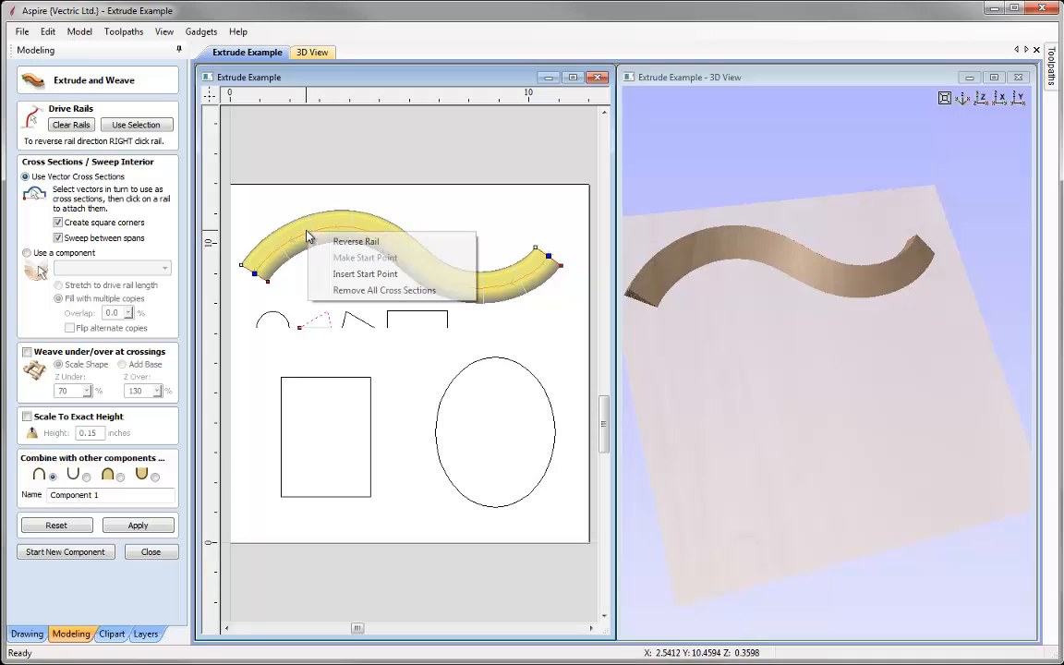
left_click(407, 242)
left_click(153, 532)
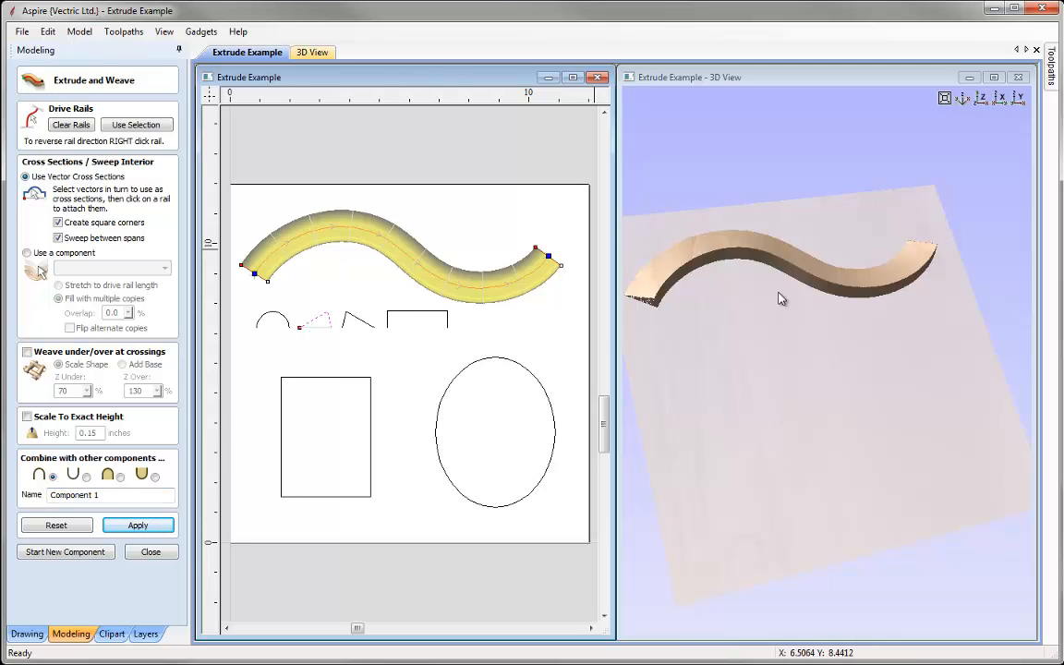
Attach the right-hand open triangle as the cross section at the far end of the S-shaped rail and apply the extrusion
left_click(350, 325)
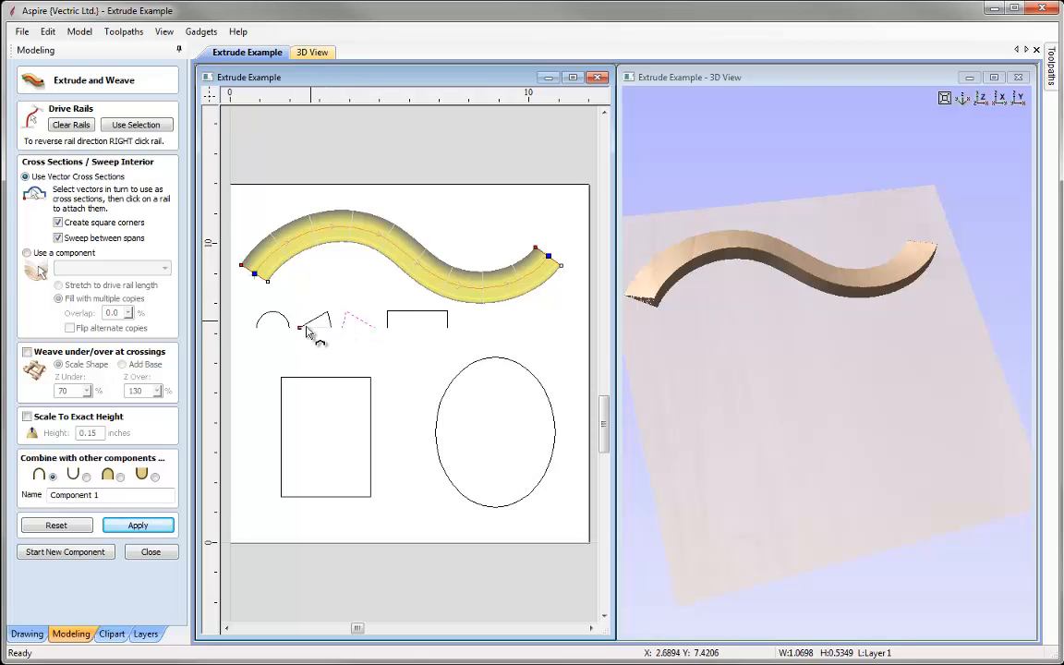
left_click(557, 266)
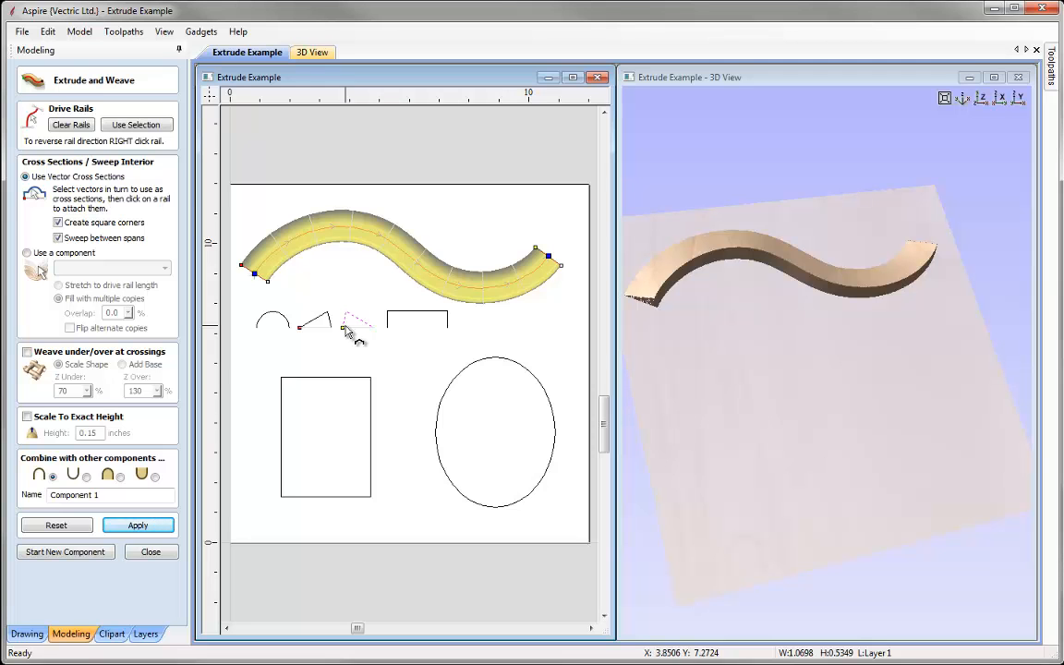
left_click(138, 525)
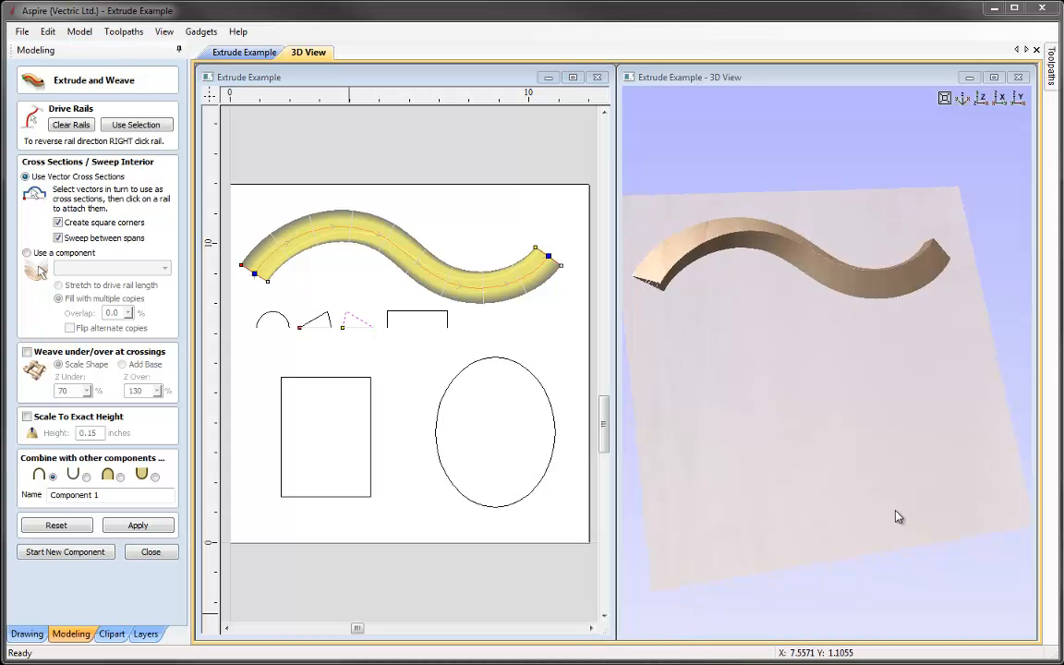
Examine the sweep from several angles to see how one triangular profile blends into the other along the rail
left_click_drag(861, 372, 841, 389)
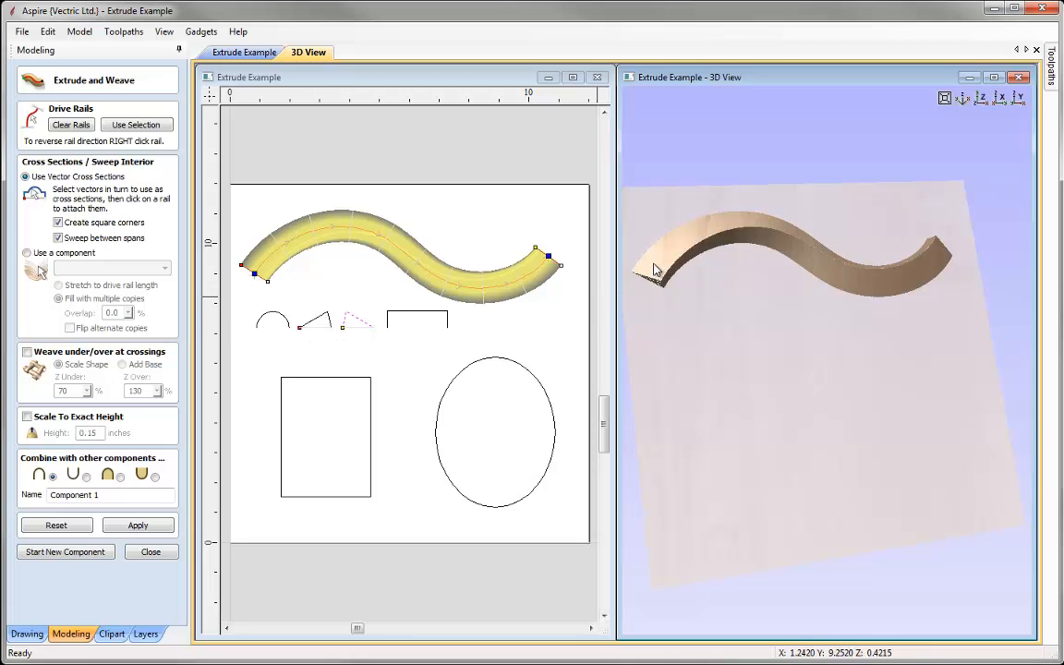
left_click_drag(787, 301, 663, 244)
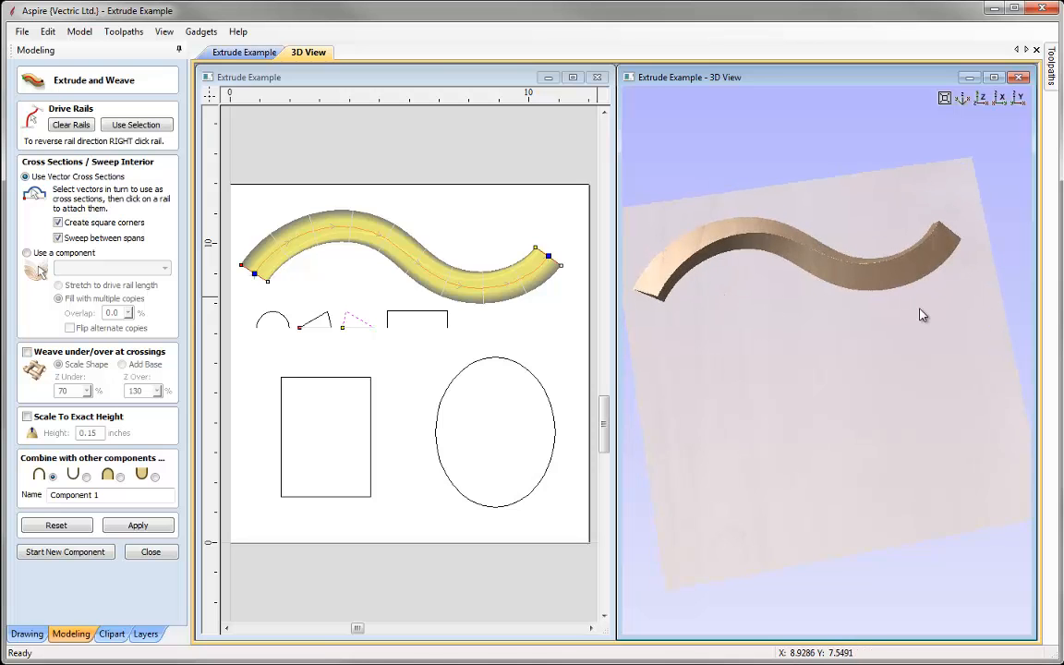
left_click_drag(922, 309, 873, 335)
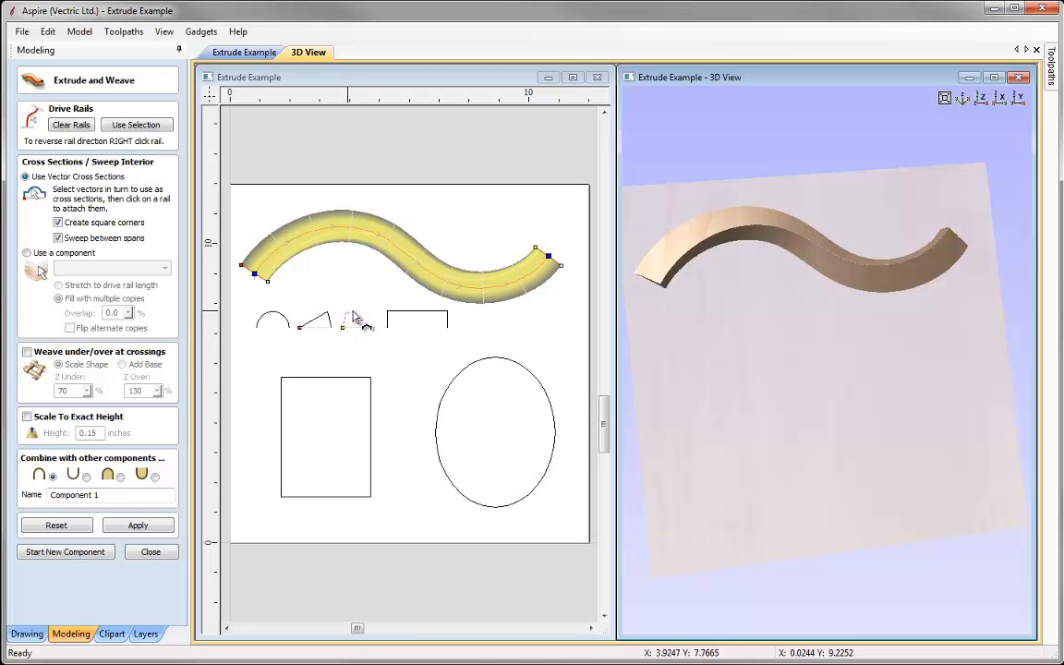
left_click_drag(888, 310, 921, 279)
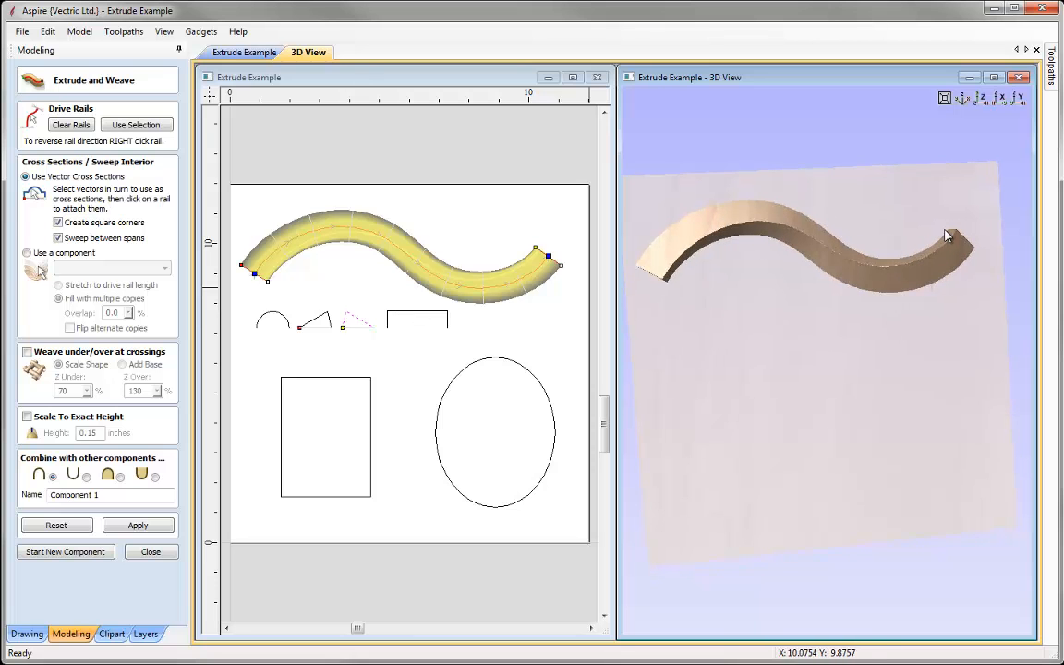
left_click_drag(850, 242, 903, 247)
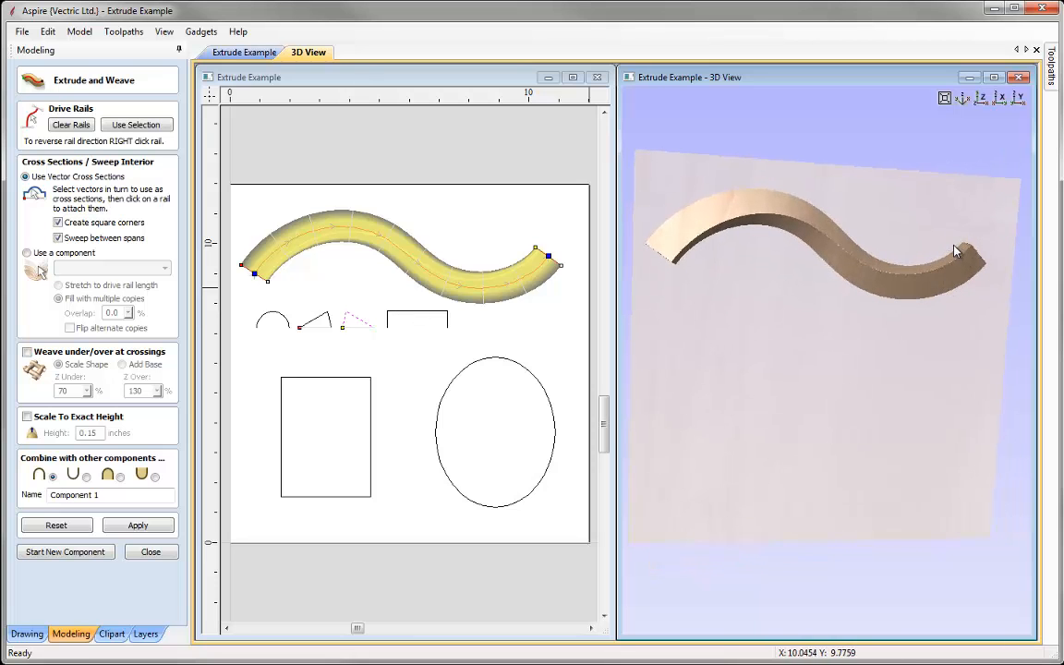
left_click_drag(941, 279, 434, 302)
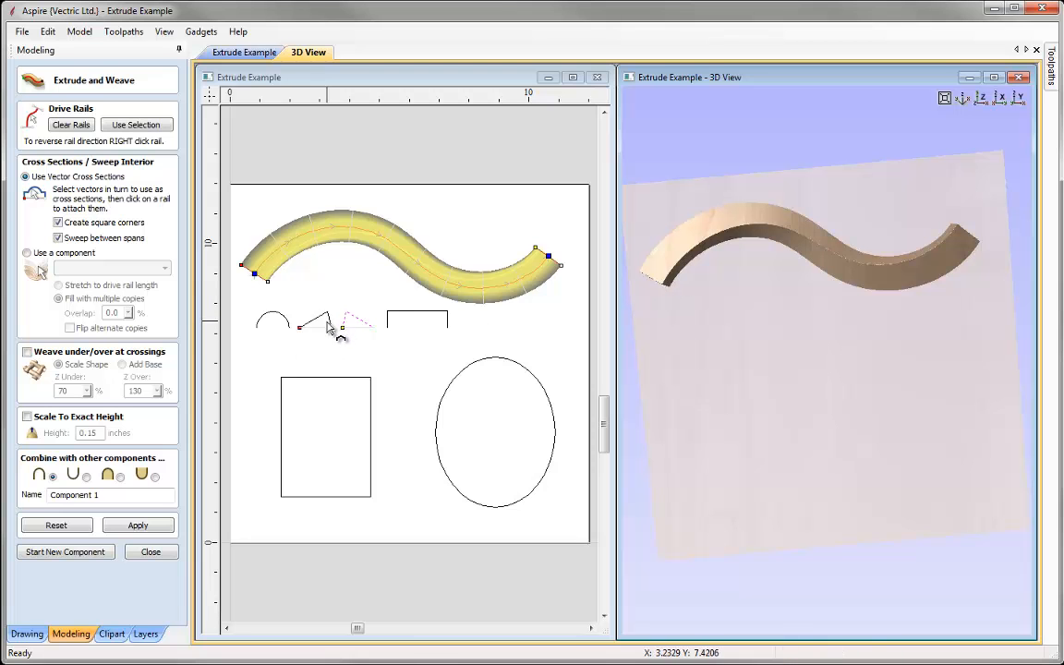
left_click_drag(639, 269, 730, 247)
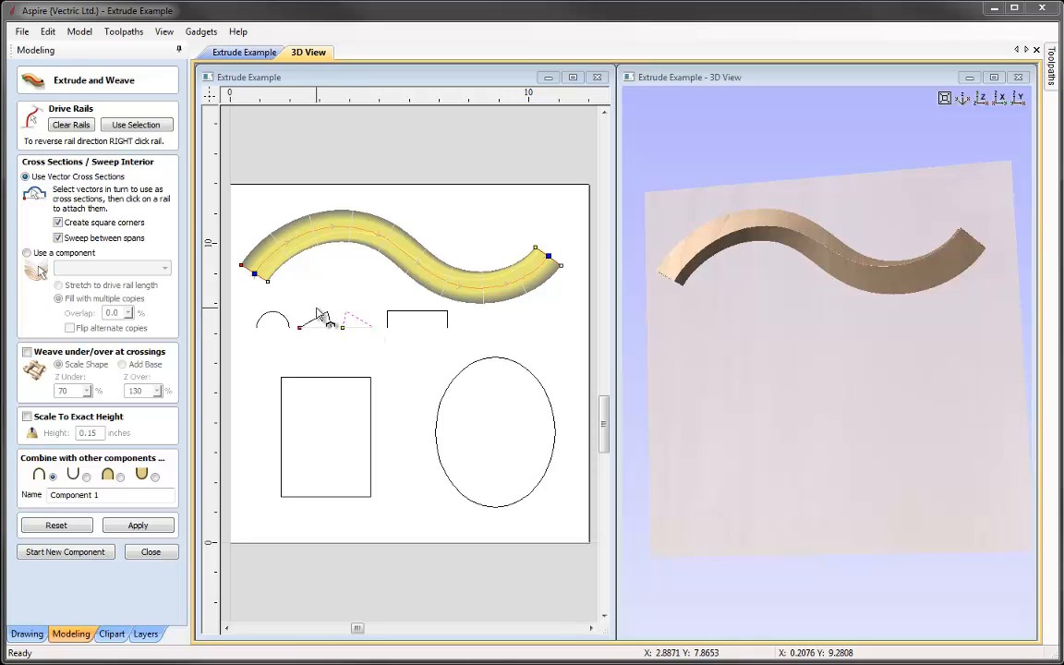
Try the extrusion with Sweep between spans turned off, and reapply it with the option turned back on
left_click(57, 237)
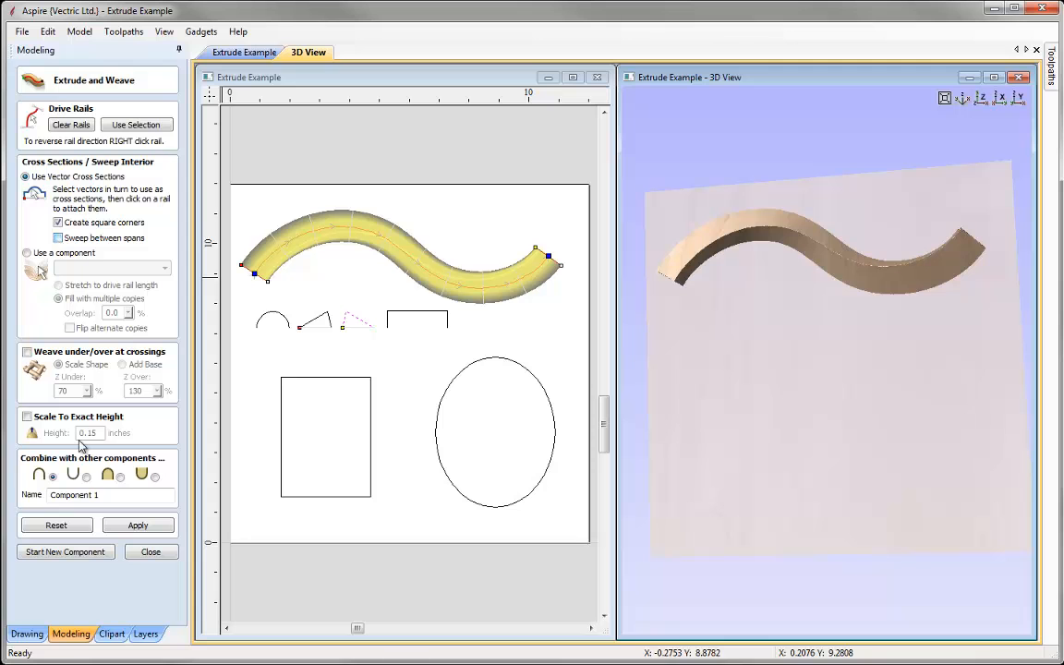
left_click(146, 525)
left_click_drag(840, 374, 805, 417)
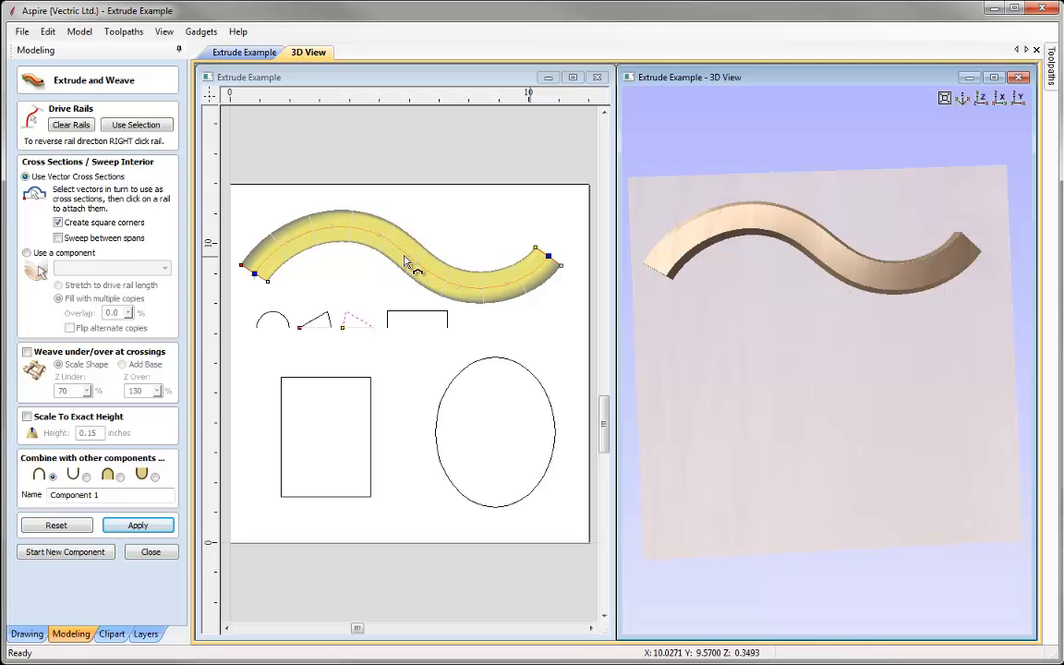
left_click(58, 238)
left_click(139, 526)
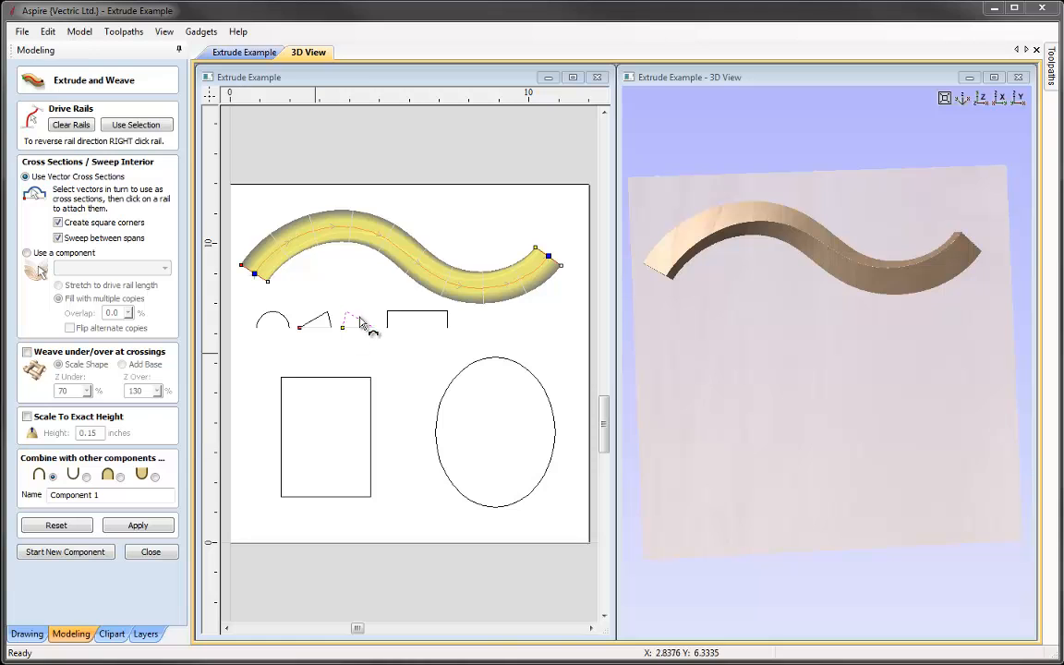
Attach the open rectangular profile as an additional cross section on the rail near its upper bend
left_click(399, 314)
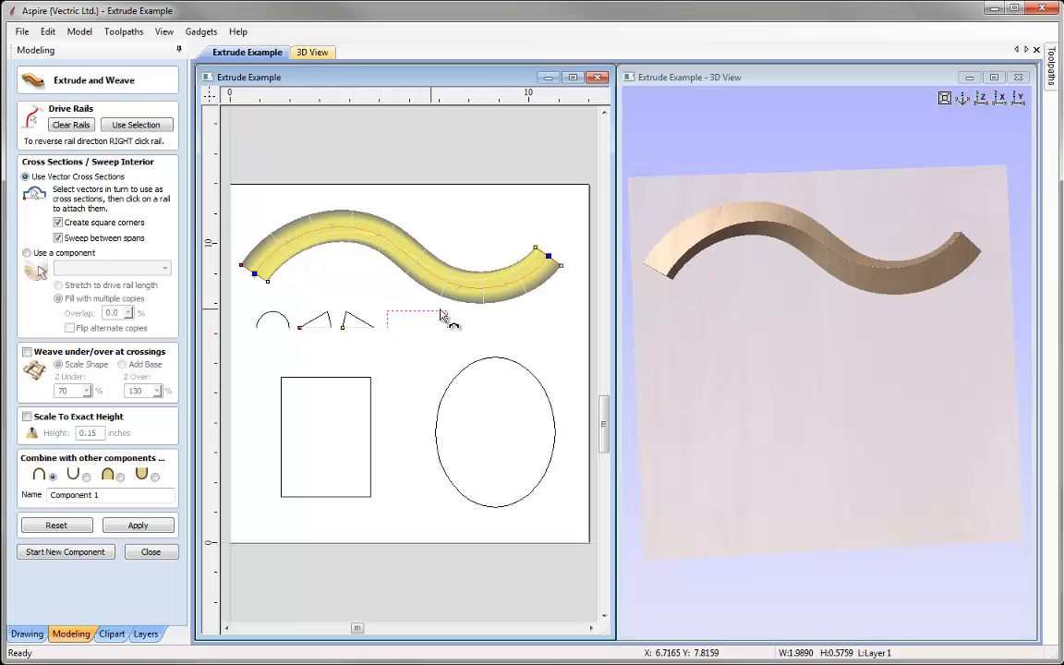
left_click(362, 230)
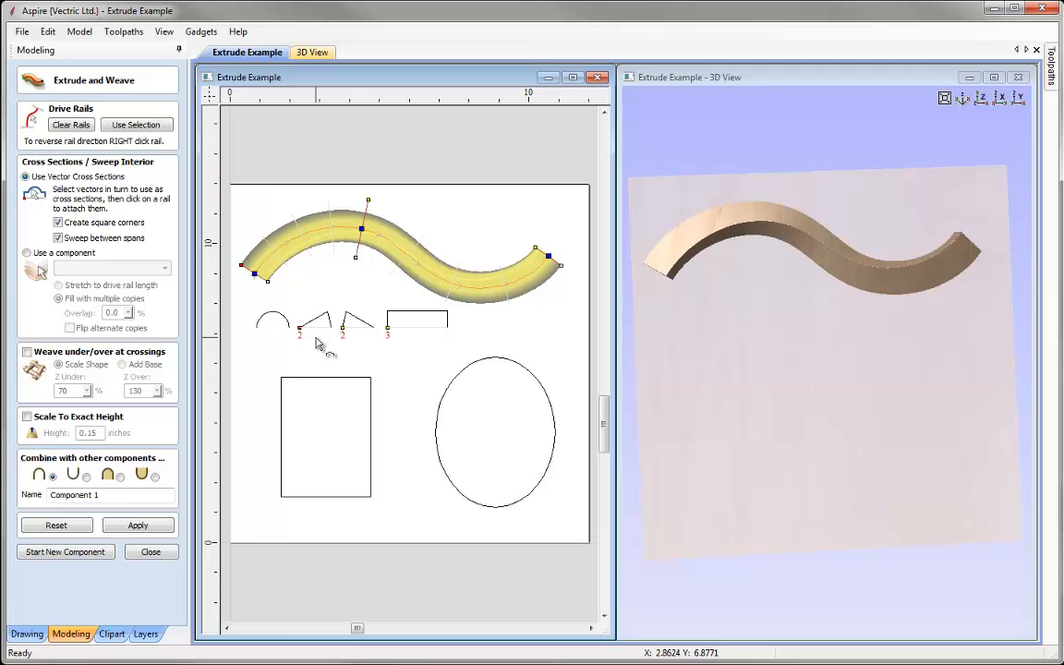
Node-edit the S-shaped rail curve, shifting its upper node and swinging the tangent handles to make a sharp bend
left_click(395, 273)
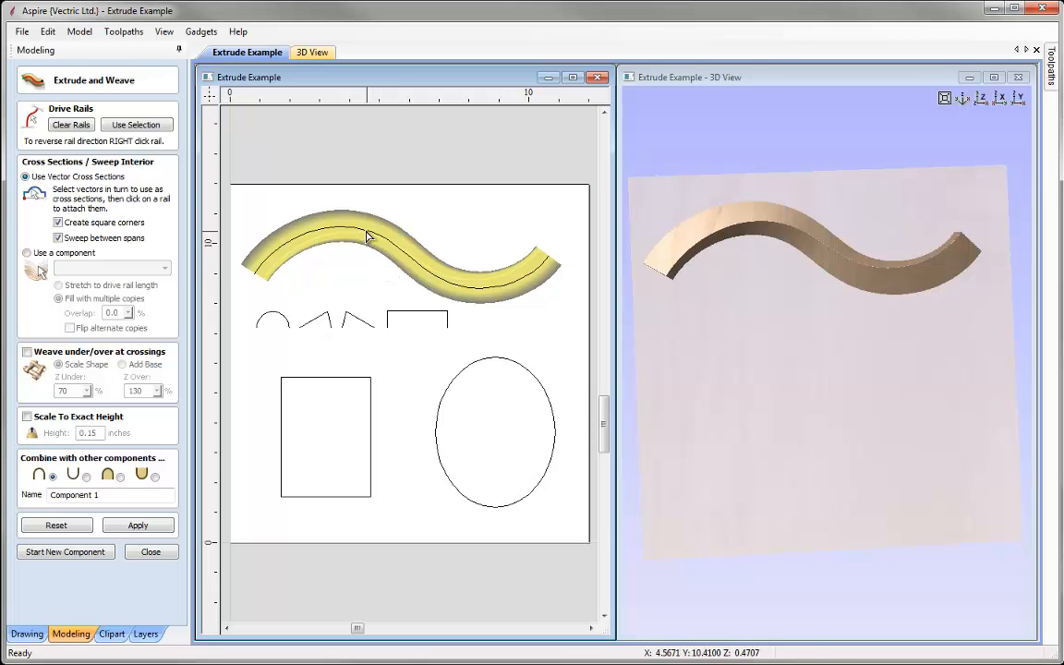
left_click(366, 237)
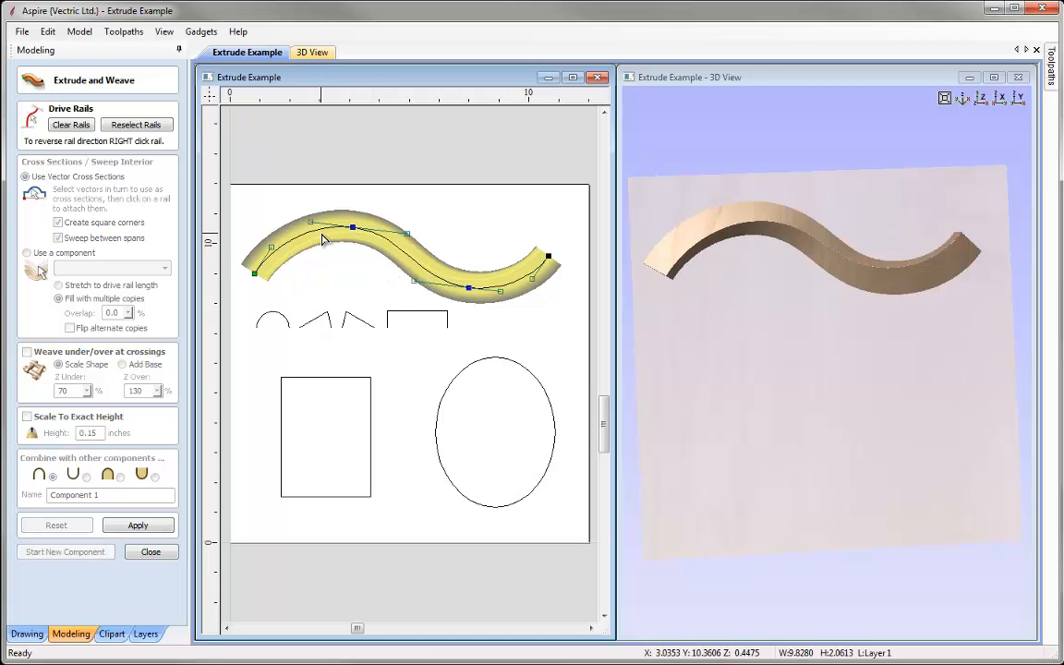
left_click_drag(357, 226, 358, 262)
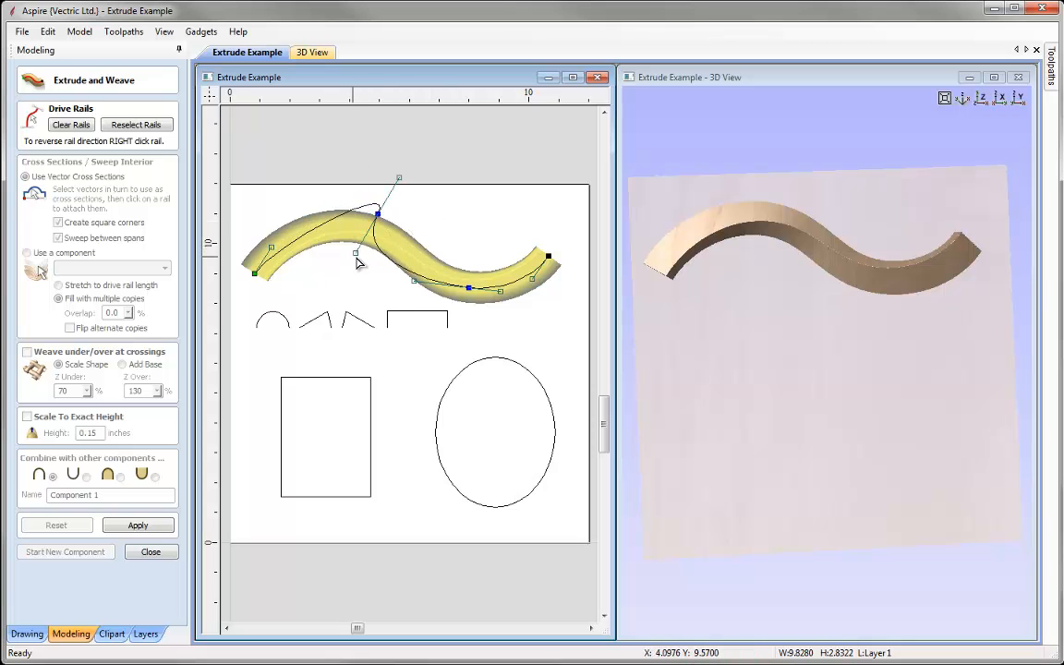
left_click_drag(377, 214, 381, 180)
left_click_drag(357, 267, 356, 266)
left_click(361, 231)
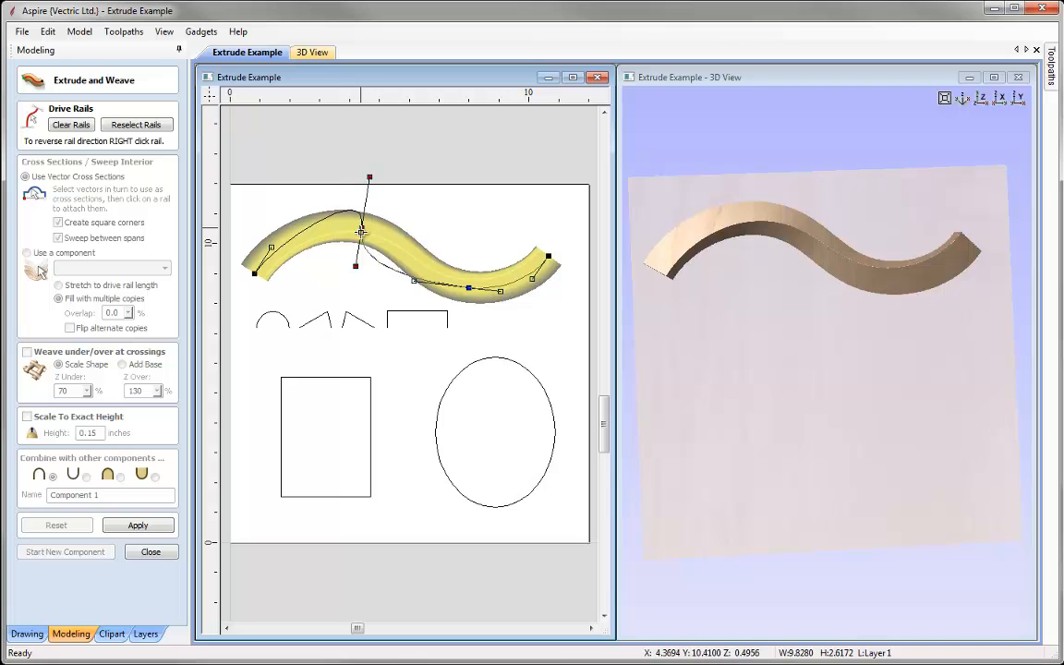
Reshape the right-hand triangle profile into an M-shaped zigzag by adding a point and moving its vertices
left_click(361, 321)
mouse_move(360, 321)
left_mouse_down()
mouse_move(370, 297)
mouse_move(358, 321)
left_mouse_up()
key("p")
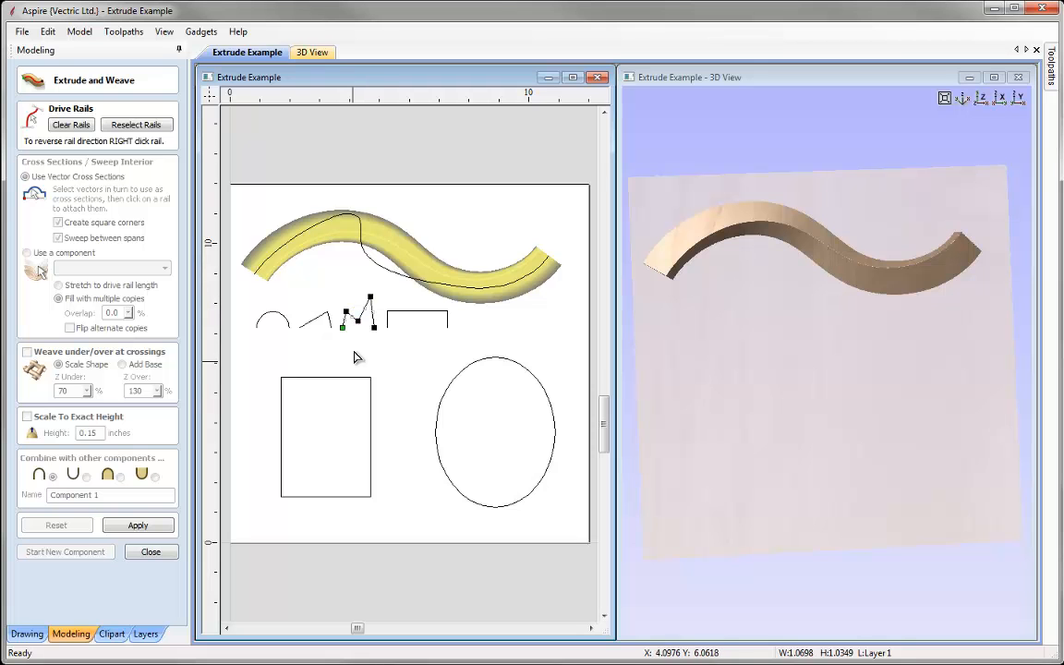
Reselect the edited curve as the drive rail with its cross sections and apply the extrusion
left_click(130, 125)
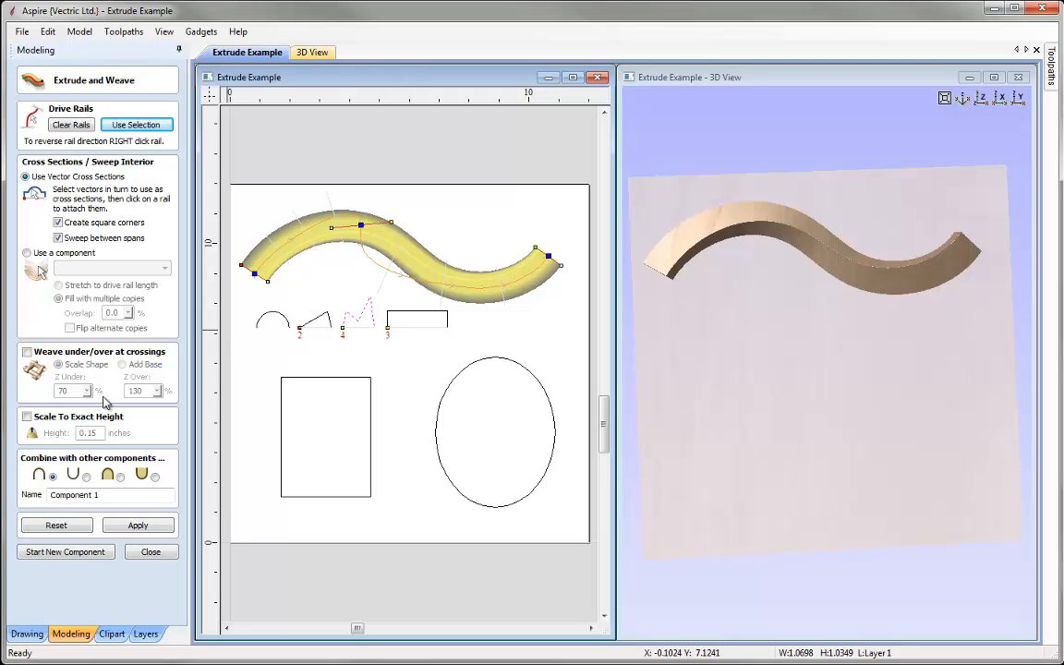
left_click(131, 533)
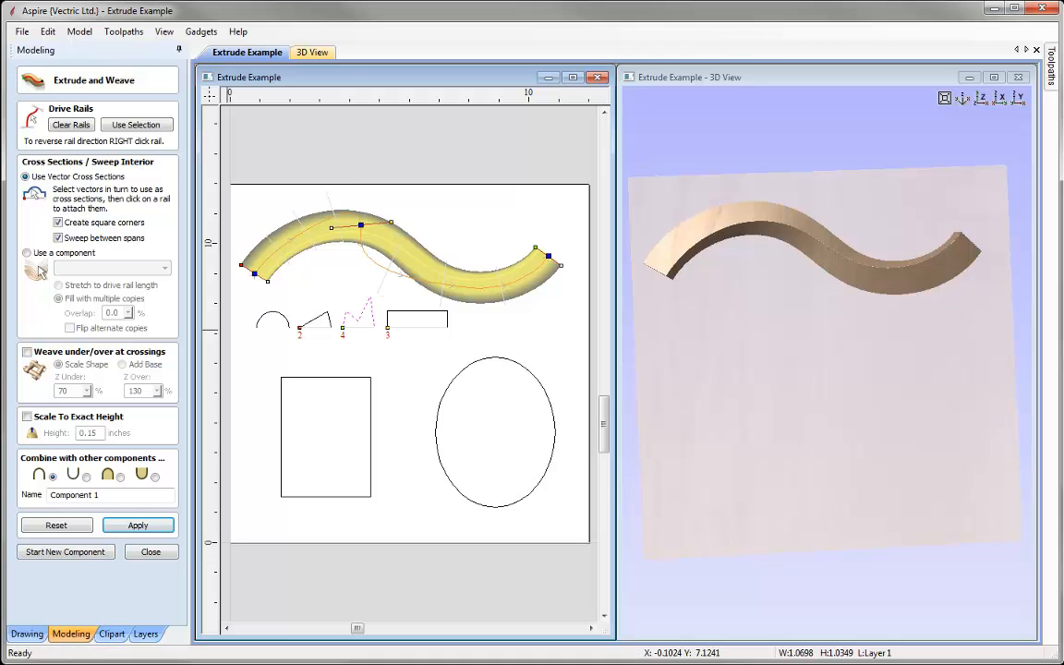
left_click_drag(627, 225, 622, 258)
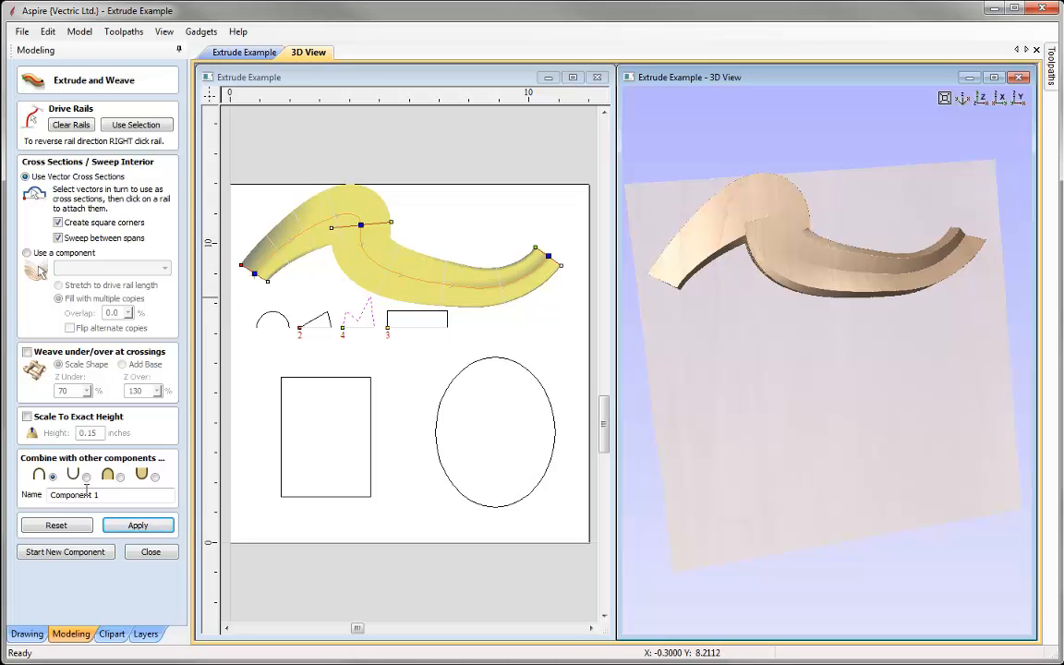
Reset the extruded shape and clear the drive rail together with its cross sections
left_click(58, 527)
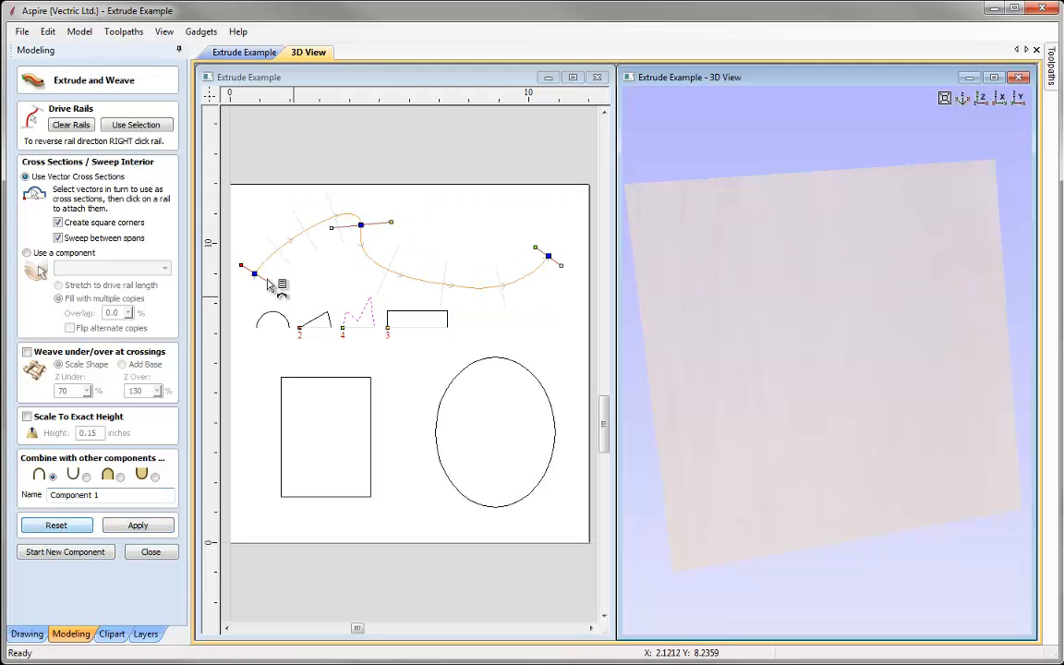
left_click(342, 328)
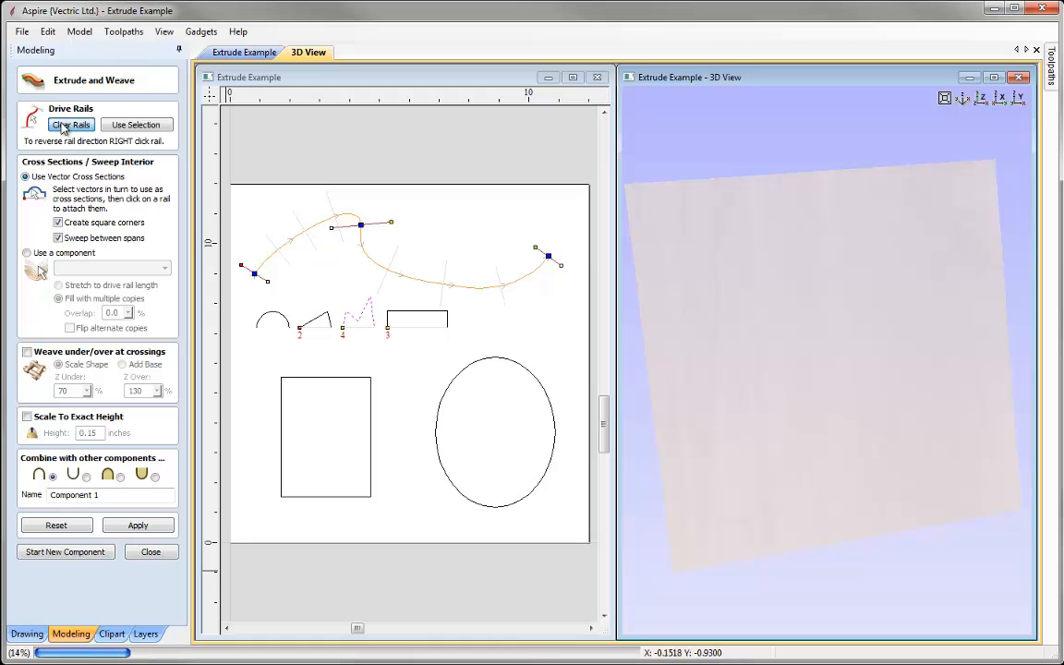
left_click(61, 126)
Node-edit the rail curve again, angling the upper node's tangent handle to turn the sharp bend into a smooth one
left_click(357, 227)
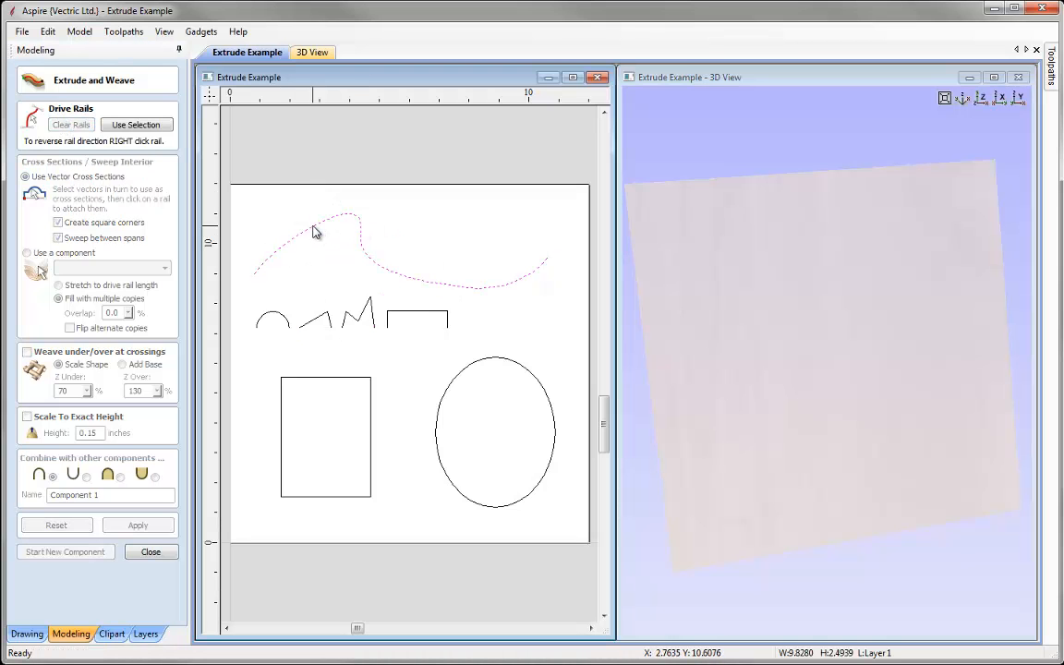
key("n")
left_click(313, 226)
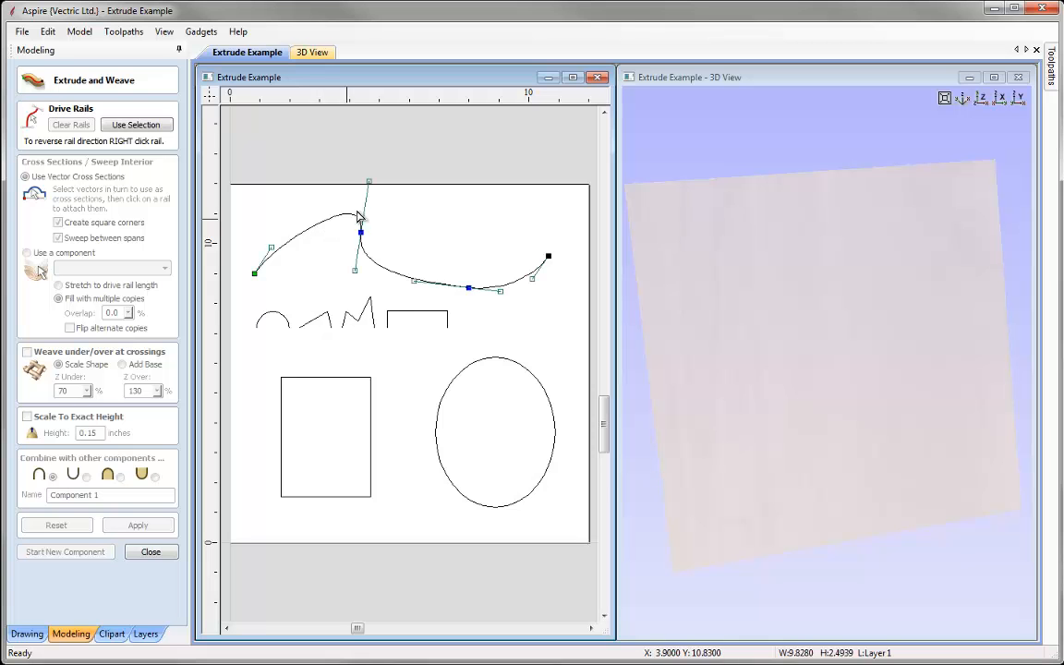
left_click_drag(369, 182, 327, 196)
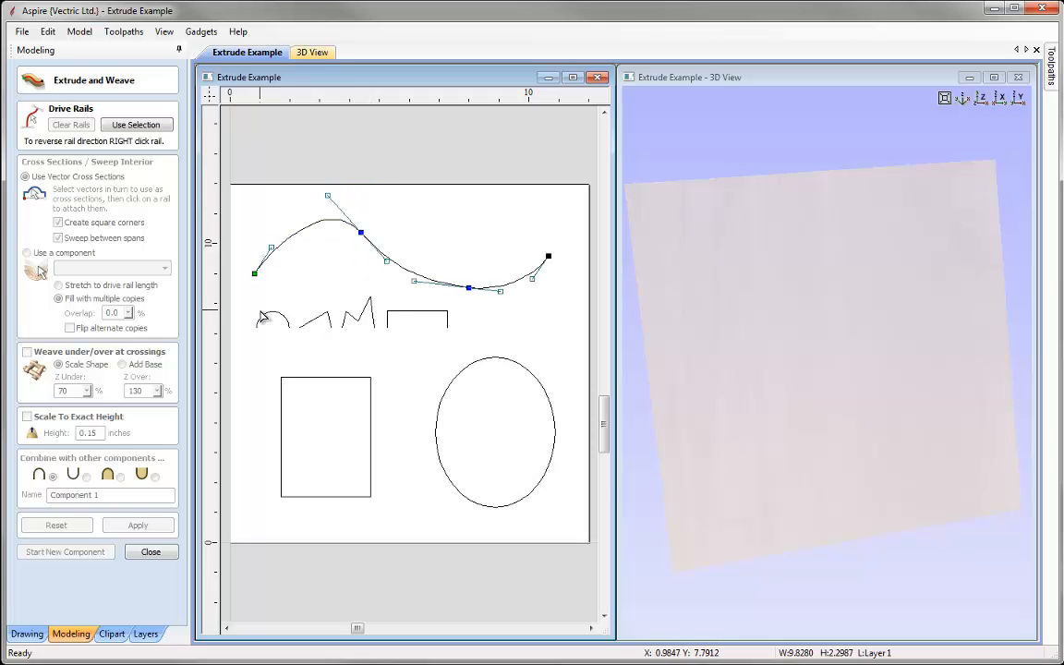
left_click(279, 250)
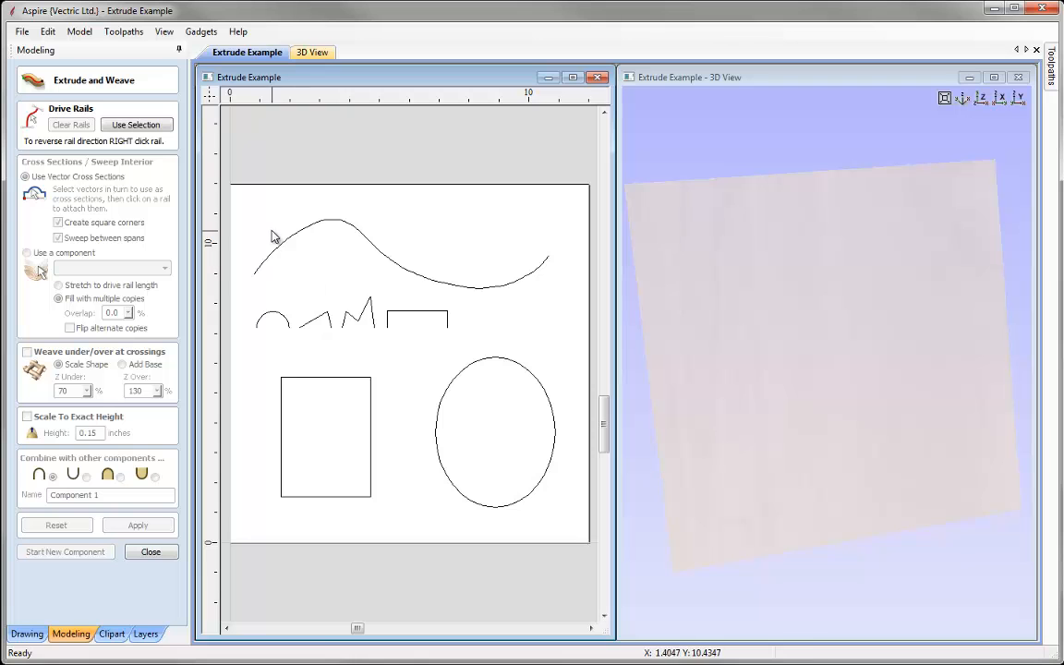
Set the smoothed curve as the drive rail and apply the extrusion with the arc profile as its cross section
left_click(280, 251)
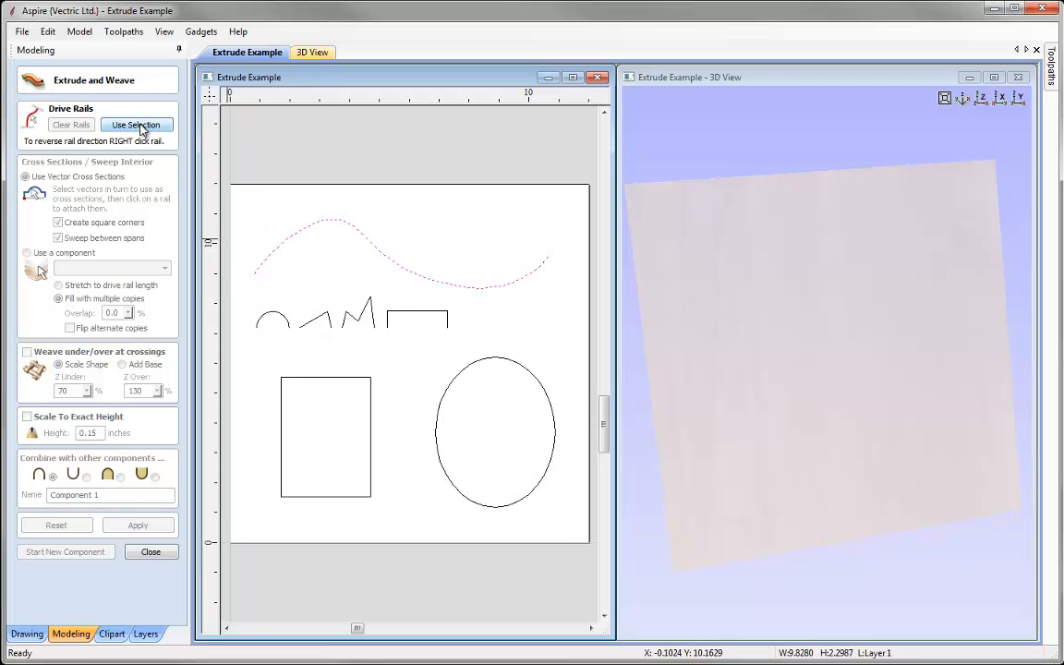
left_click(142, 128)
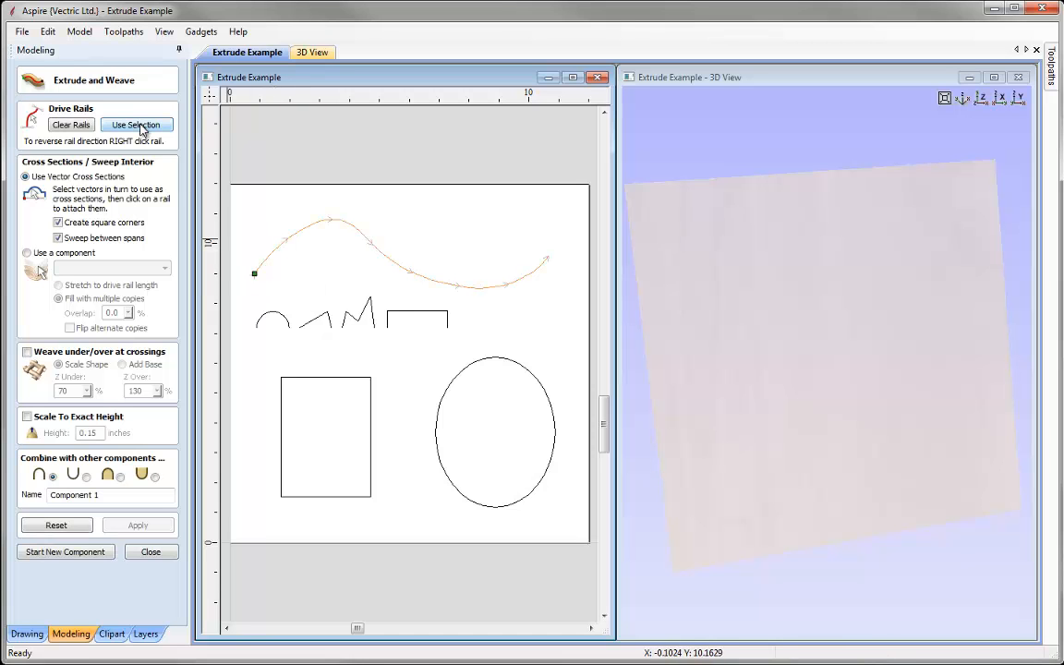
left_click(268, 315)
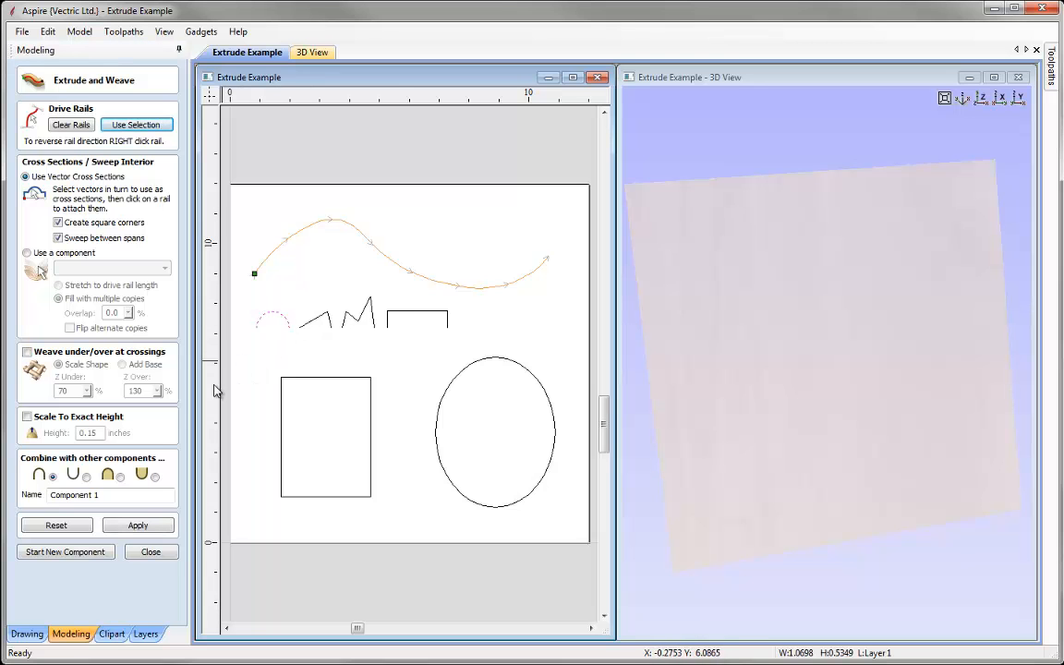
left_click(138, 526)
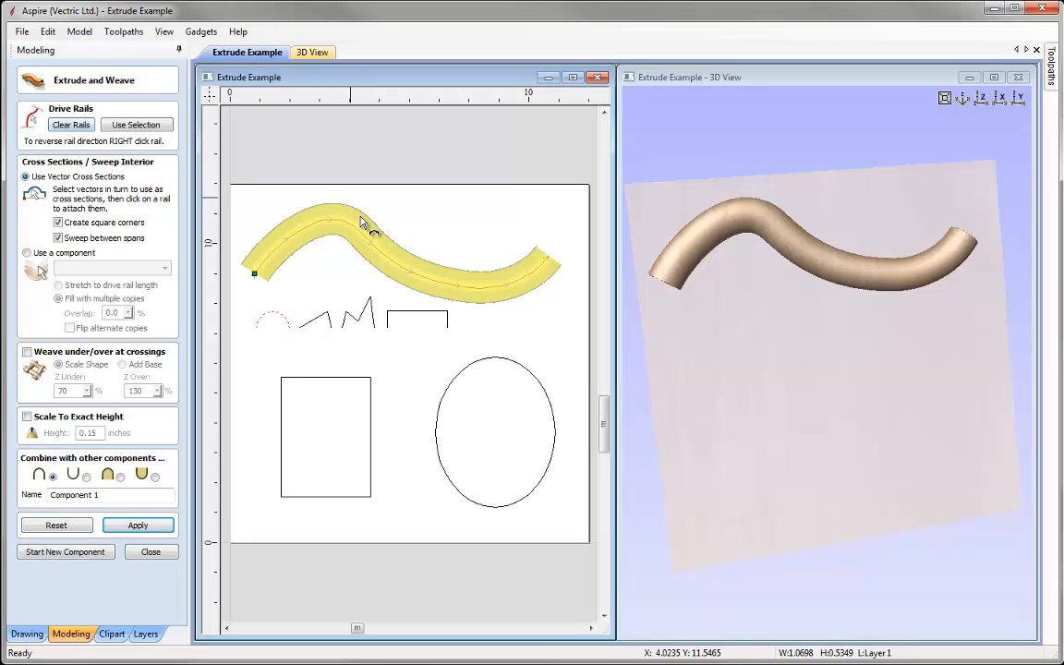
Clear the drive rail and undo the node edits until the rail curve and the third profile regain their original shapes
left_click(61, 126)
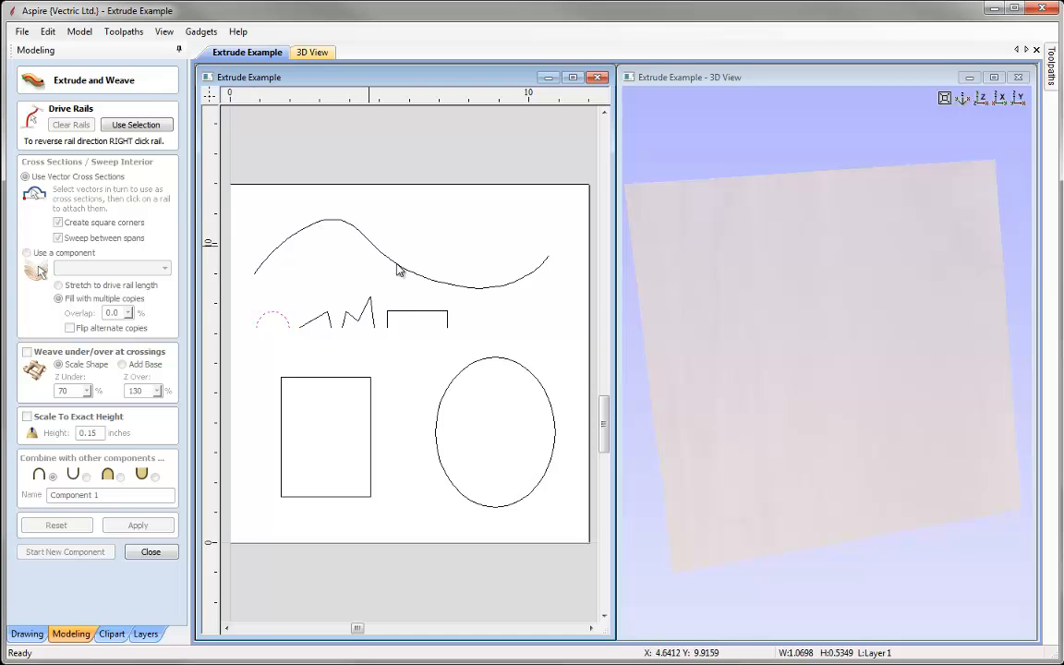
left_click(47, 32)
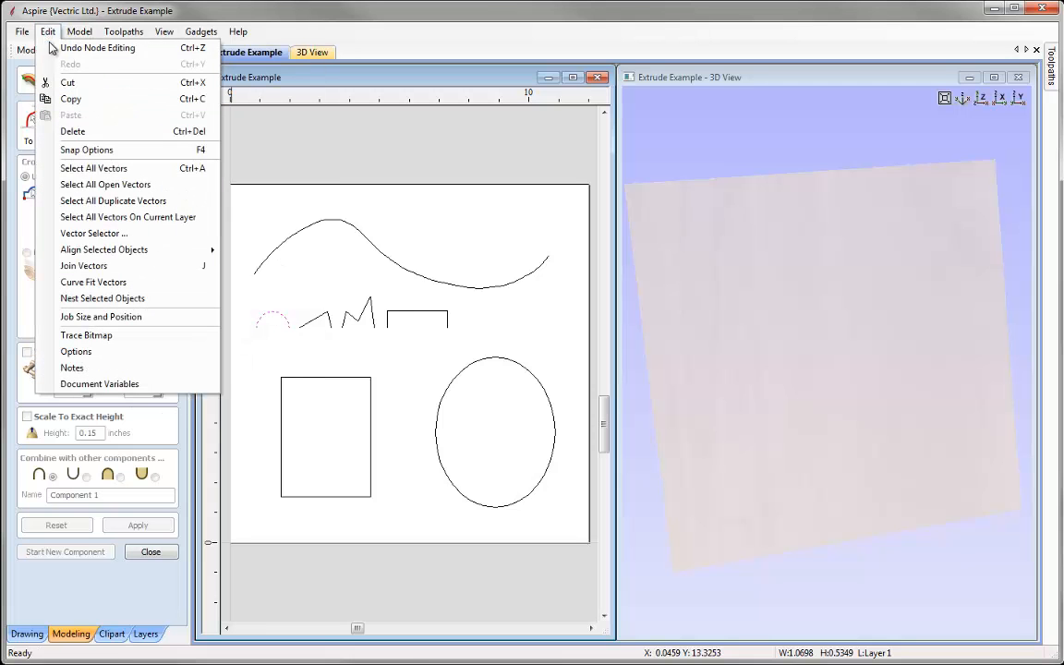
left_click(144, 50)
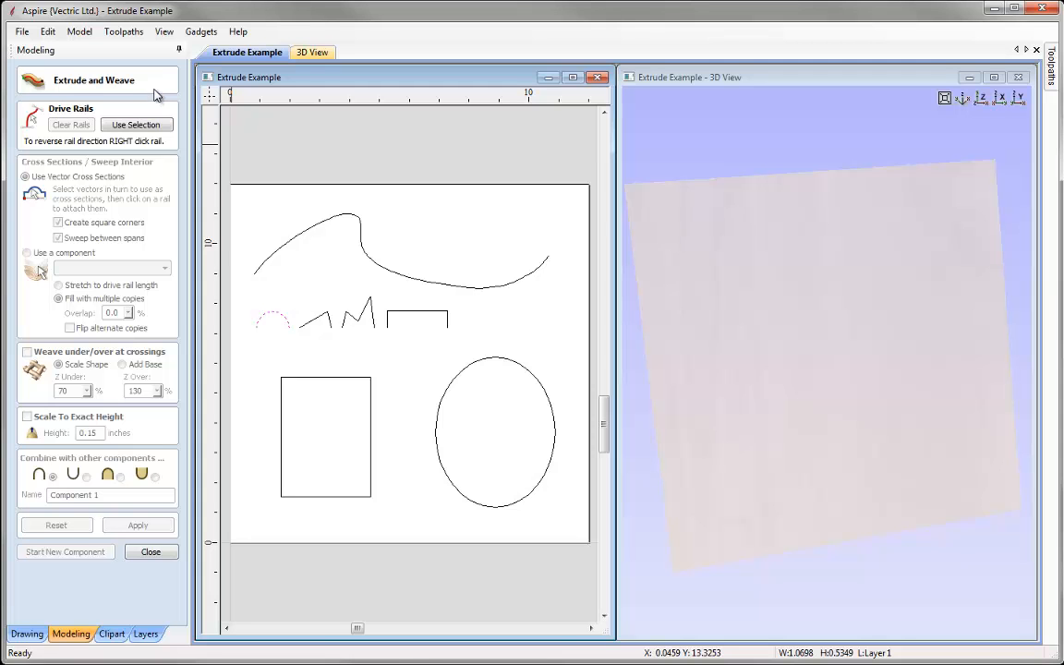
key("ctrl+z")
key("ctrl+z")
key("ctrl+z")
key("ctrl+z")
key("ctrl+z")
key("ctrl+z")
key("ctrl+z")
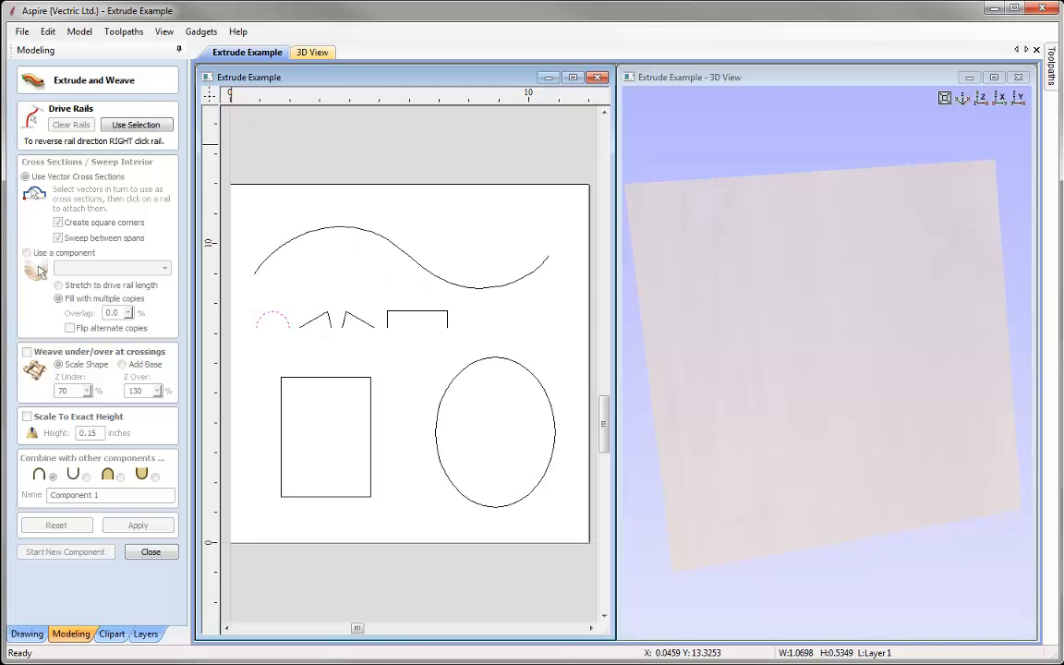
Set the rectangle as the drive rail and extrude the arc profile around it with square corners
left_click(981, 98)
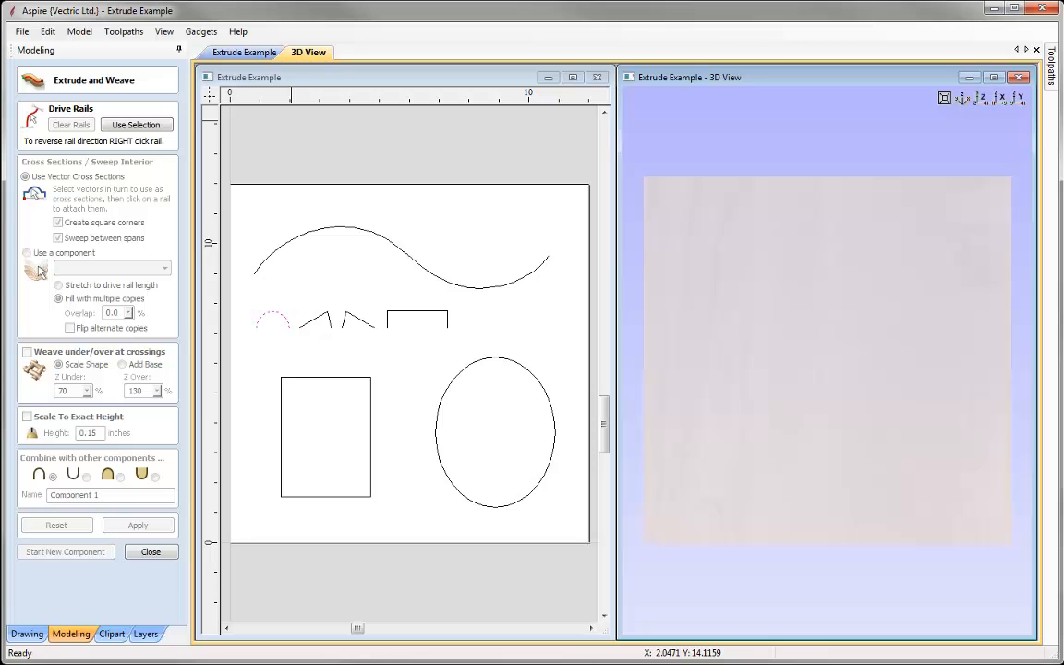
left_click(286, 378)
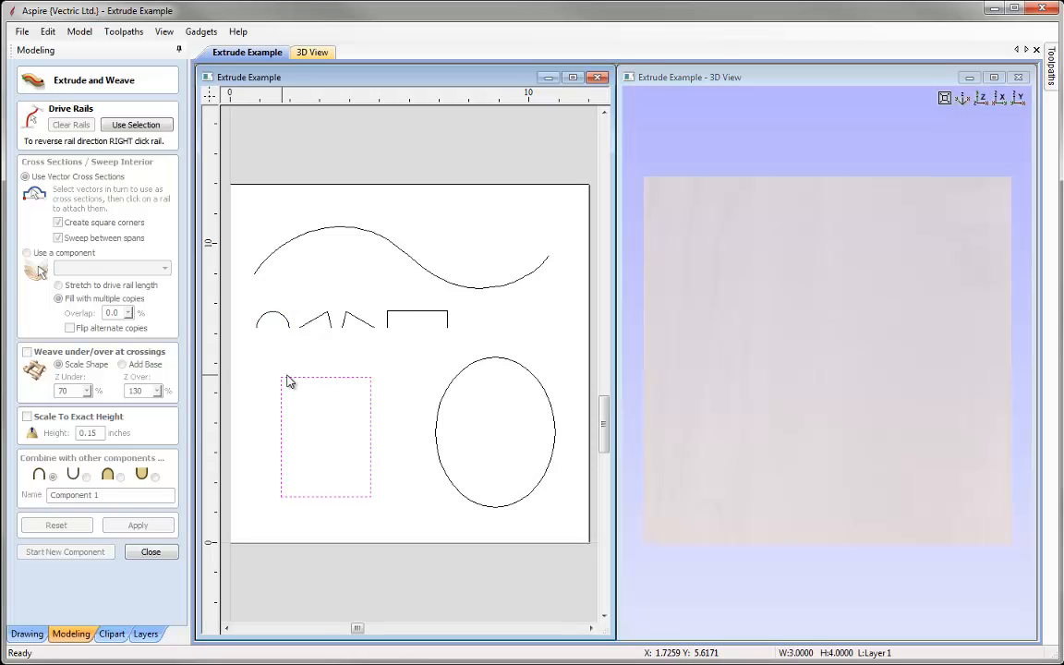
left_click(132, 126)
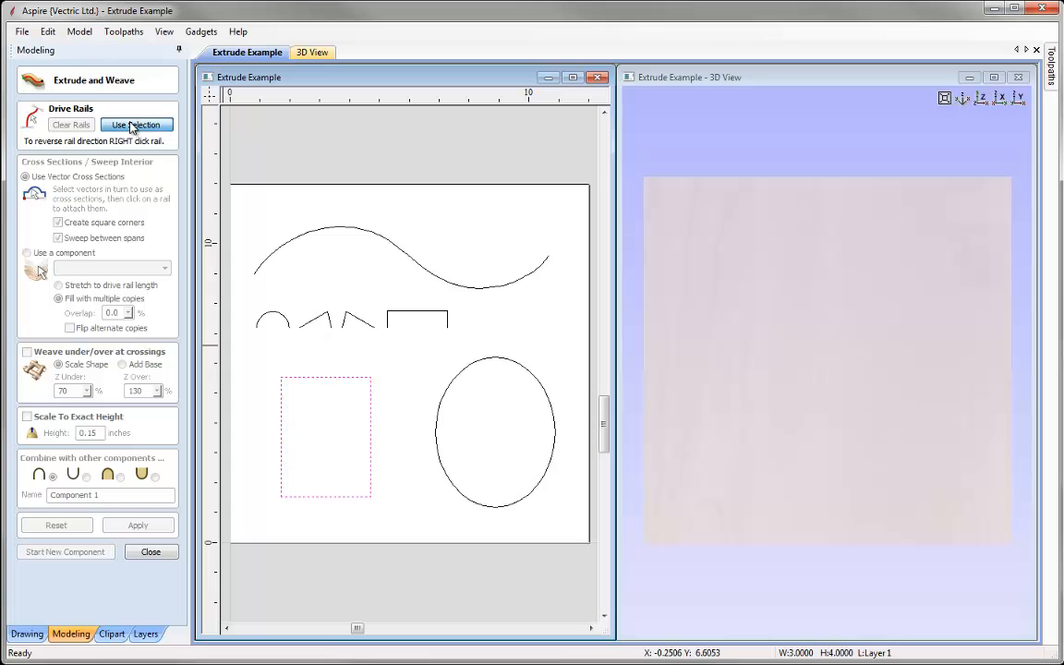
left_click(274, 319)
left_click(137, 526)
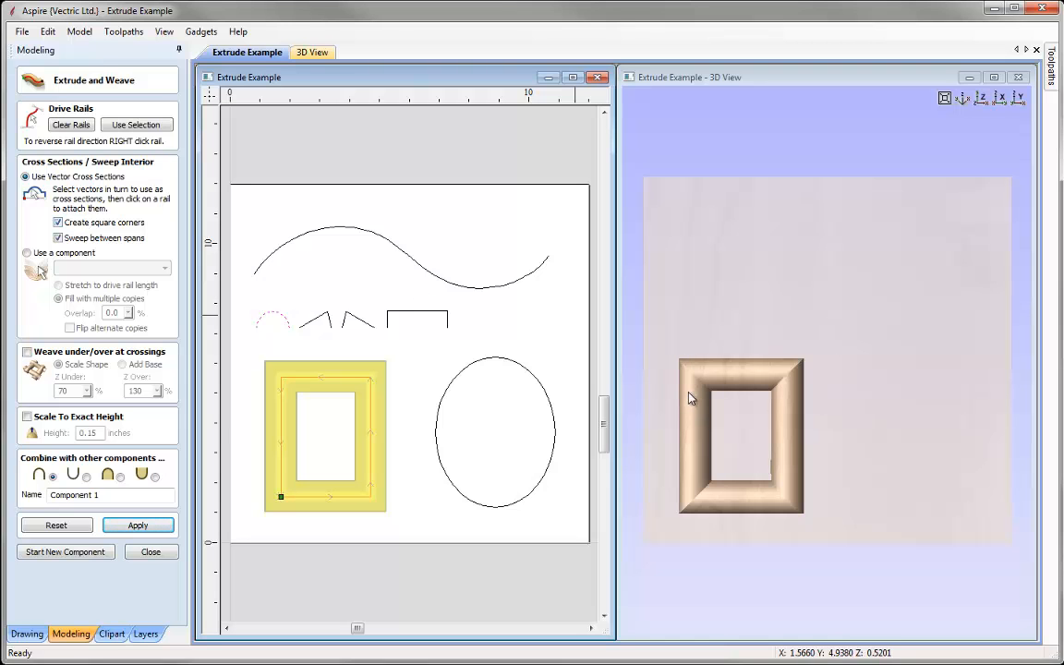
Reapply the frame extrusion with Create square corners turned off, and again with it turned on
left_click(59, 223)
left_click(157, 525)
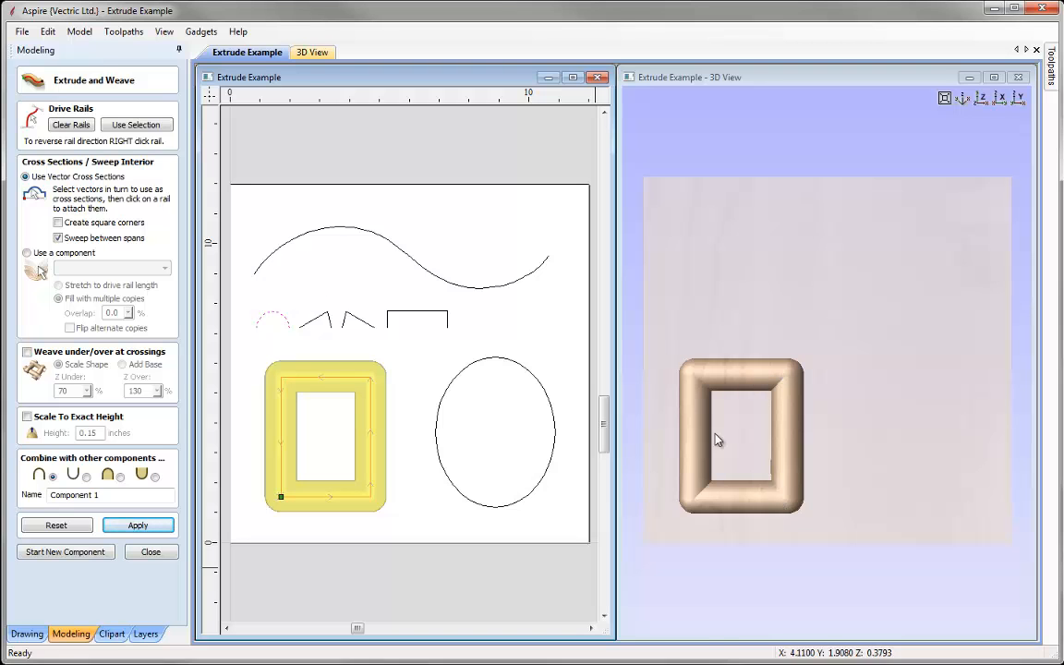
left_click(58, 222)
left_click(138, 525)
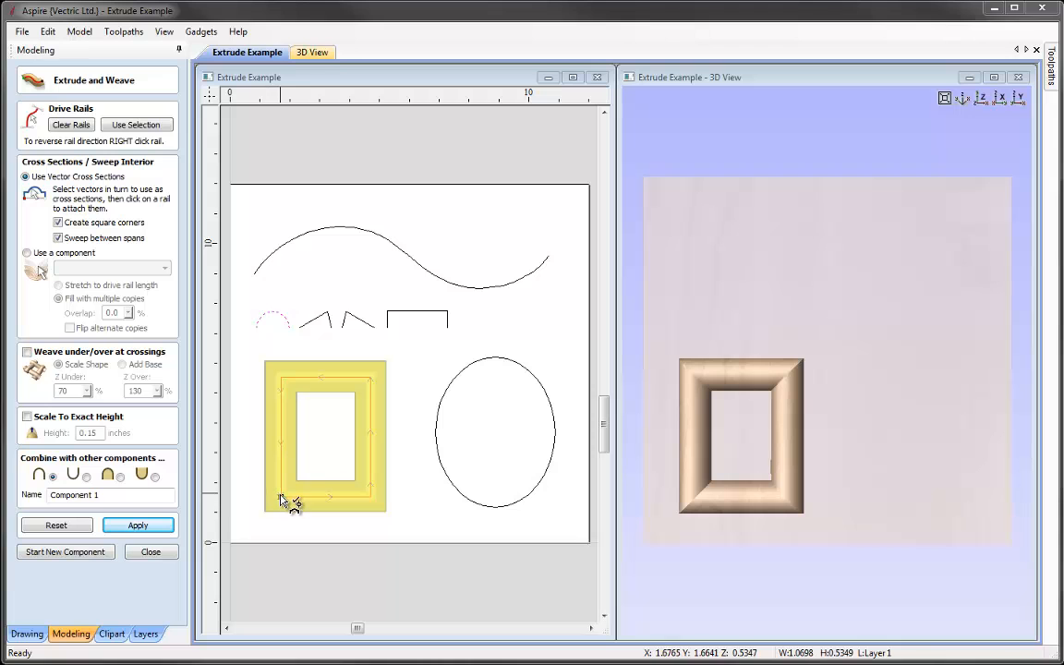
Add the arc cross section to all nodes of the rectangular rail and reapply the extrusion
left_click(282, 502)
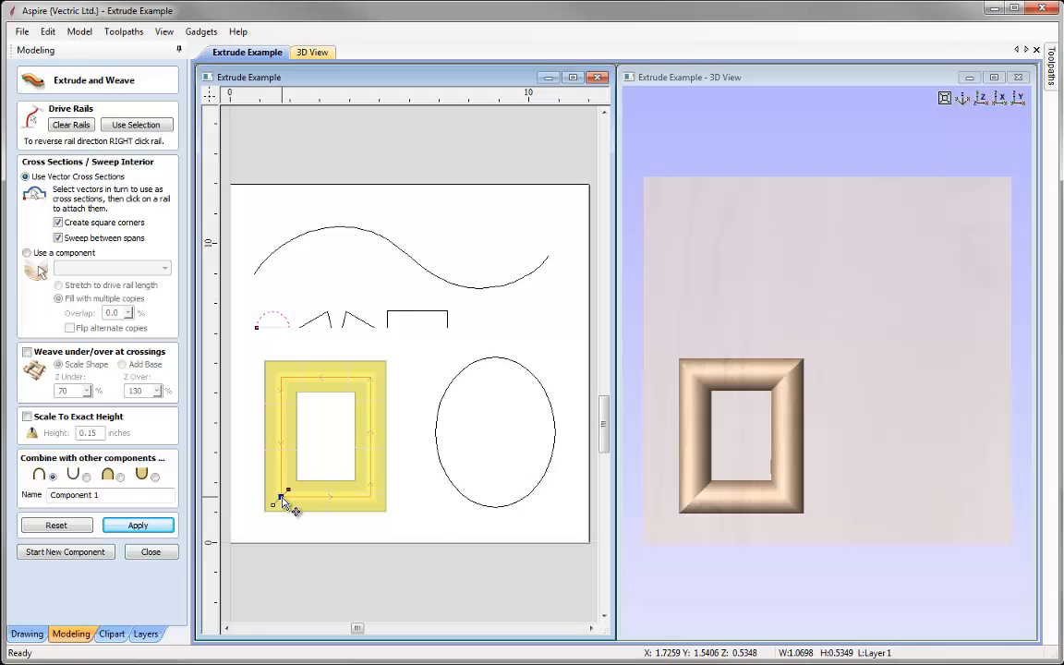
right_click(281, 498)
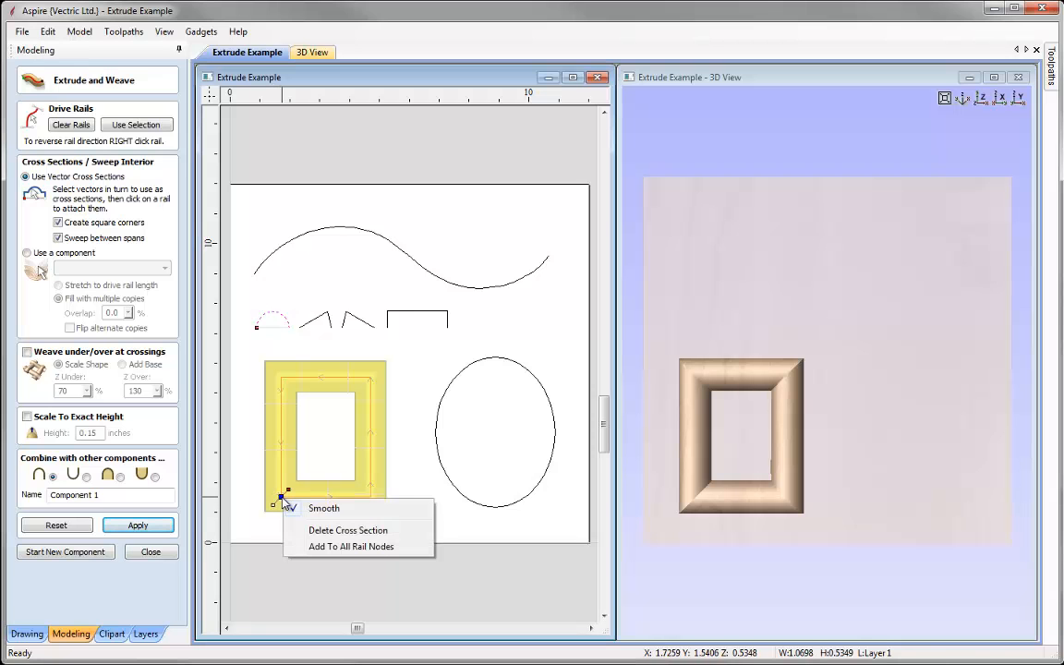
left_click(397, 547)
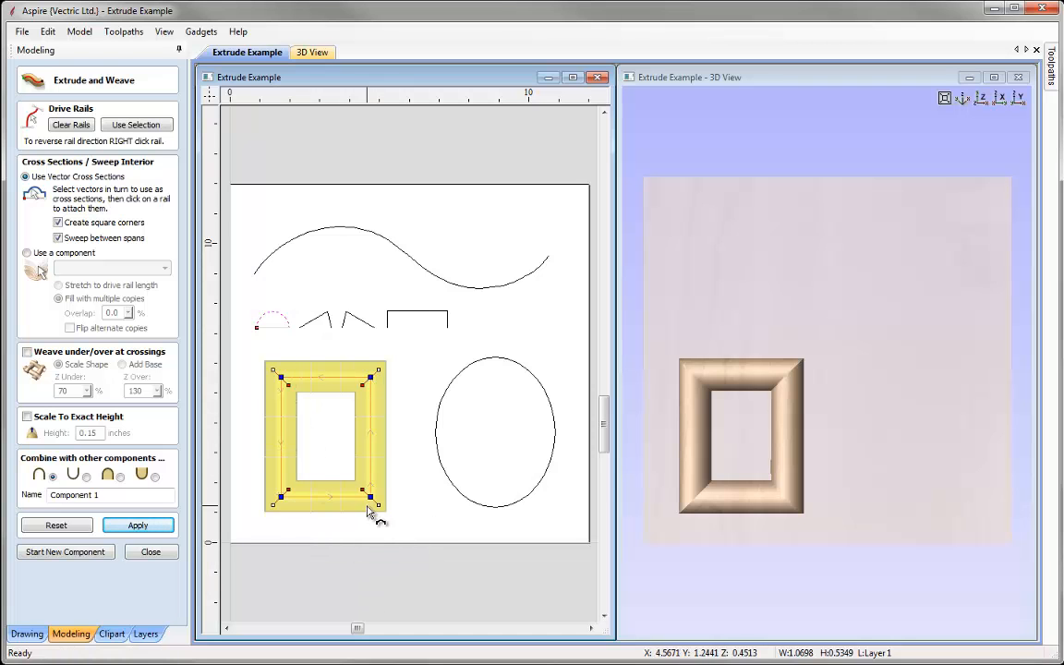
left_click(139, 526)
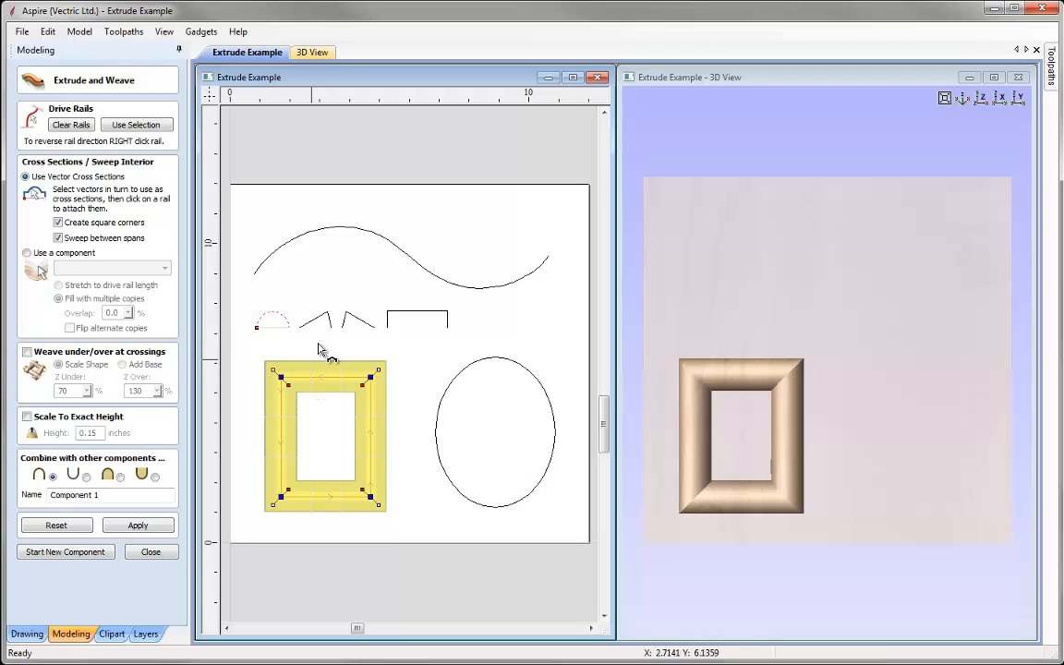
Attach the third, angled profile at the rectangle's upper-right corner, slide it about halfway down the right side, and reapply the extrusion
left_click(346, 317)
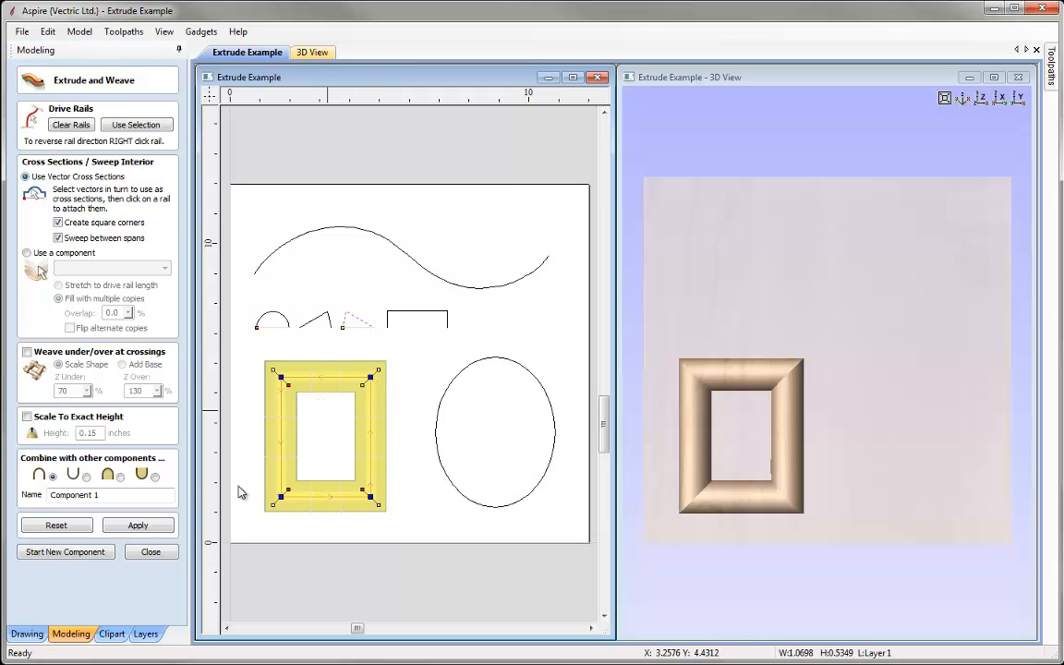
left_click(162, 526)
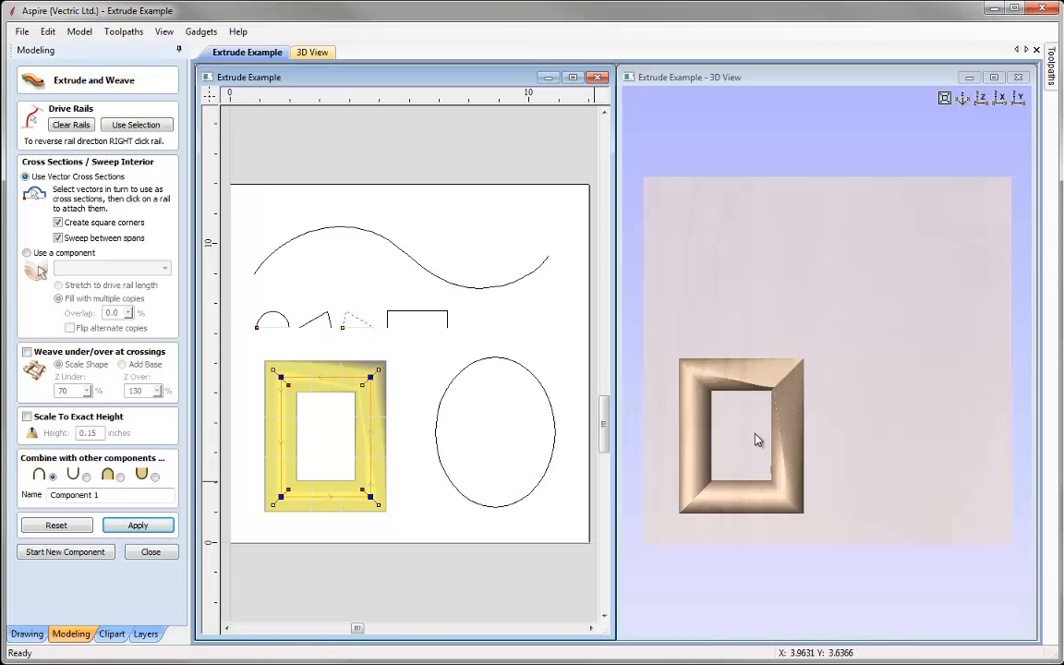
left_click_drag(369, 379, 371, 434)
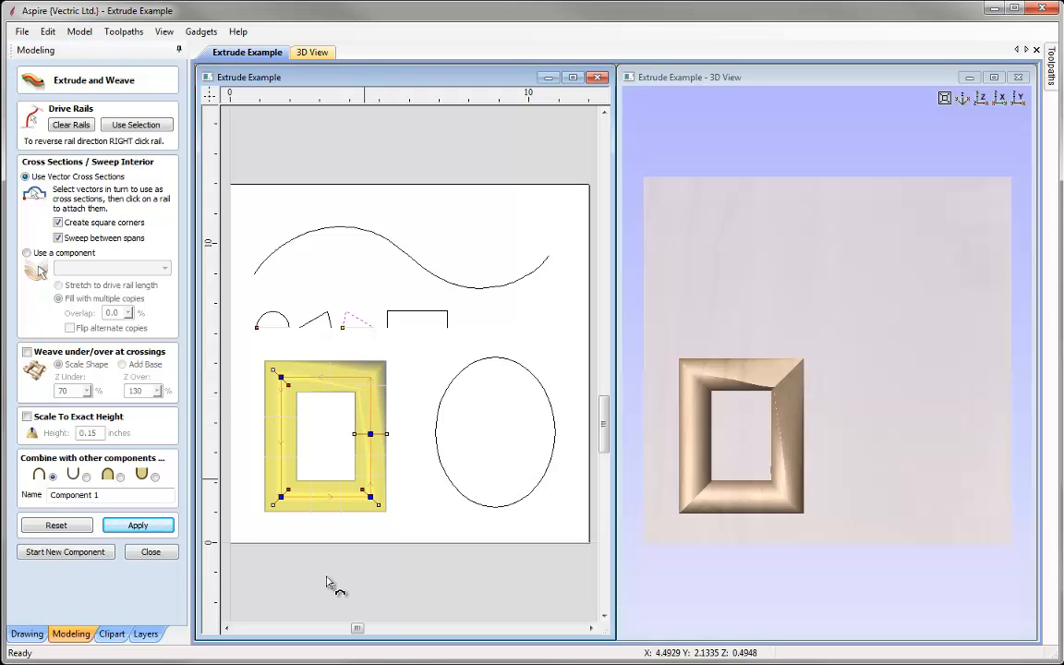
left_click(155, 525)
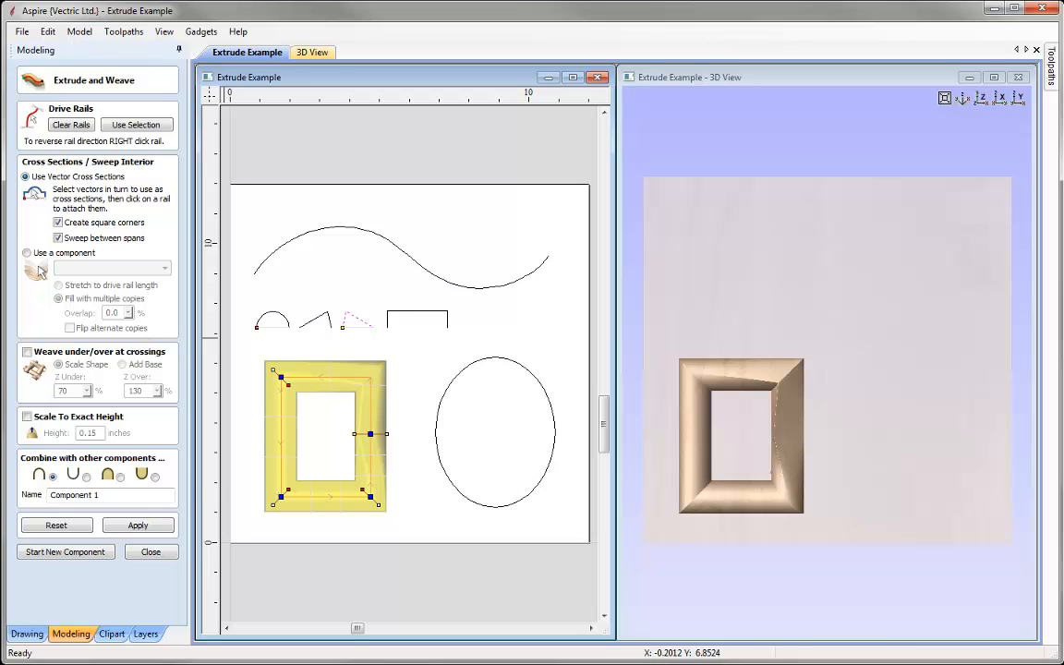
left_click(138, 525)
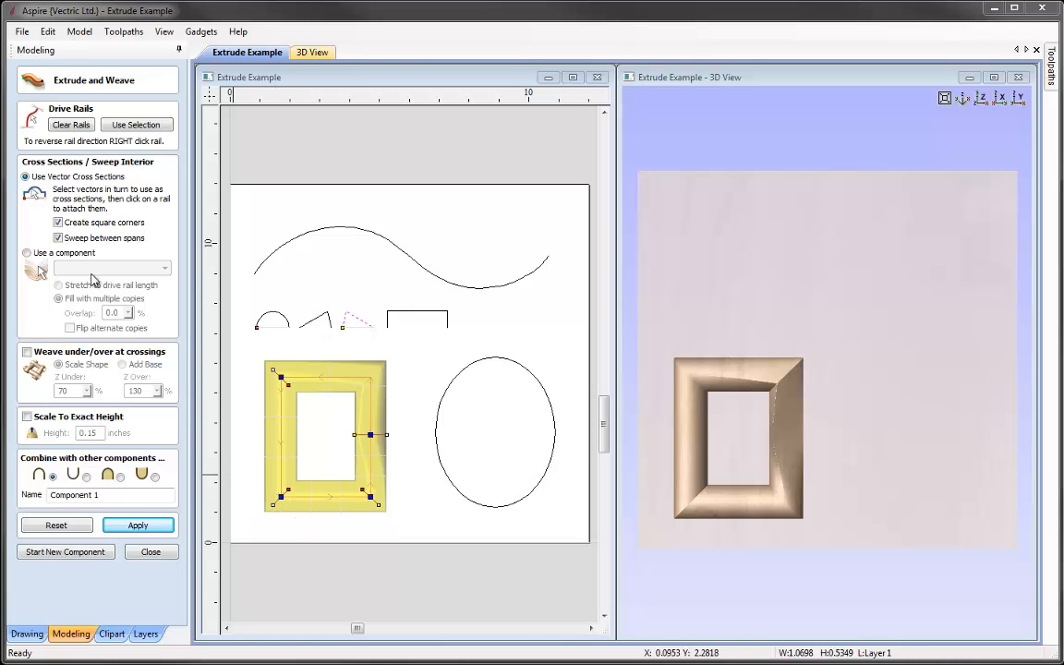
Replace the rectangular rail with the ellipse and extrude the second, angled profile around it from its top node
left_click(65, 124)
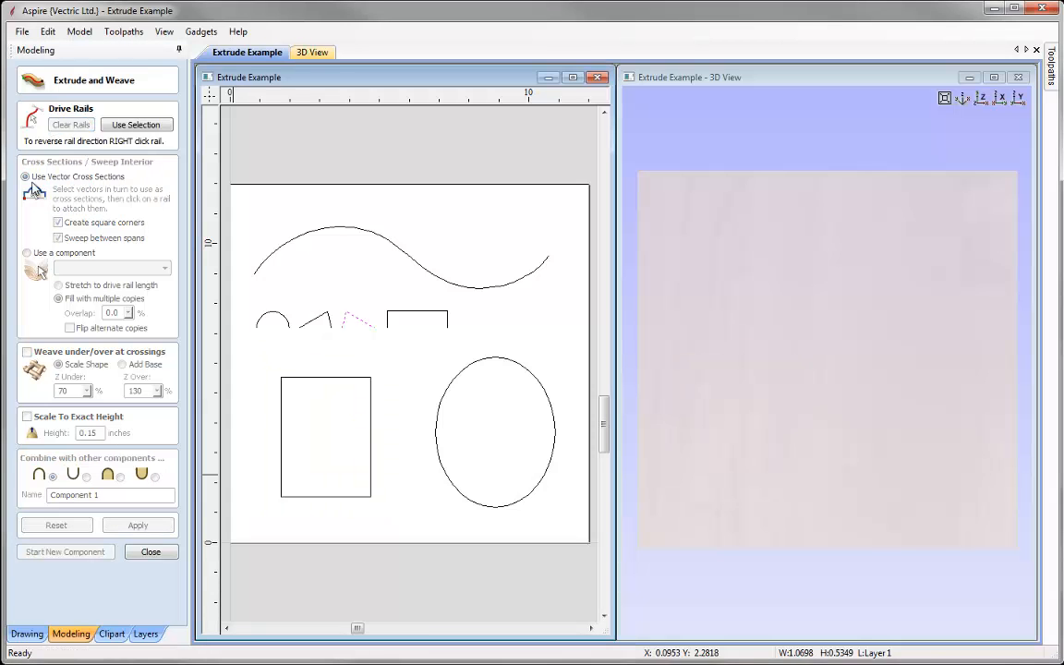
left_click(442, 396)
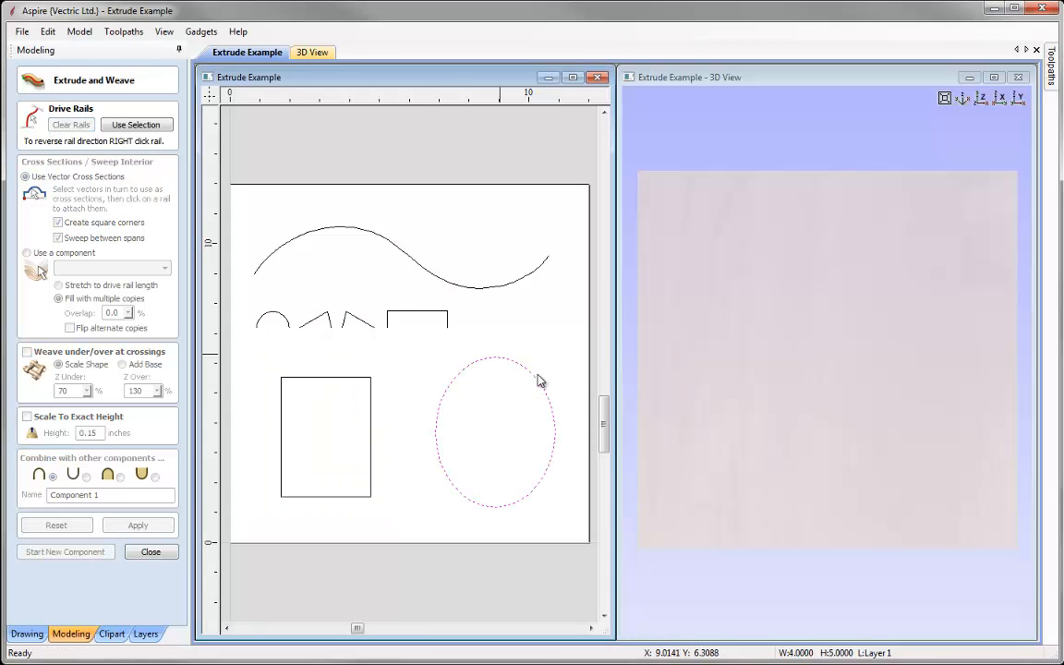
left_click(138, 125)
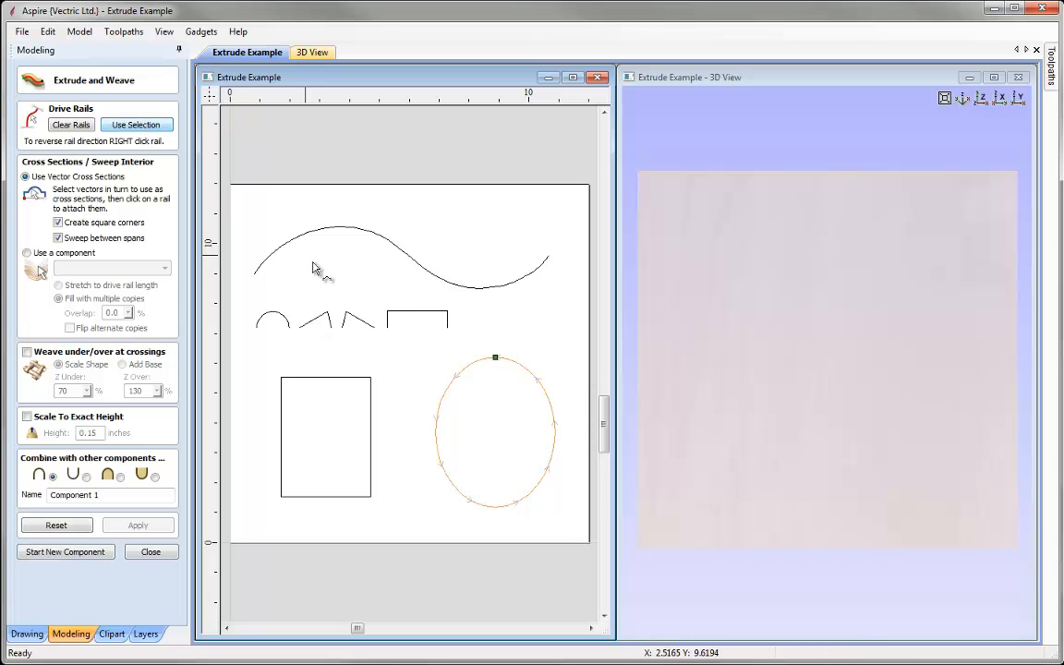
left_click(316, 323)
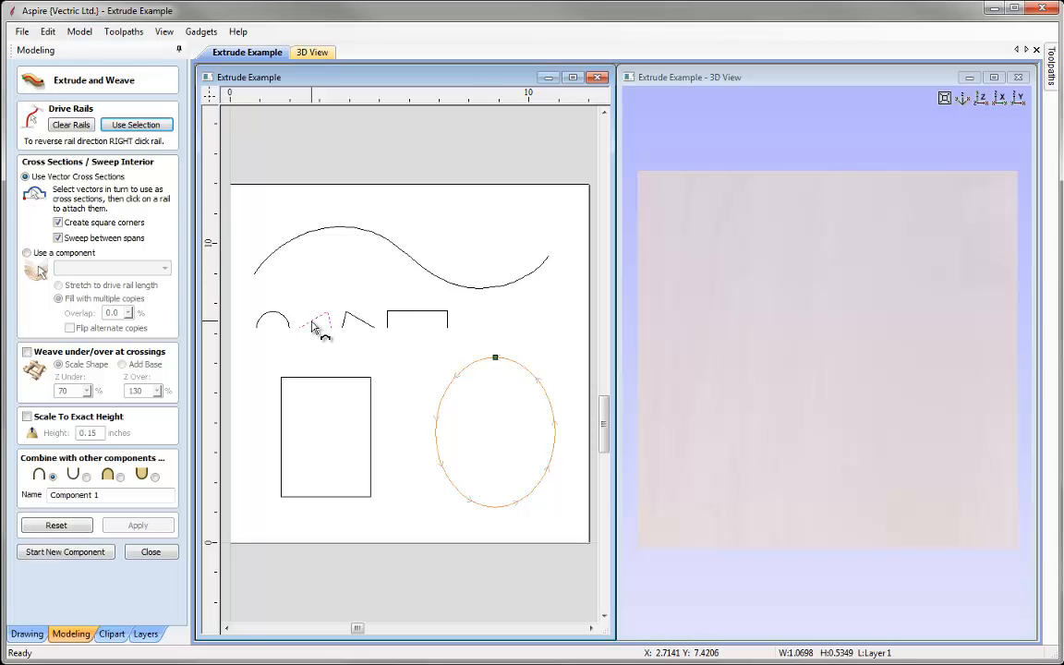
left_click(496, 362)
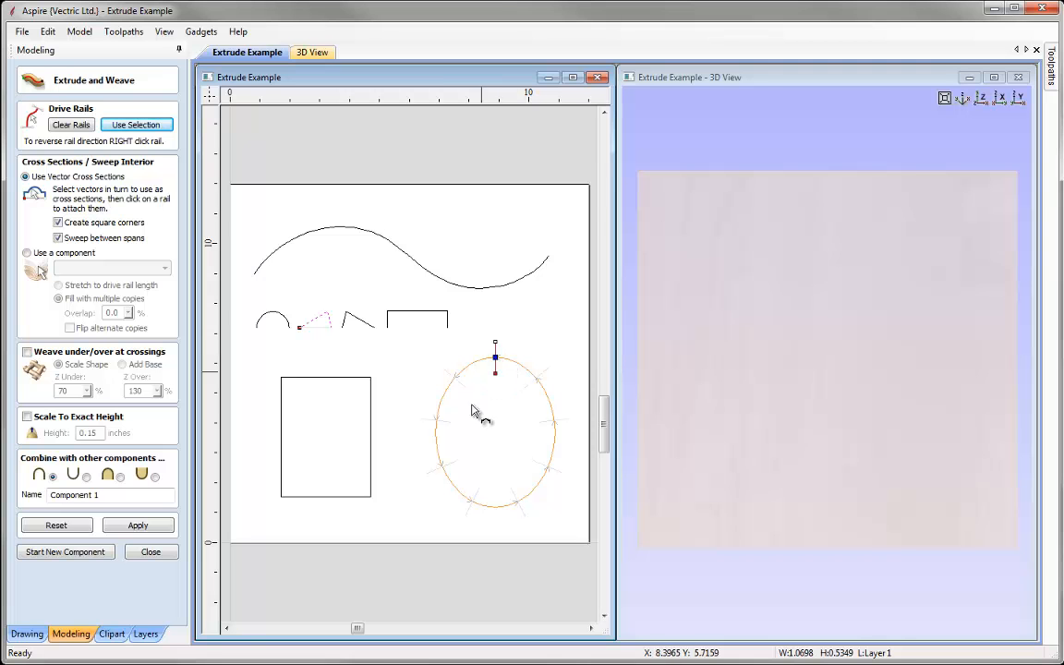
left_click(135, 529)
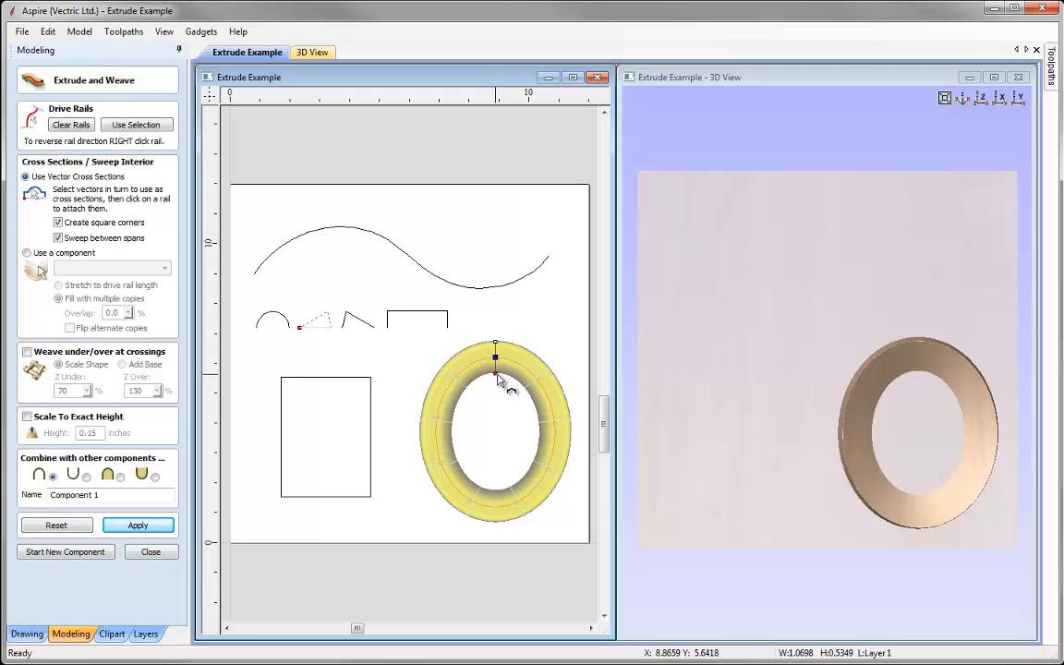
Reverse the ellipse rail's direction and reapply the extrusion, inspecting the slope of the ring in 3D
left_click_drag(889, 434, 851, 405)
left_click_drag(922, 345, 902, 319)
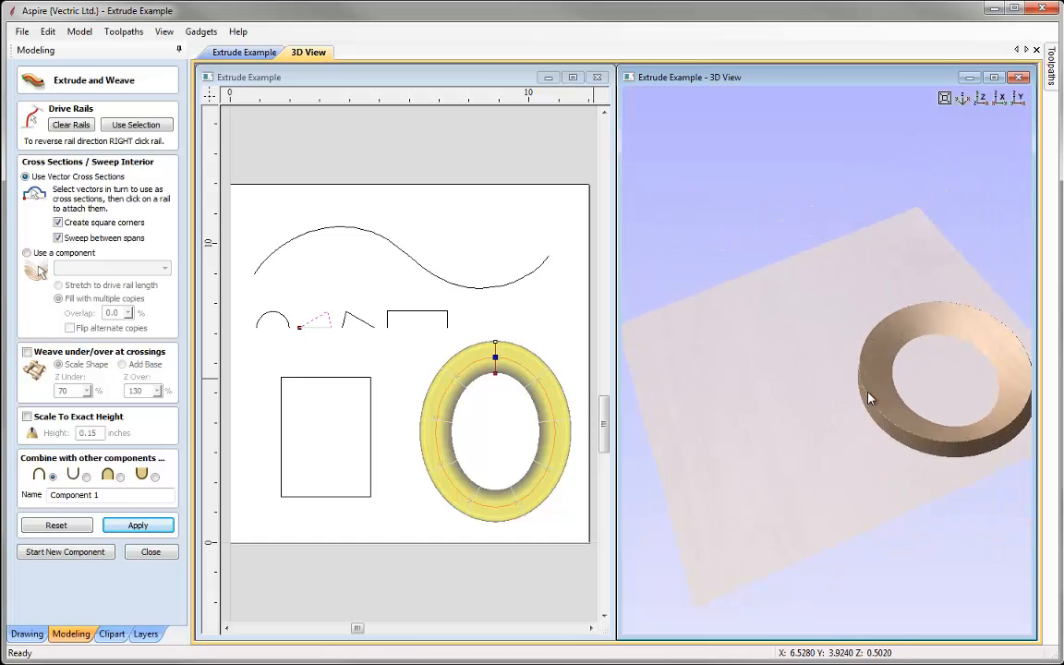
left_click(312, 320)
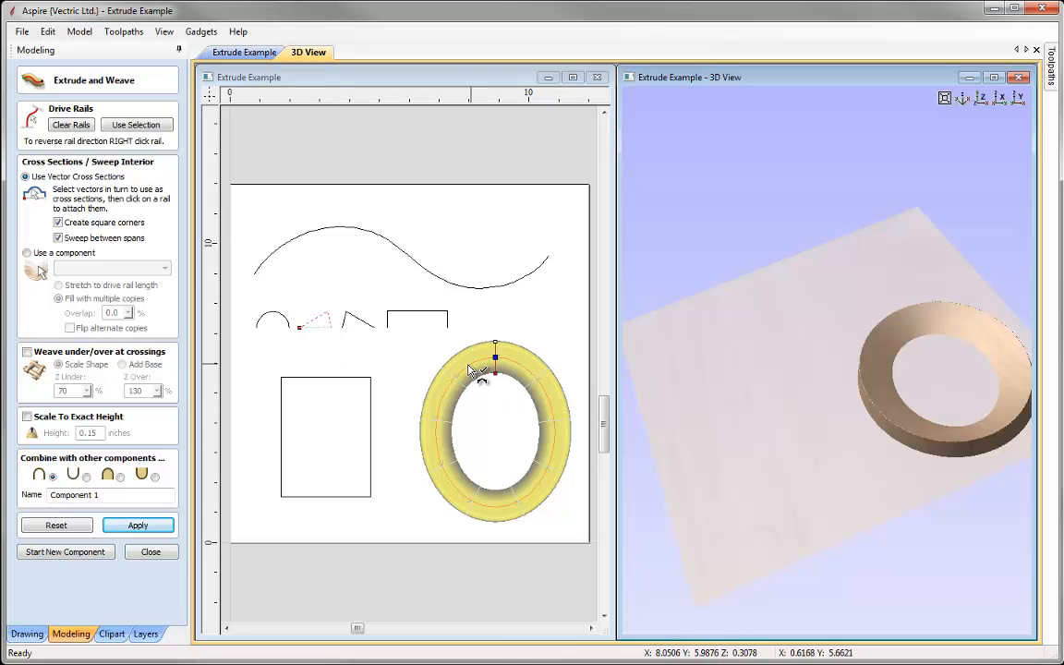
right_click(470, 370)
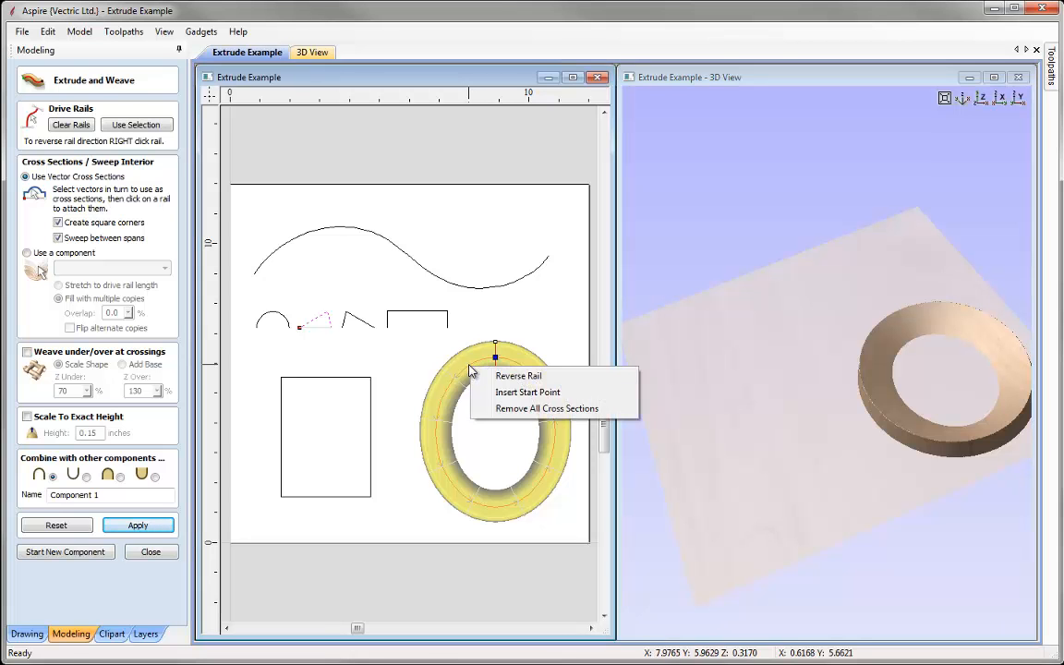
left_click(519, 377)
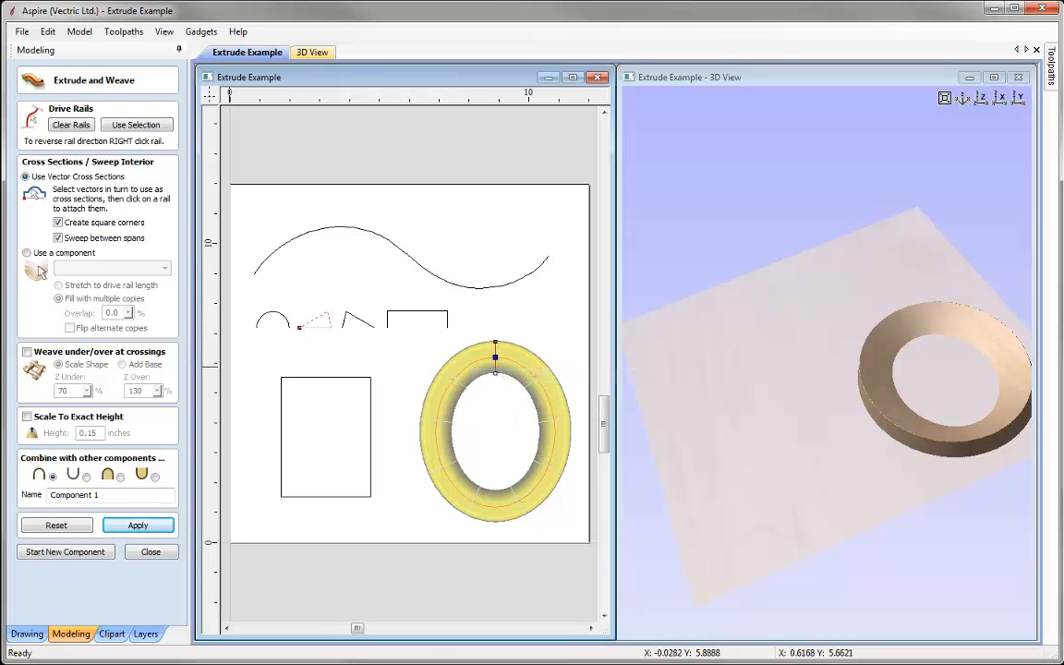
left_click(139, 525)
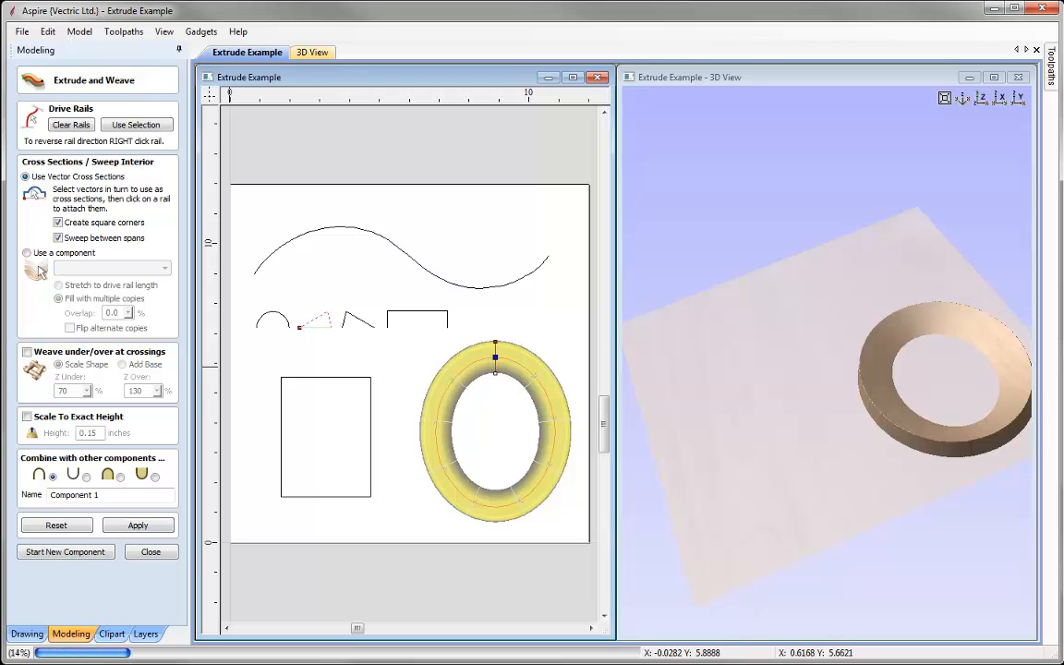
left_click_drag(929, 499, 683, 407)
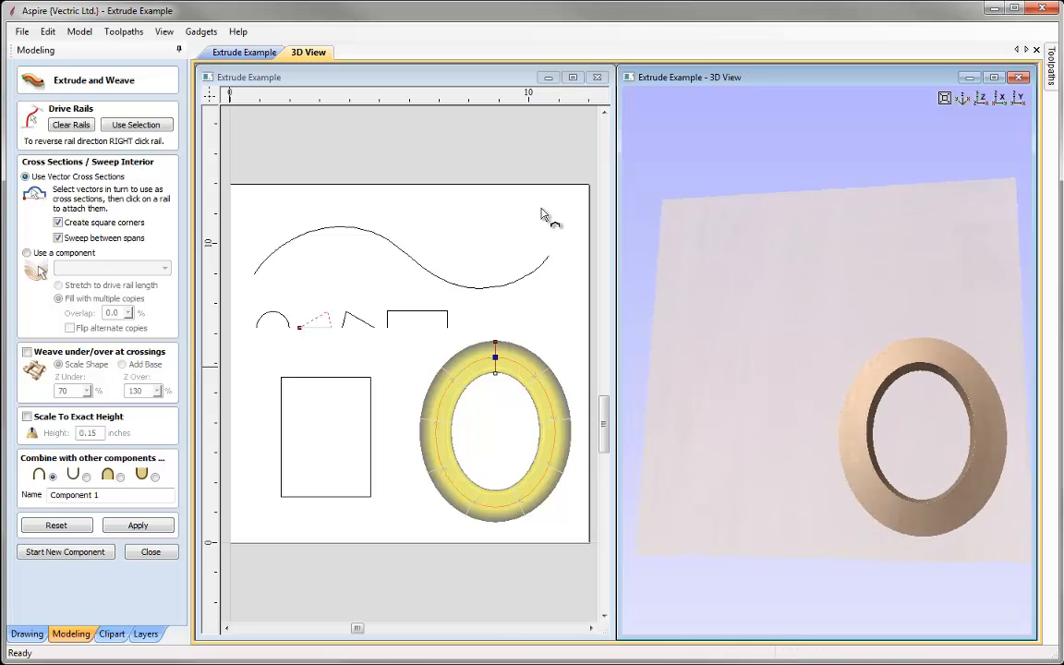
Attach the second, angled profile to the bottom, right and left nodes of the ellipse rail
right_click(444, 399)
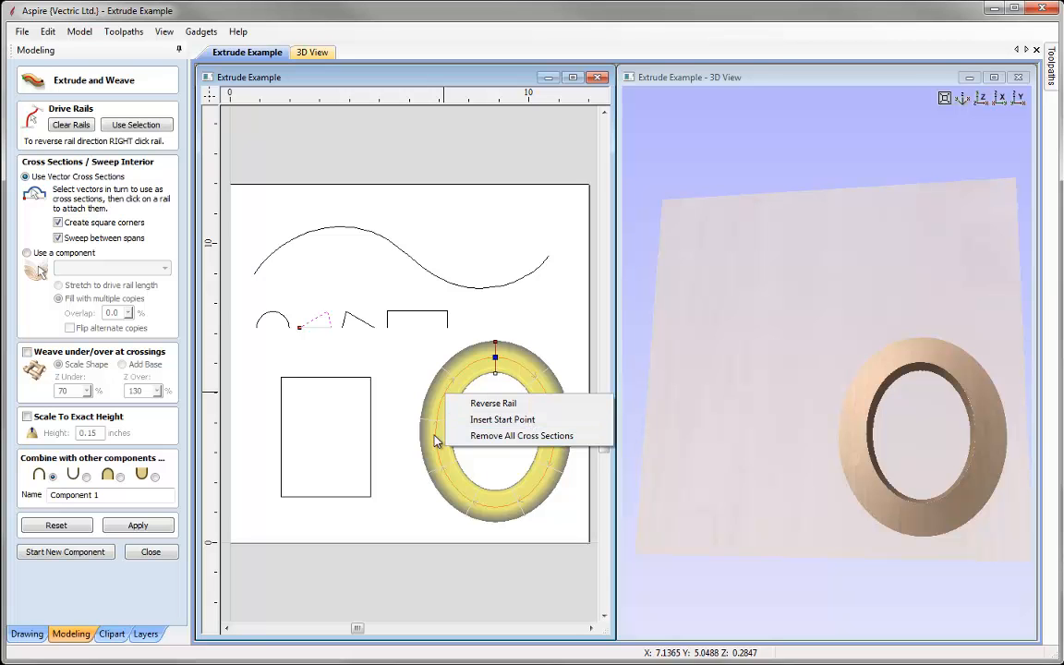
left_click(487, 470)
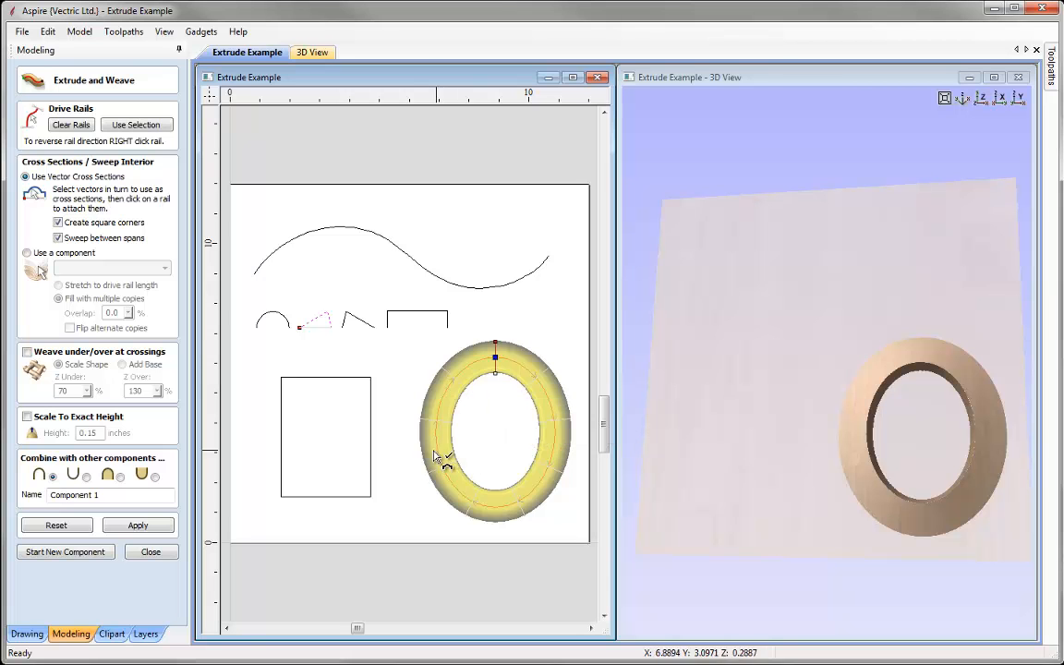
left_click(496, 511)
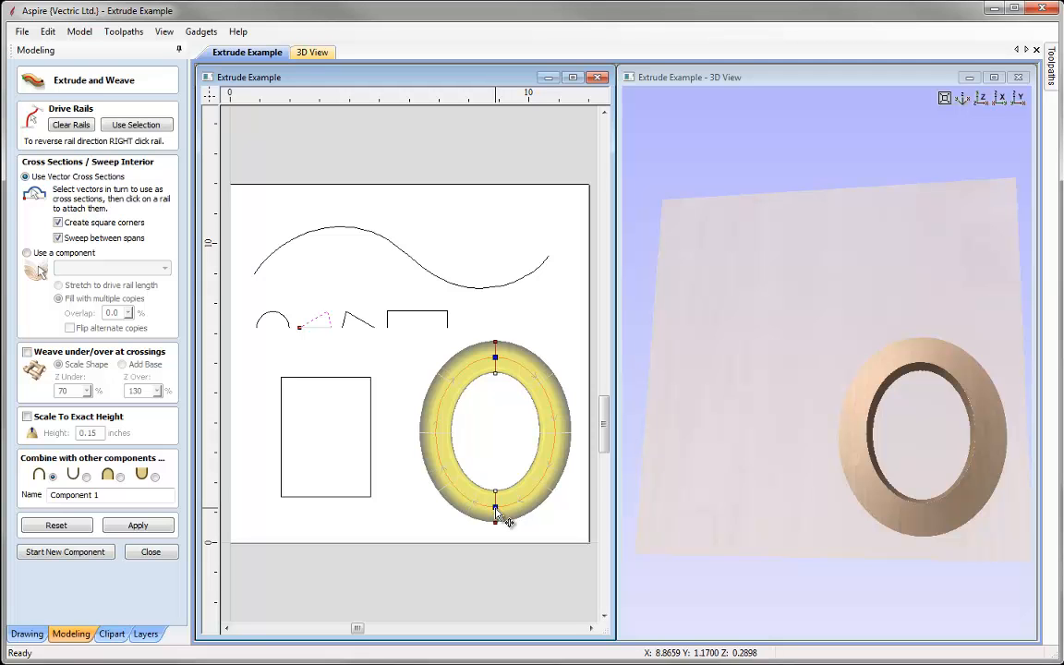
left_click(555, 434)
left_click(436, 433)
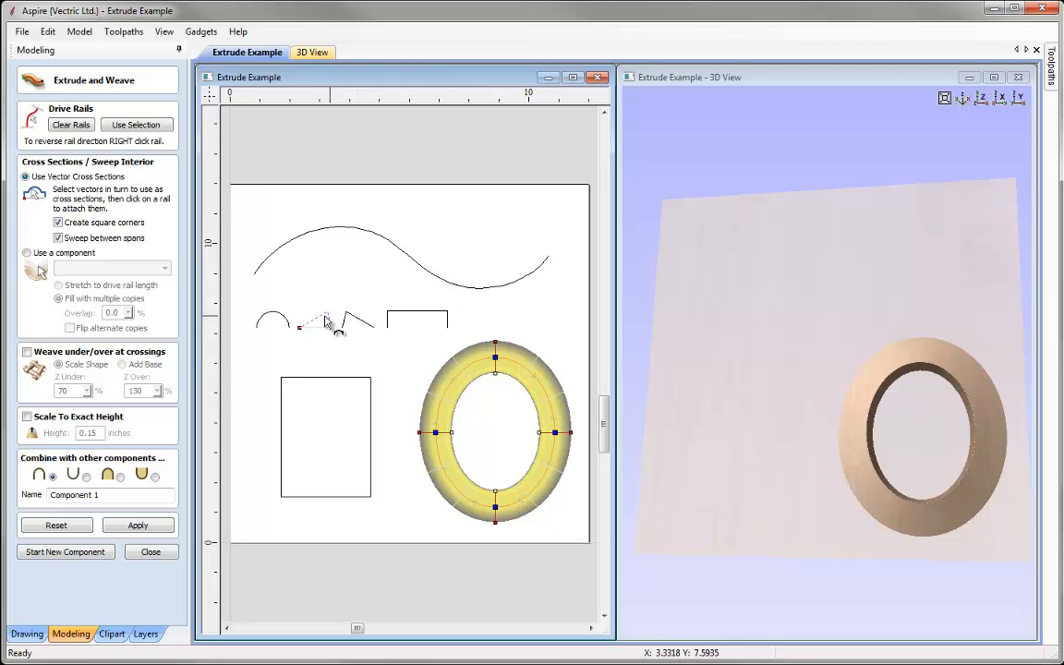
Attach the semicircular profile to the ellipse rail's left and right nodes, reapply the extrusion and inspect the blended ring in 3D
left_click(283, 321)
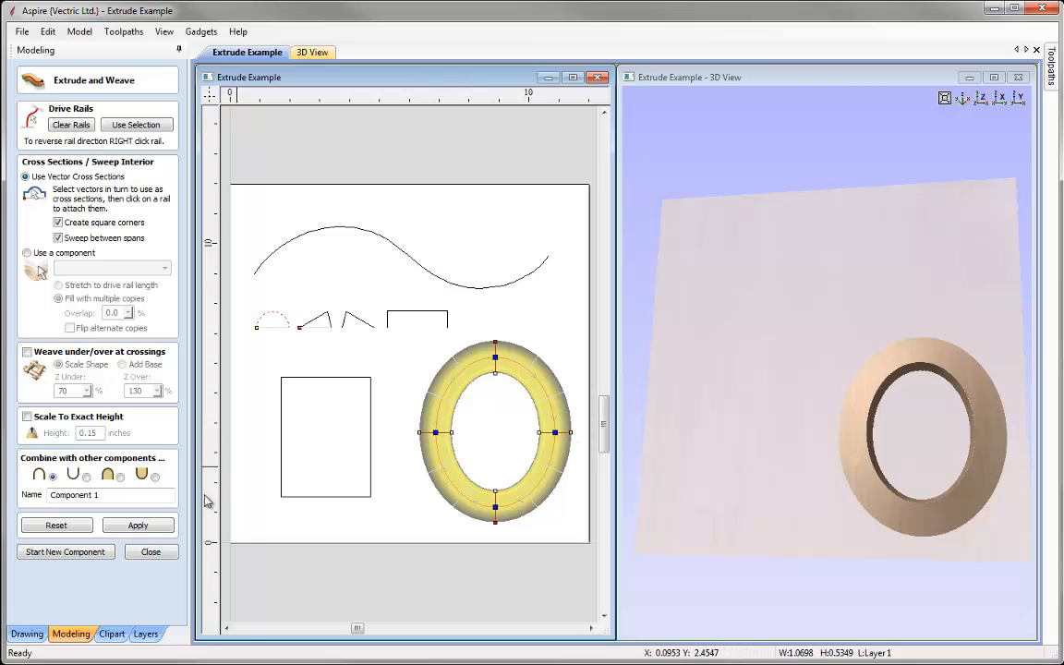
left_click(146, 526)
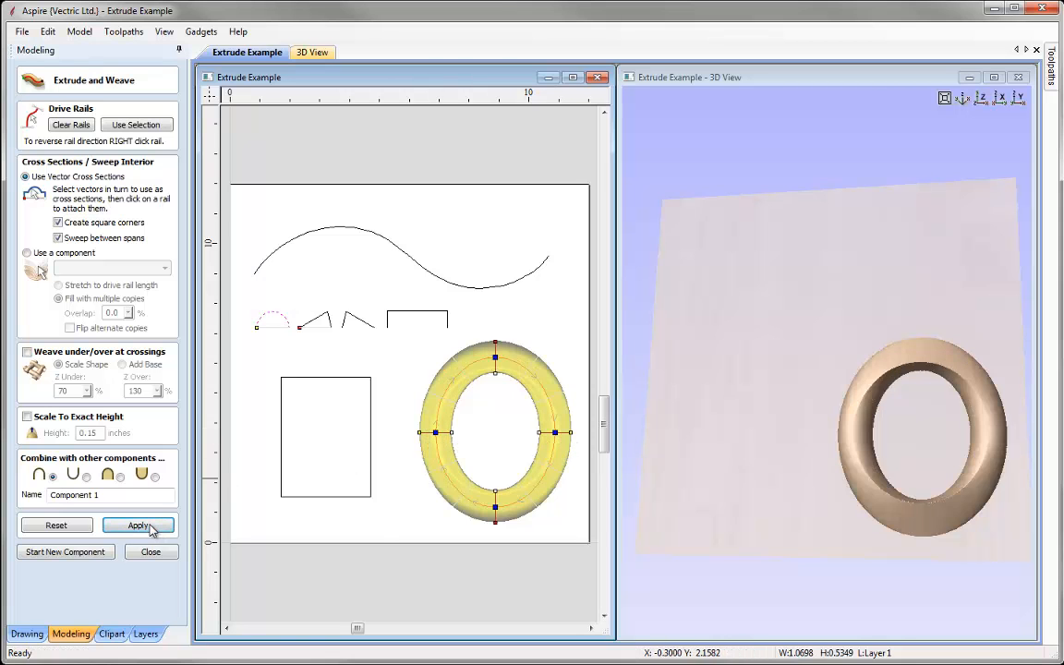
left_click_drag(939, 506, 825, 462)
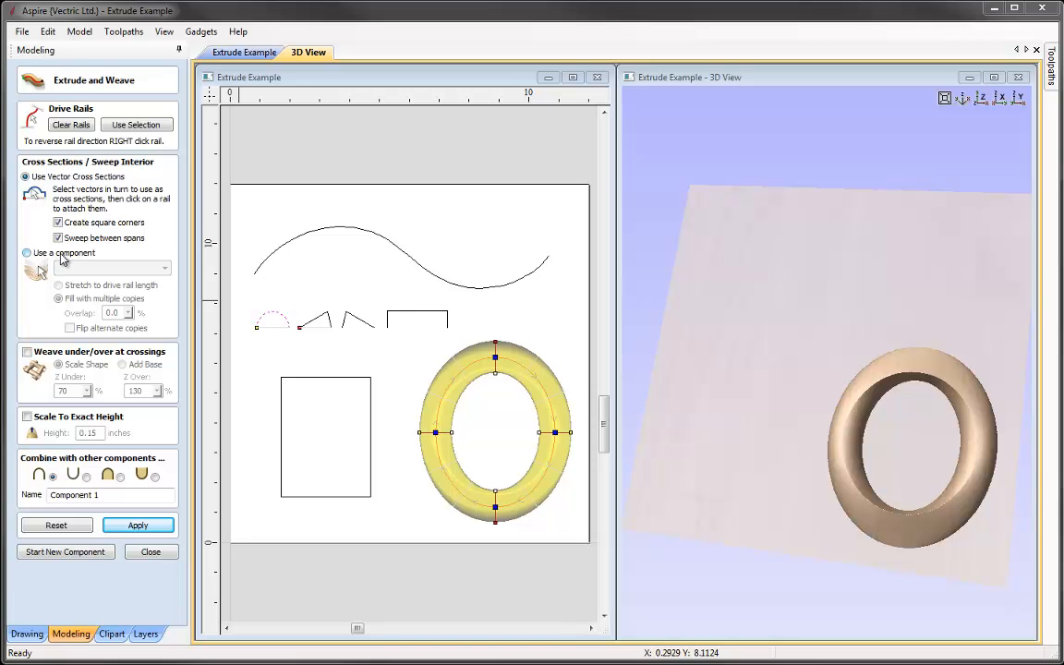
Clear the ellipse drive rail, close Extrude and Weave, and look straight down on the 3D model
left_click(68, 126)
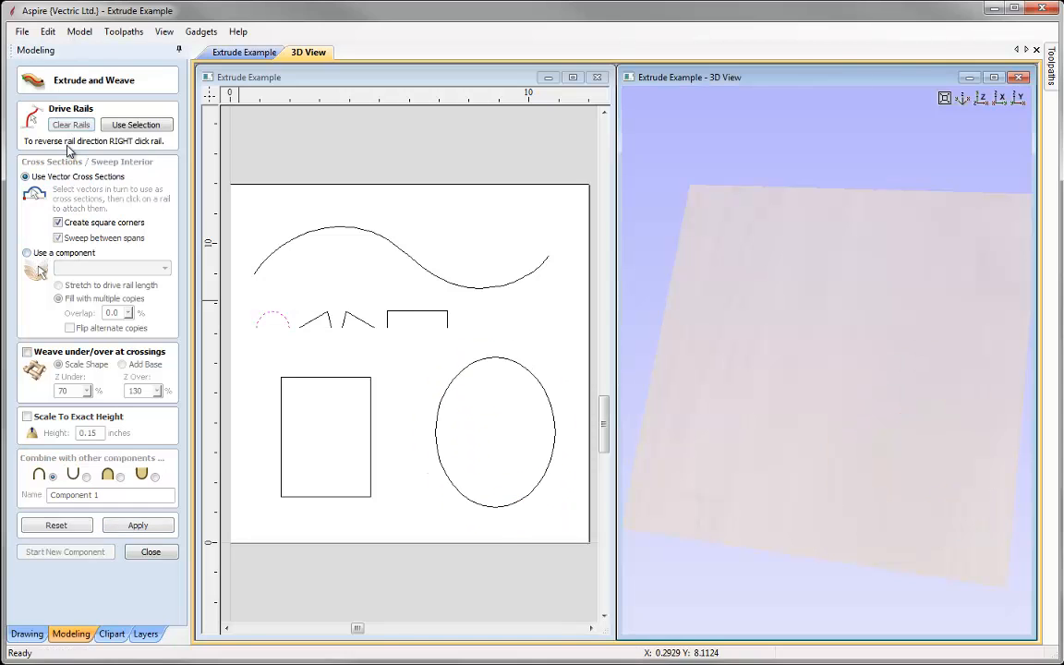
left_click(149, 553)
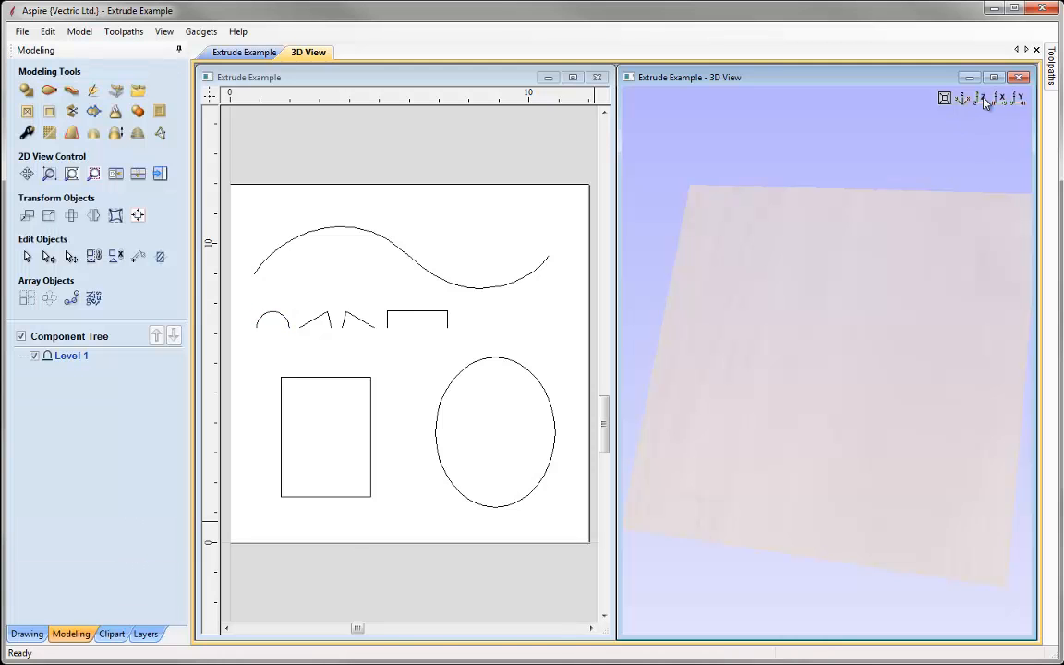
left_click(982, 98)
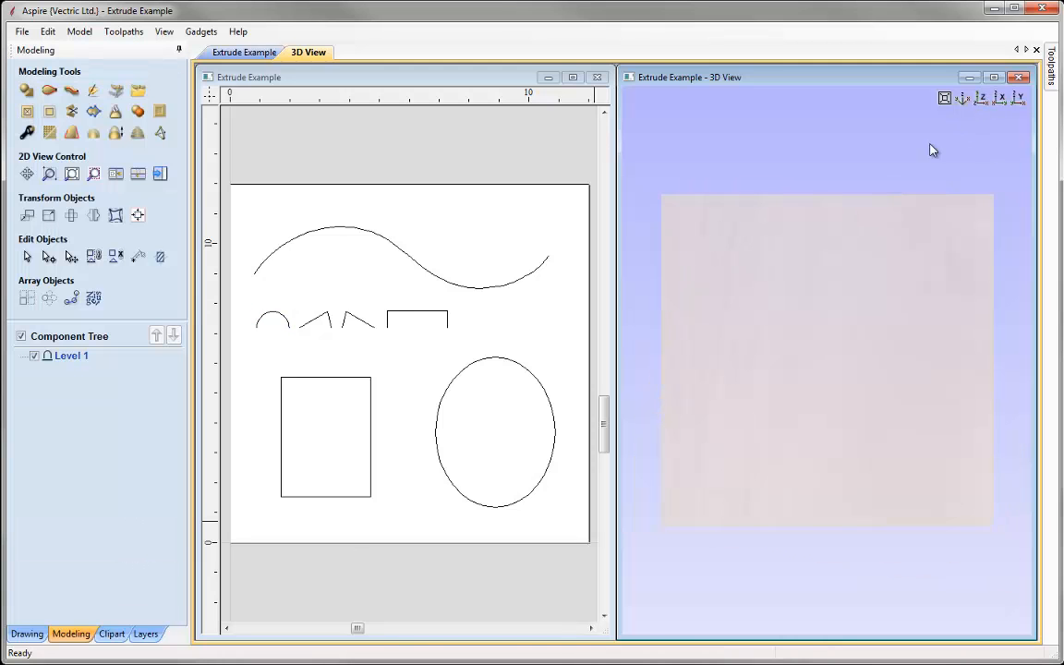
Import Grape_Leaf-50602-A.3dClip and centre it on the material both horizontally and vertically
left_click(139, 92)
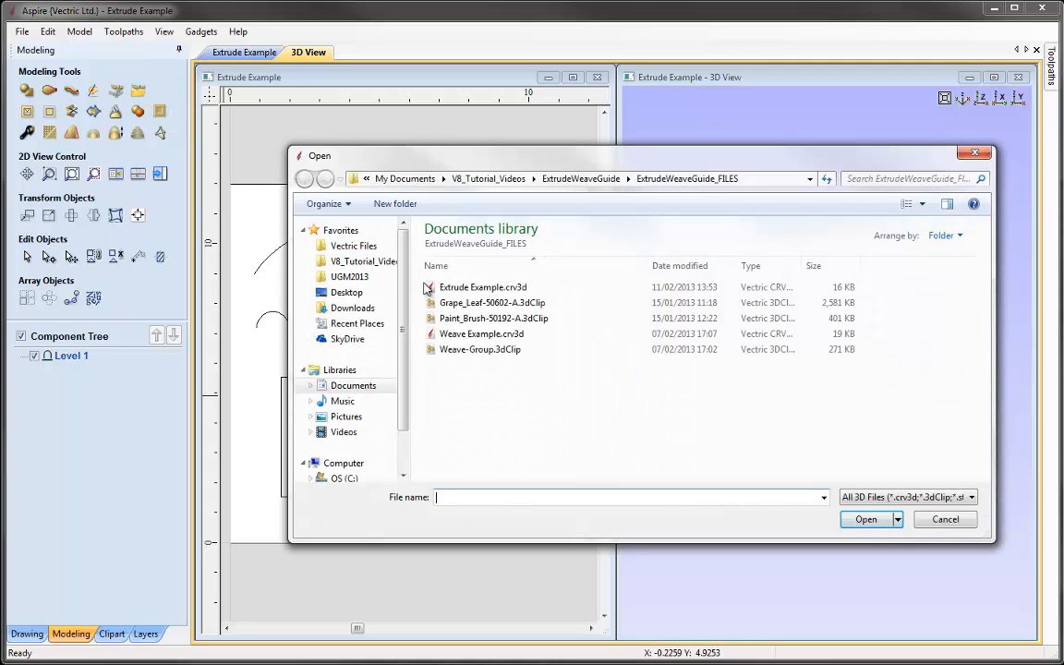
left_click(496, 305)
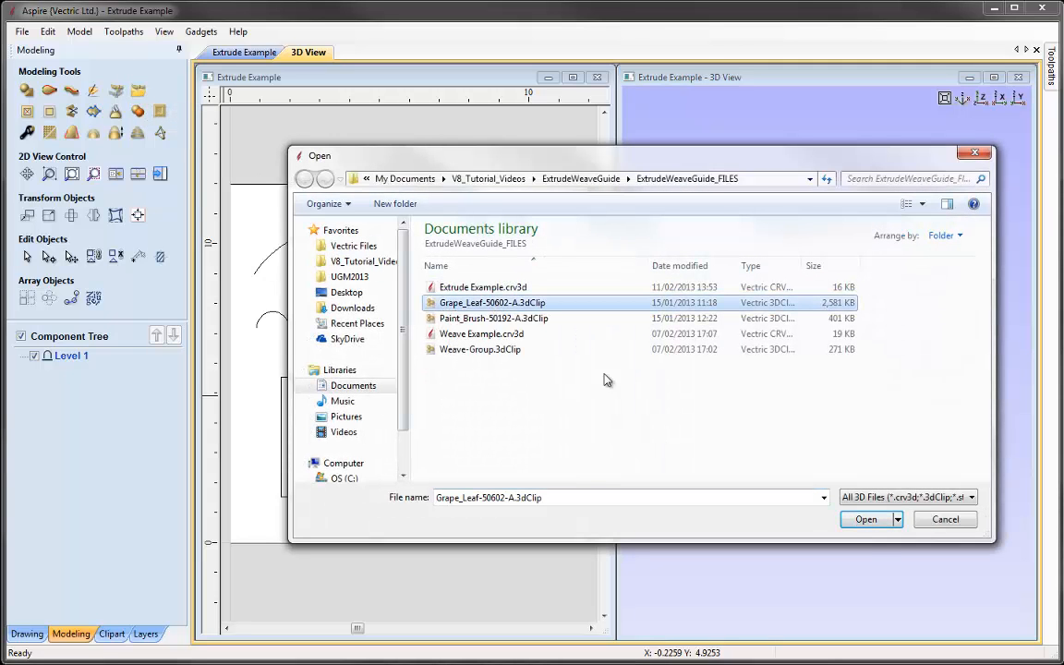
left_click(866, 520)
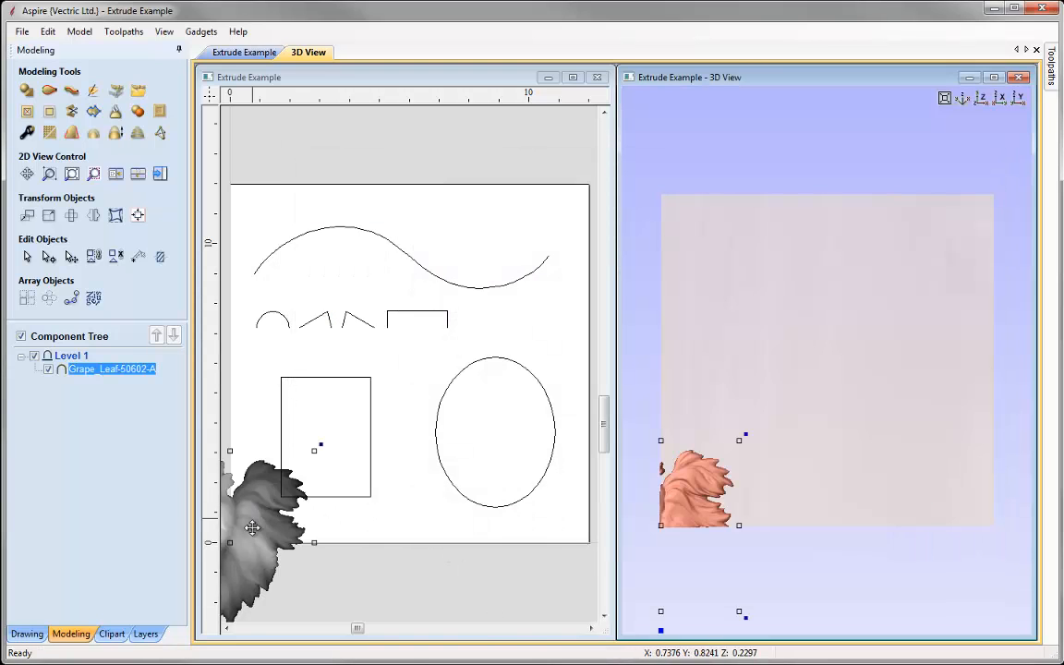
left_click(137, 217)
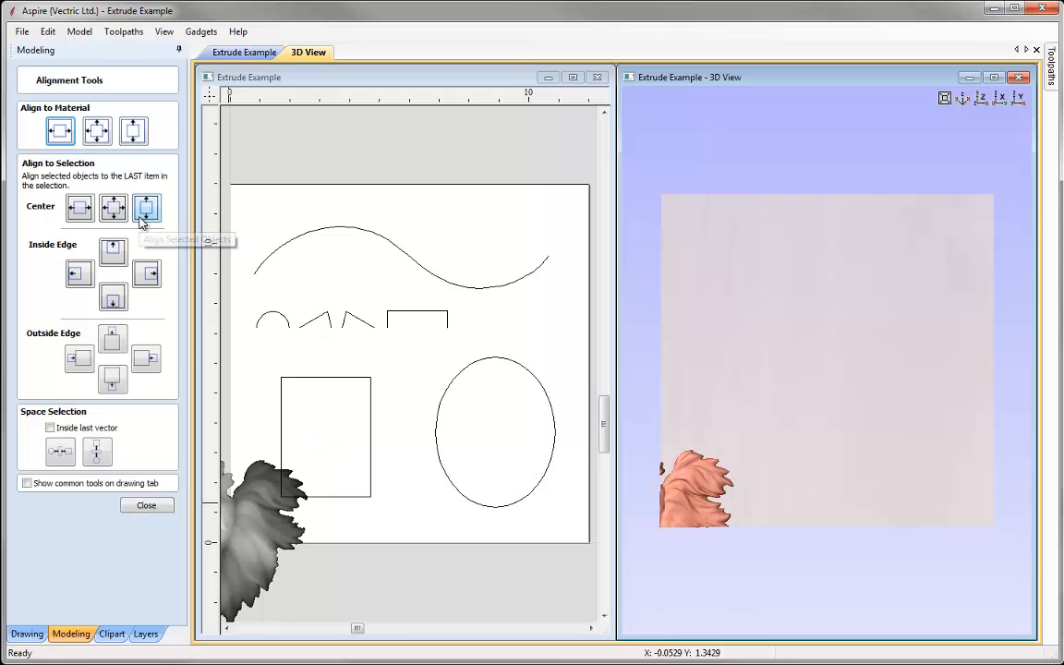
left_click(96, 132)
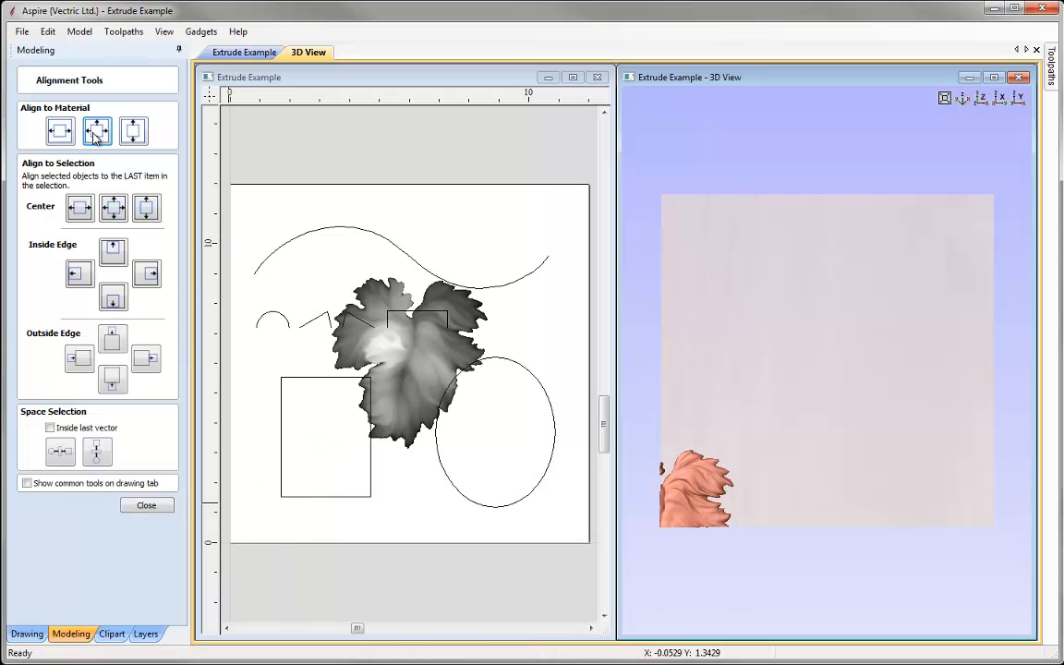
left_click(147, 510)
Resize the grape leaf component to a height of 1.5 inches with width and height linked
left_click(412, 368)
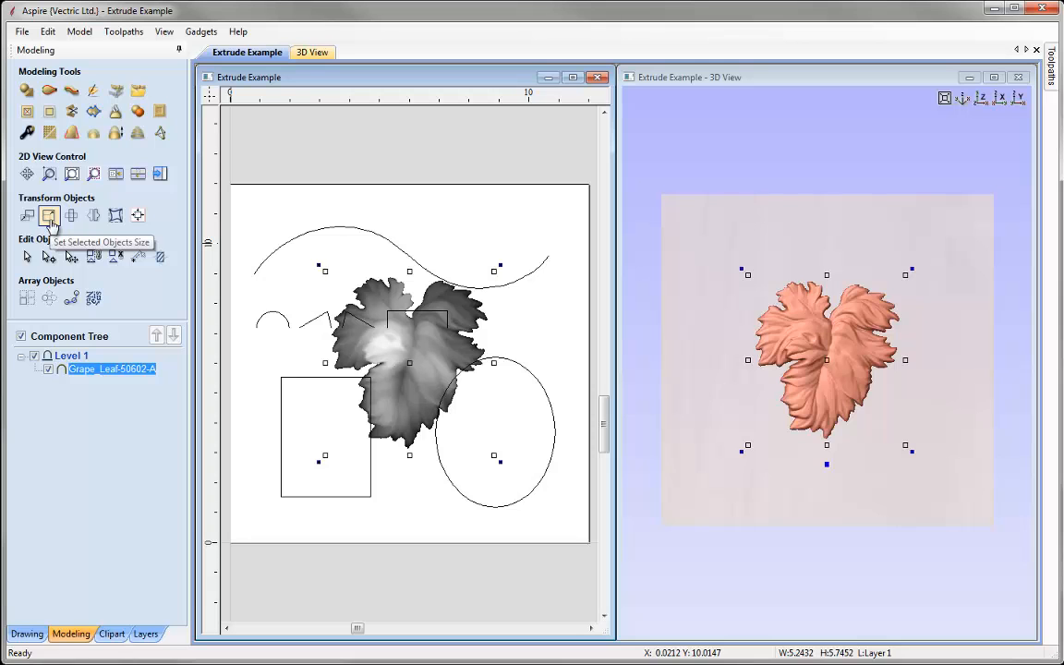
left_click(49, 217)
double_click(104, 222)
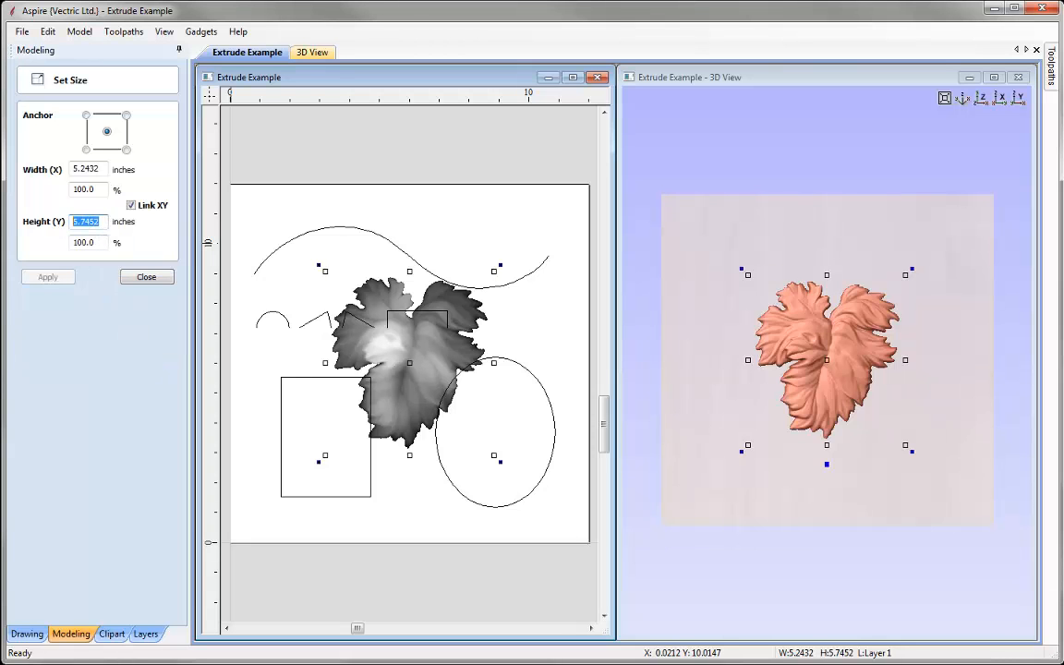
type("1.5")
left_click(47, 277)
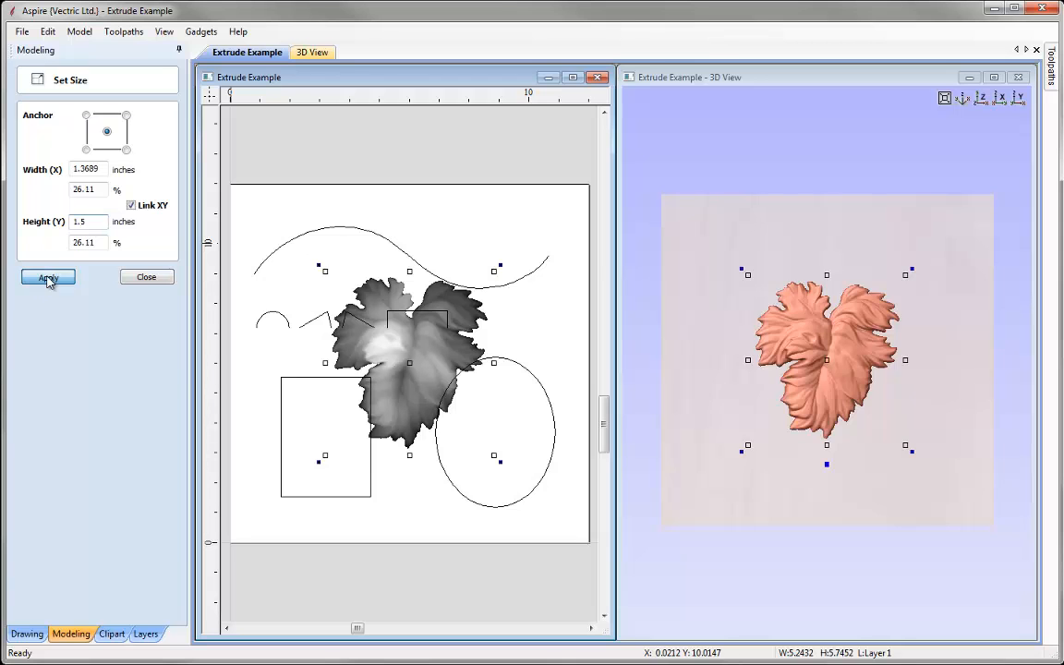
left_click(145, 277)
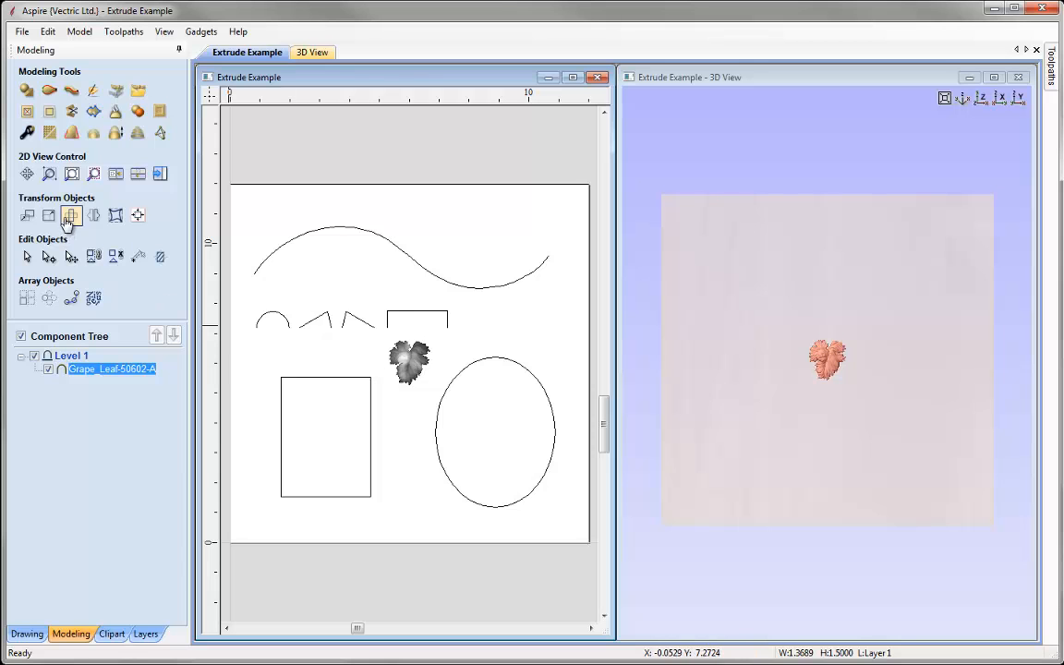
Rotate the grape leaf component by 90 degrees about its own centre
left_click(72, 219)
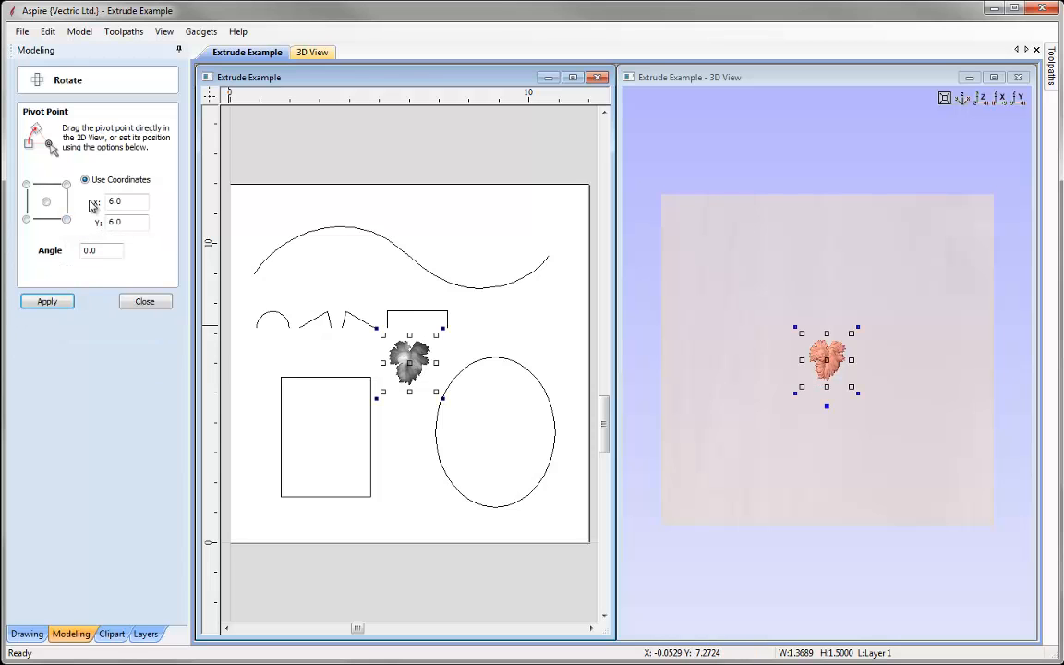
left_click(47, 202)
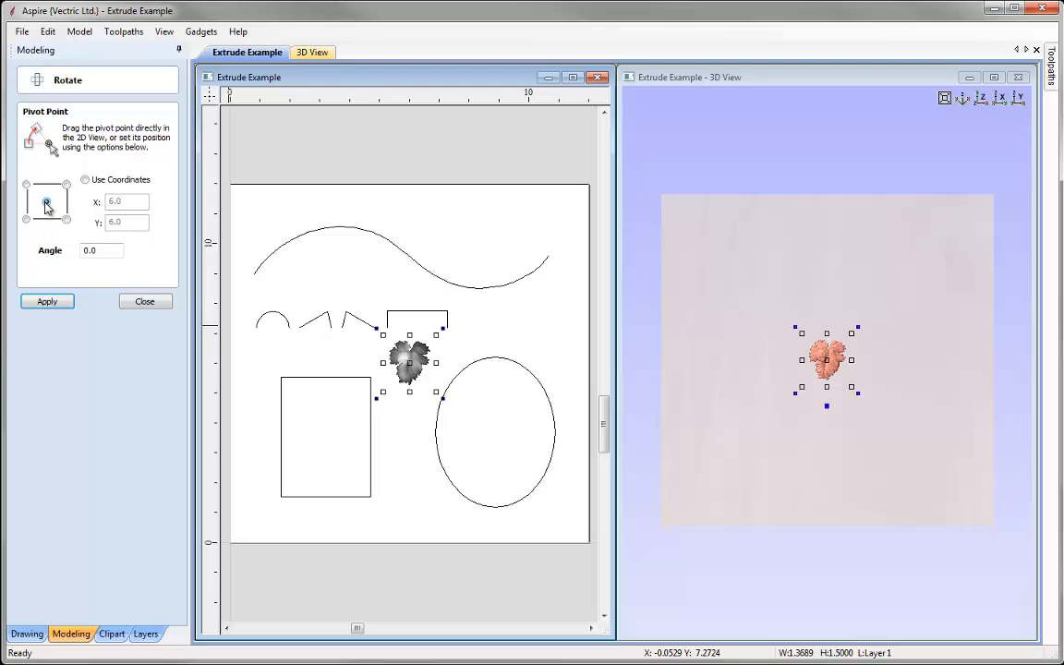
left_click_drag(97, 251, 80, 250)
left_click(61, 306)
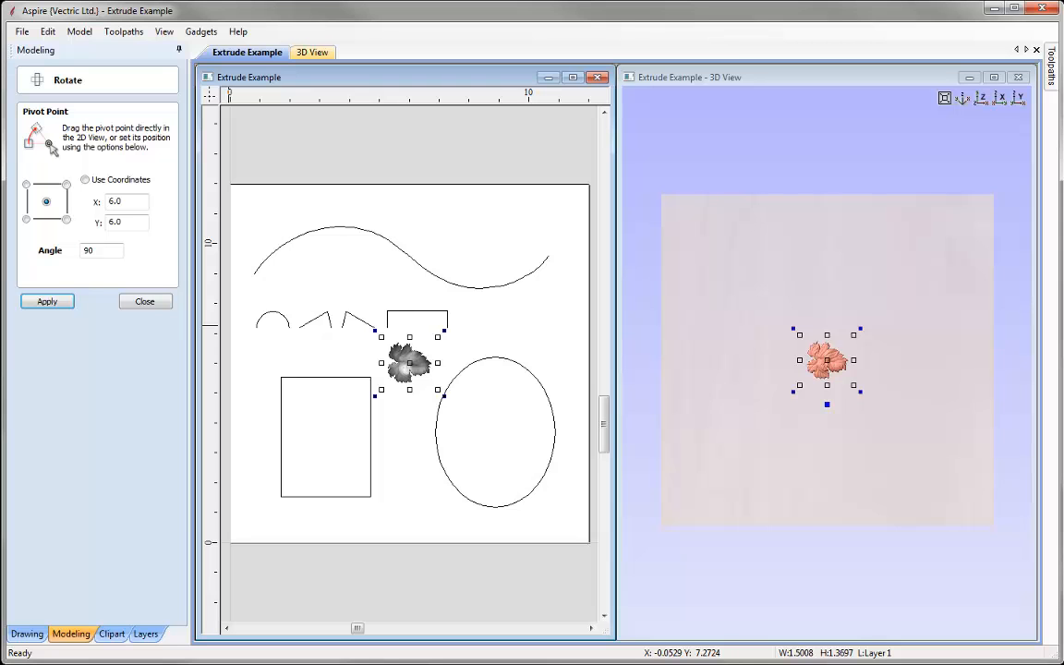
left_click(136, 302)
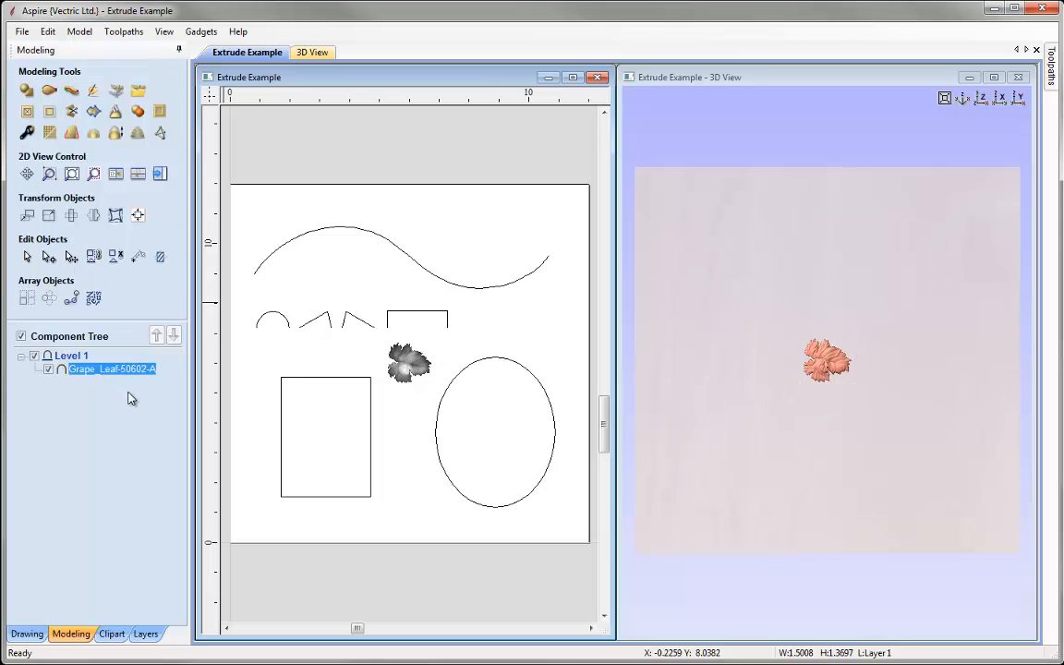
Extrude the Grape_Leaf-50602-A component along the open S-shaped curve, filling the rail with multiple copies
left_click(73, 90)
left_click(266, 261)
left_click(135, 126)
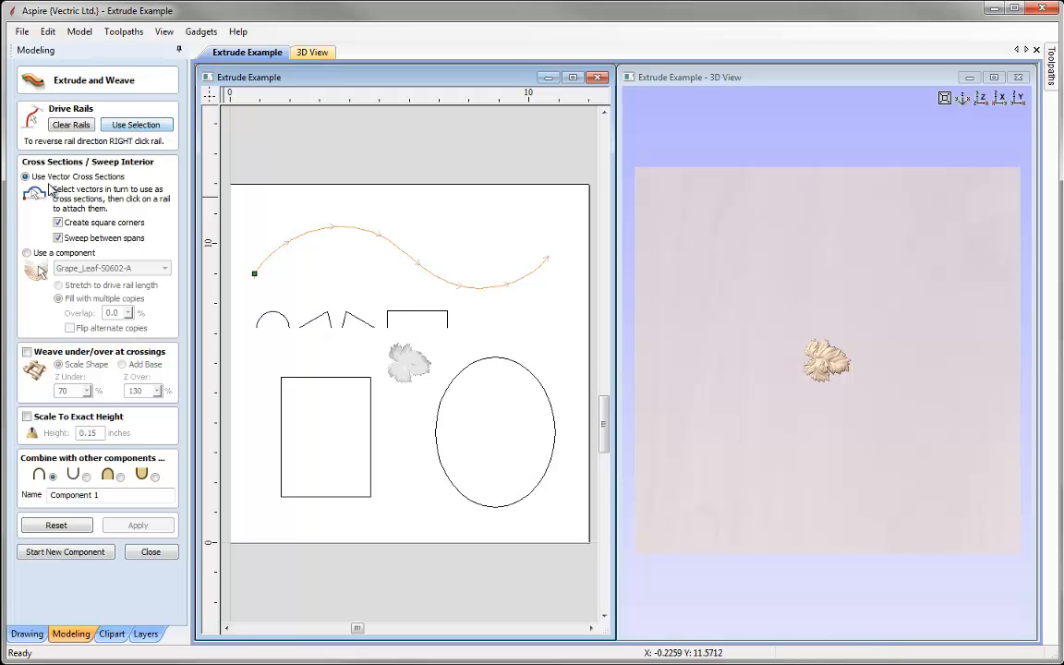
left_click(27, 254)
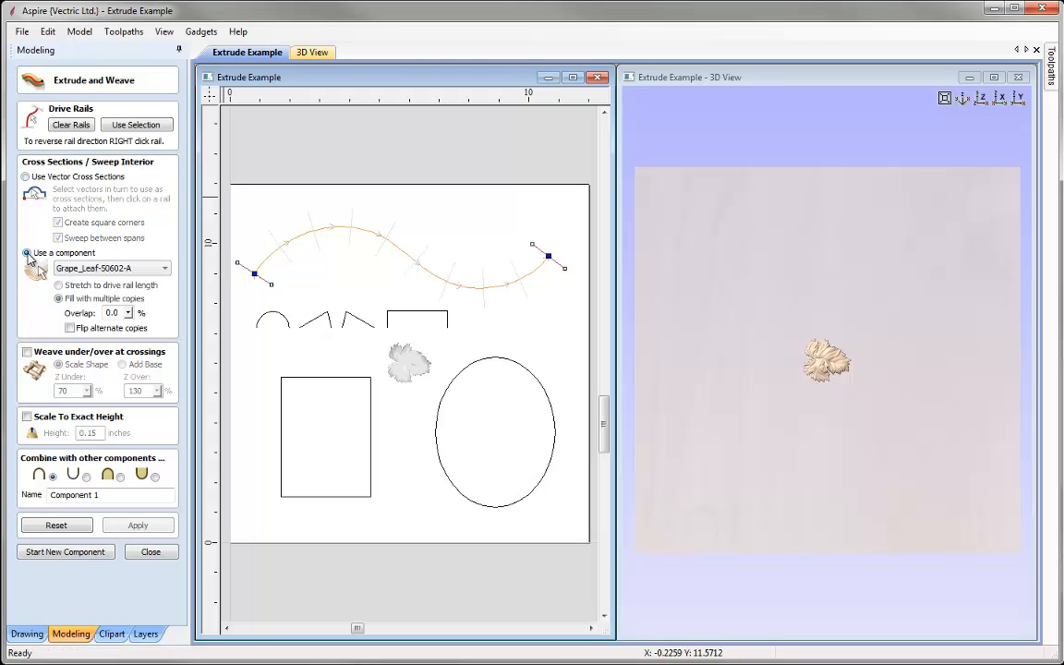
left_click(167, 269)
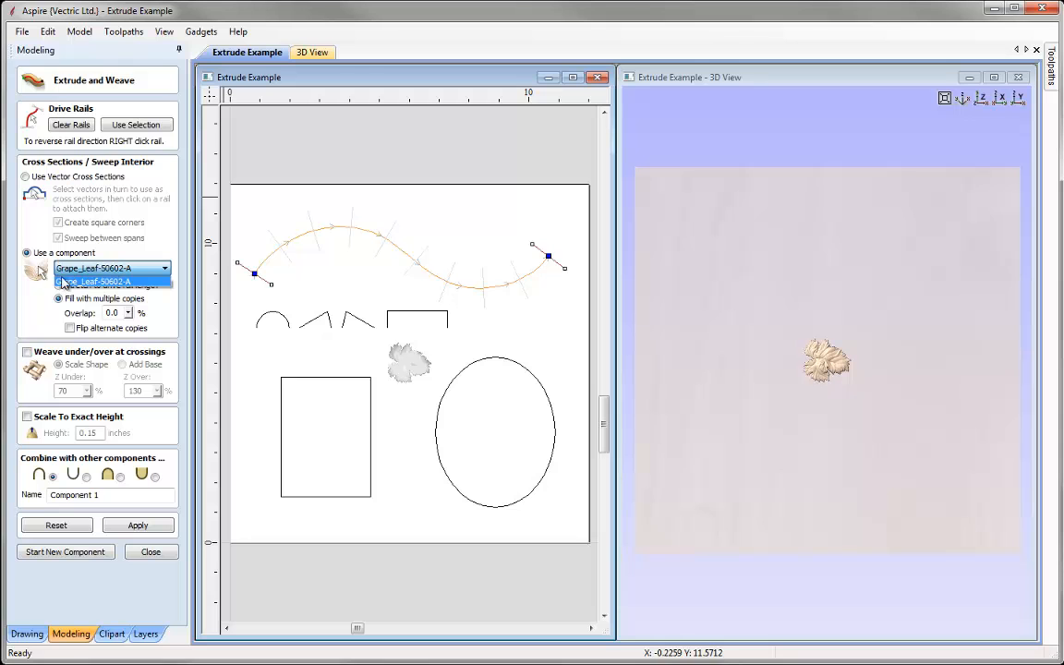
left_click(143, 282)
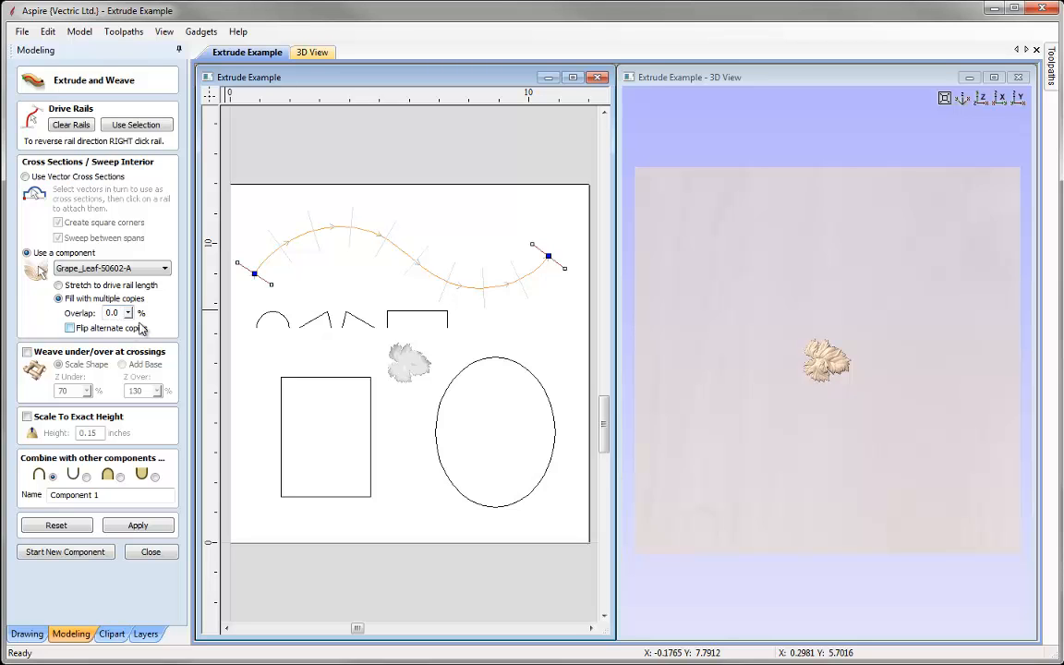
left_click(148, 525)
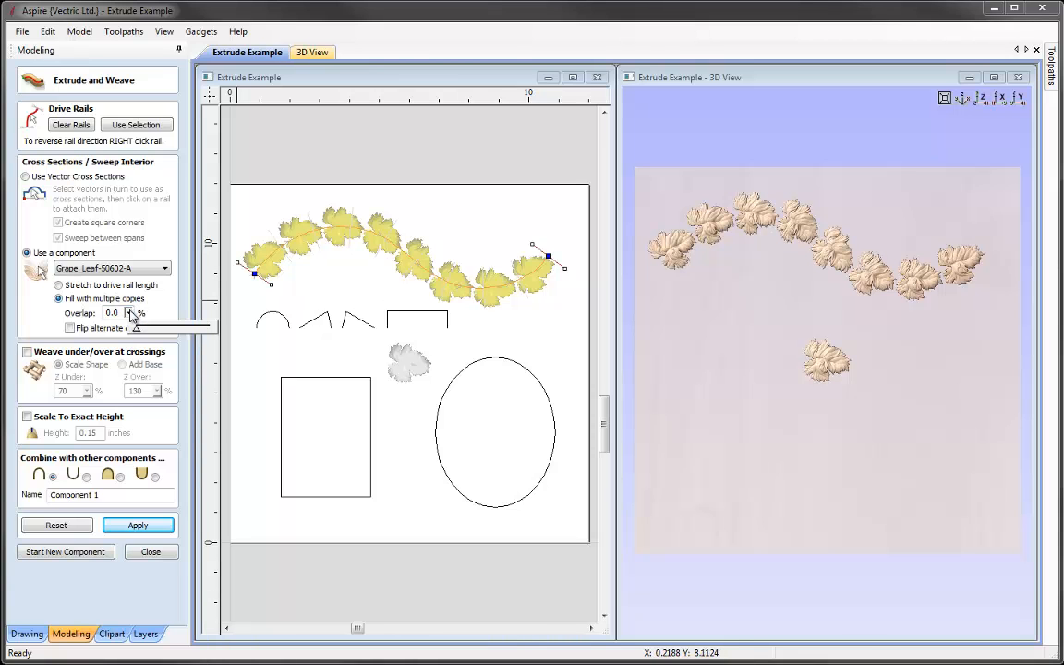
Set the overlap of the leaf copies to 30%, reapply the extrusion and inspect the overlapping leaves in 3D
left_click_drag(139, 332, 150, 333)
left_click(138, 525)
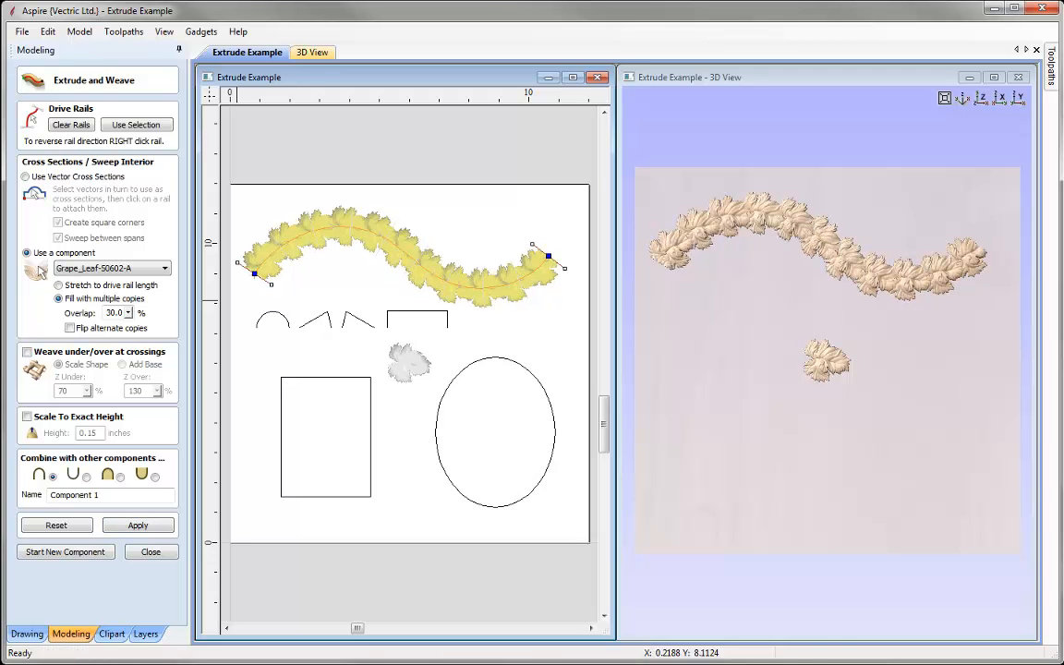
scroll(847, 408, "up", 6)
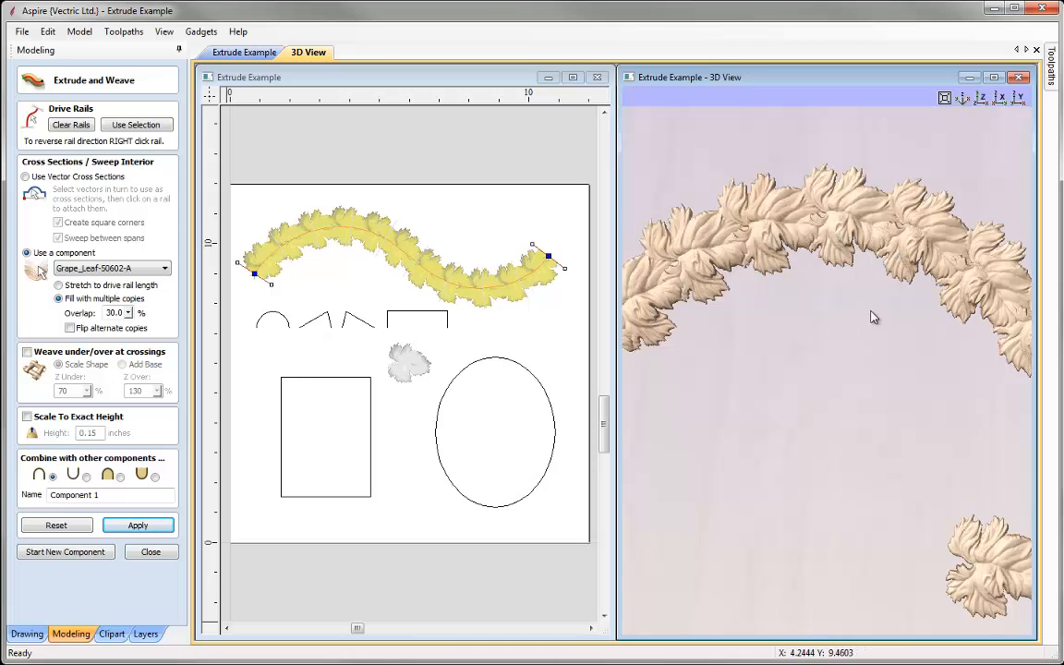
scroll(808, 313, "down", 5)
scroll(813, 275, "down", 3)
left_click_drag(817, 261, 884, 316)
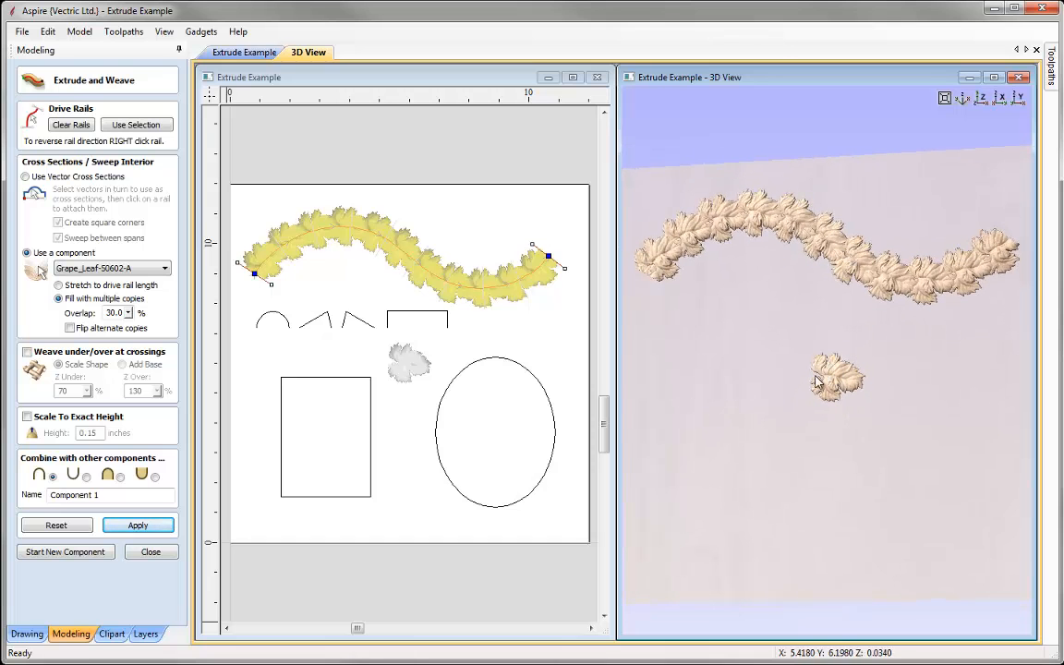
Close Extrude and Weave and delete the extruded leaf chain, Component 1
left_click(151, 554)
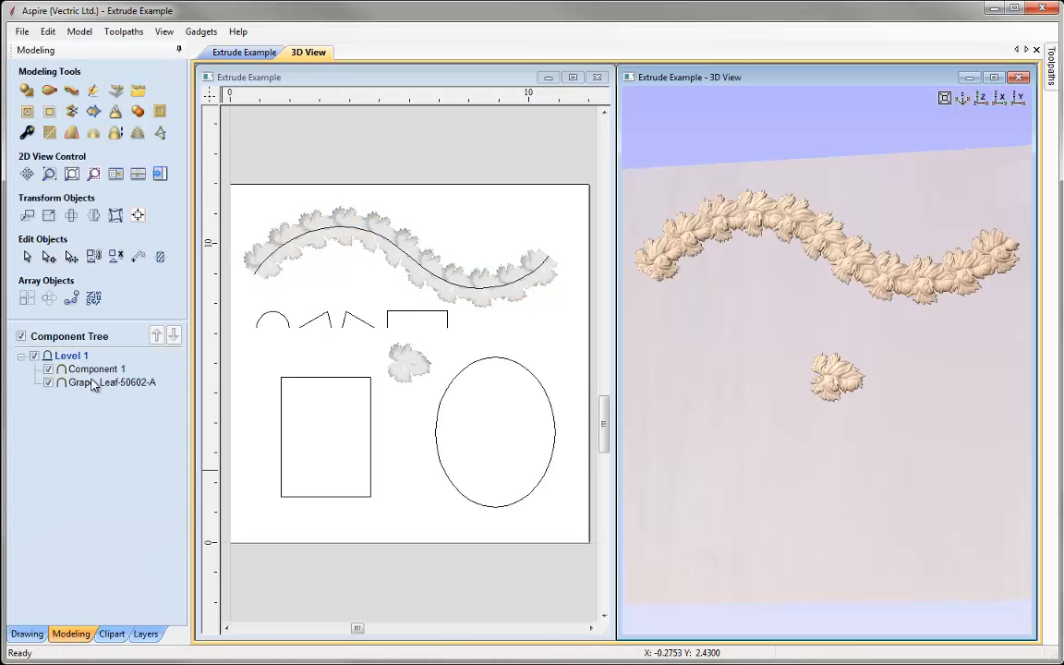
left_click(92, 370)
right_click(117, 374)
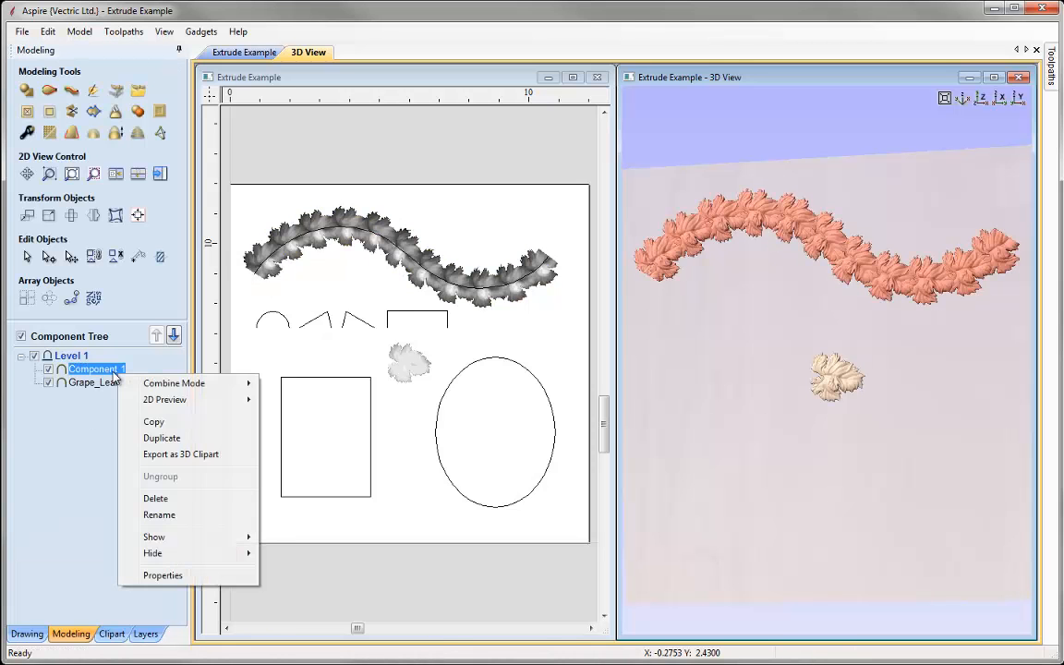
left_click(166, 503)
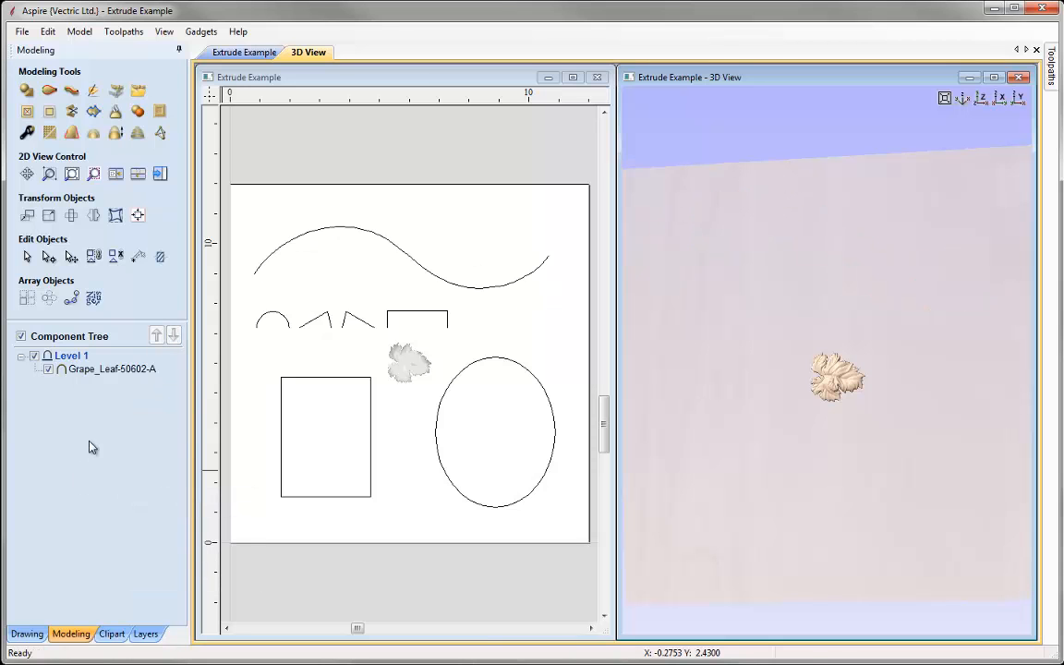
Tilt the grape leaf component by 5.2°, with the tilt direction running across it from left to right, and inspect it in 3D
left_click(408, 362)
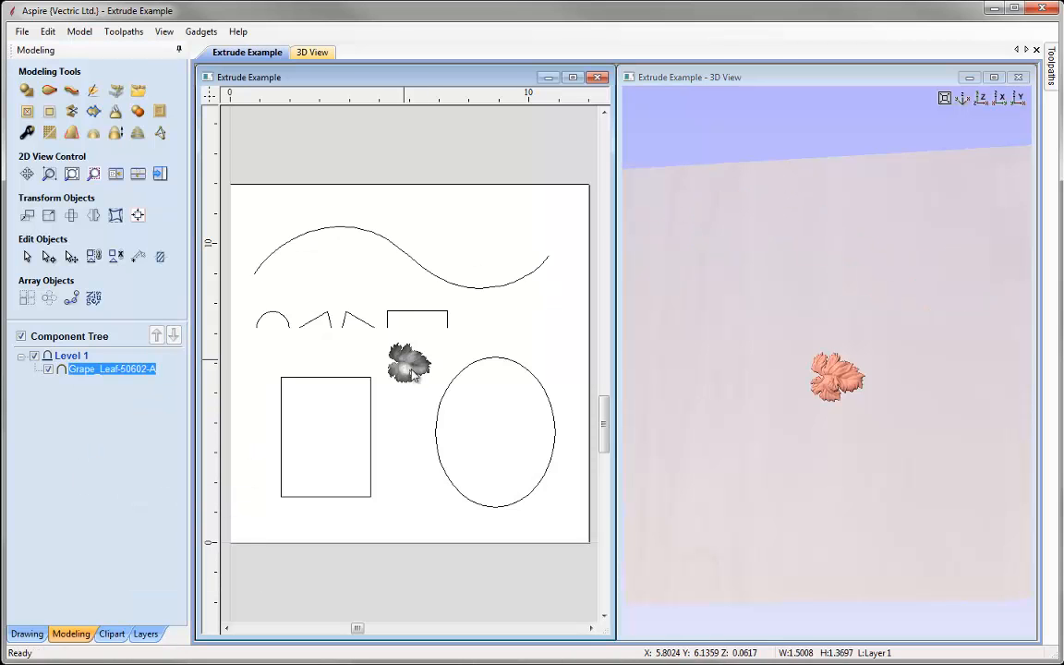
left_click(26, 132)
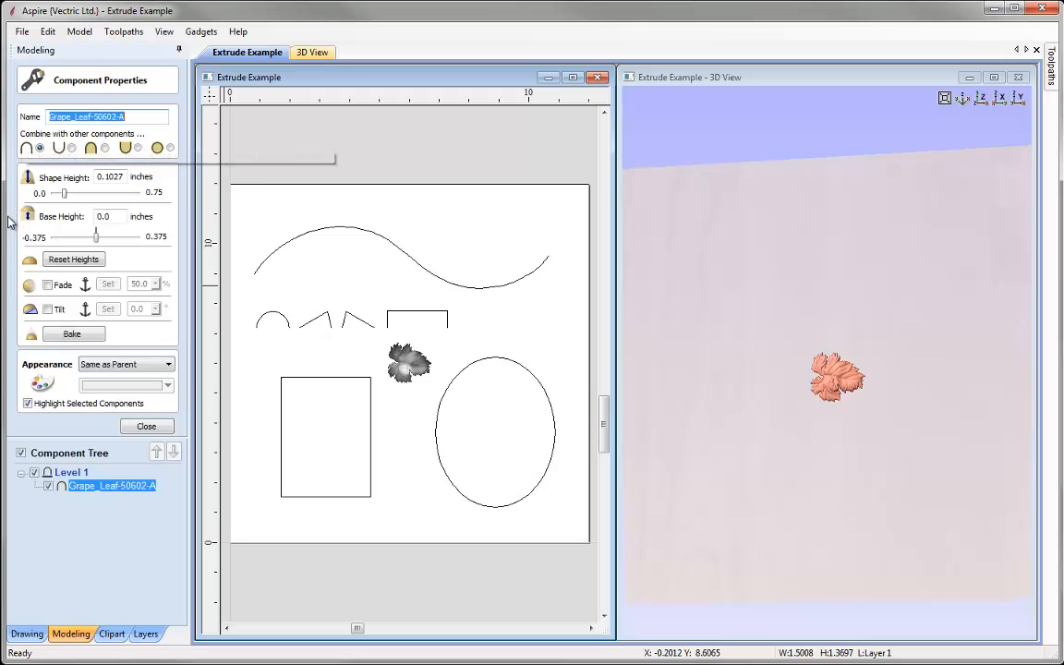
left_click_drag(795, 413, 824, 269)
scroll(835, 360, "up", 5)
middle_click_drag(819, 378, 787, 306)
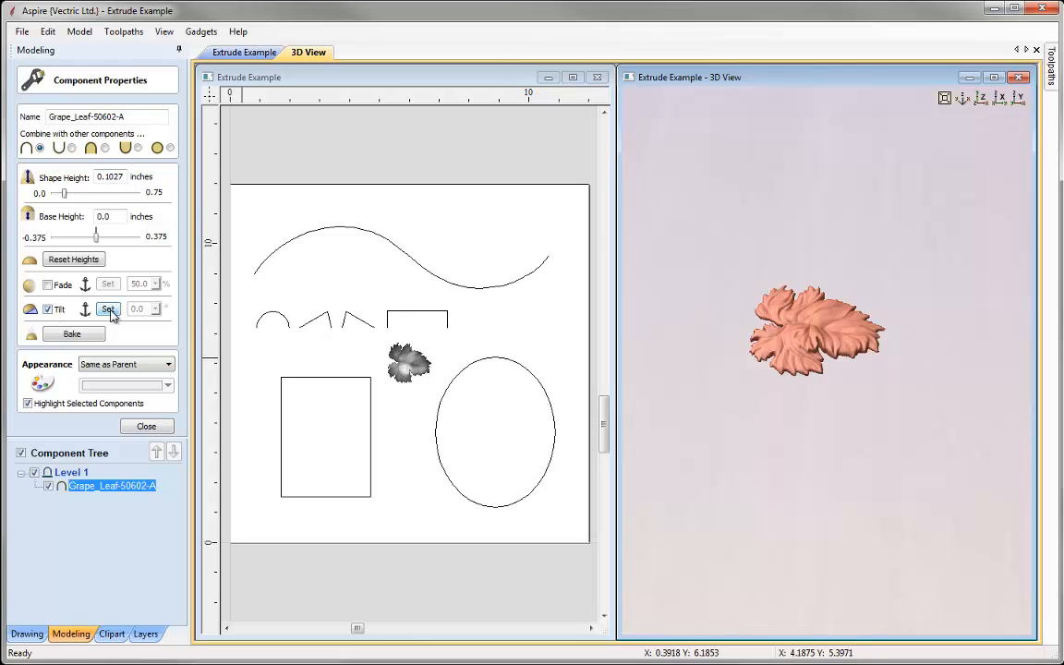
left_click(109, 311)
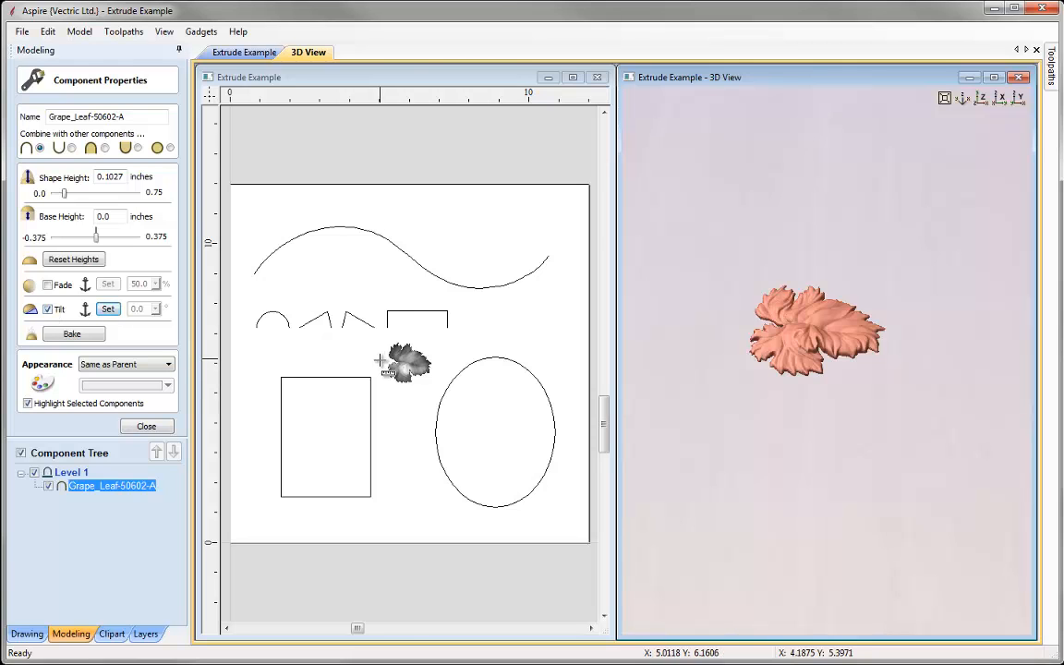
left_click(381, 362)
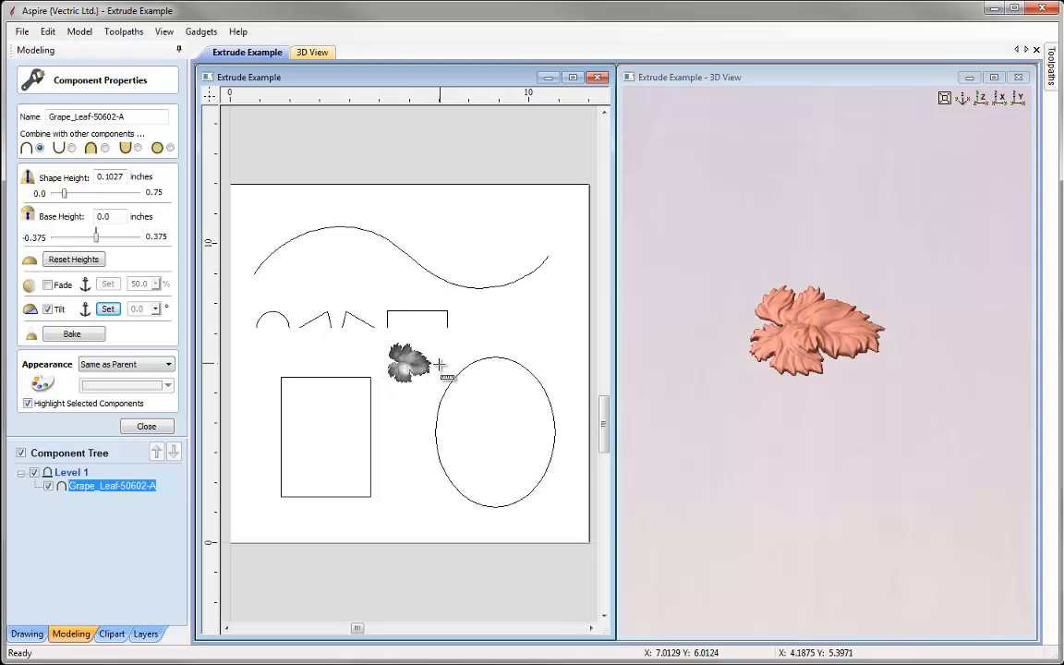
left_click(408, 365)
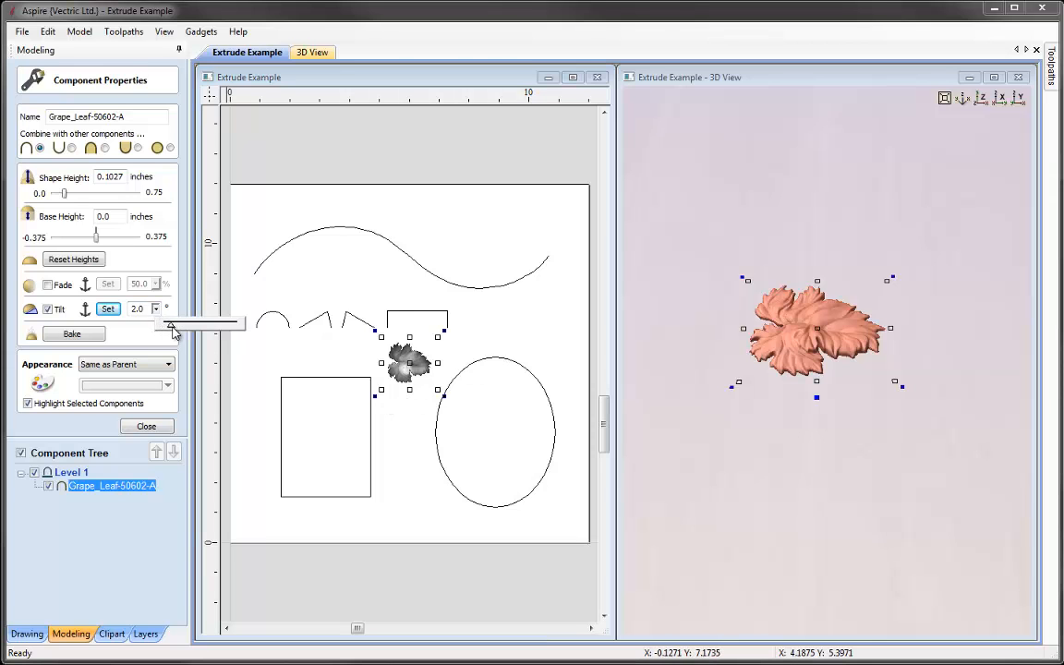
left_click_drag(183, 330, 183, 333)
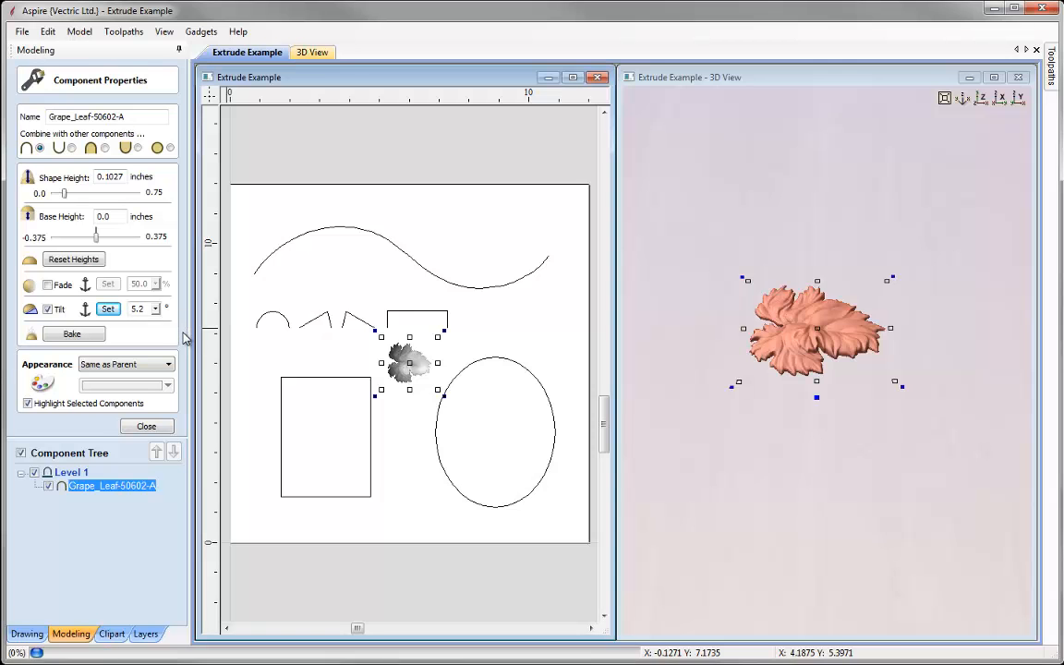
left_click_drag(845, 436, 762, 304)
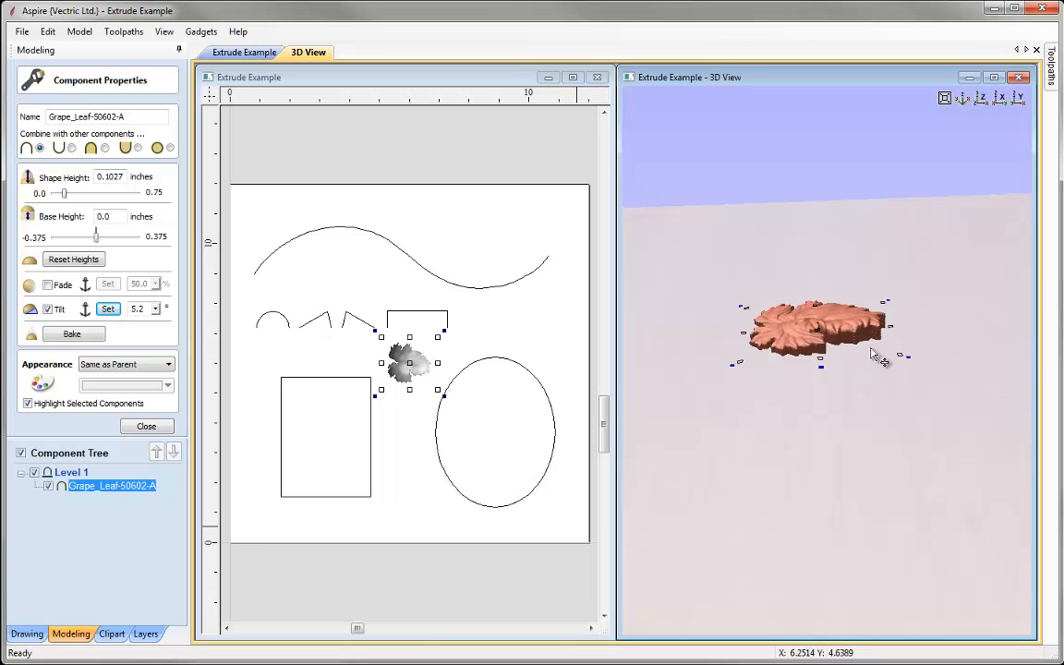
left_click_drag(826, 362, 848, 554)
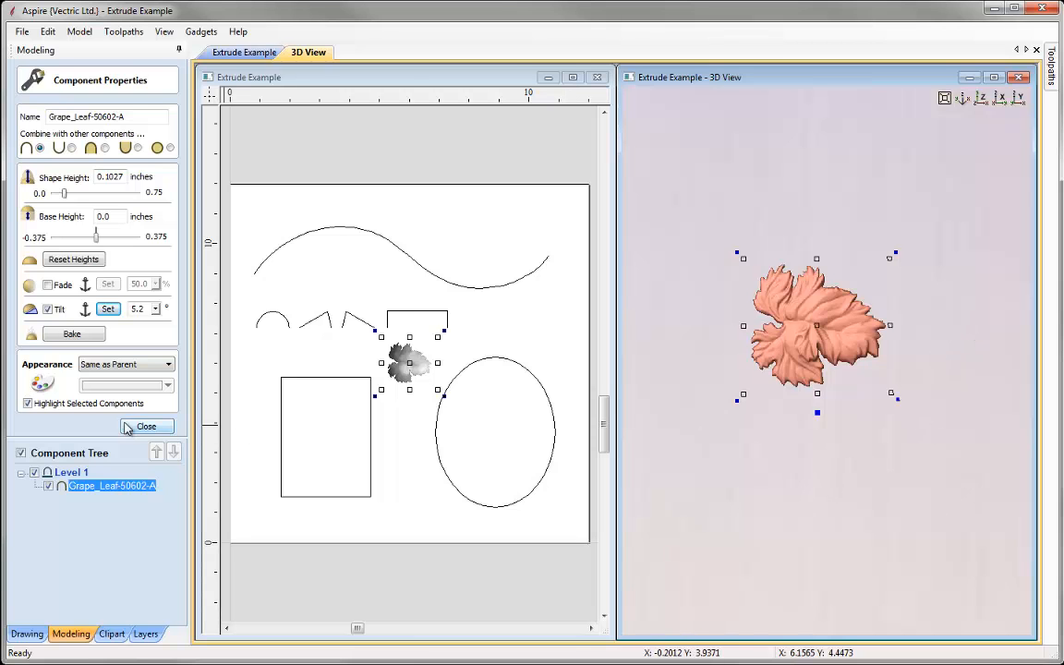
left_click(148, 428)
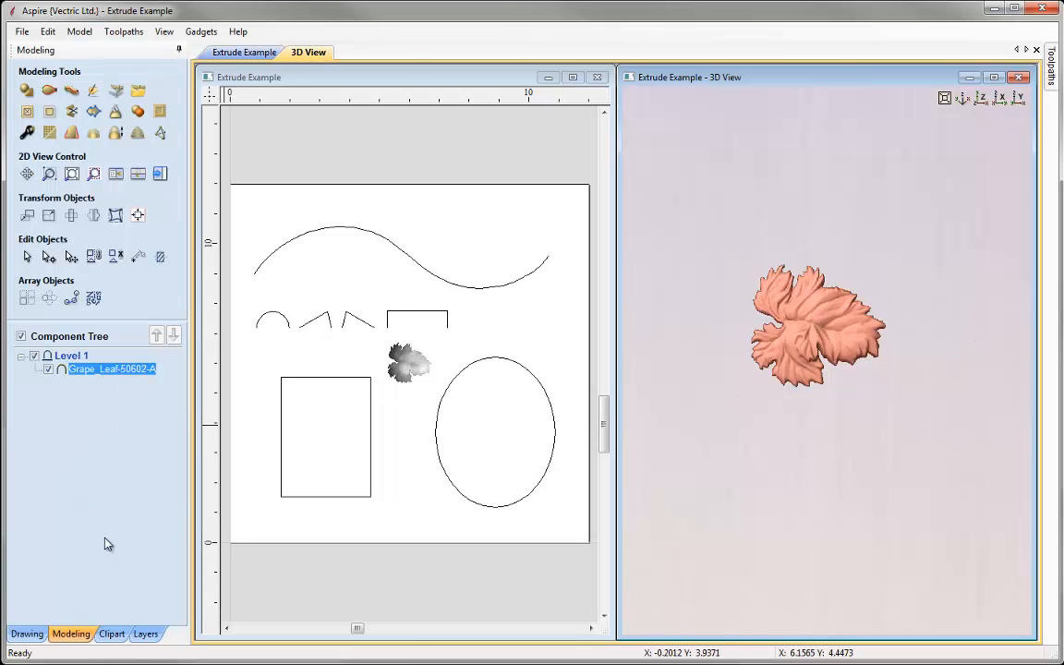
Extrude the tilted Grape_Leaf-50602-A along the S-shaped curve, filling the rail with multiple copies at 30% overlap
left_click(71, 92)
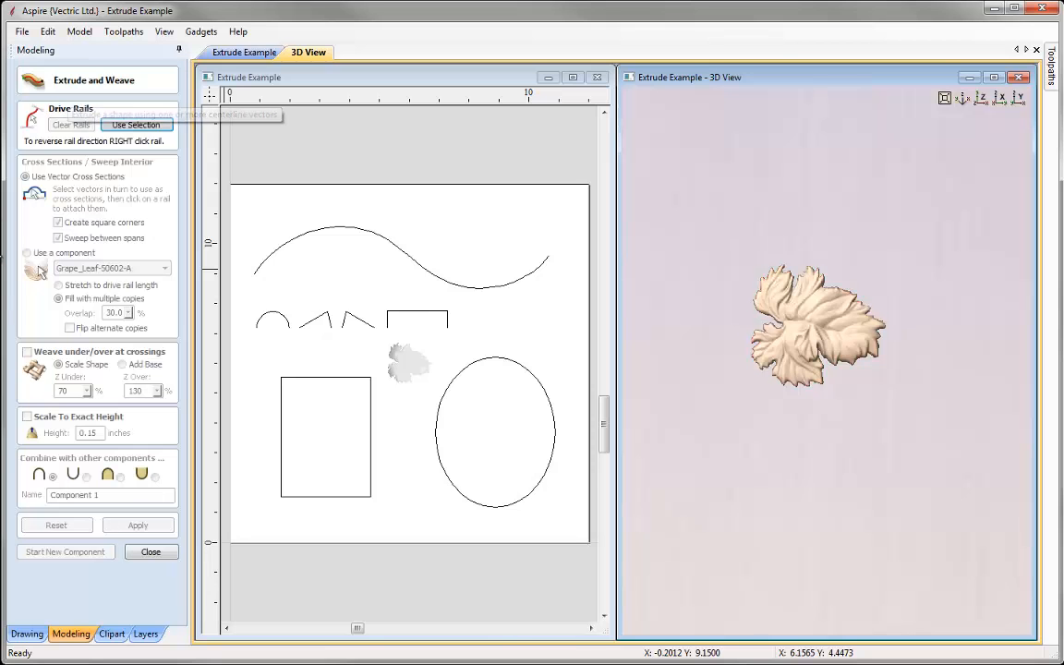
left_click(305, 243)
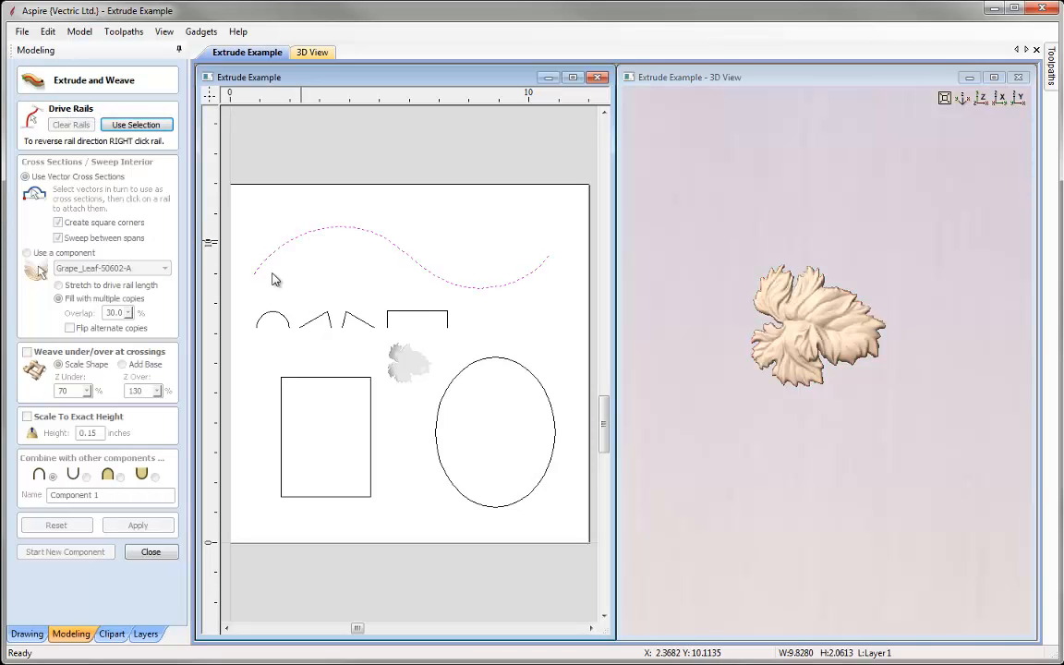
left_click(136, 125)
left_click(809, 453)
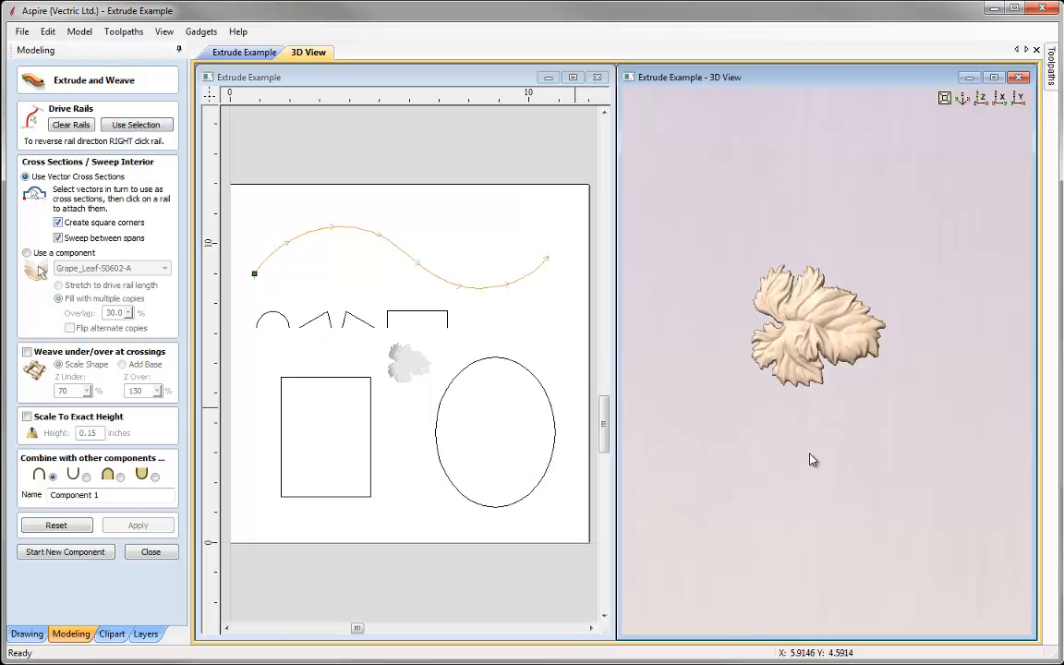
scroll(809, 456, "down", 2)
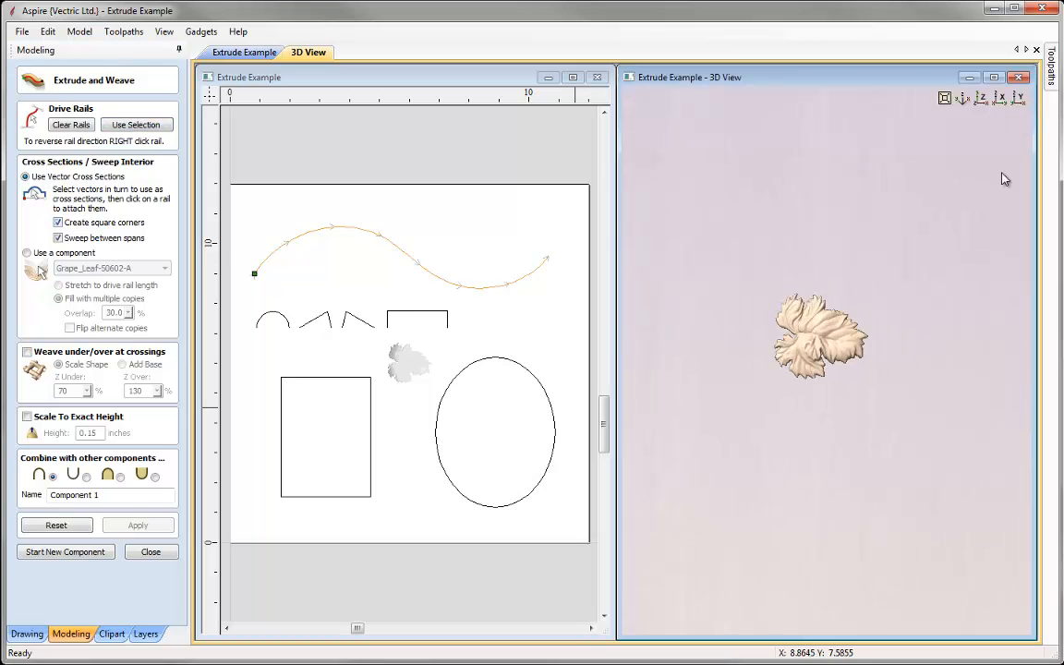
left_click(965, 98)
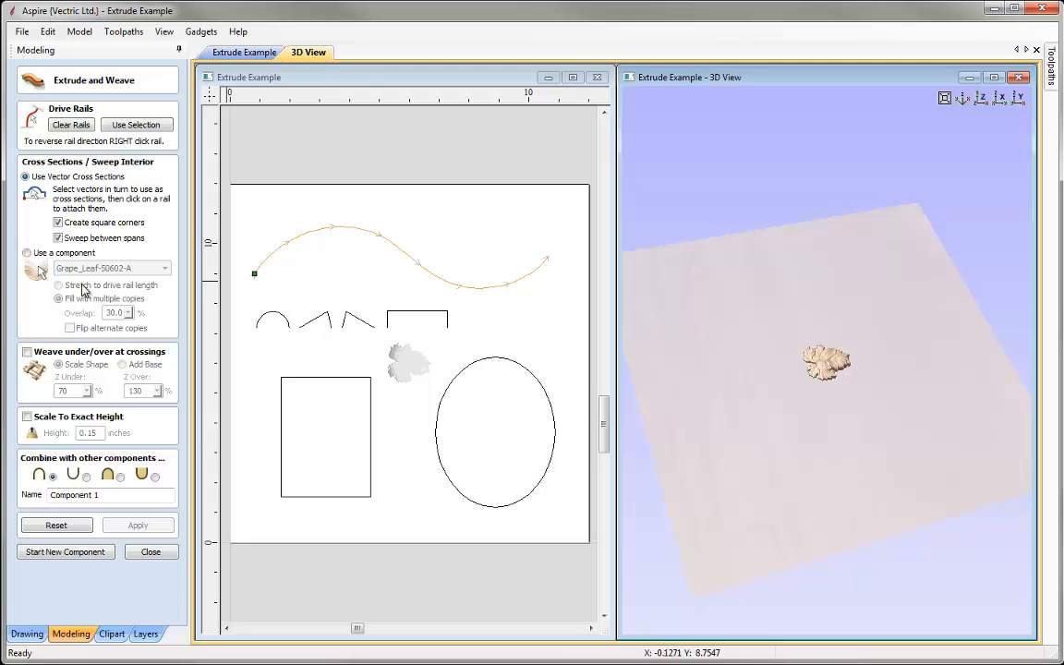
left_click(27, 253)
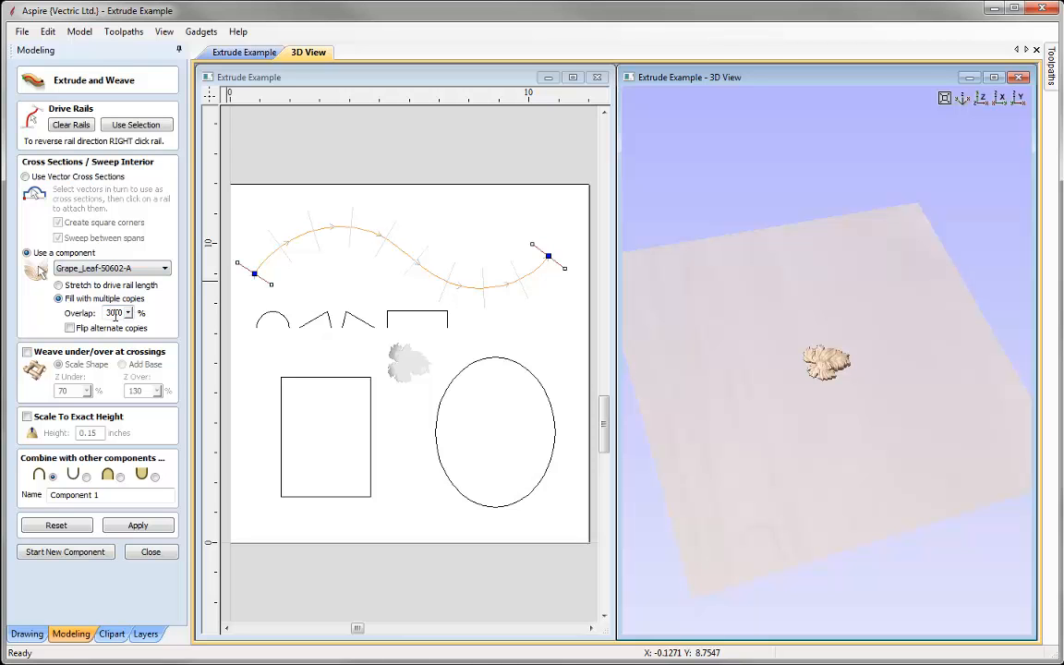
left_click(138, 526)
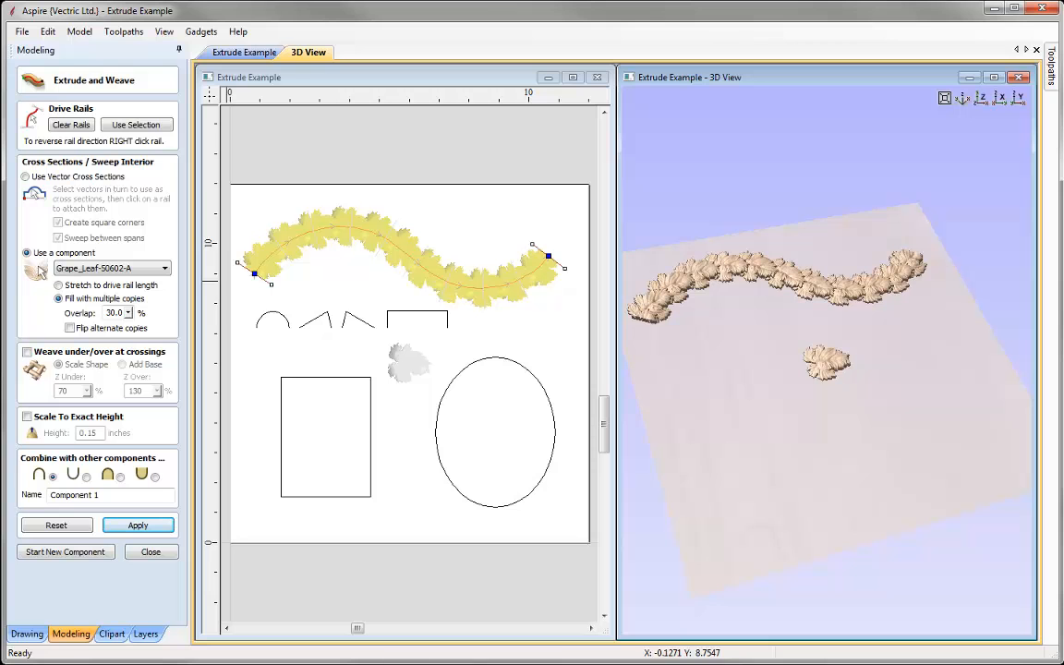
scroll(806, 362, "up", 3)
scroll(806, 357, "up", 1)
middle_click_drag(806, 356, 884, 354)
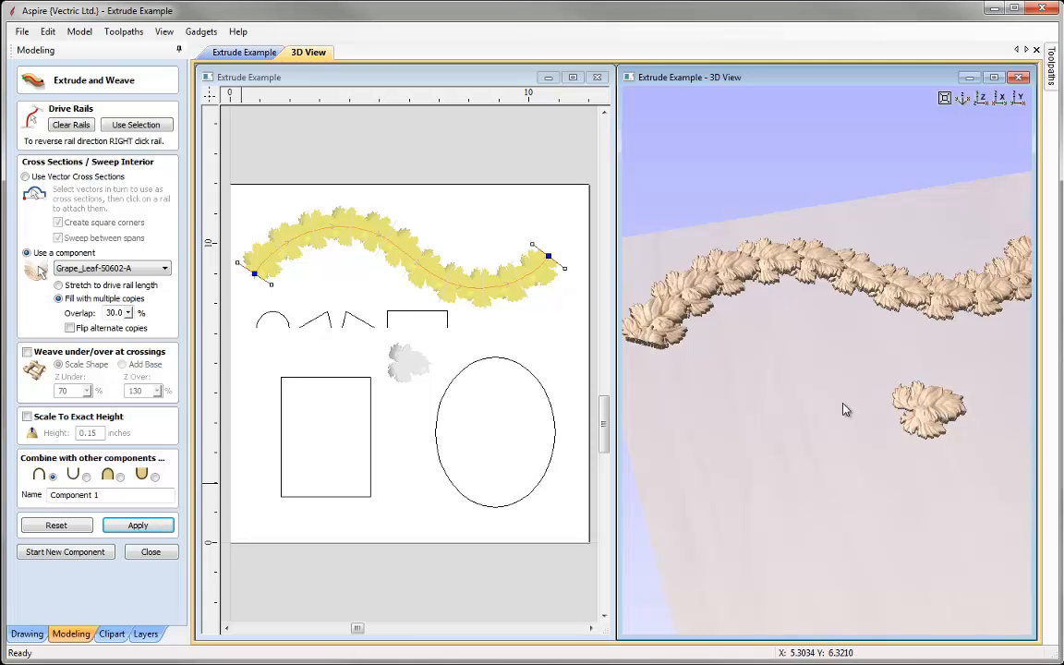
Set the overlap of the leaf copies to 20%, reapply the extrusion and inspect the chain in 3D
double_click(108, 313)
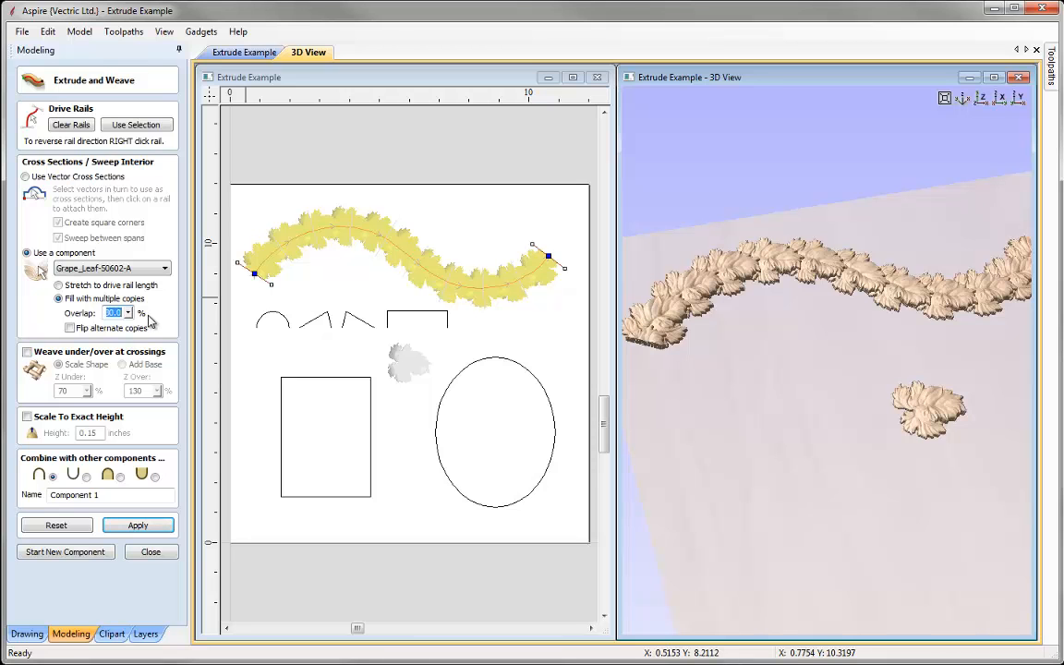
left_click(138, 525)
left_click_drag(844, 298, 880, 283)
scroll(865, 297, "up", 3)
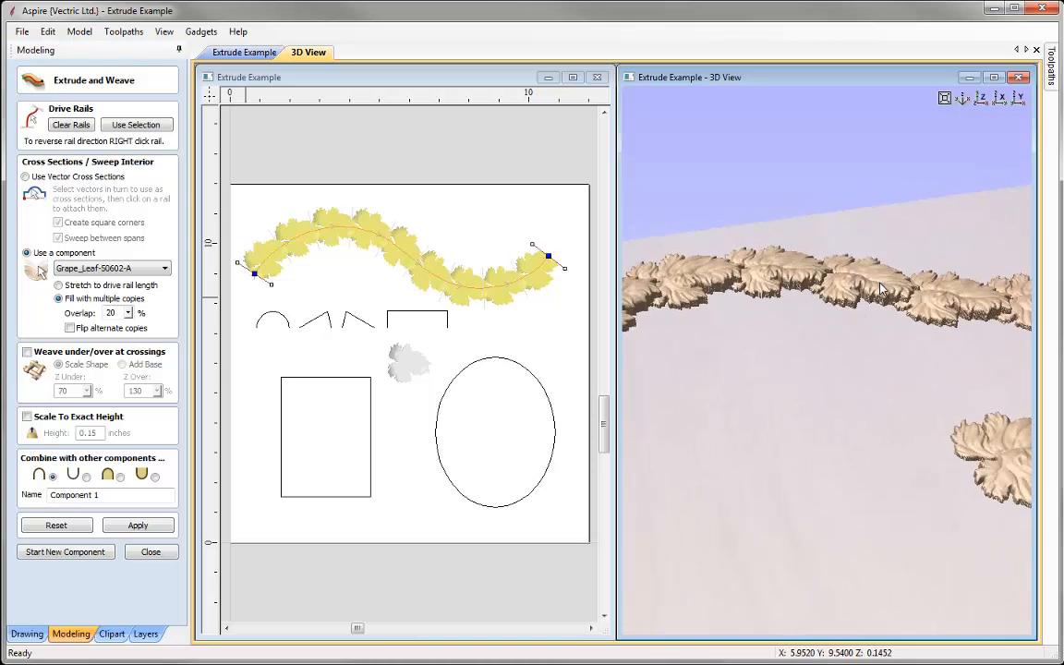
left_click_drag(743, 275, 876, 416)
scroll(855, 382, "down", 3)
middle_click_drag(877, 416, 846, 419)
scroll(850, 421, "down", 2)
left_click_drag(855, 424, 856, 430)
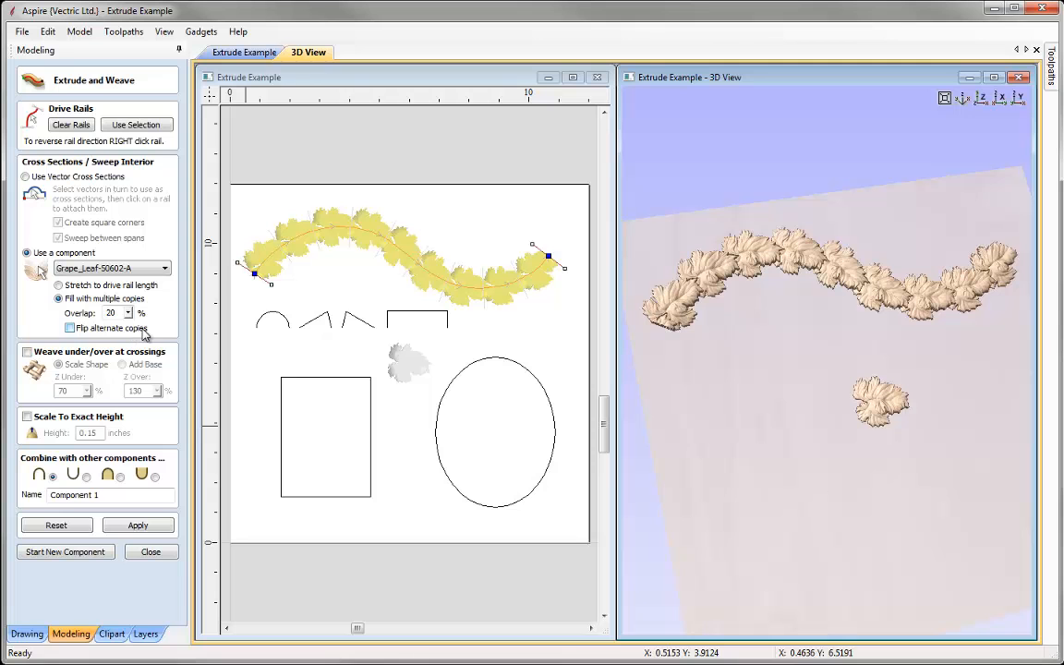
Flip alternate copies of the leaf along the S-shaped rail, reapply the extrusion and view it in 3D
left_click(70, 328)
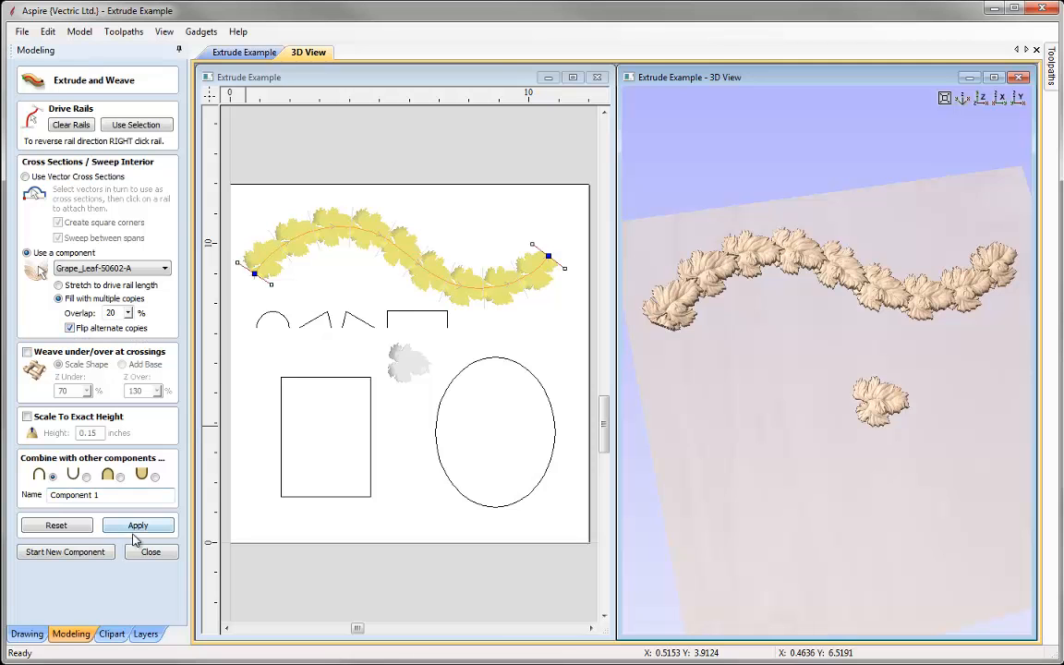
left_click(137, 525)
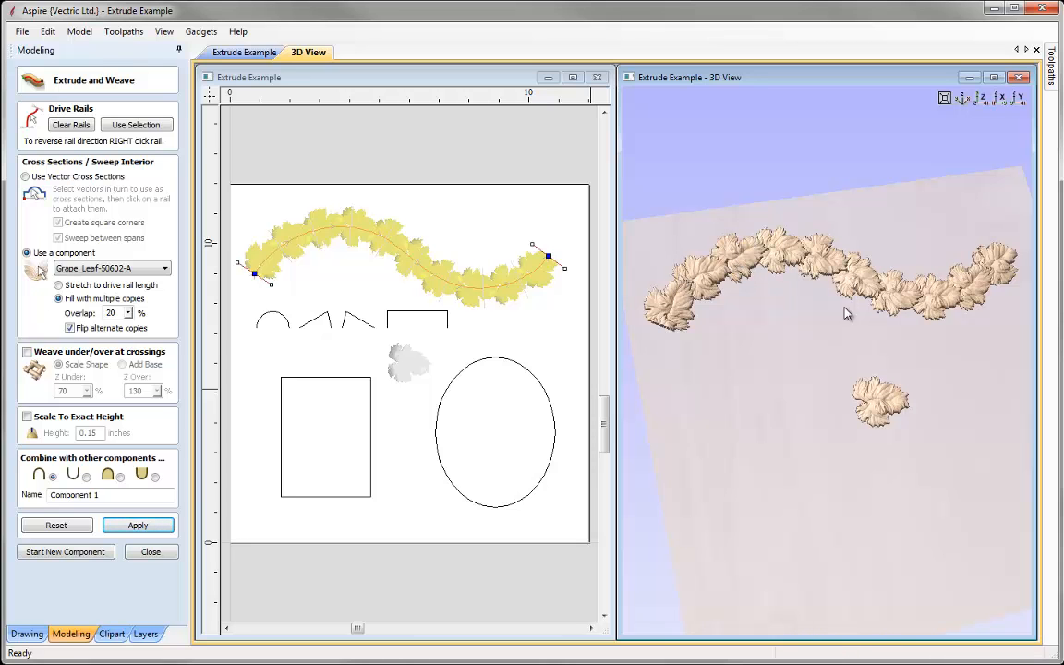
left_click_drag(783, 373, 747, 281)
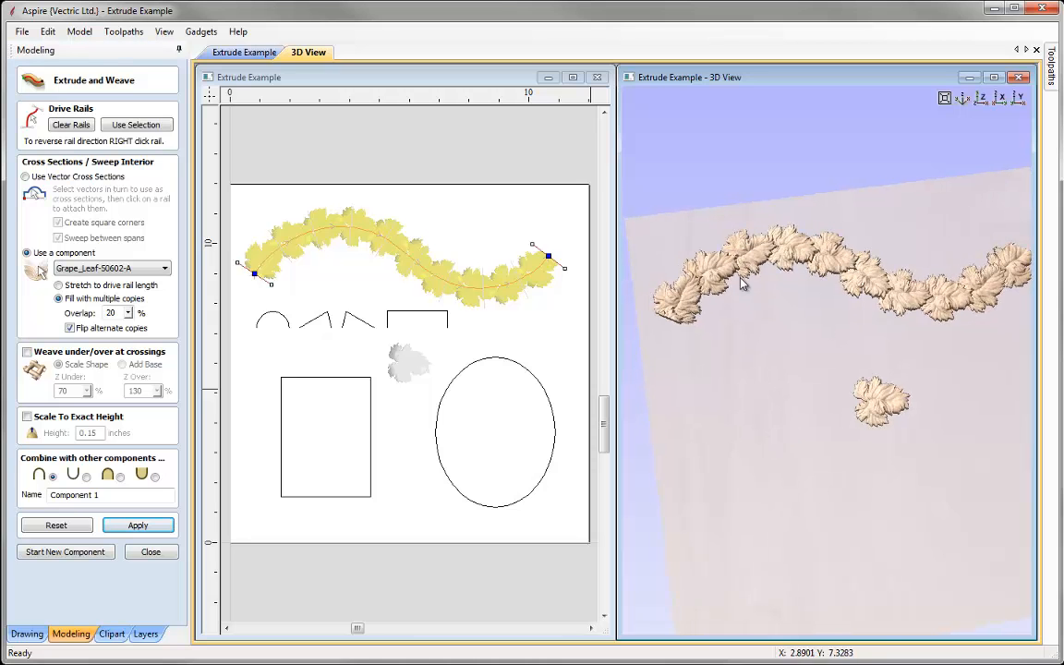
Close Extrude and Weave and delete the leaf chain with flipped alternate copies, Component 1
left_click(151, 552)
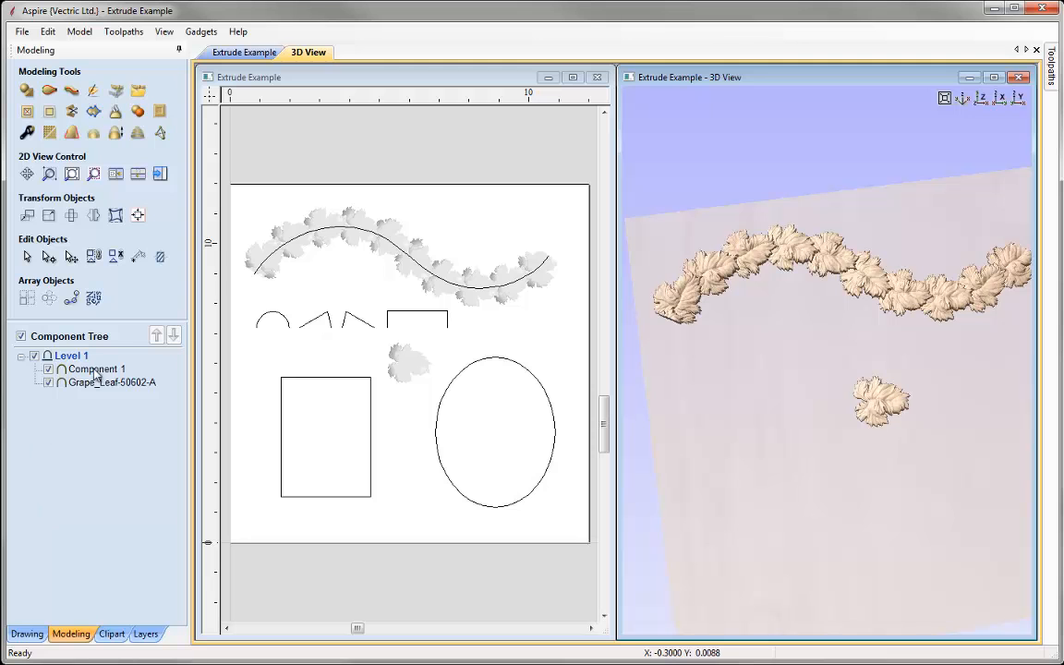
left_click(92, 370)
right_click(84, 372)
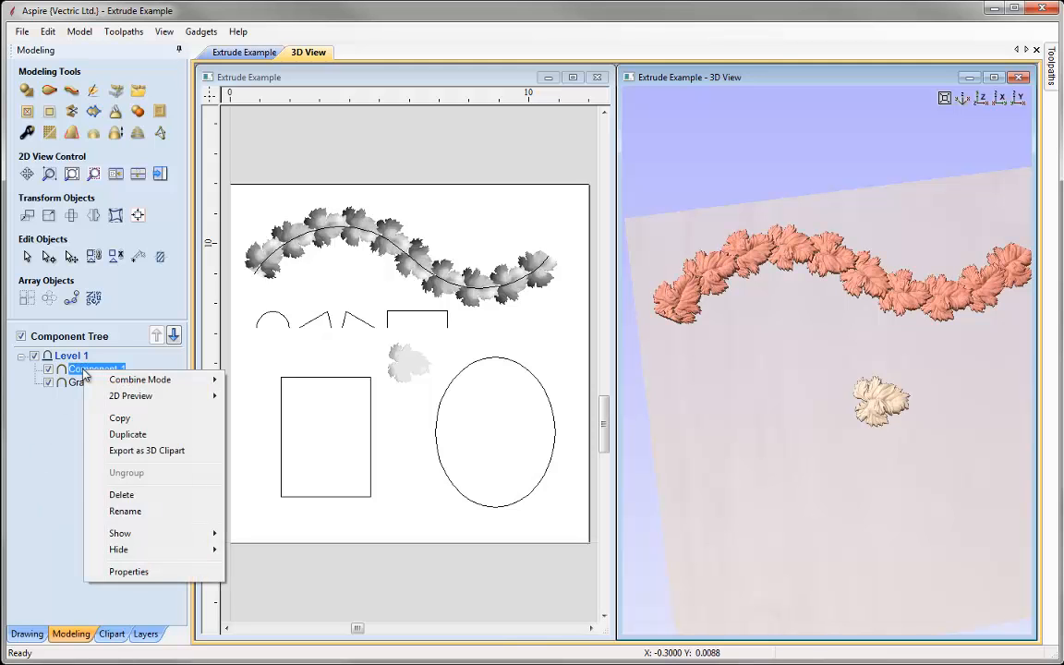
left_click(146, 496)
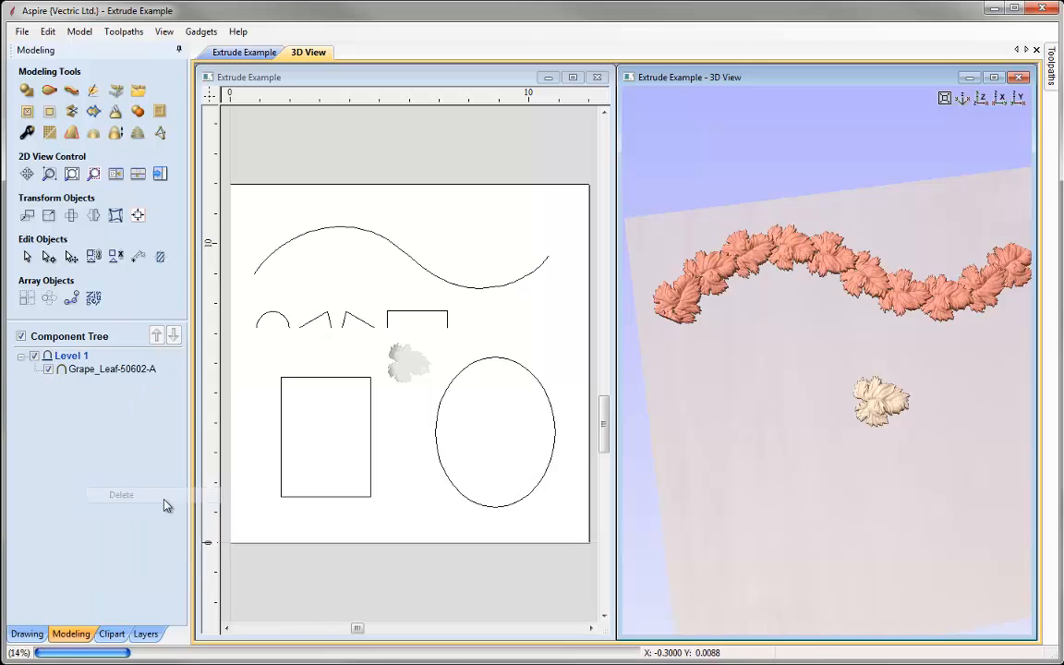
Rotate the grape leaf component clockwise freehand so its tip points diagonally down to the right
left_click(403, 379)
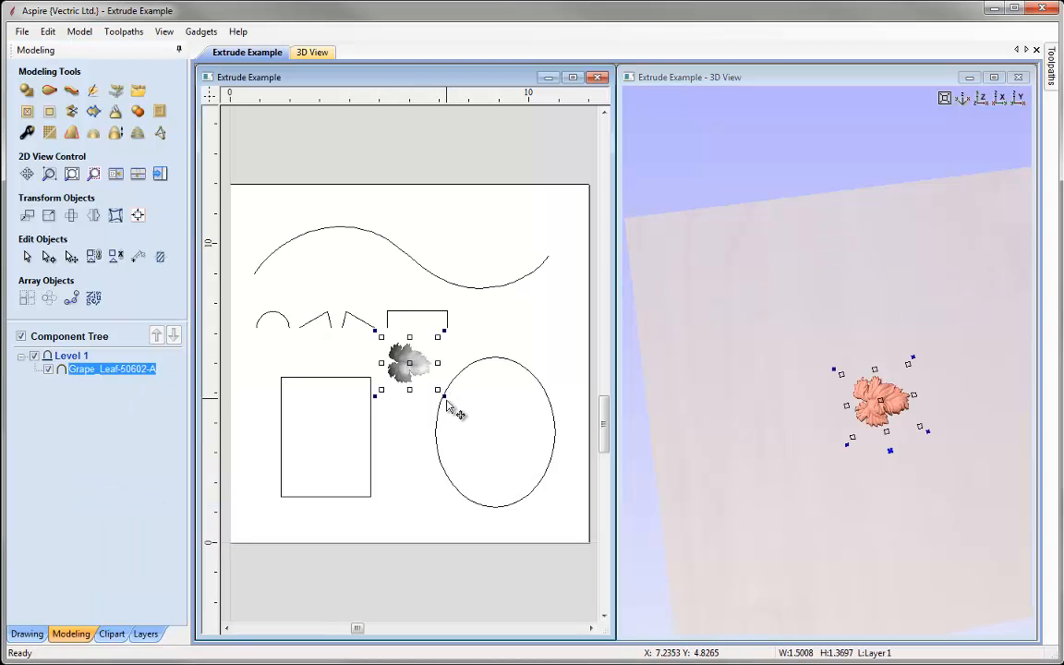
left_click_drag(445, 398, 409, 417)
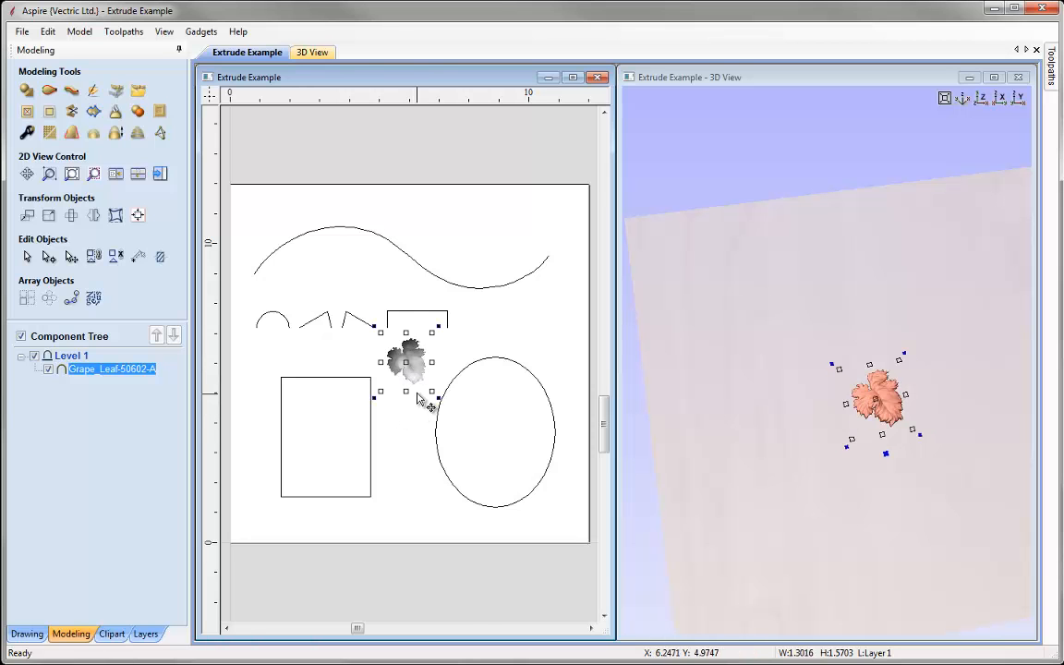
left_click(359, 292)
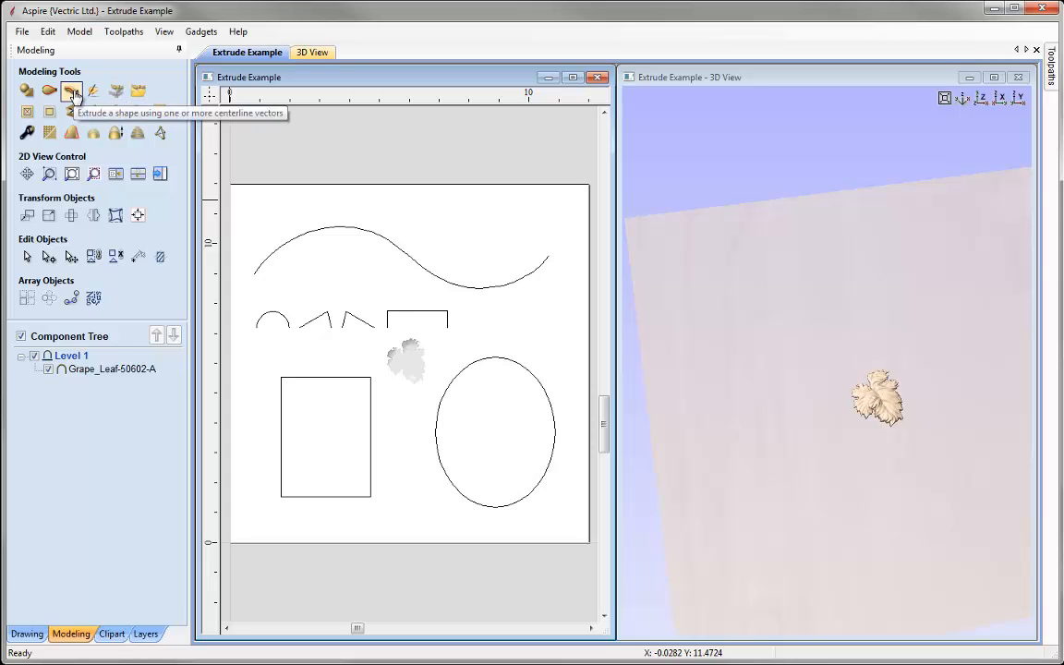
Extrude the rotated grape leaf along the S-shaped curve as multiple copies with 20% overlap and alternate copies flipped
left_click(73, 93)
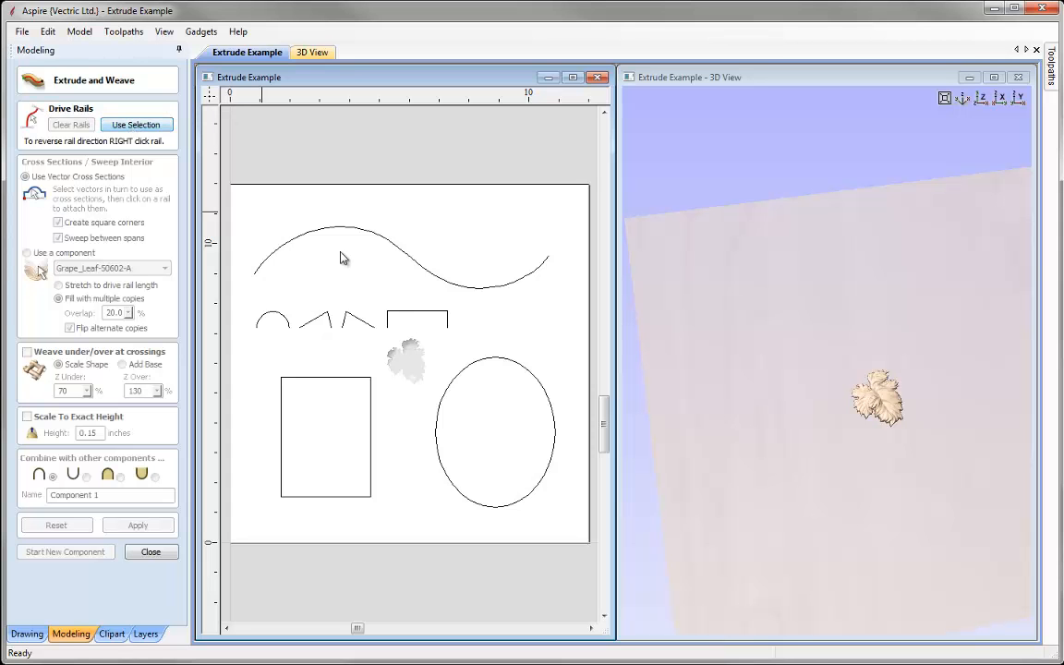
left_click(307, 234)
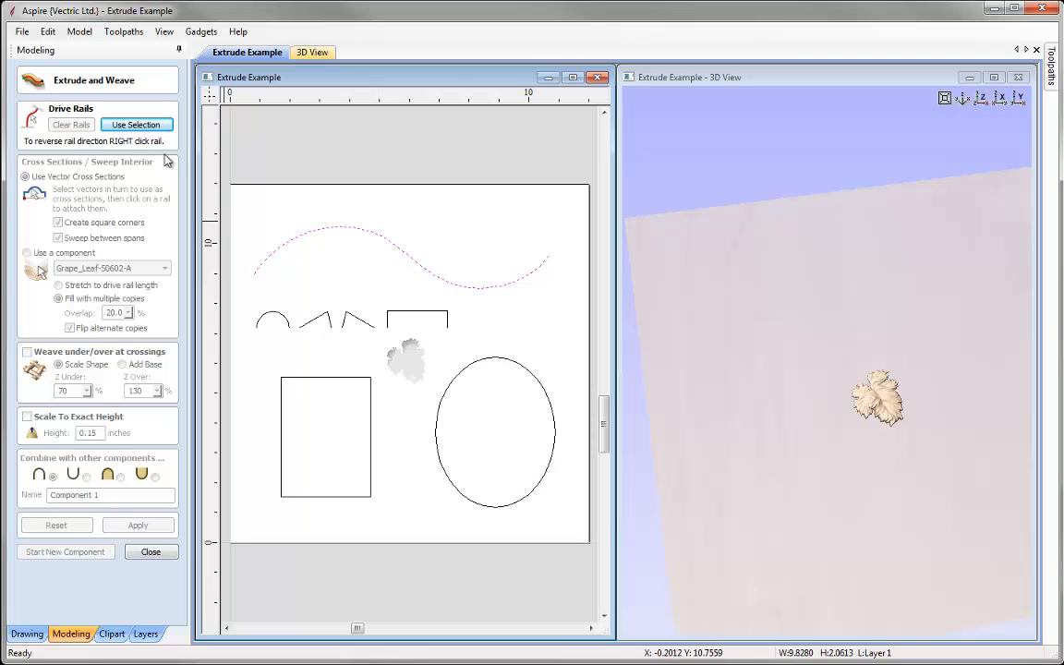
left_click(148, 125)
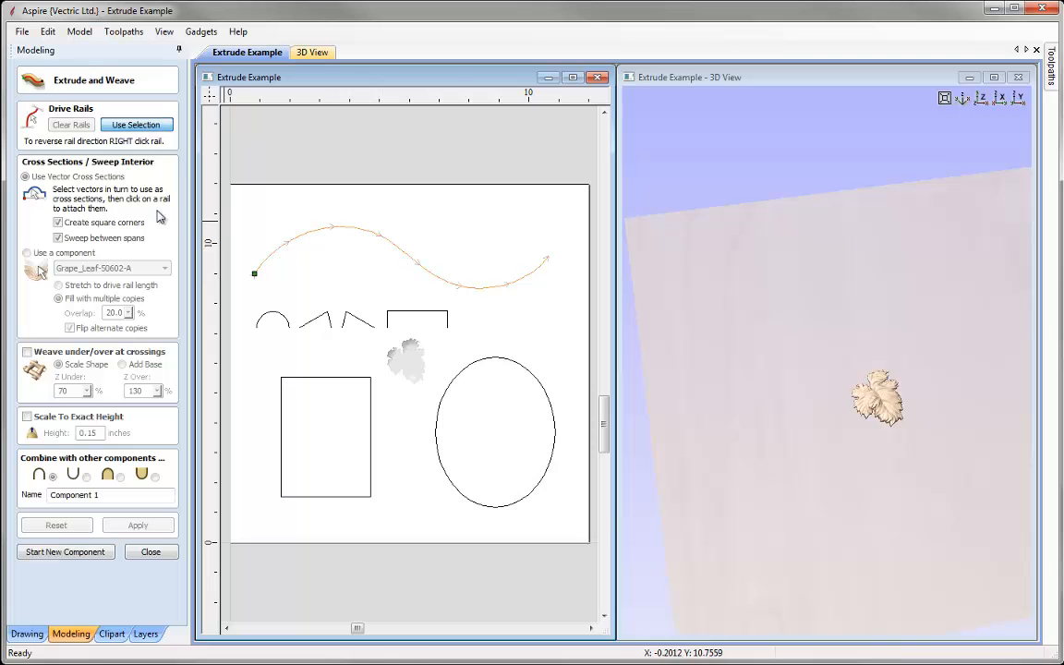
left_click(27, 253)
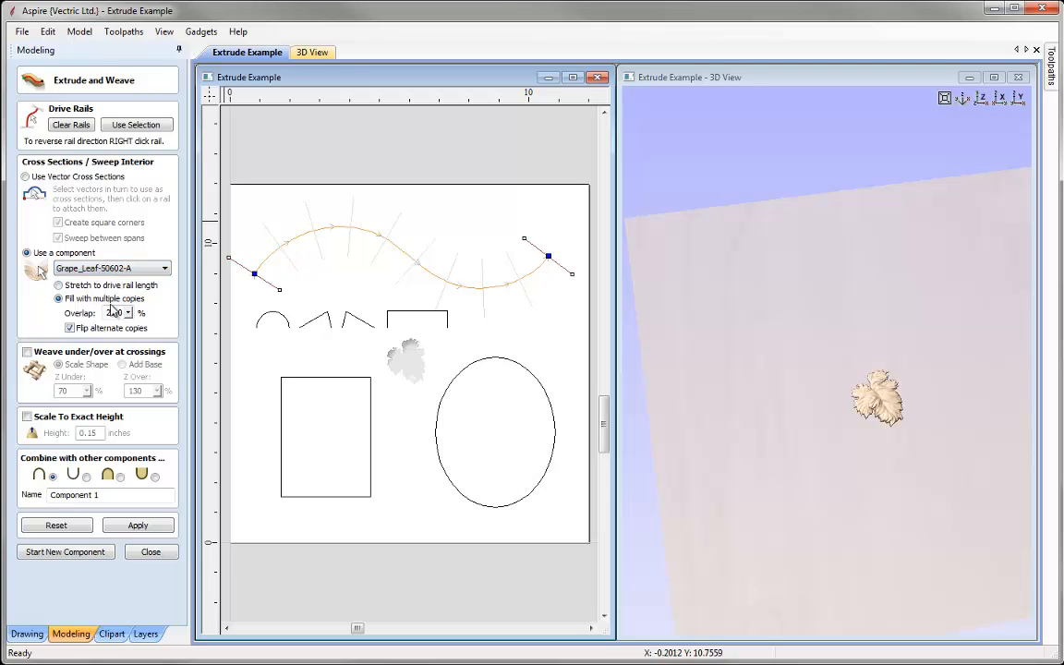
left_click(138, 525)
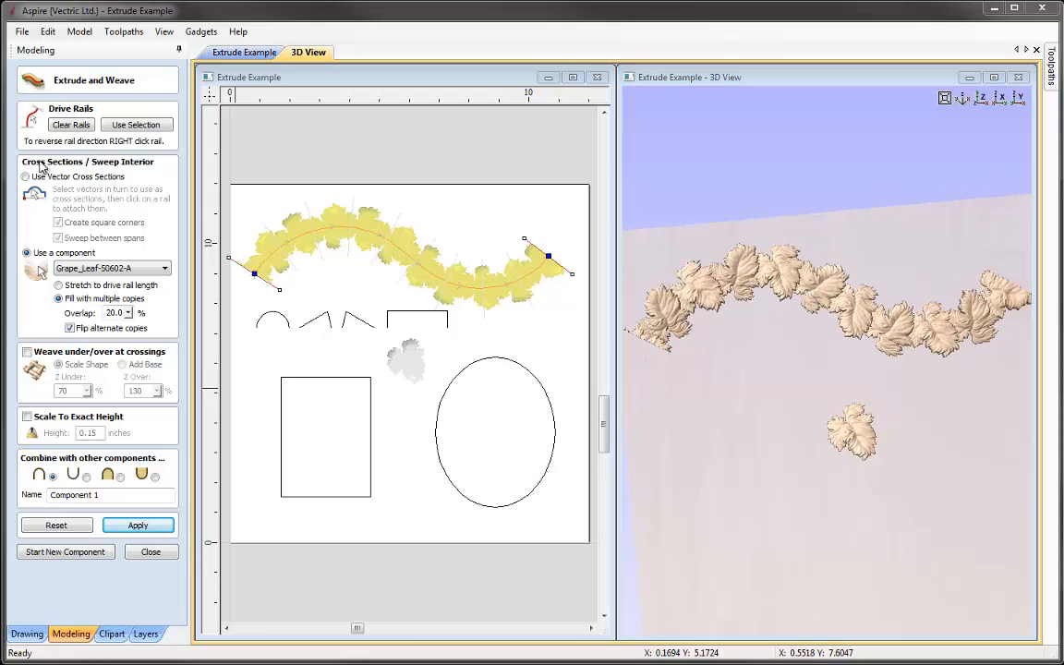
Replace the S-shaped rail with the rectangle and extrude the grape leaf around it at 20% overlap without flipping alternate copies
left_click(72, 126)
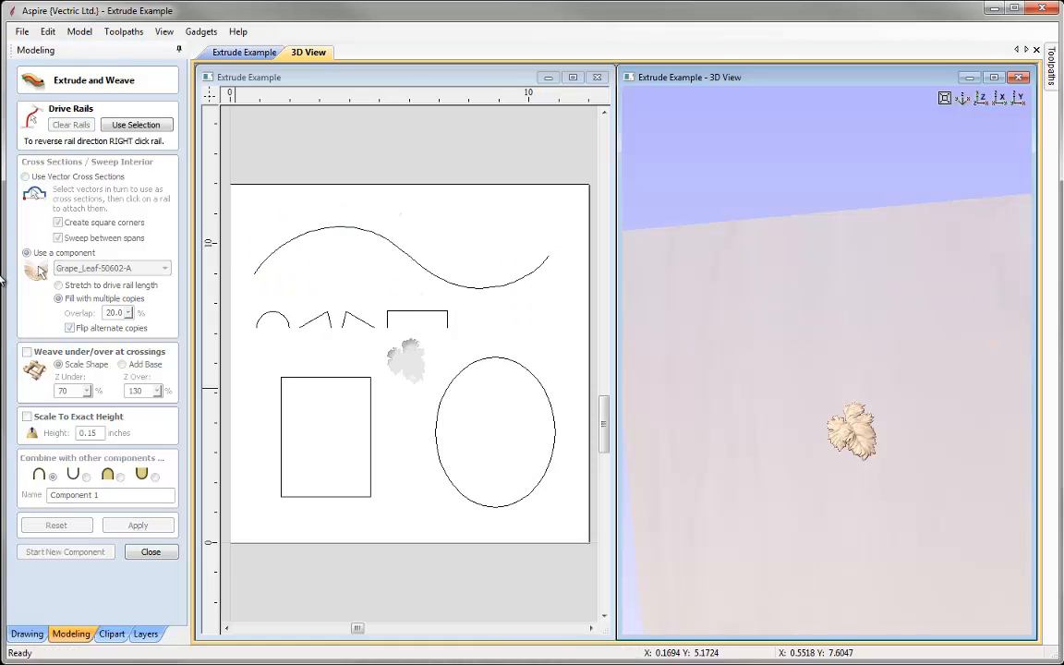
left_click(360, 380)
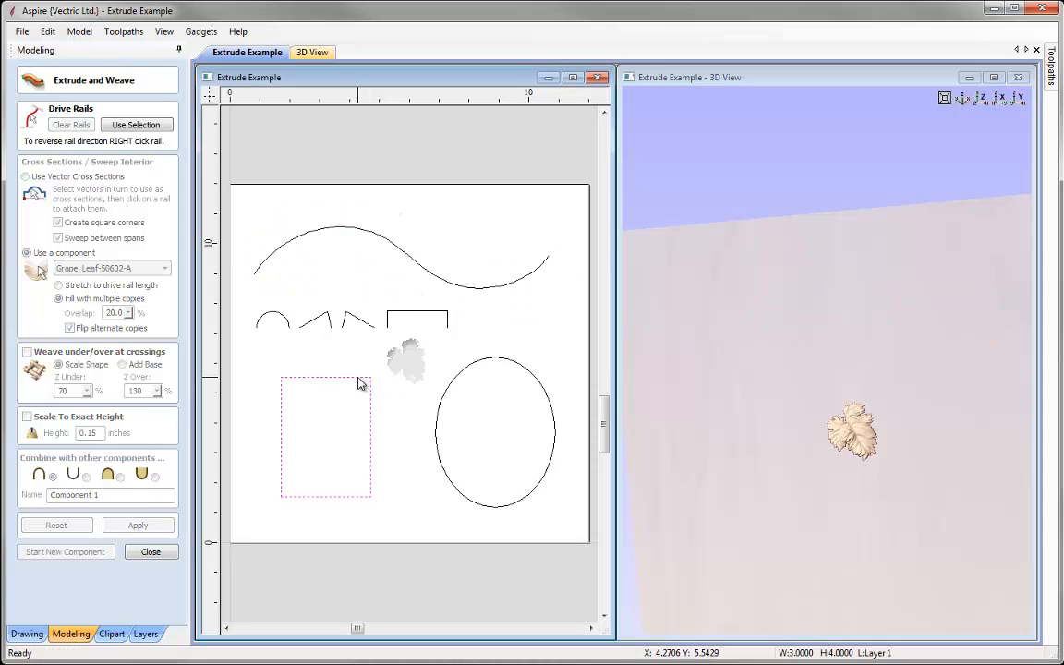
left_click(140, 126)
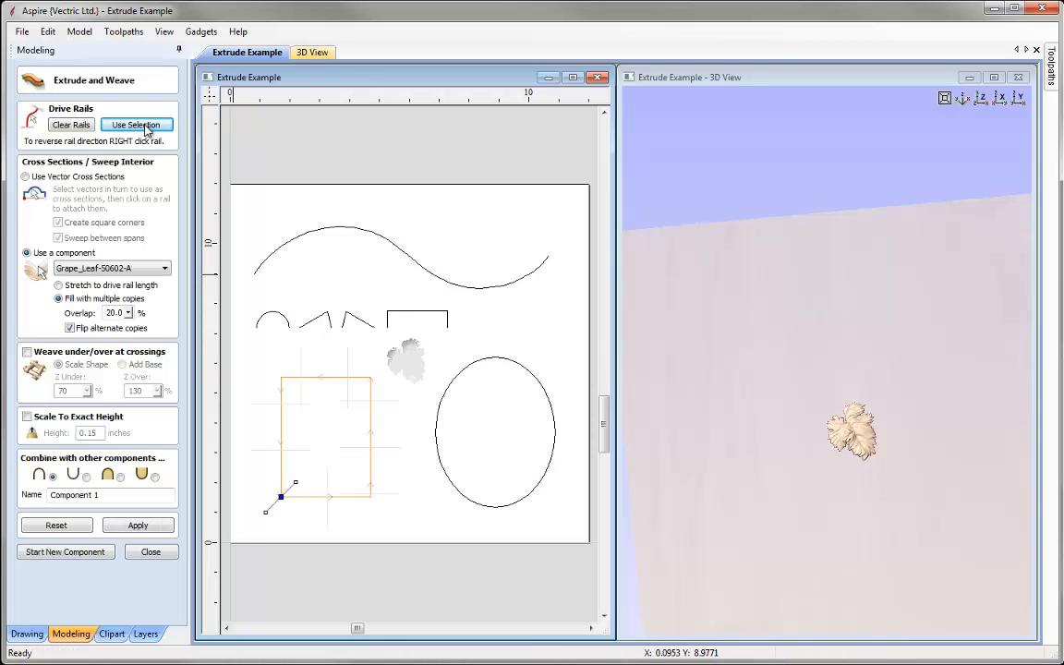
left_click(71, 329)
left_click(137, 526)
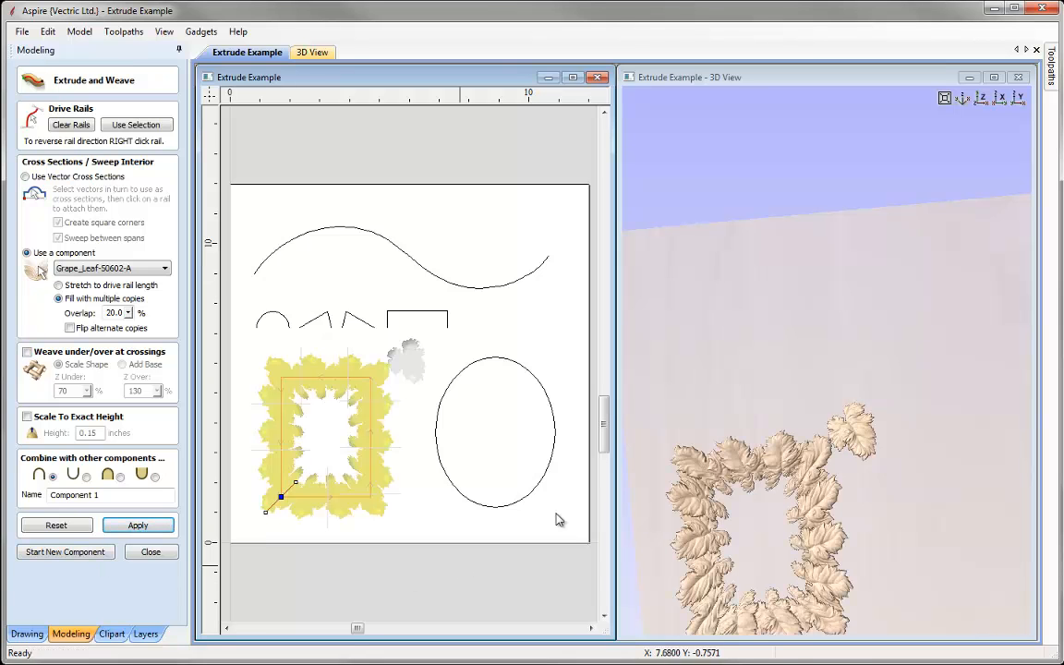
left_click_drag(767, 409, 695, 310)
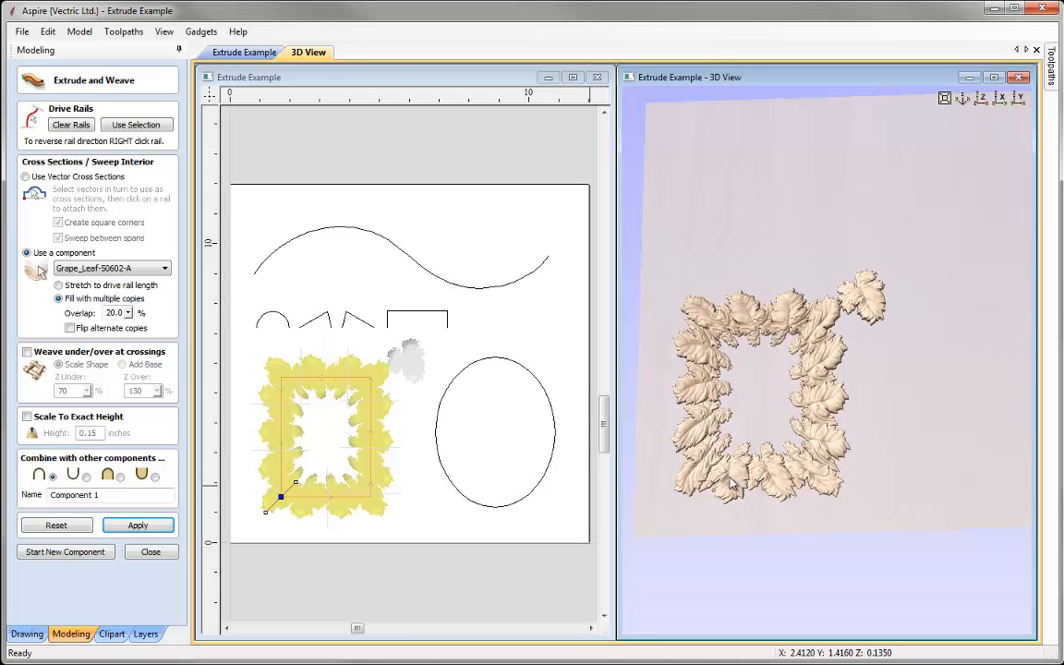
Replace the rectangular rail with the ellipse and extrude the grape leaf around it as multiple unflipped copies with 20% overlap
left_click(67, 127)
left_click(449, 404)
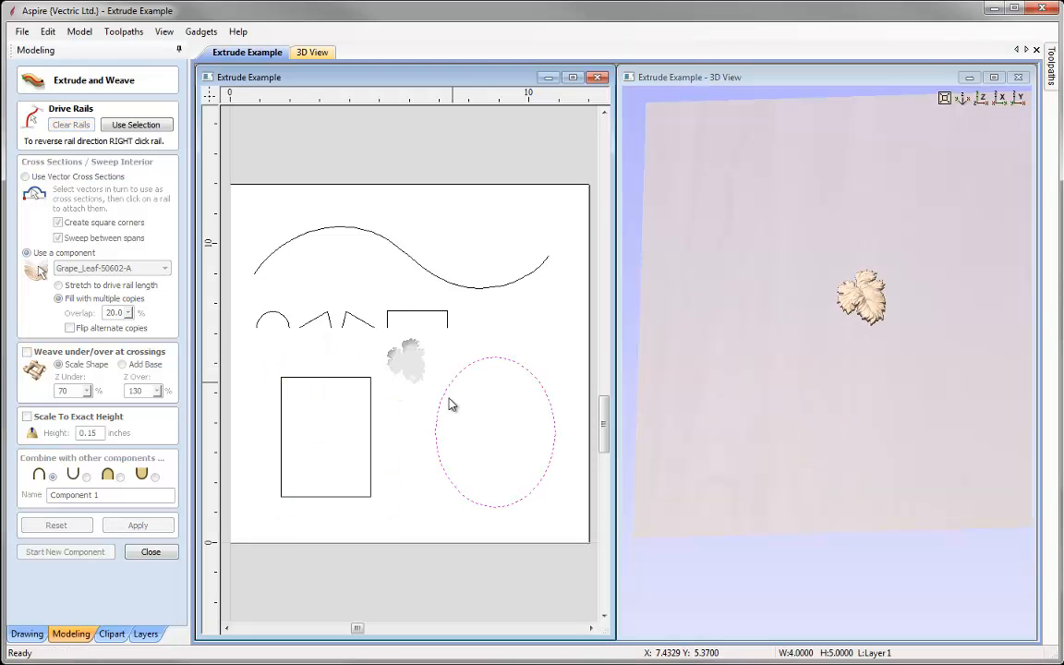
left_click(148, 125)
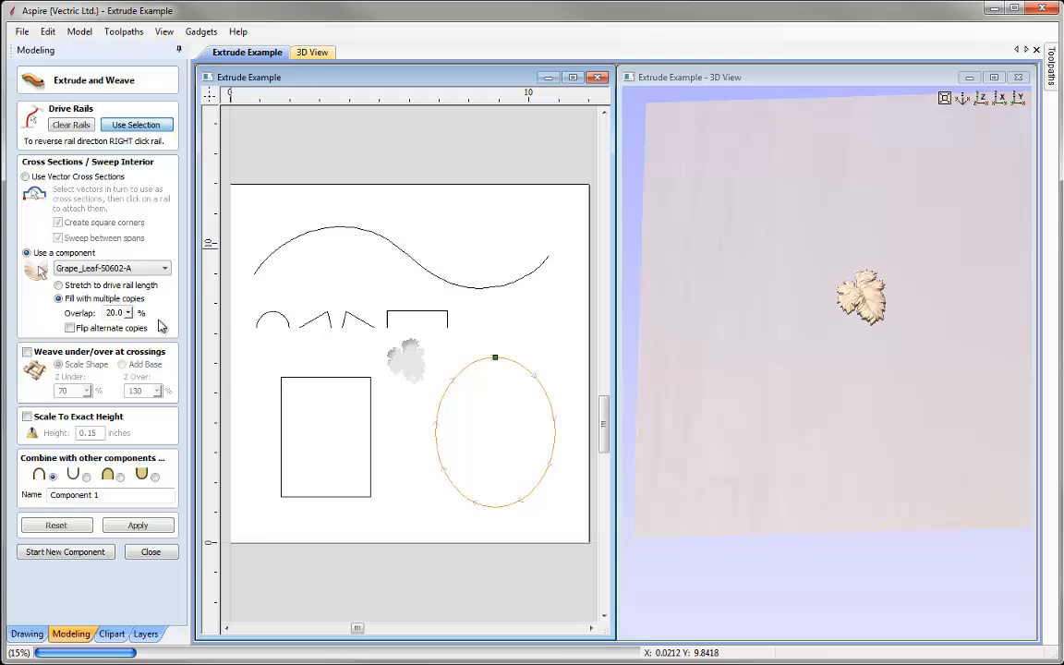
left_click(154, 526)
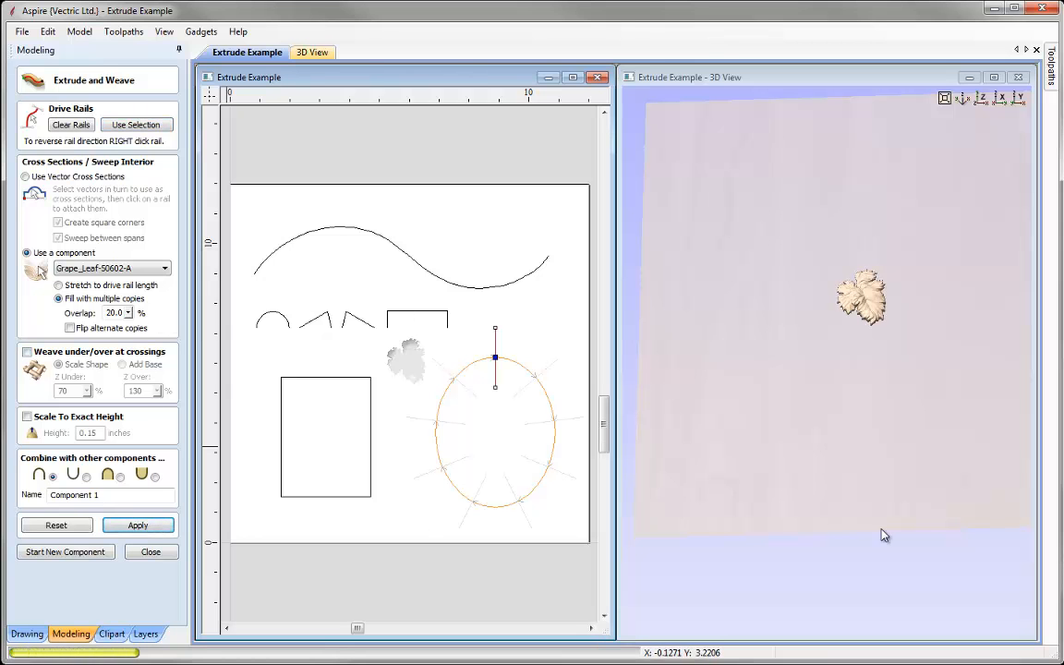
left_click_drag(858, 489, 852, 494)
scroll(852, 494, "down", 2)
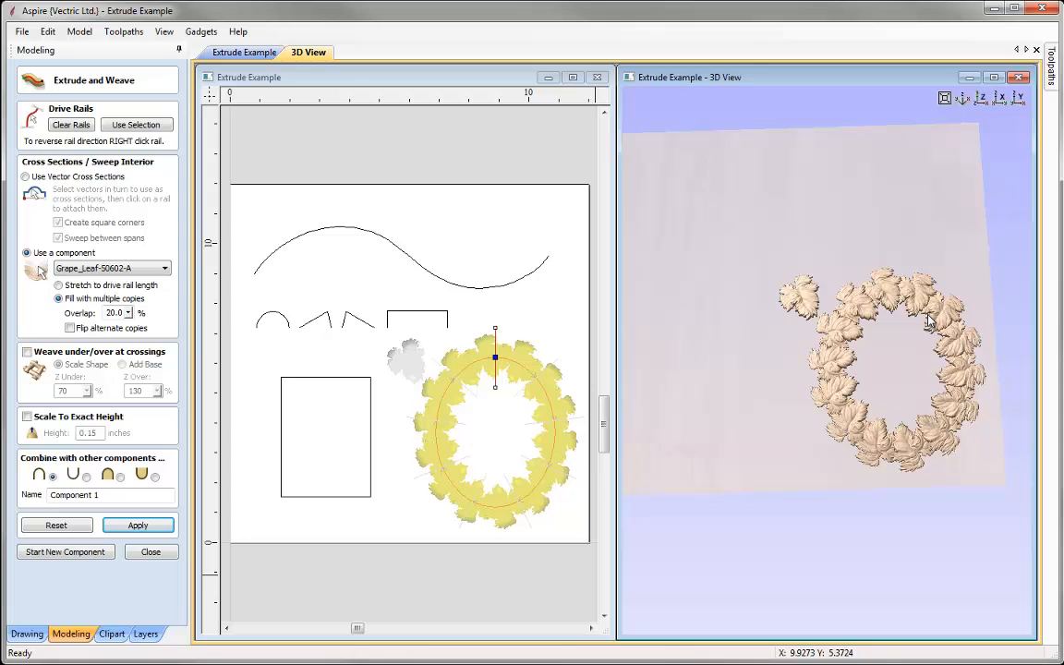
Flip alternate leaf copies around the ellipse, reapply the extrusion, and close Extrude and Weave to inspect the wreath component
left_click(71, 328)
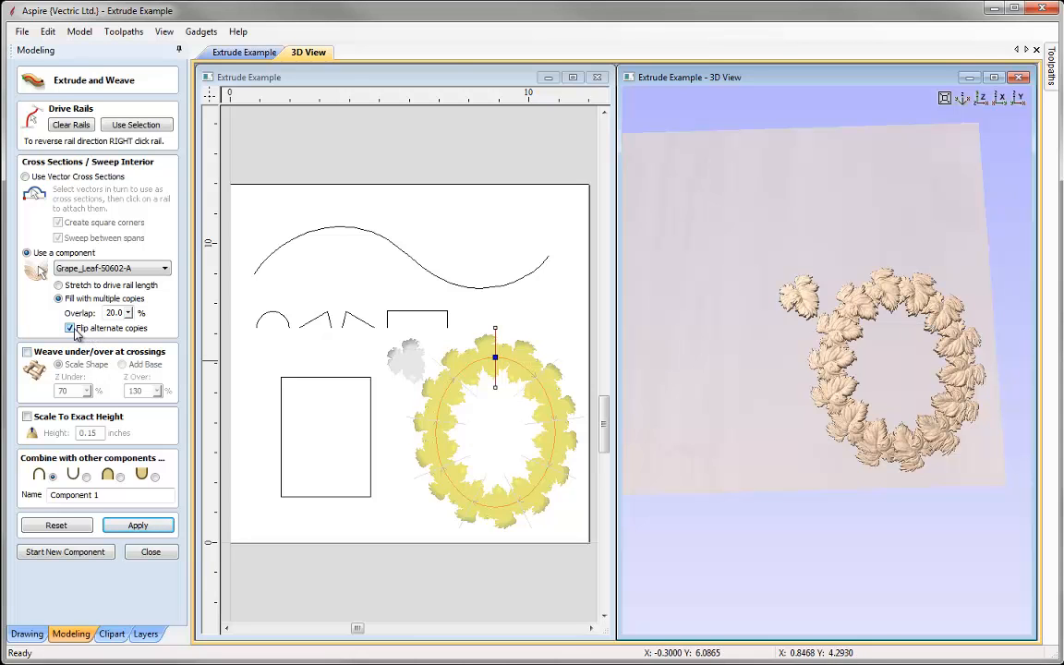
left_click(142, 526)
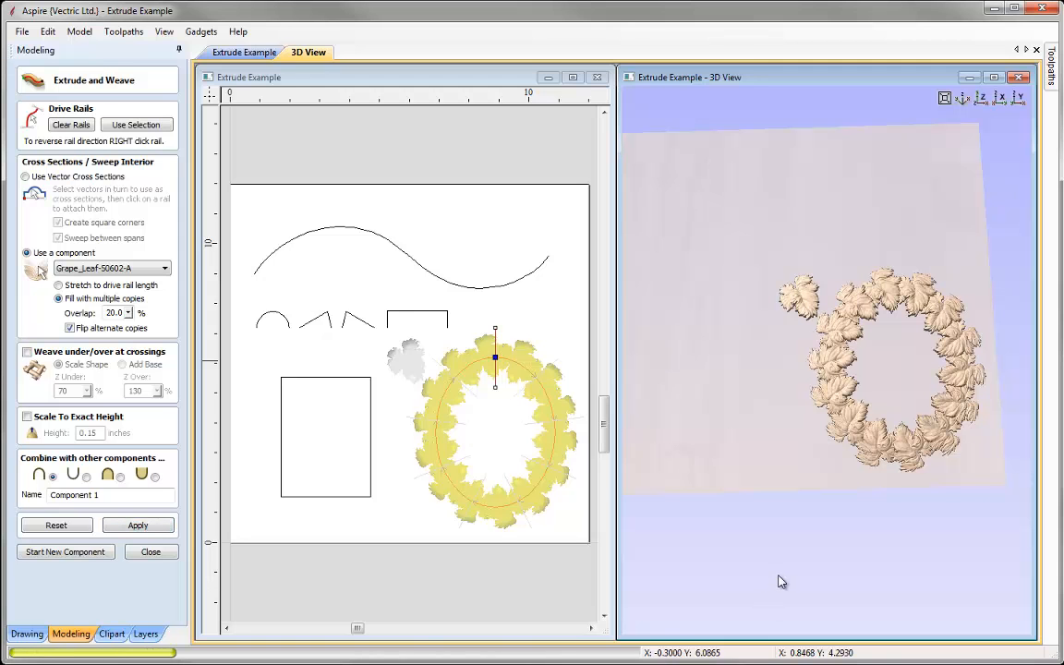
left_click_drag(937, 455, 818, 338)
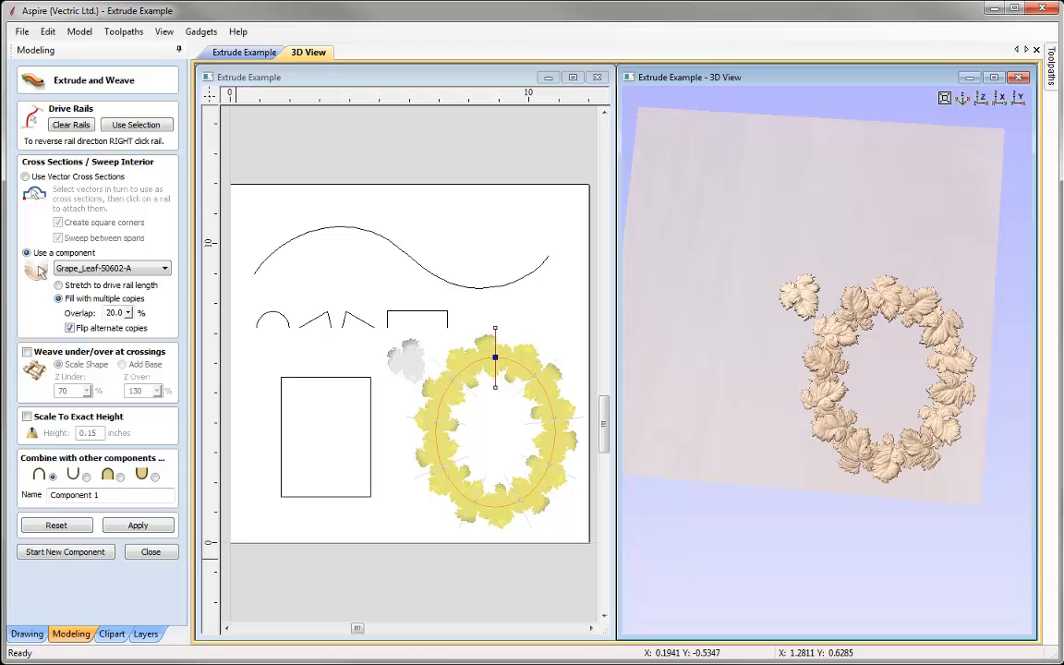
left_click(148, 552)
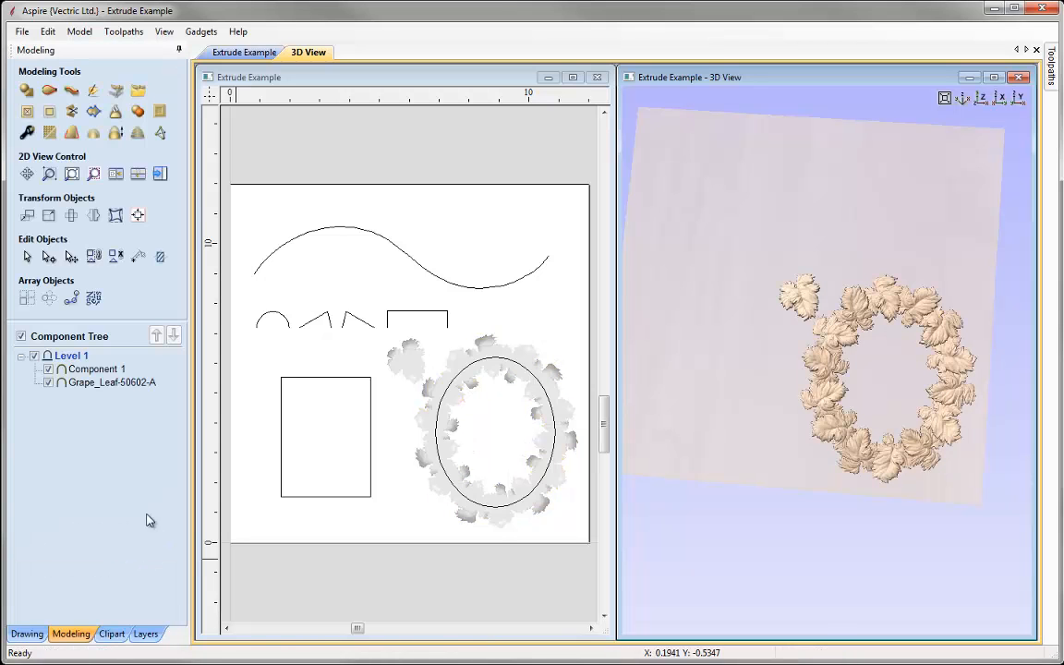
left_click(96, 368)
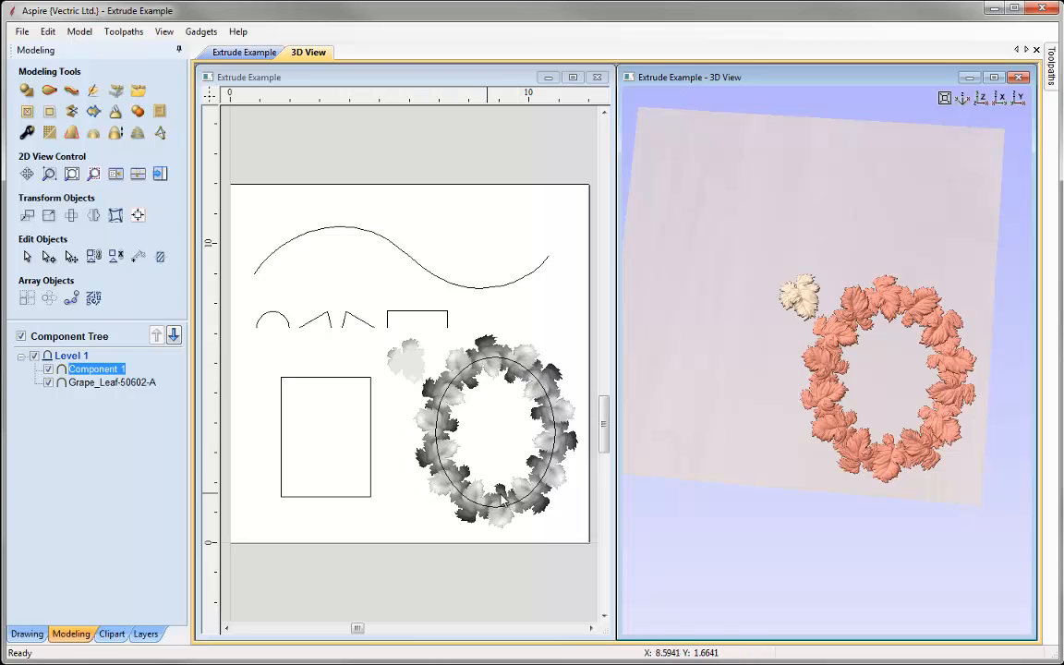
left_click(66, 455)
Close the Extrude Example file without saving its changes
left_click(21, 32)
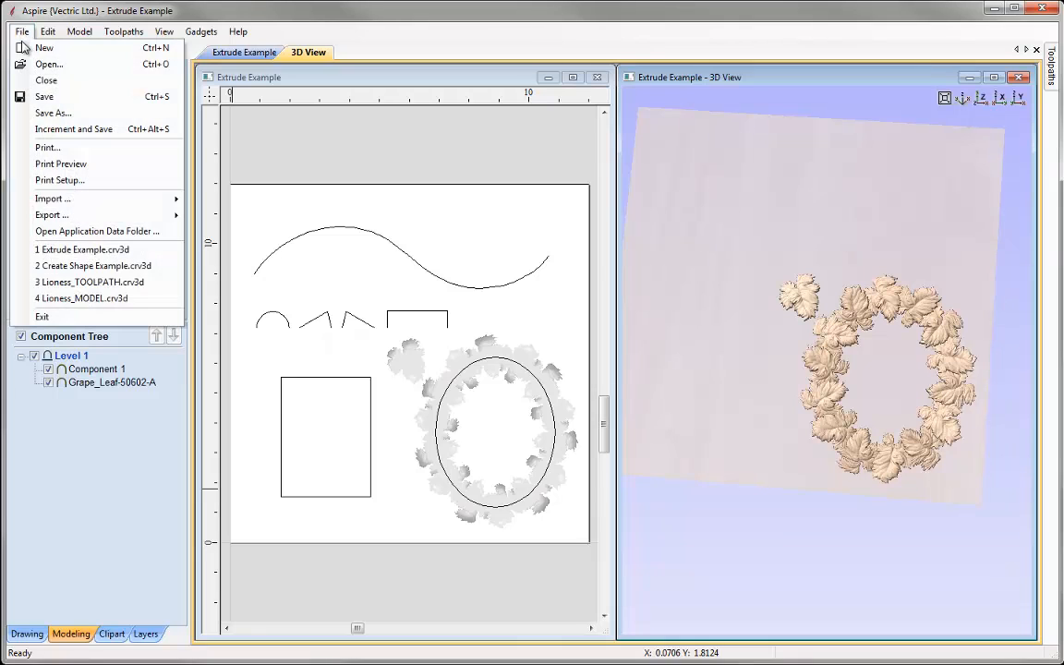
left_click(48, 80)
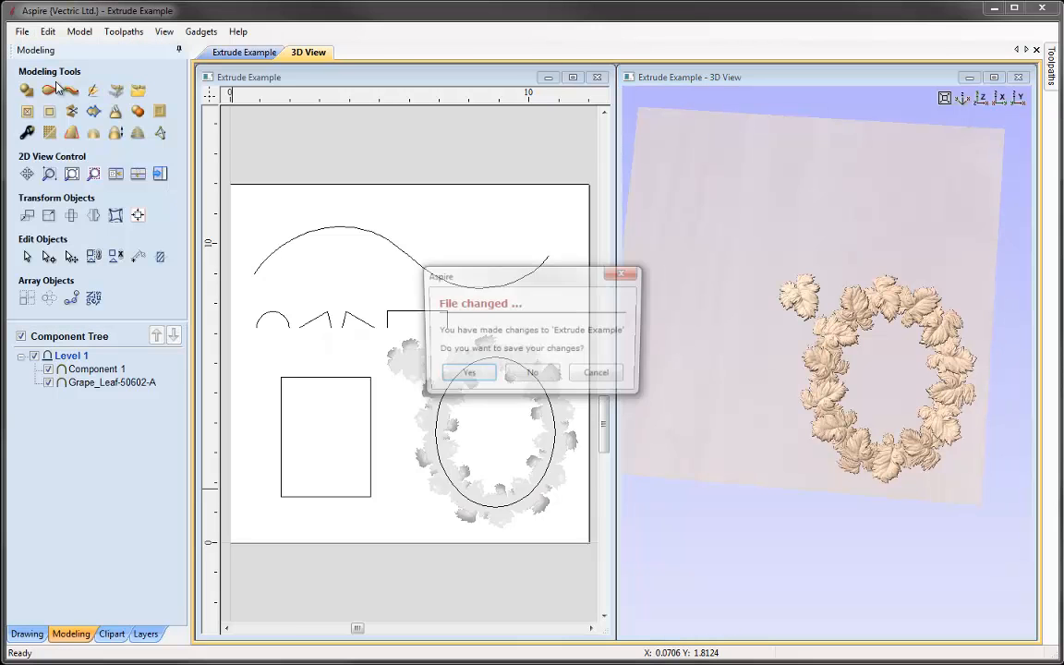
left_click(533, 378)
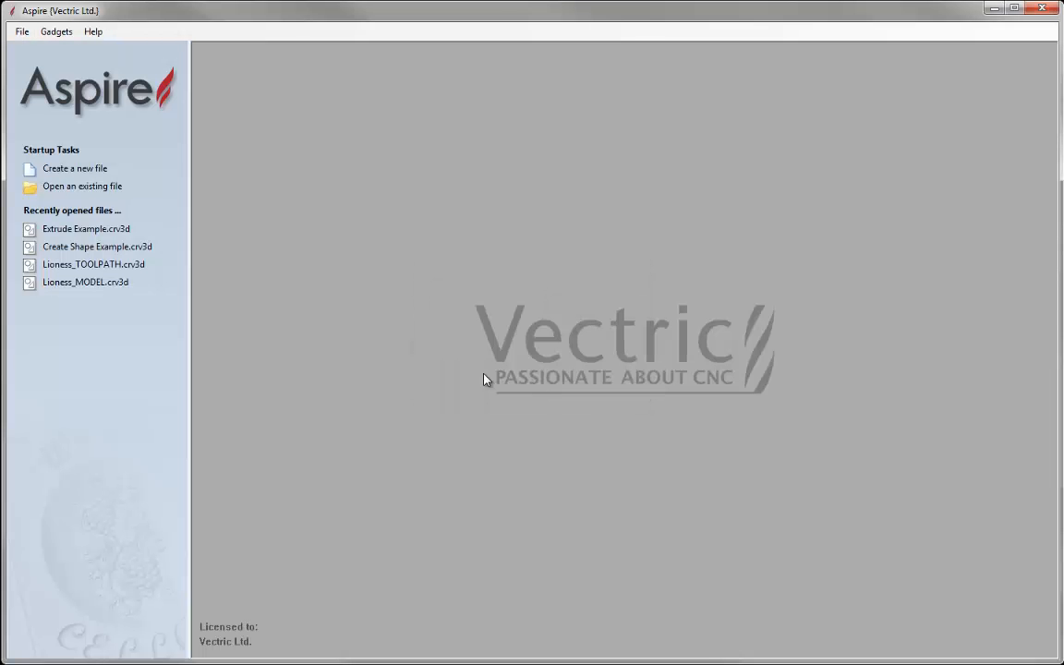
Open Weave Example.crv3d from the ExtrudeWeaveGuide_FILES folder and show the 2D and 3D views side by side
left_click(96, 189)
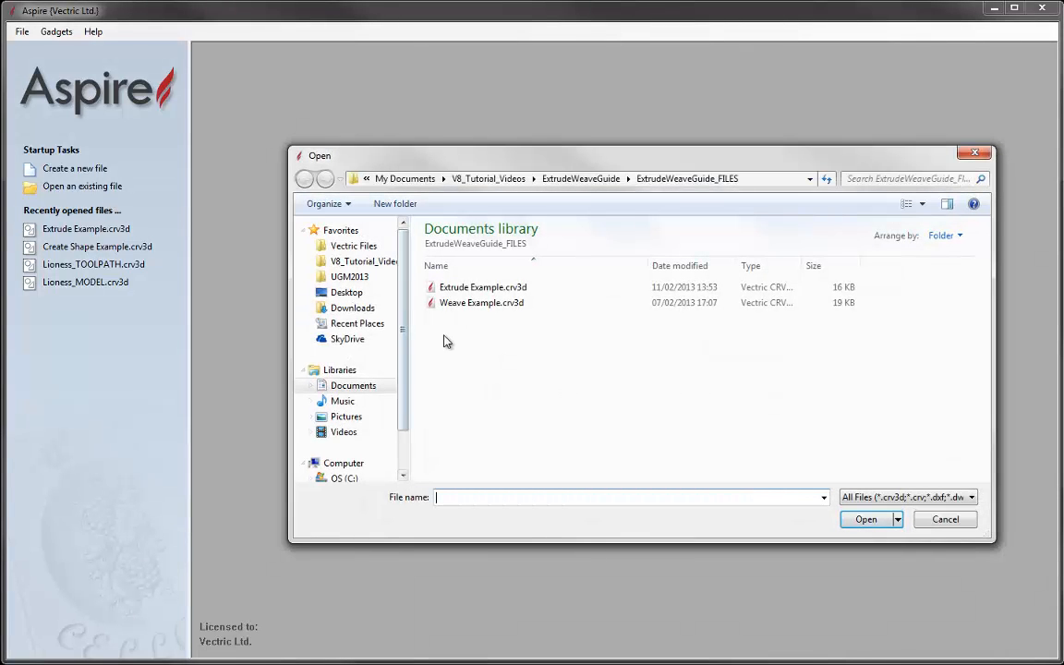
left_click(465, 308)
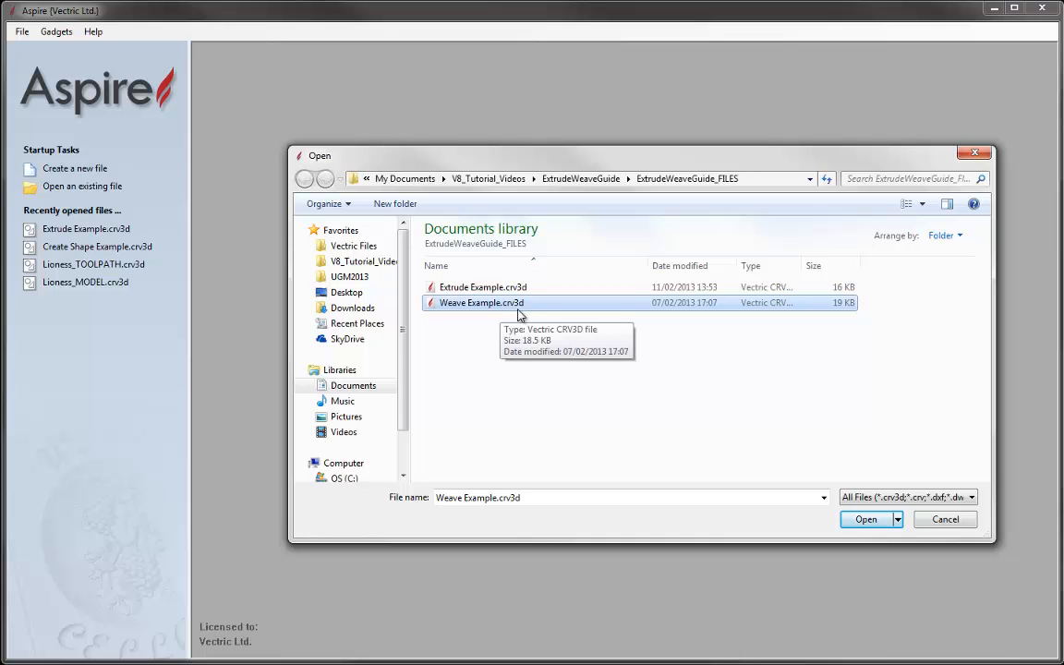
left_click(869, 521)
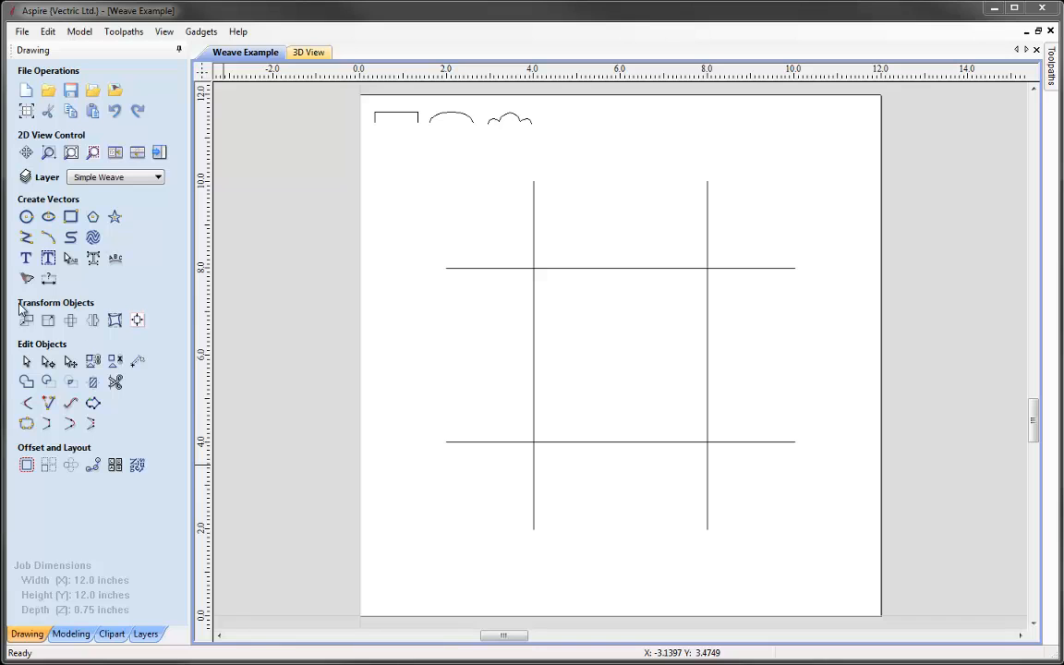
left_click(115, 154)
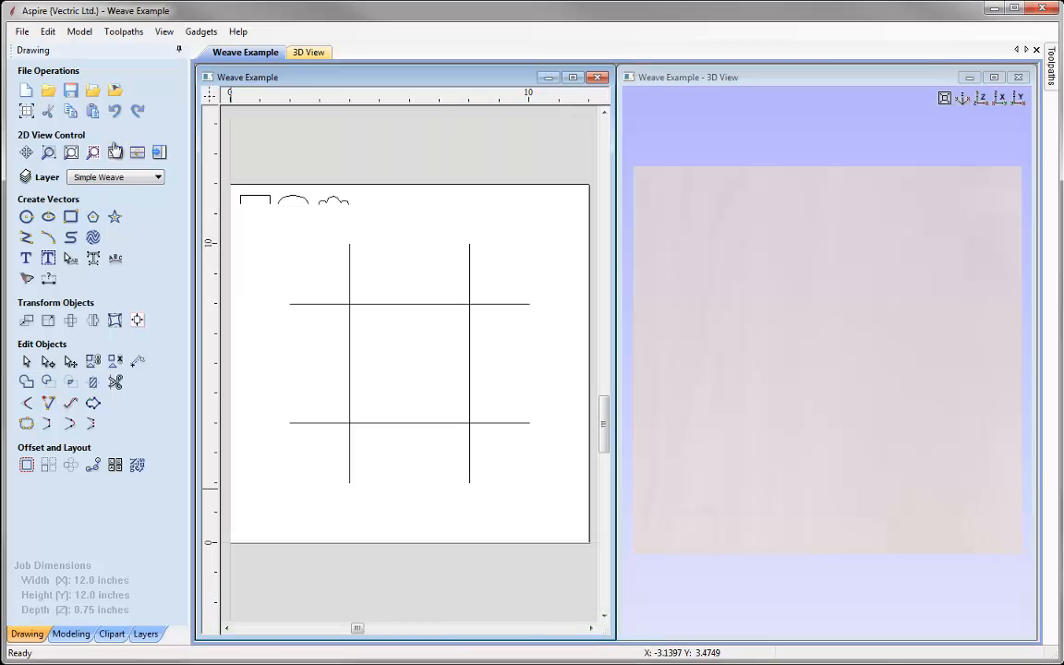
Extrude the open rectangular cross section along the four crossing straight lines as drive rails, with weaving off
left_click(72, 634)
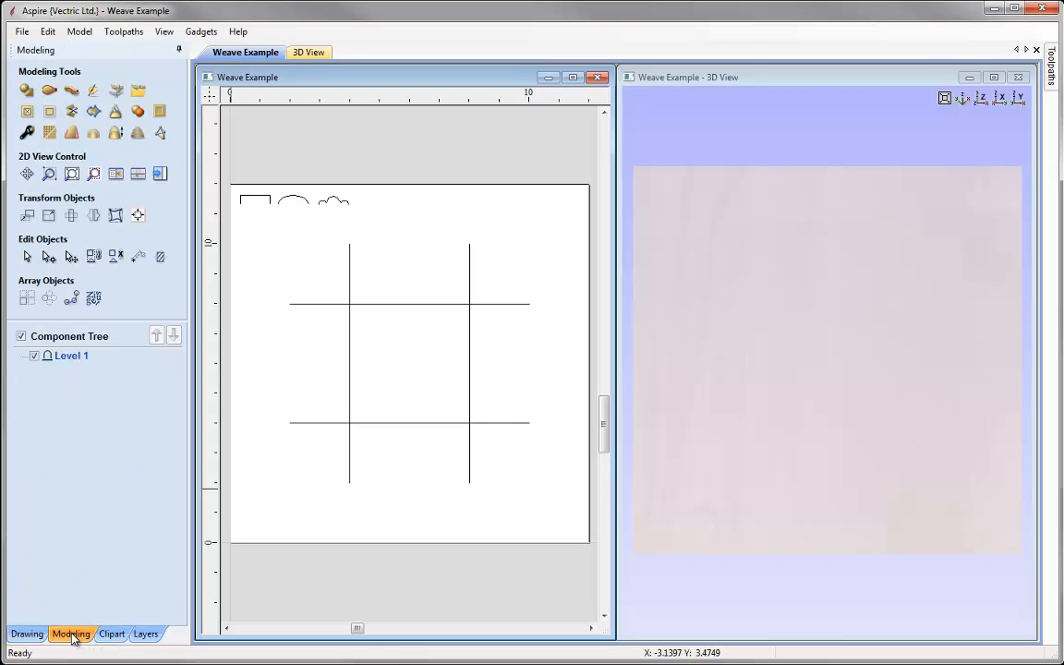
left_click(70, 91)
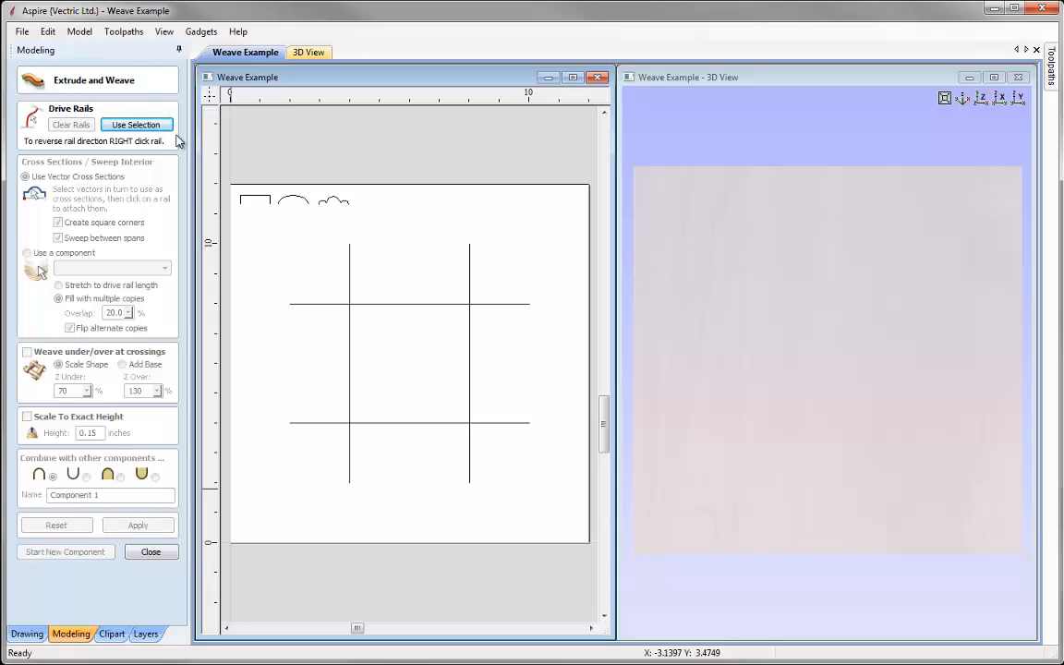
left_click_drag(262, 228, 582, 528)
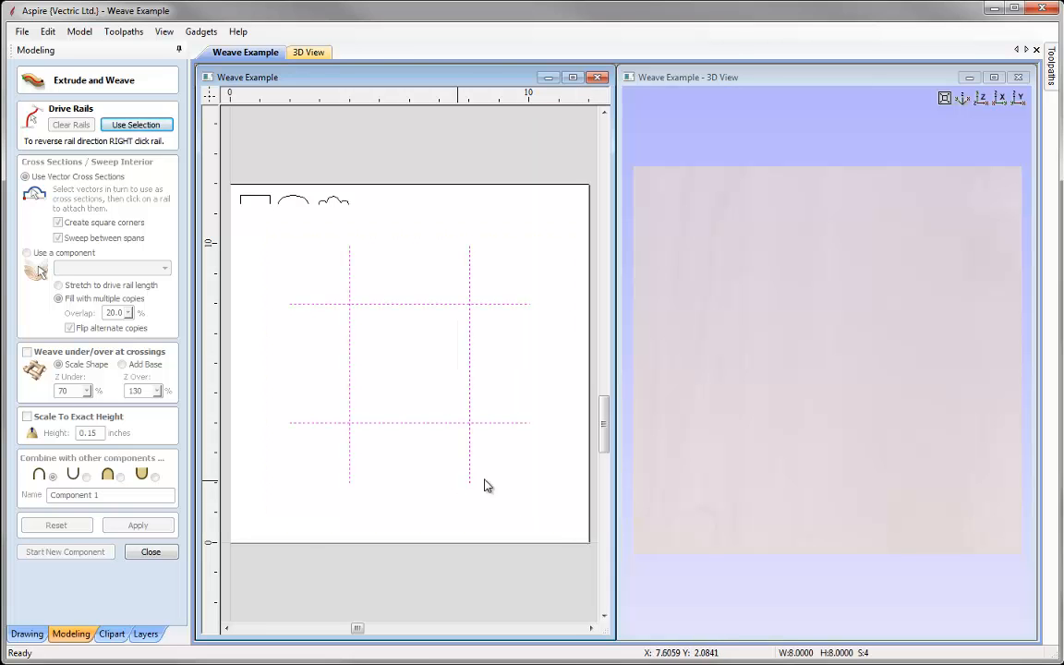
left_click(143, 128)
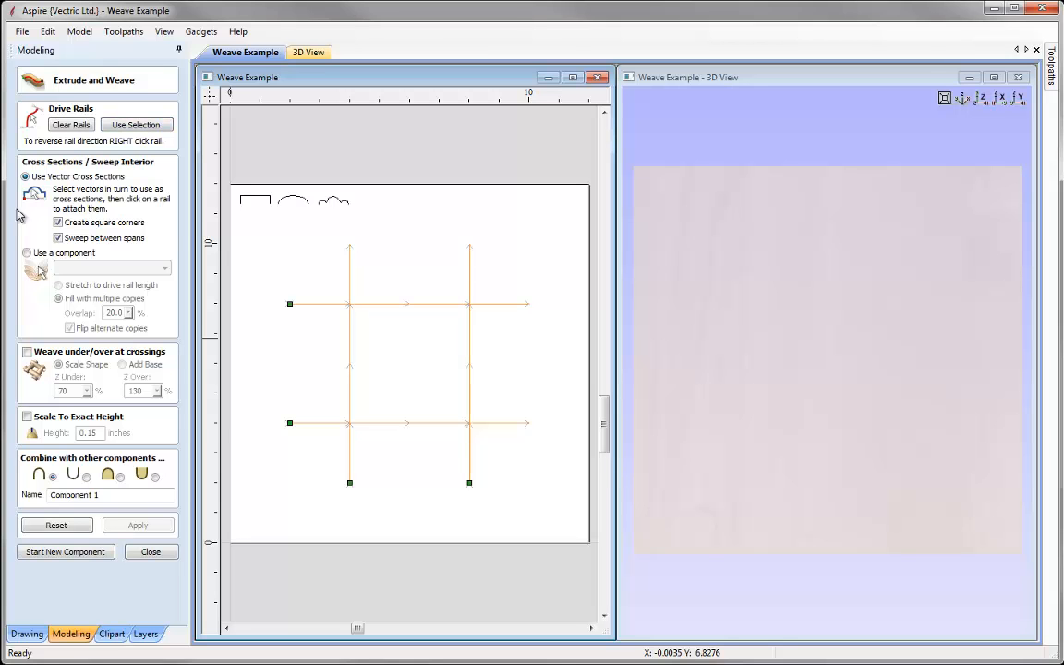
left_click(259, 203)
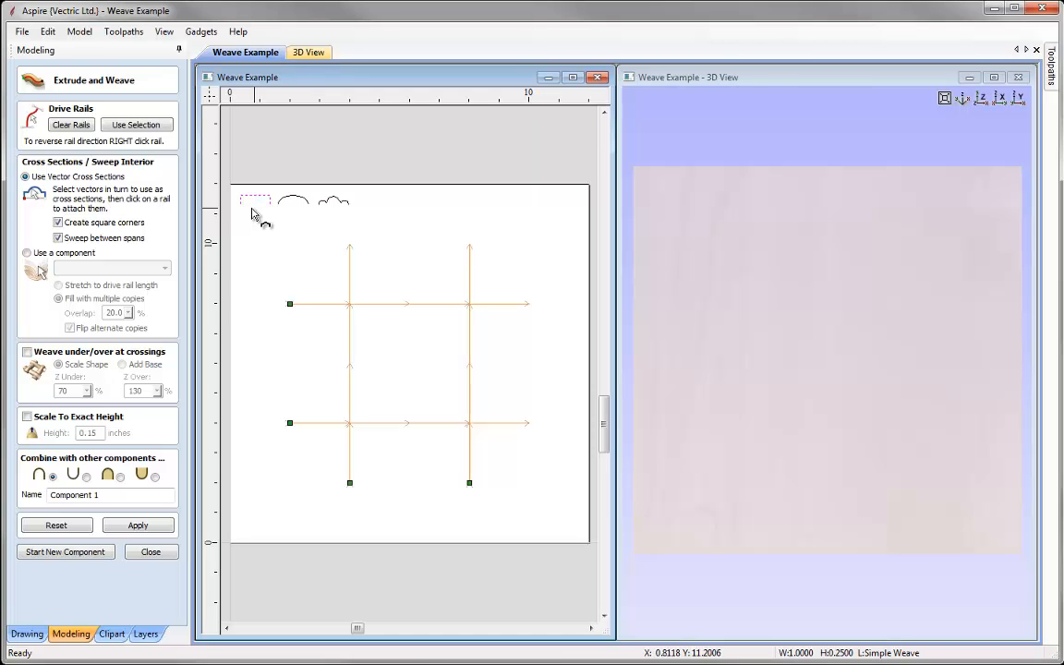
left_click(138, 526)
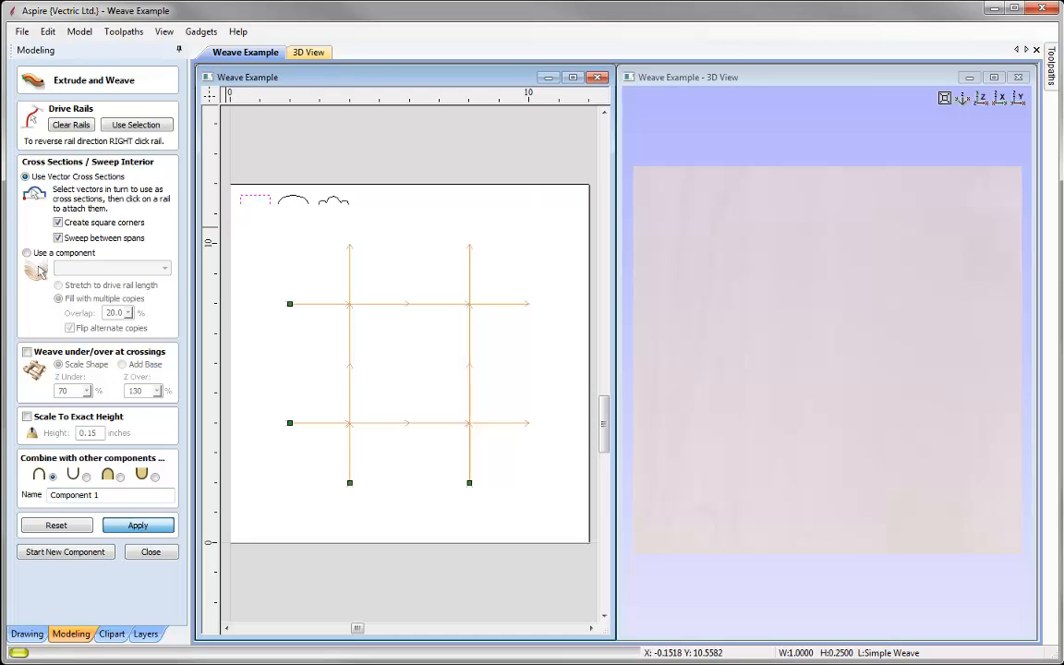
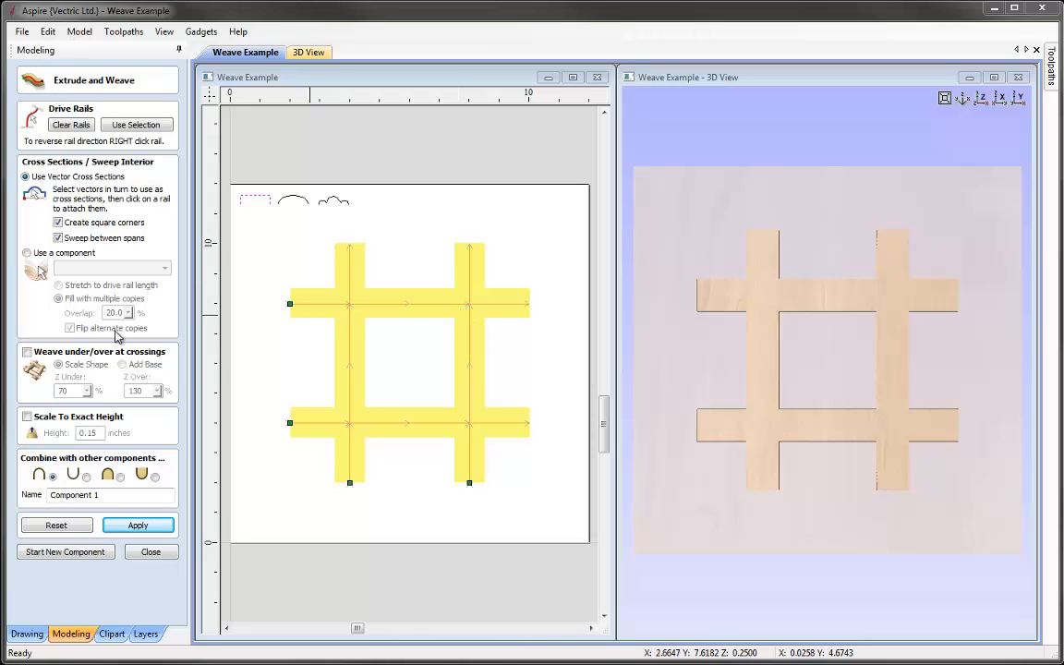
Enable weaving under and over at crossings with Z Under and Z Over both at 100%, and reapply the extrusion
left_click(27, 352)
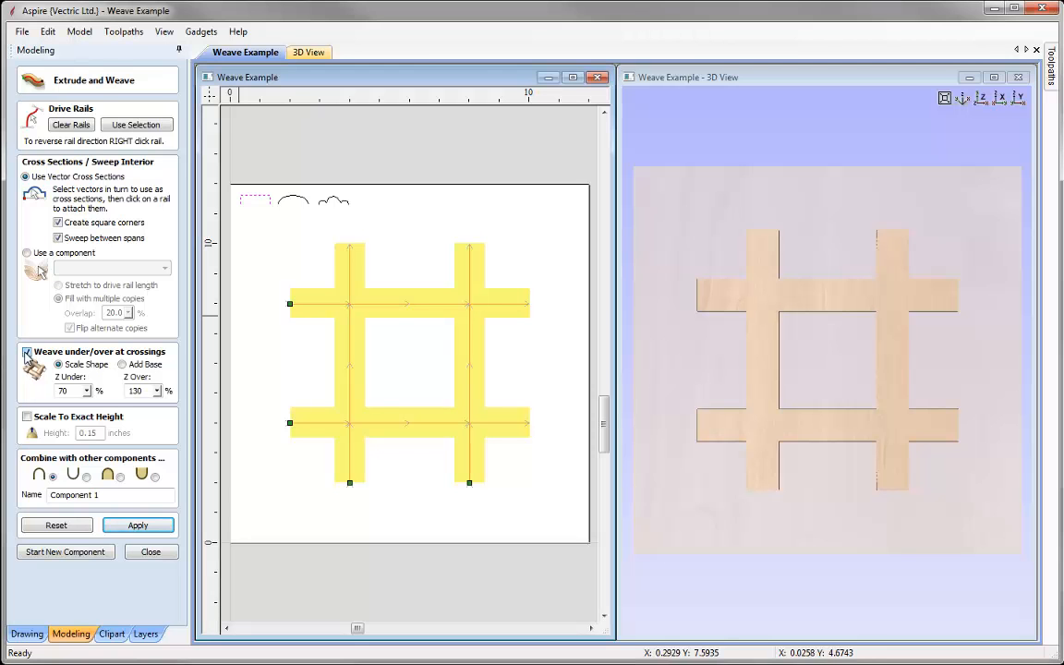
double_click(77, 389)
key("Tab")
type("1")
left_click(142, 526)
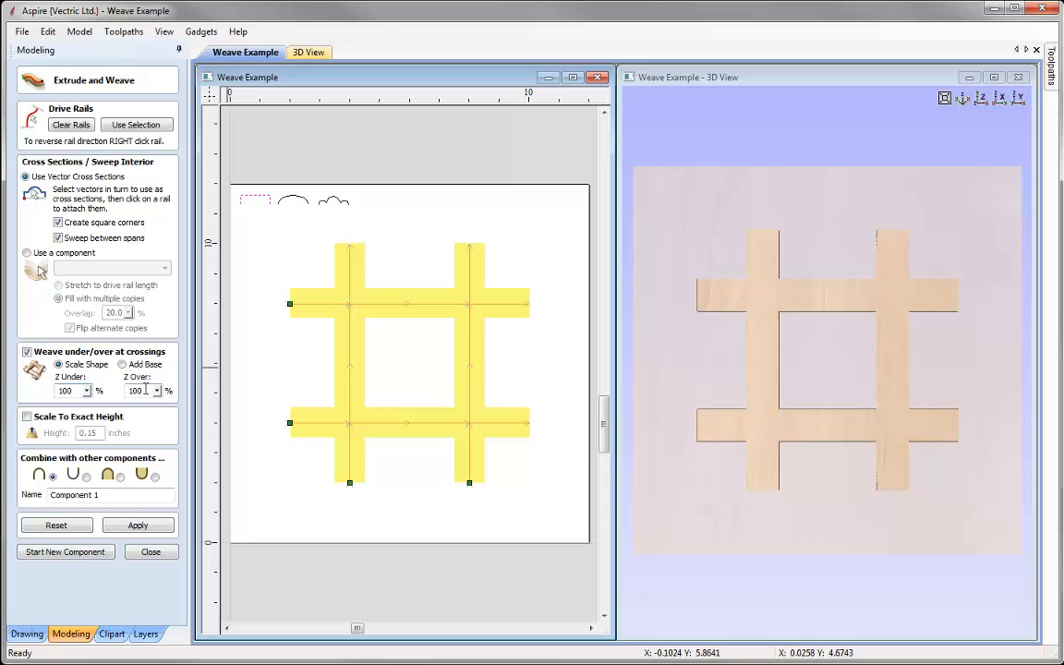
Set Z Under to 50%, reapply the weave and view the crossing strips at an angle in 3D
double_click(75, 391)
type("50")
left_click(148, 529)
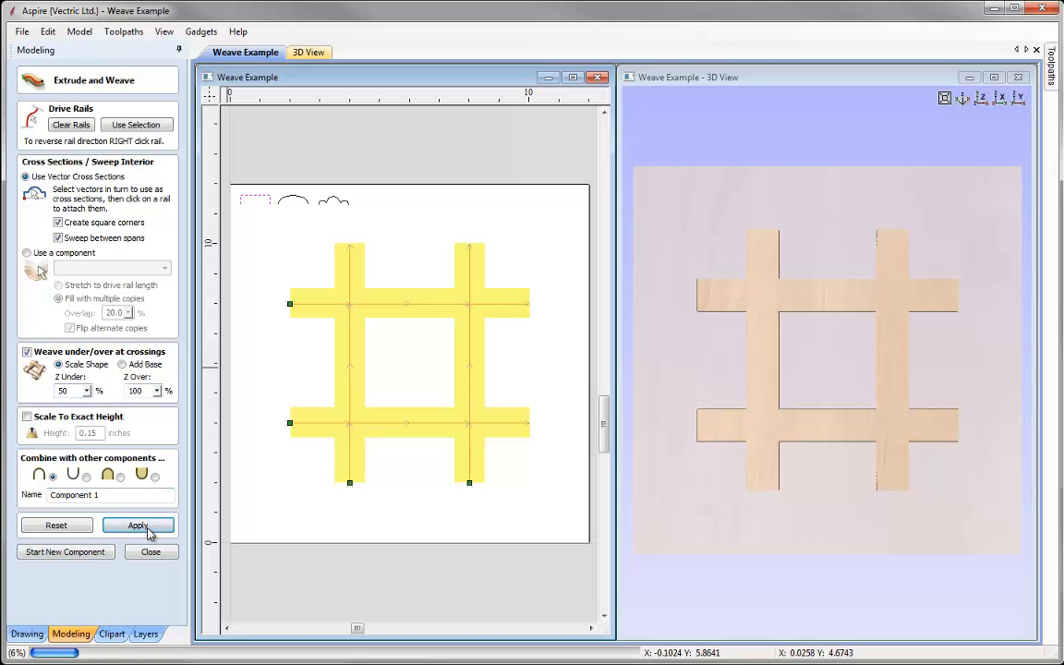
left_click_drag(810, 523, 811, 279)
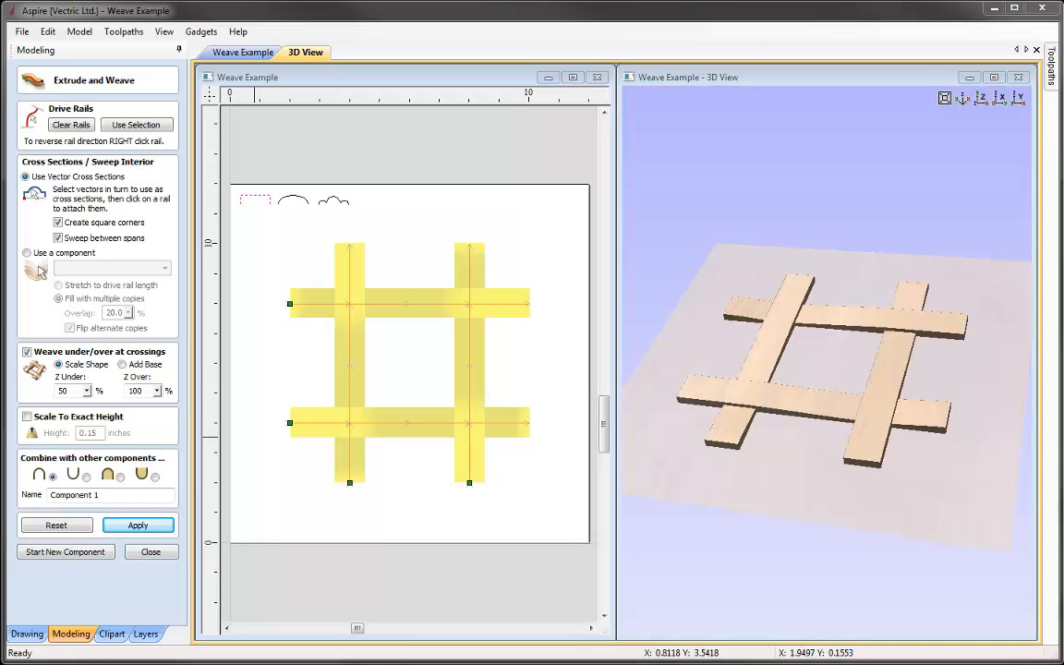
Reapply the weave with Z Under at 100%, and again with Z Over raised to 150%
left_click_drag(73, 392, 35, 398)
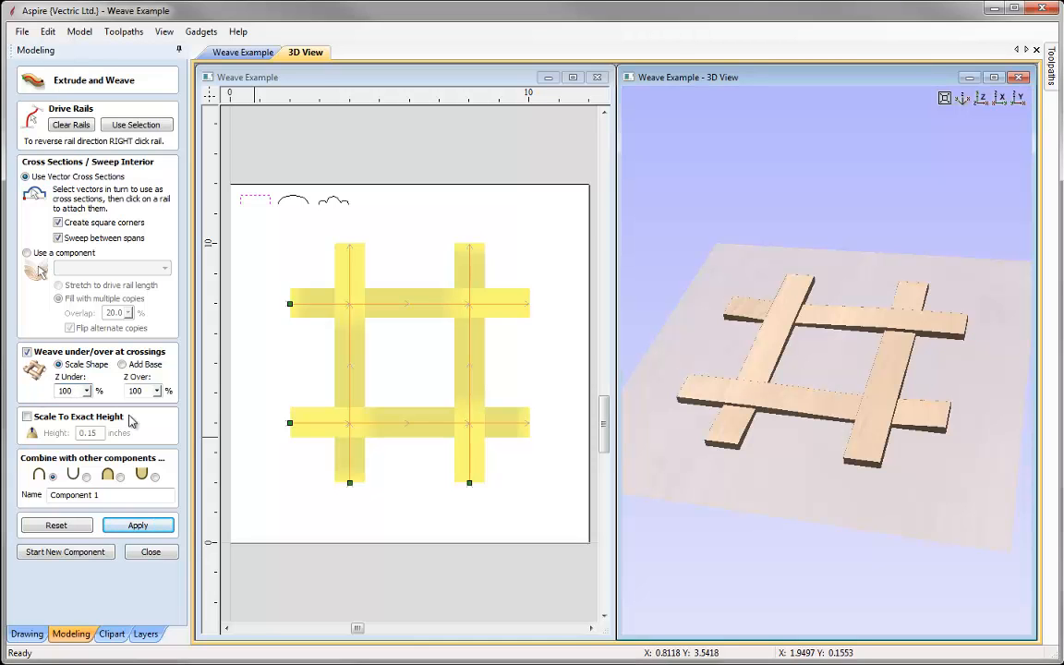
left_click(139, 526)
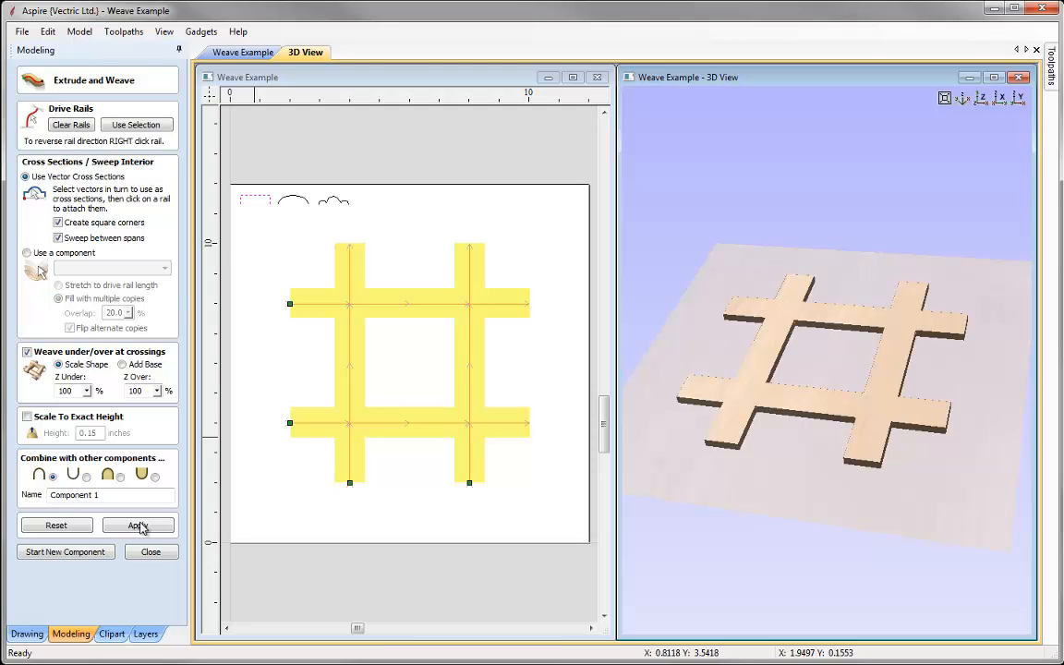
left_click_drag(145, 390, 126, 395)
key("BackSpace")
key("ctrl+z")
type("15")
left_click(142, 525)
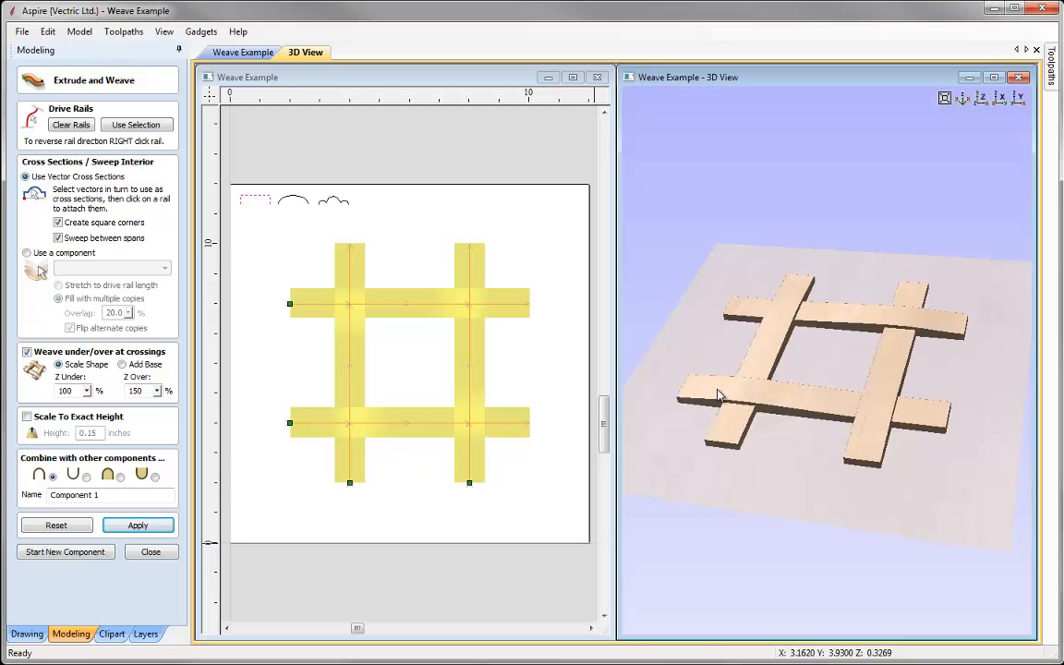
Set Z Under to 50% while keeping Z Over at 150%, and reapply the weave with the rectangular cross section
double_click(64, 391)
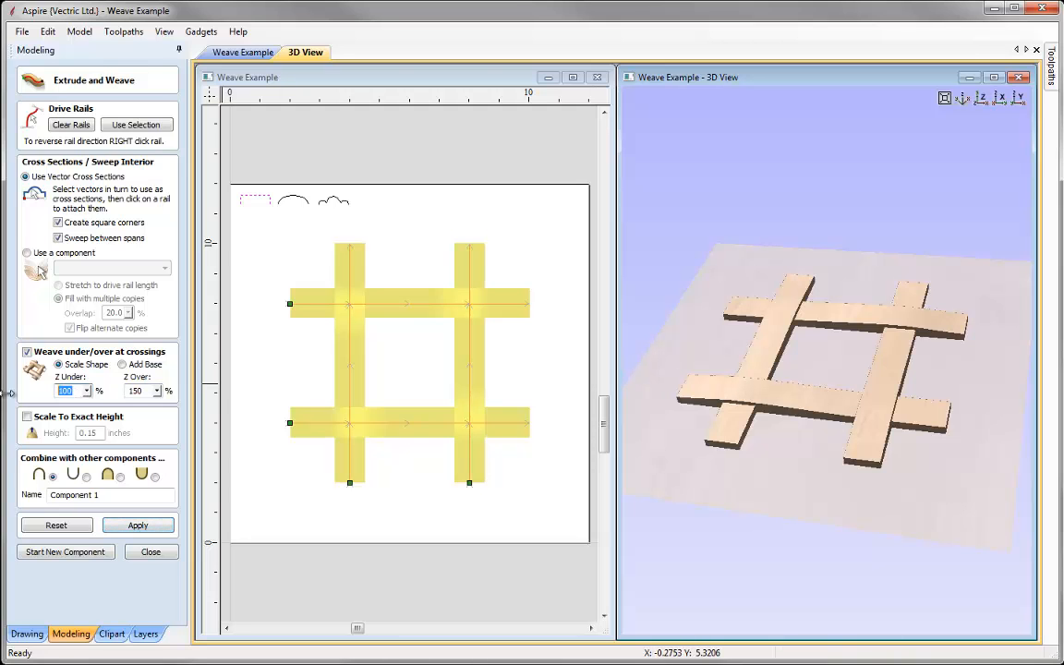
type("5")
left_click(143, 526)
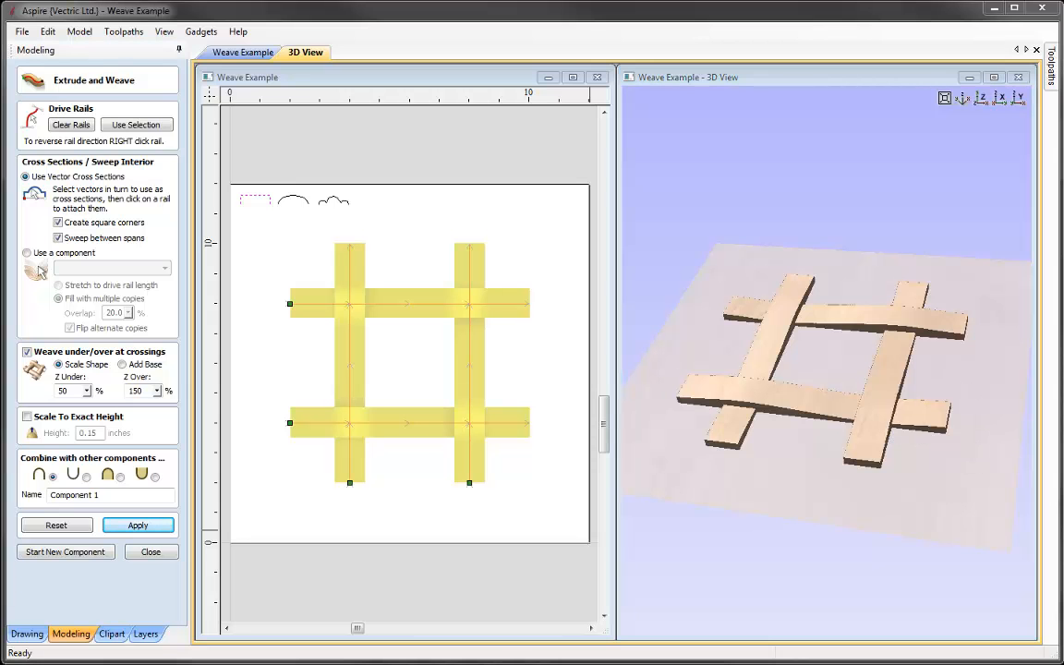
Use the open arc vector as the cross section, reapply the weave and inspect the rounded strips in 3D
left_click(293, 201)
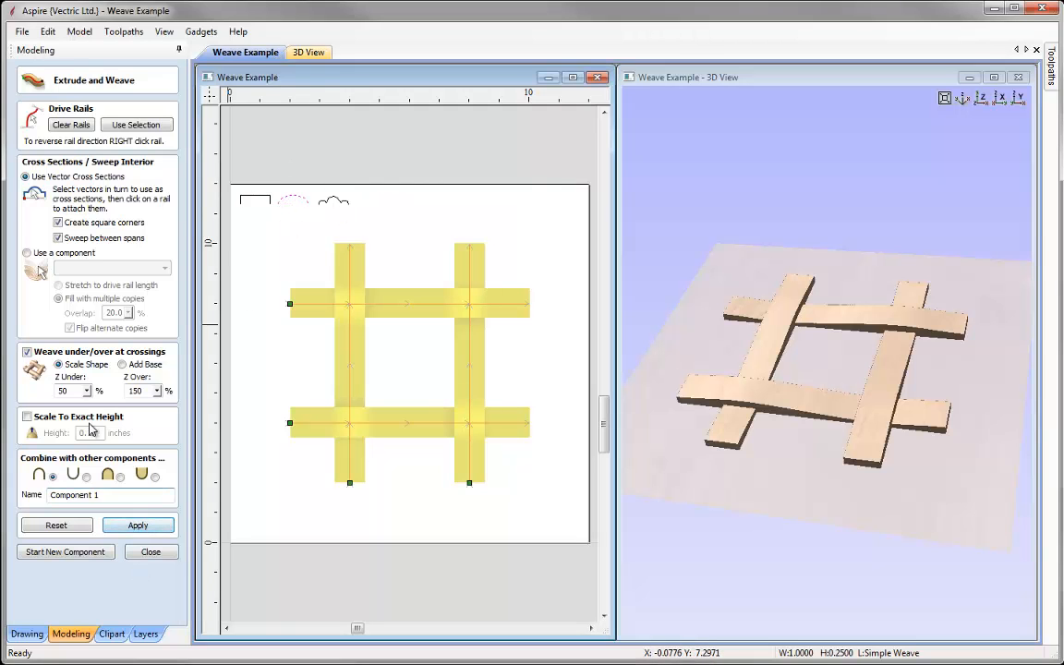
left_click(151, 526)
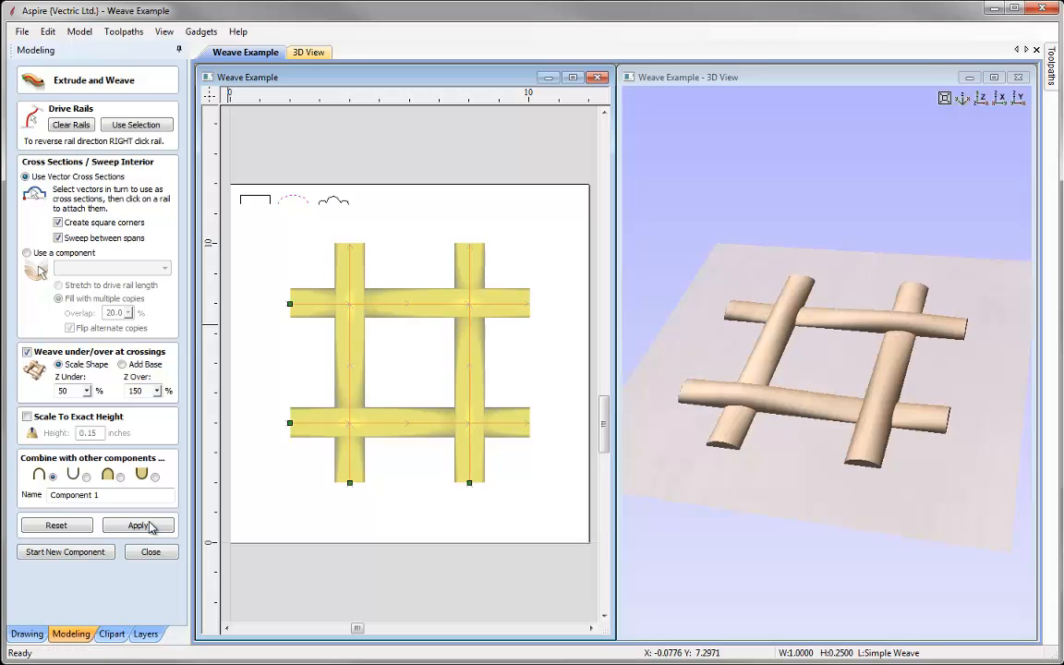
left_click_drag(777, 409, 784, 528)
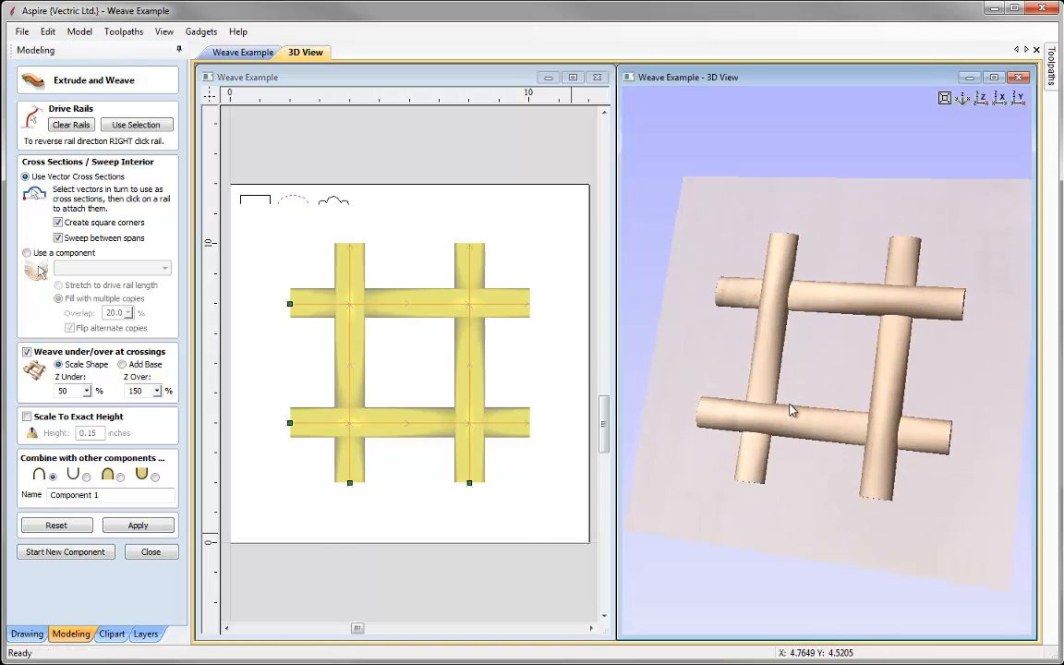
left_click_drag(792, 410, 803, 430)
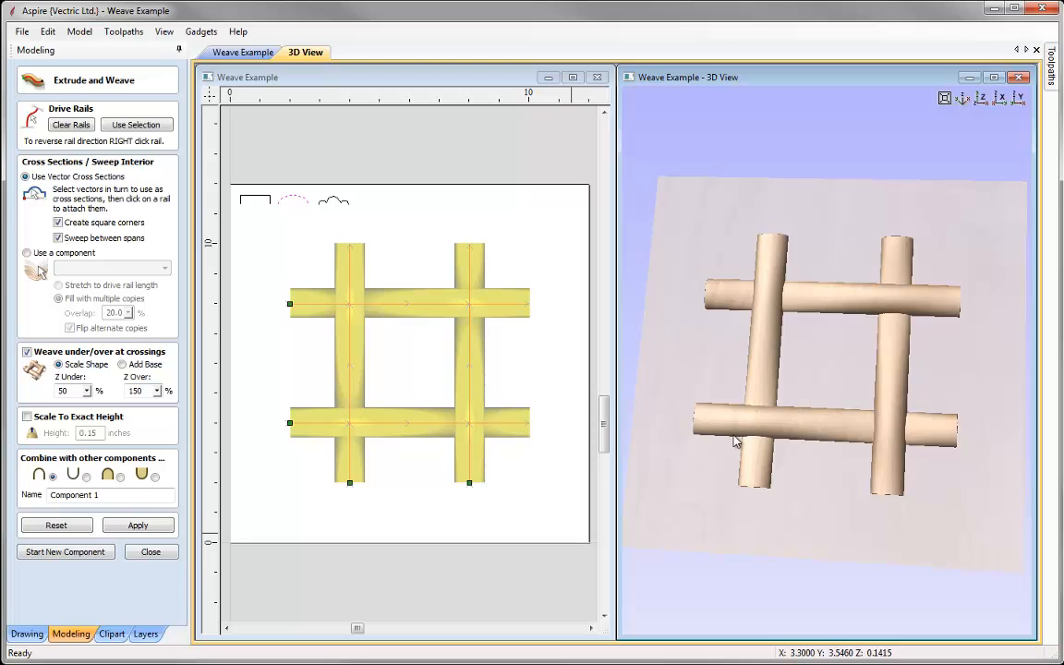
left_click_drag(849, 326, 855, 328)
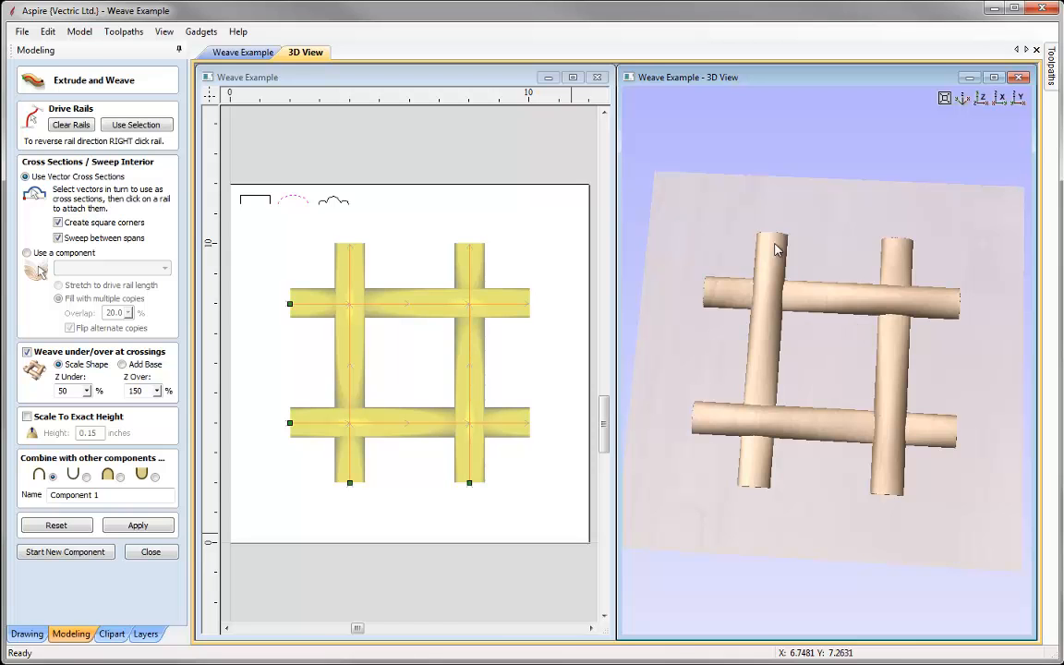
Set Z Under to 30% and Z Over to 170%, reapply the weave and view the rounded strips in 3D
double_click(60, 390)
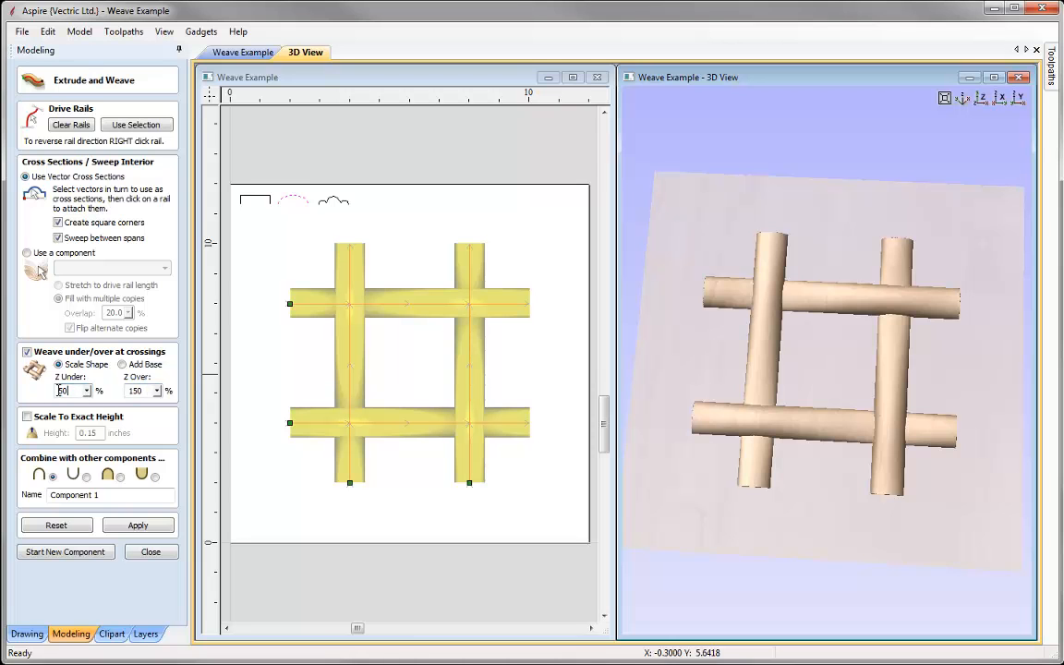
key("Tab")
type("17")
left_click(137, 525)
left_click_drag(828, 397, 806, 462)
mouse_move(829, 380)
left_mouse_down()
mouse_move(778, 292)
mouse_move(862, 392)
mouse_move(805, 369)
mouse_move(817, 384)
left_mouse_up()
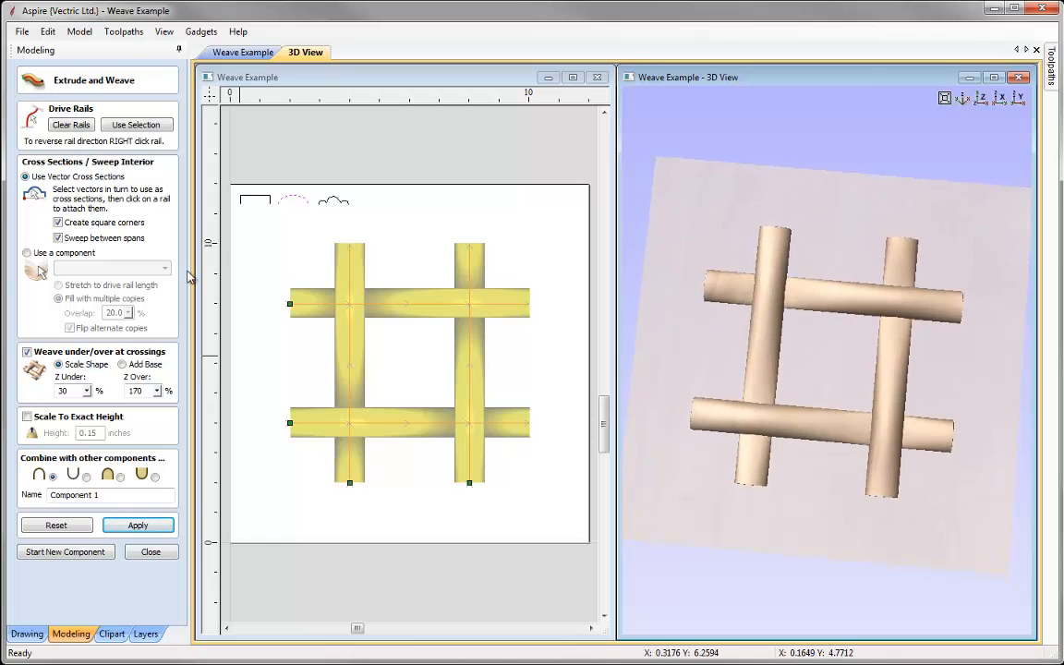
Use the scalloped vector as the cross section, reapply the weave and inspect the crossings from several angles
left_click(330, 207)
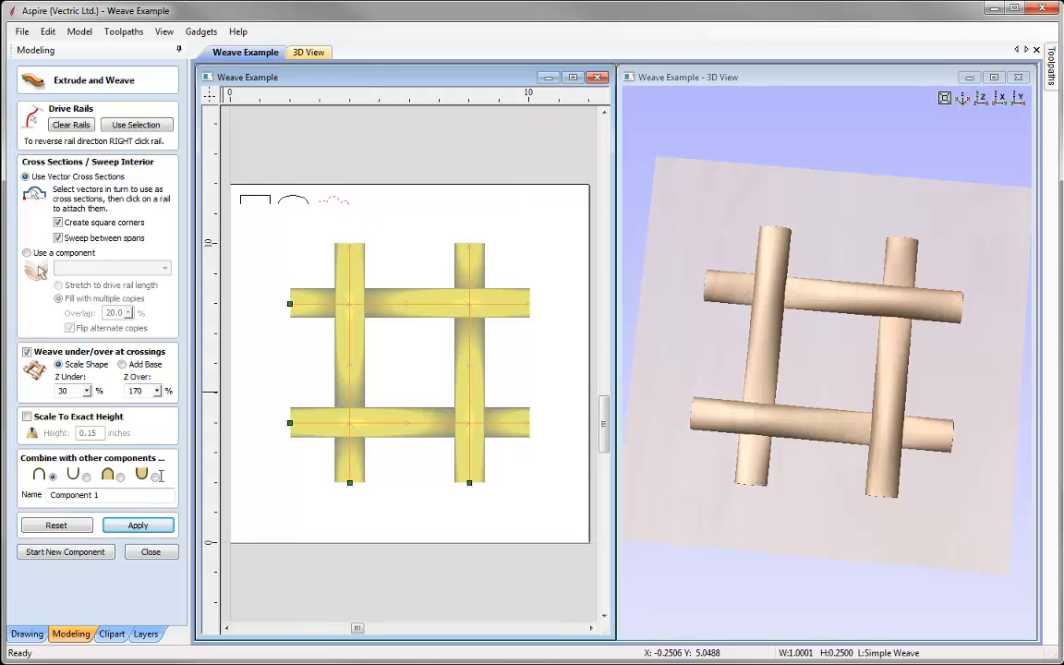
left_click(138, 525)
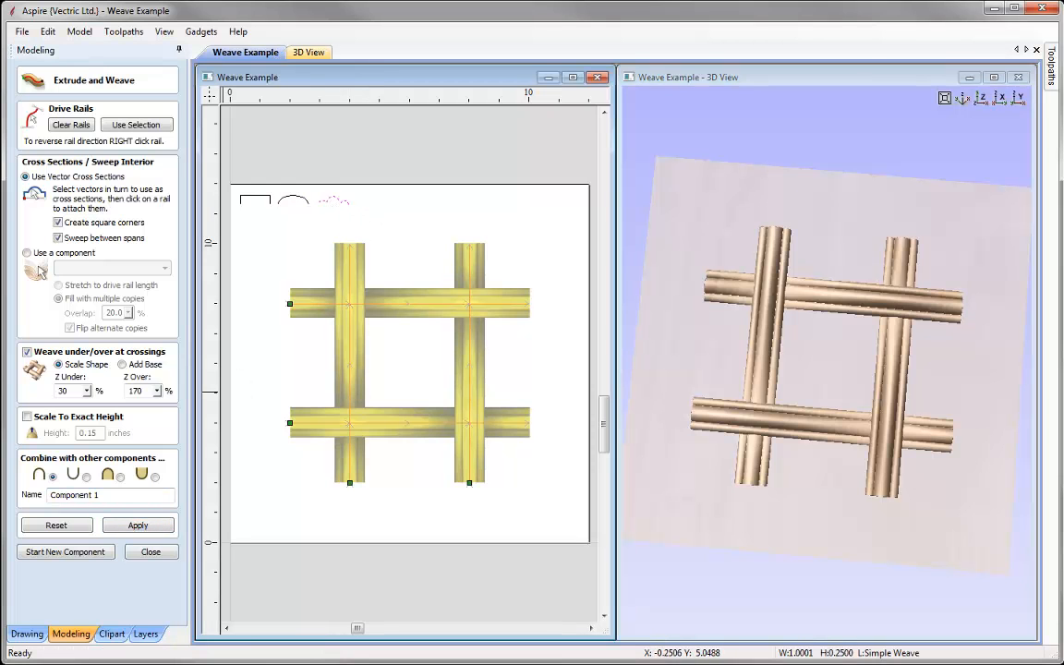
left_click_drag(914, 519, 824, 389)
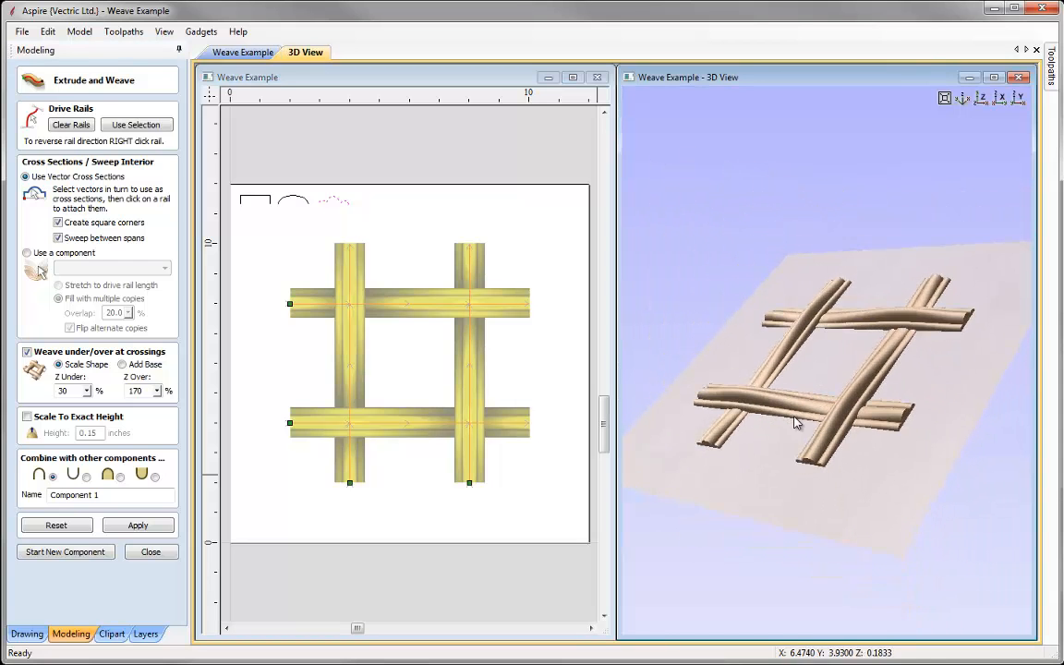
left_click_drag(723, 333, 832, 418)
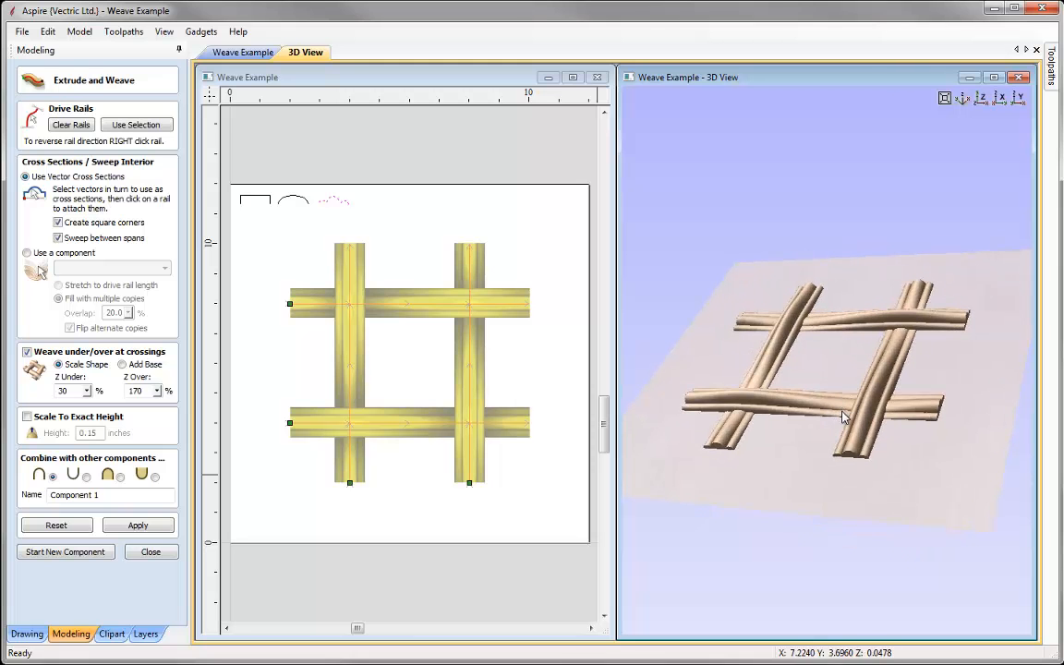
left_click_drag(822, 441, 853, 409)
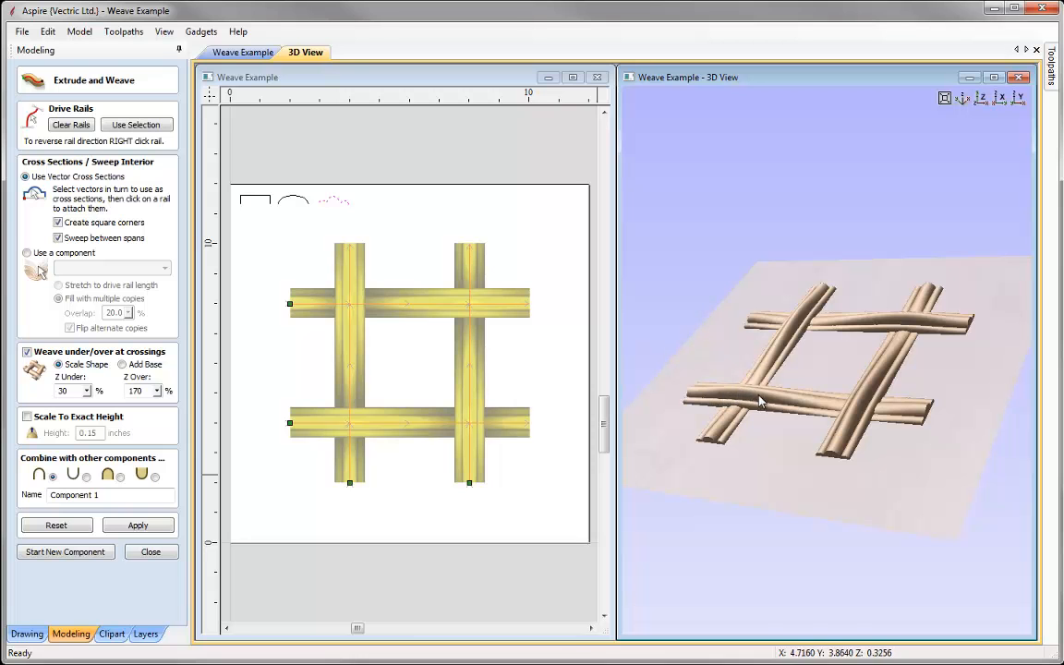
left_click_drag(855, 411, 670, 423)
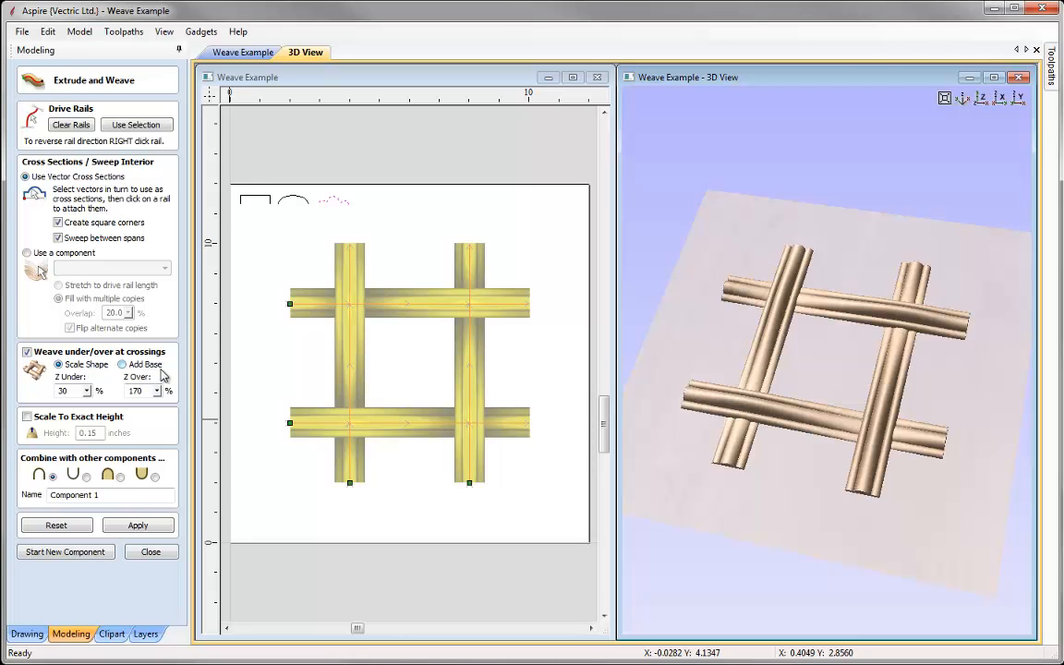
Change the weave method to Add Base with Z Under 0% and Z Over 100%, reapply and view the crossings in 3D
left_click(123, 365)
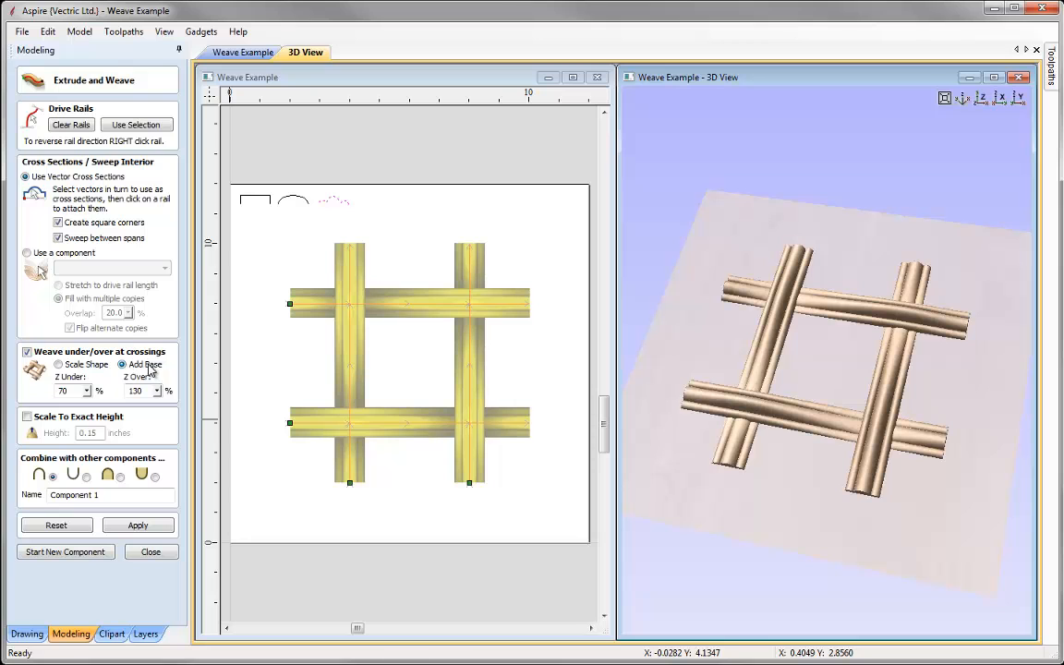
double_click(60, 390)
double_click(135, 391)
left_click(140, 526)
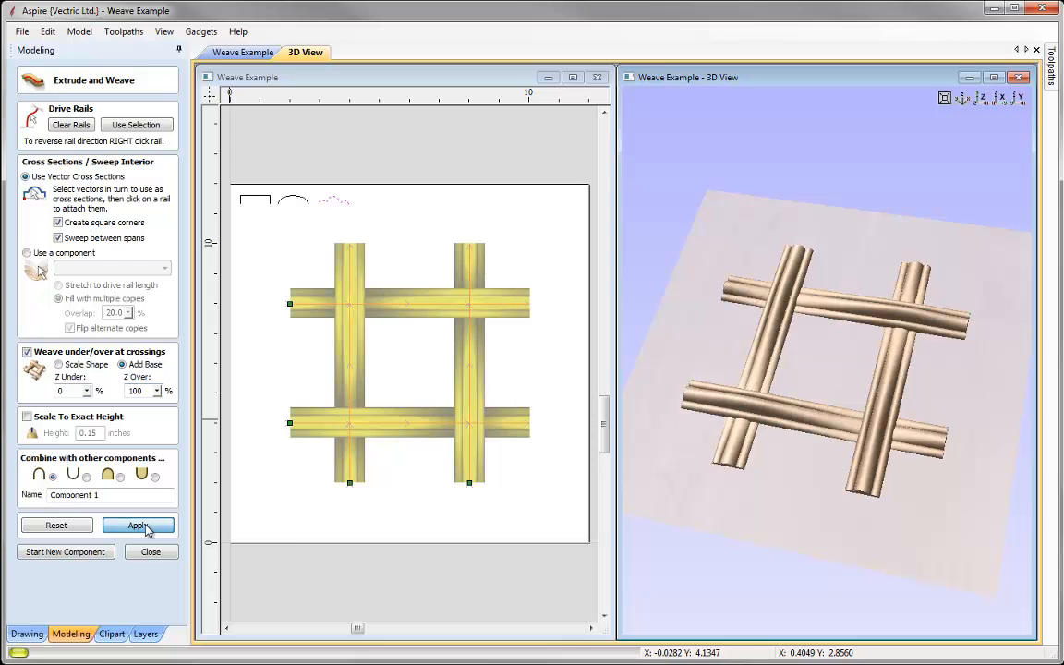
left_click_drag(824, 452, 704, 369)
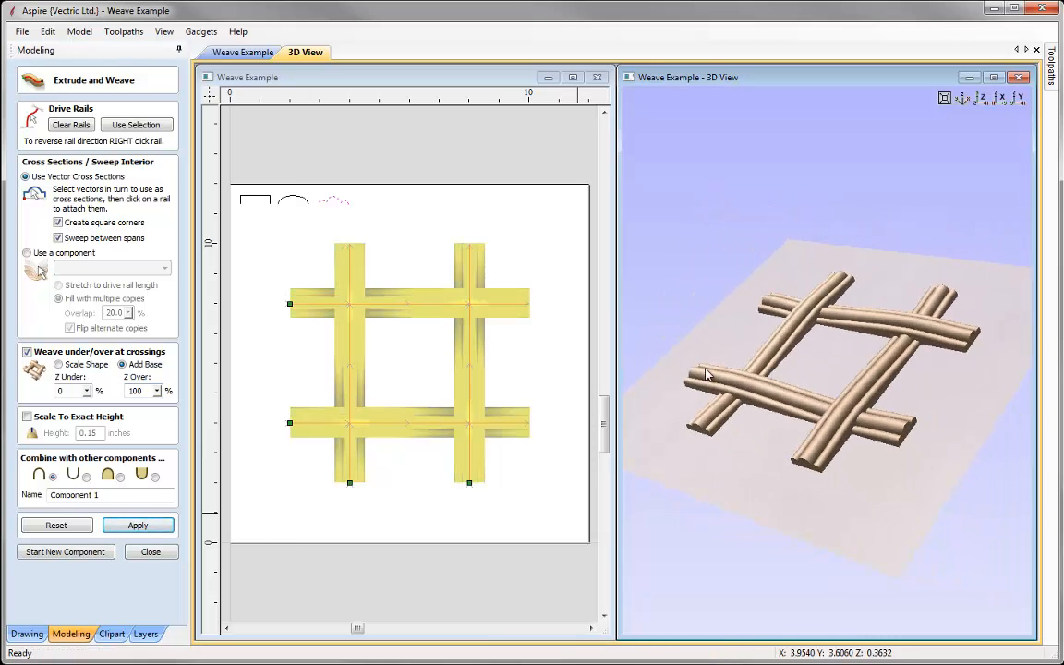
left_click_drag(758, 401, 761, 362)
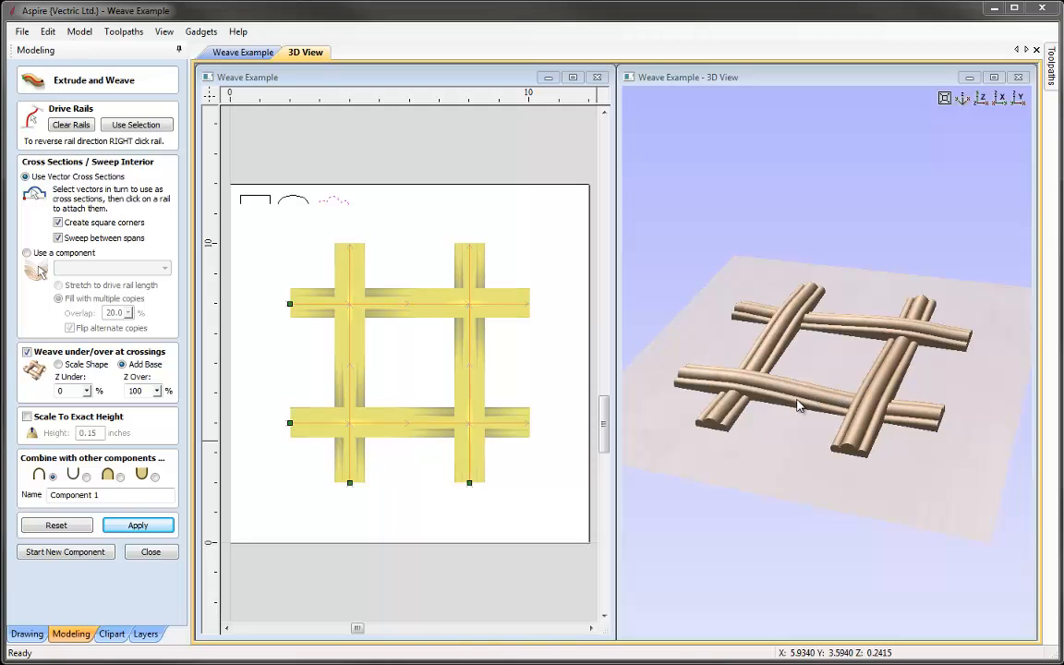
Reapply the weave with Scale Shape at 30% and 170%, and again with Add Base at 0% and 100%, to compare them
left_click(60, 365)
left_click(138, 525)
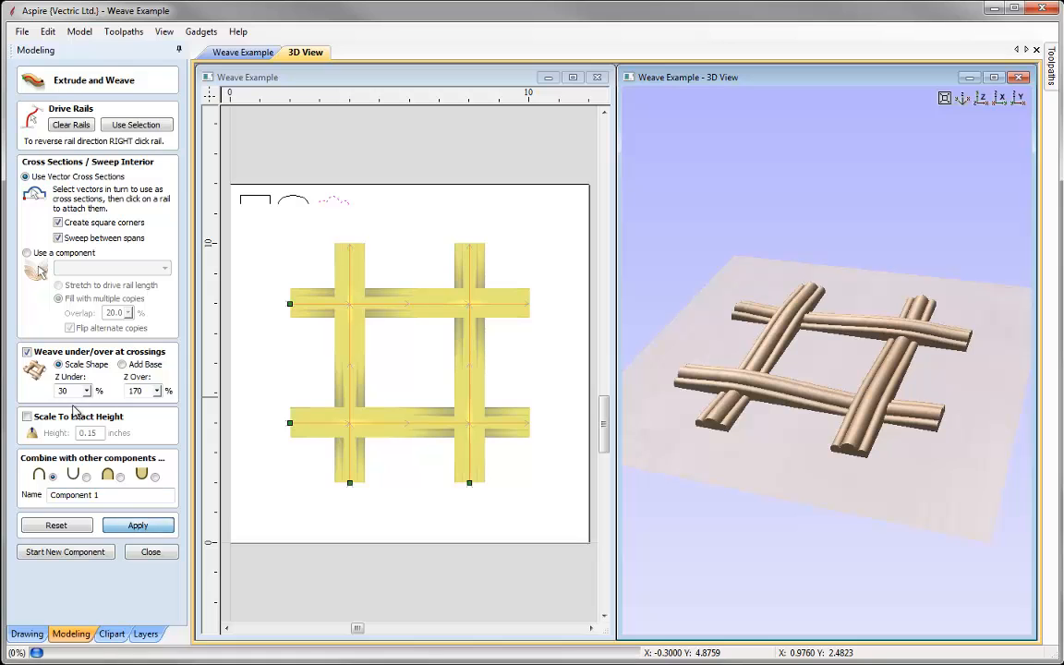
left_click(124, 365)
left_click(138, 524)
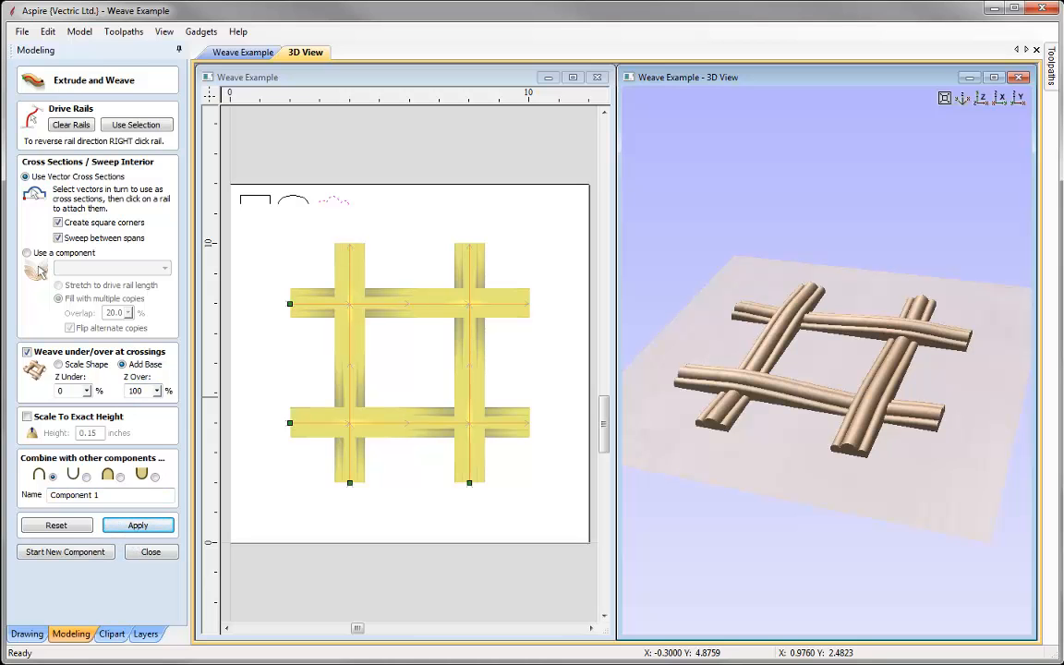
mouse_move(928, 503)
left_mouse_down()
mouse_move(937, 517)
mouse_move(917, 488)
mouse_move(923, 502)
mouse_move(912, 507)
left_mouse_up()
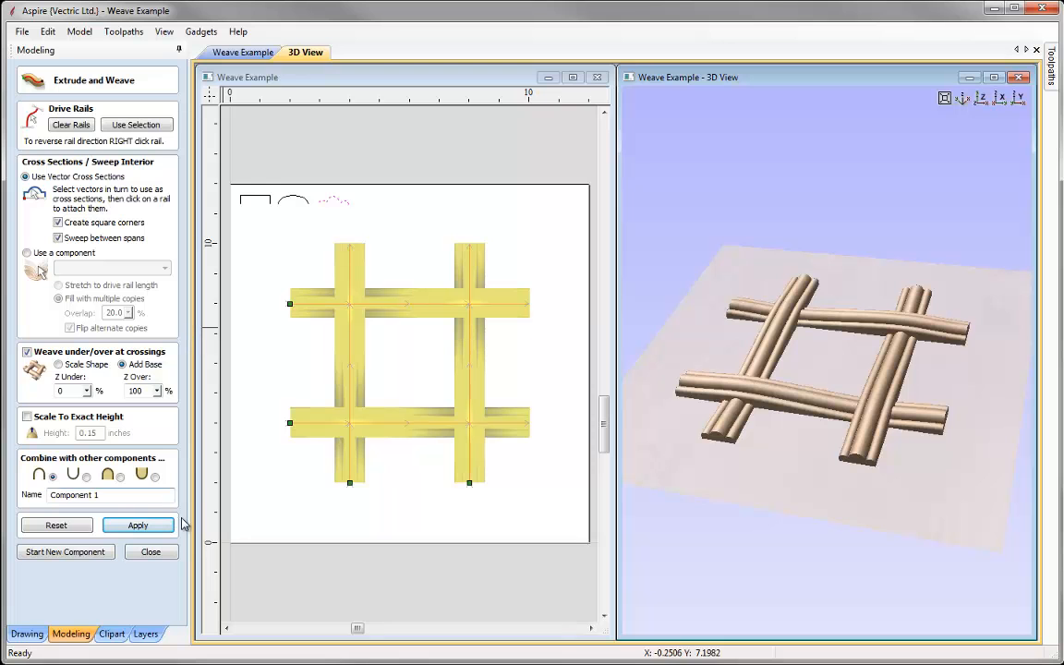
Attach the arc cross section to the left vertical rail's ends and the rectangular one to the right vertical rail's ends, and reapply
left_click(291, 303)
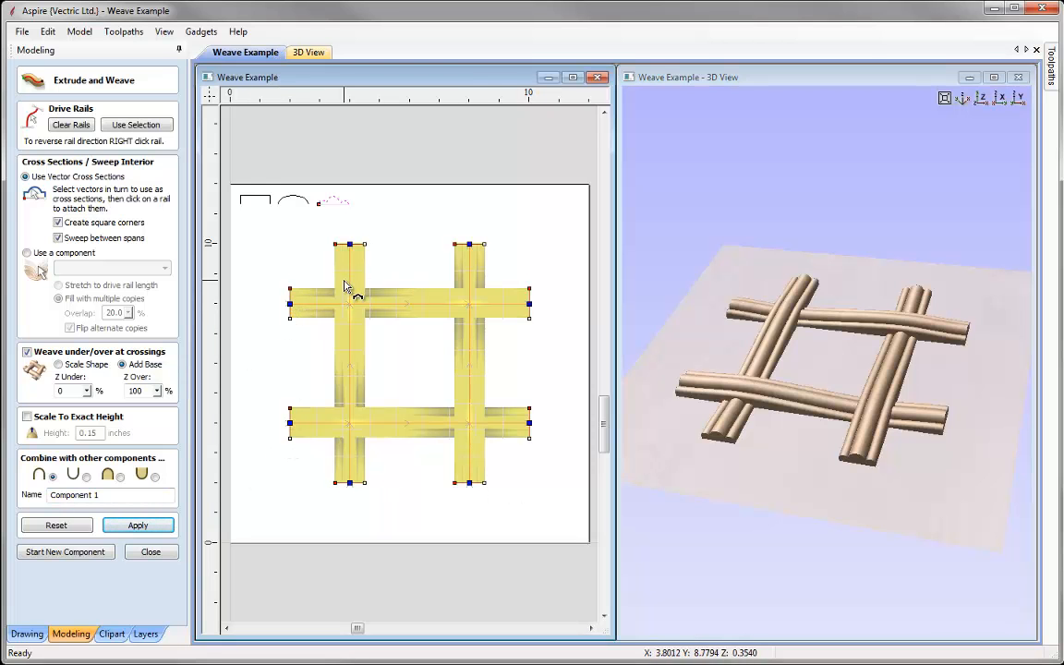
left_click(294, 202)
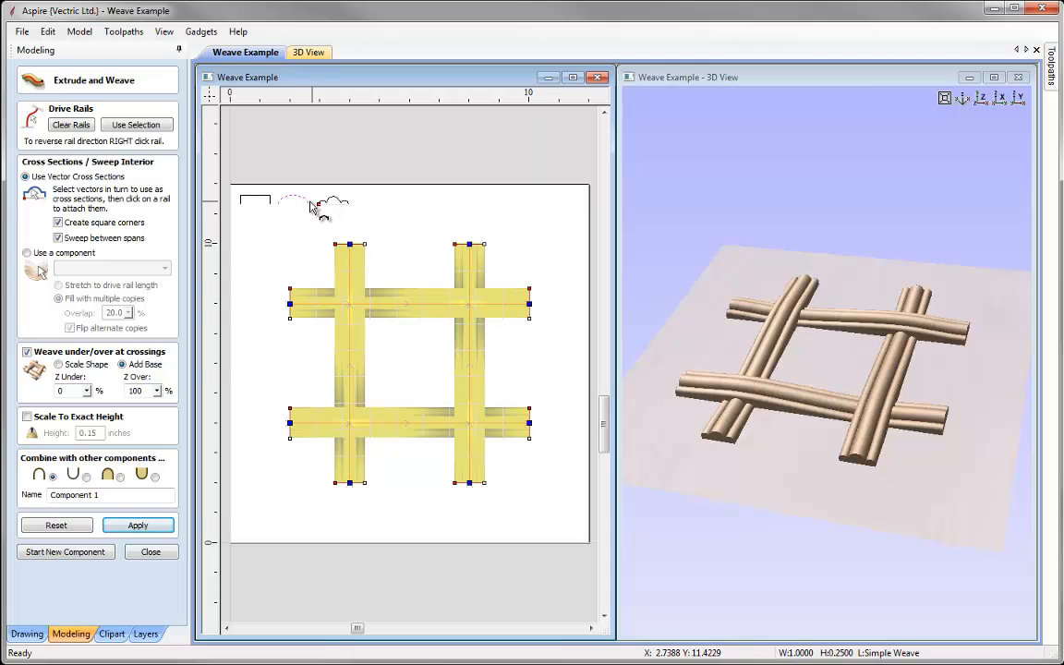
left_click(352, 248)
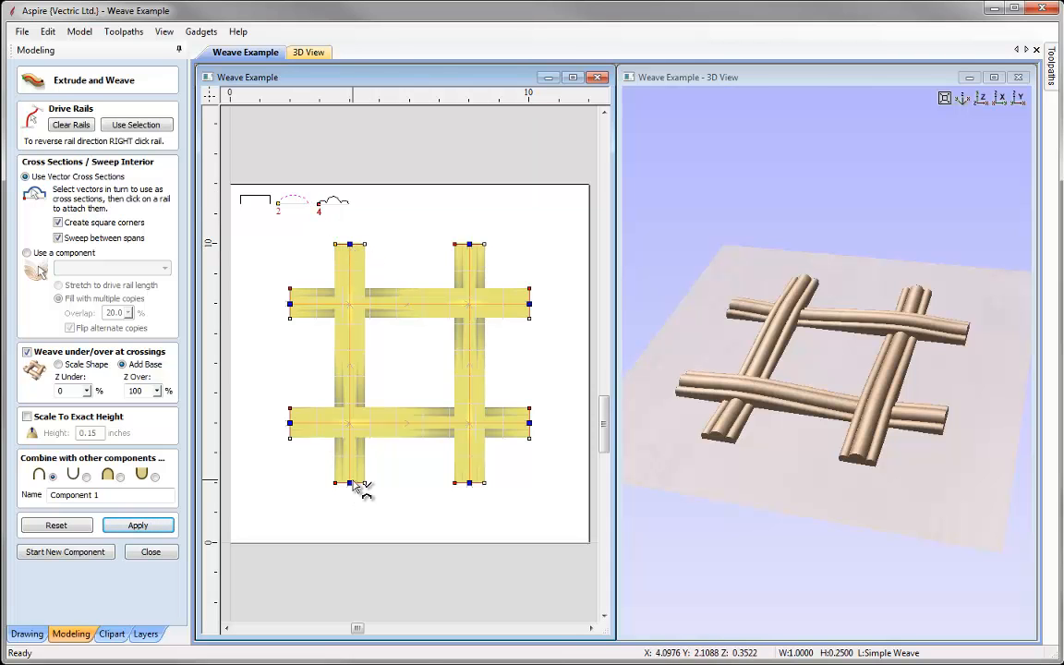
left_click(248, 199)
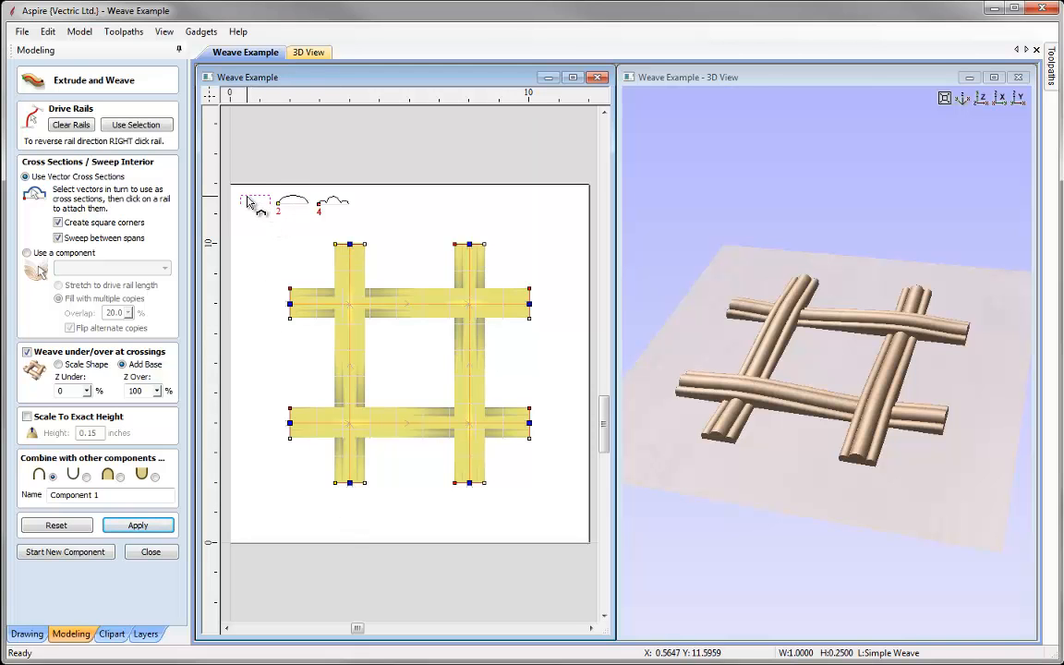
left_click(470, 247)
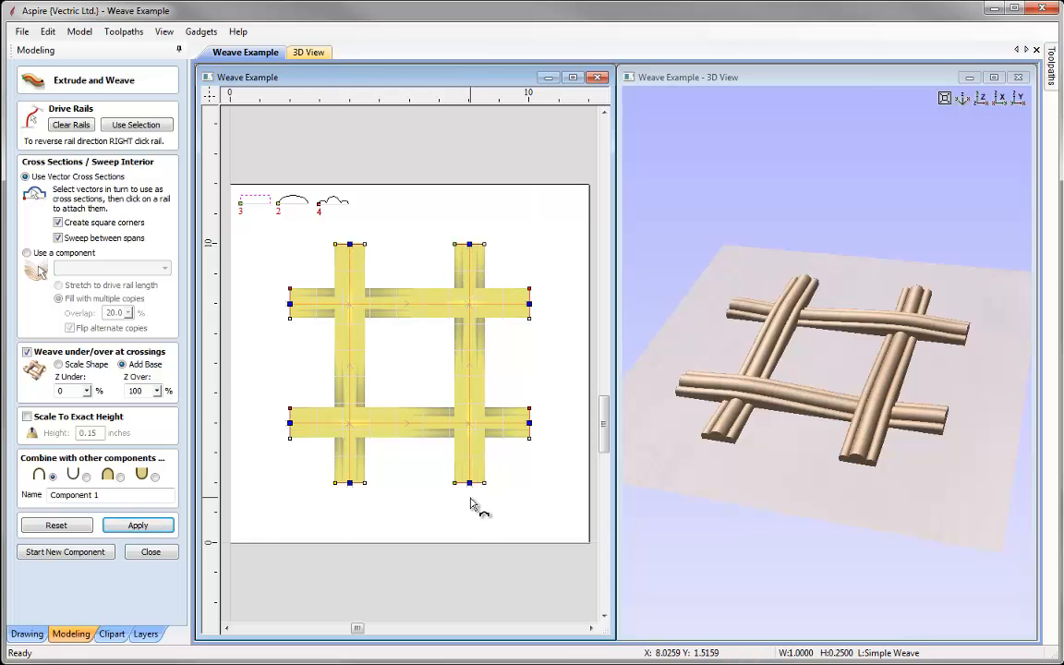
left_click(156, 529)
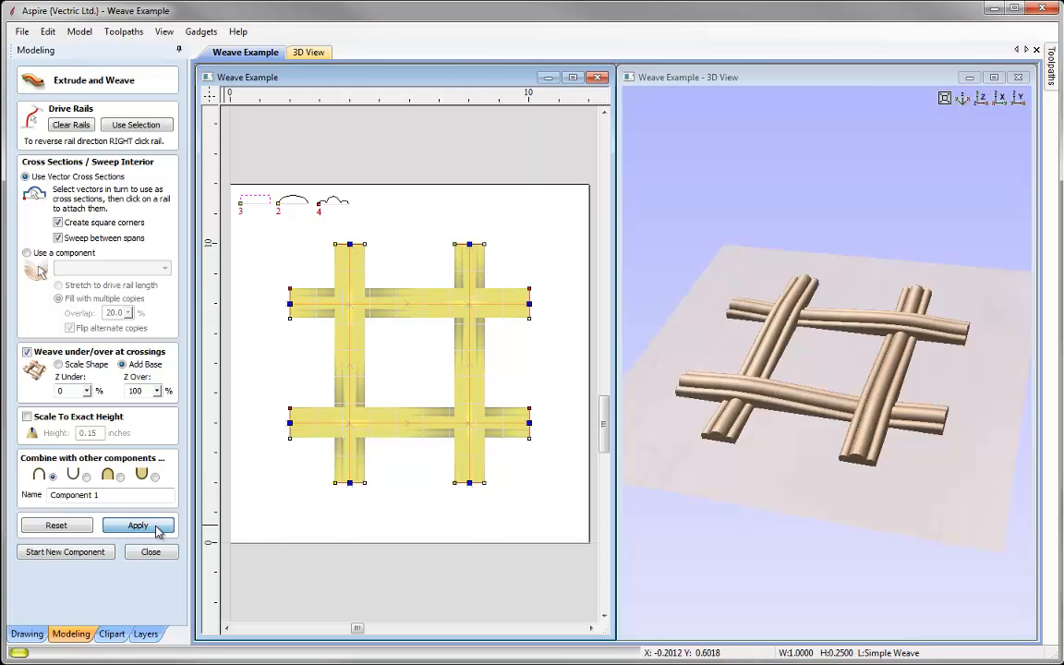
left_click_drag(805, 377, 733, 392)
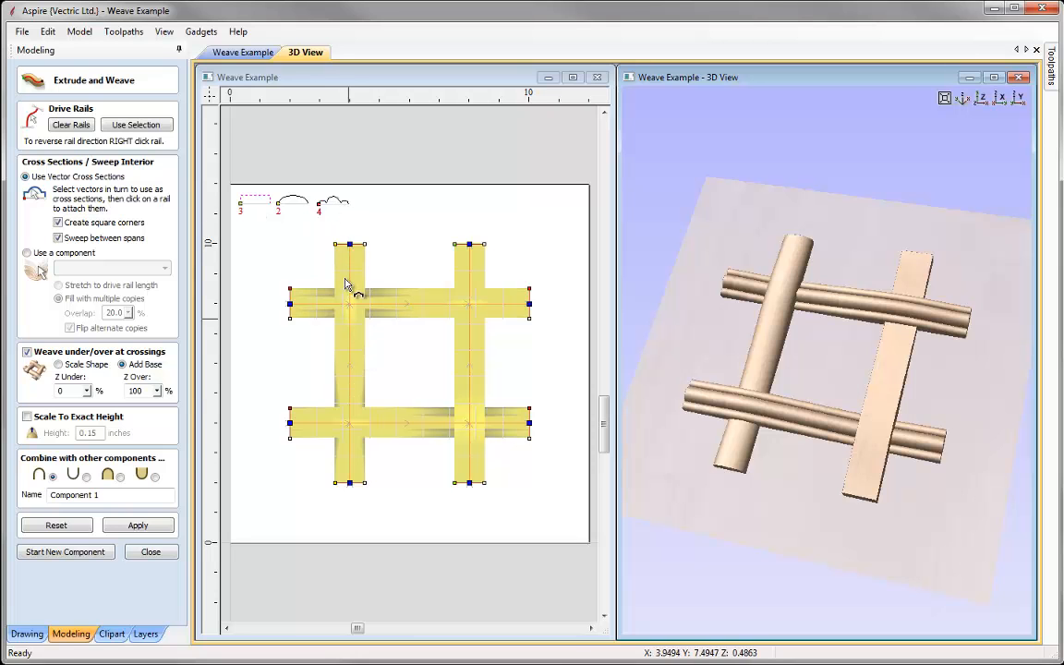
Attach the scalloped cross section near the middle of the left vertical rail, reapply and view the blended strip in 3D
left_click(340, 201)
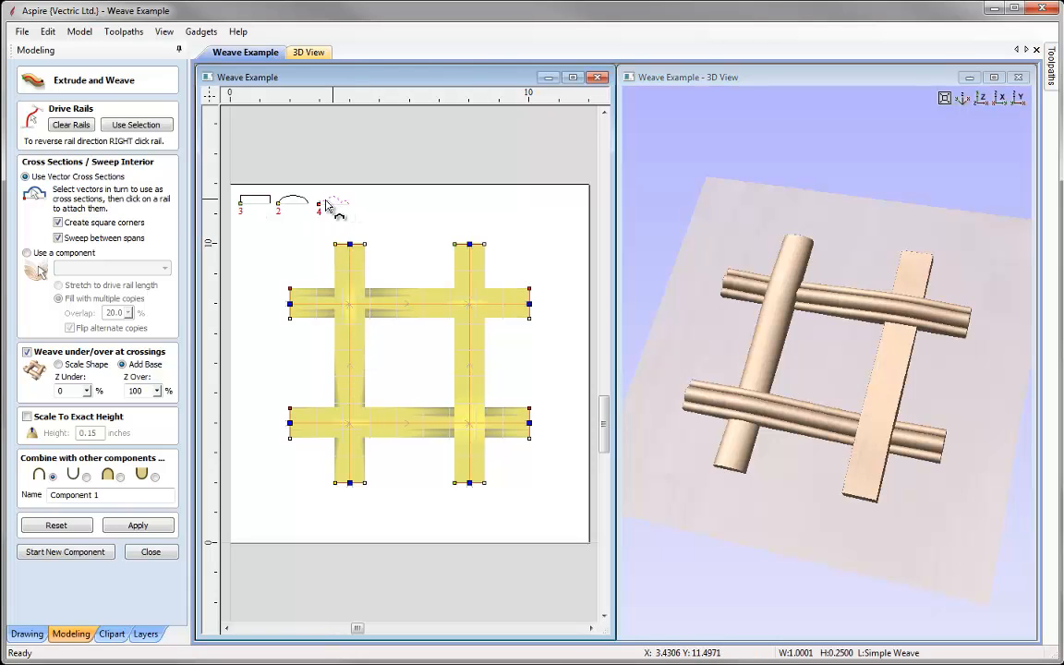
left_click(351, 356)
left_click(139, 526)
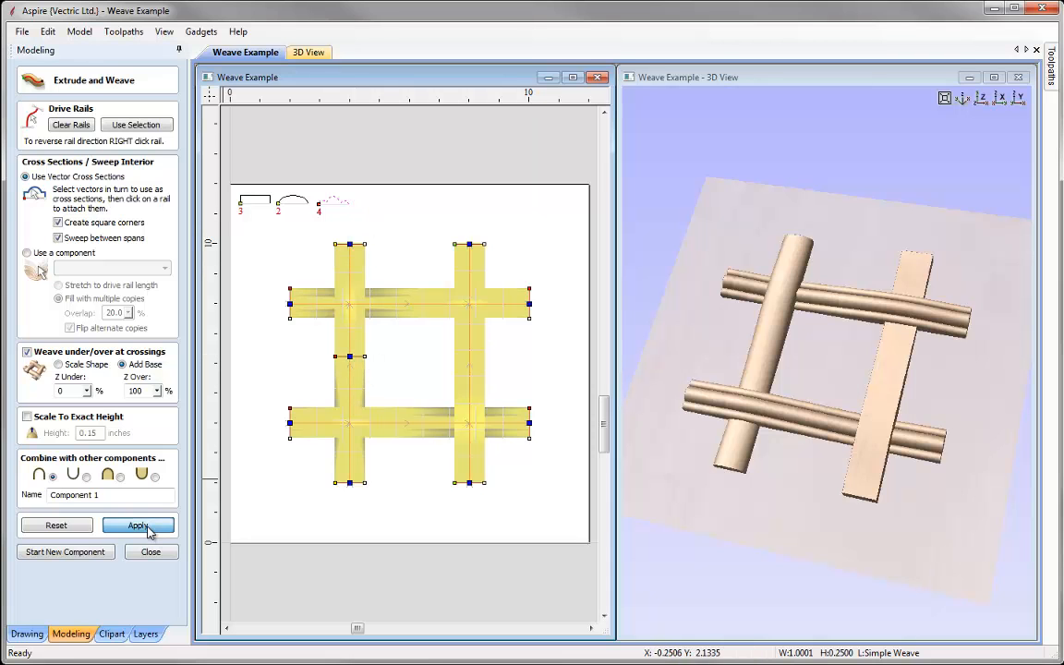
left_click_drag(842, 420, 666, 369)
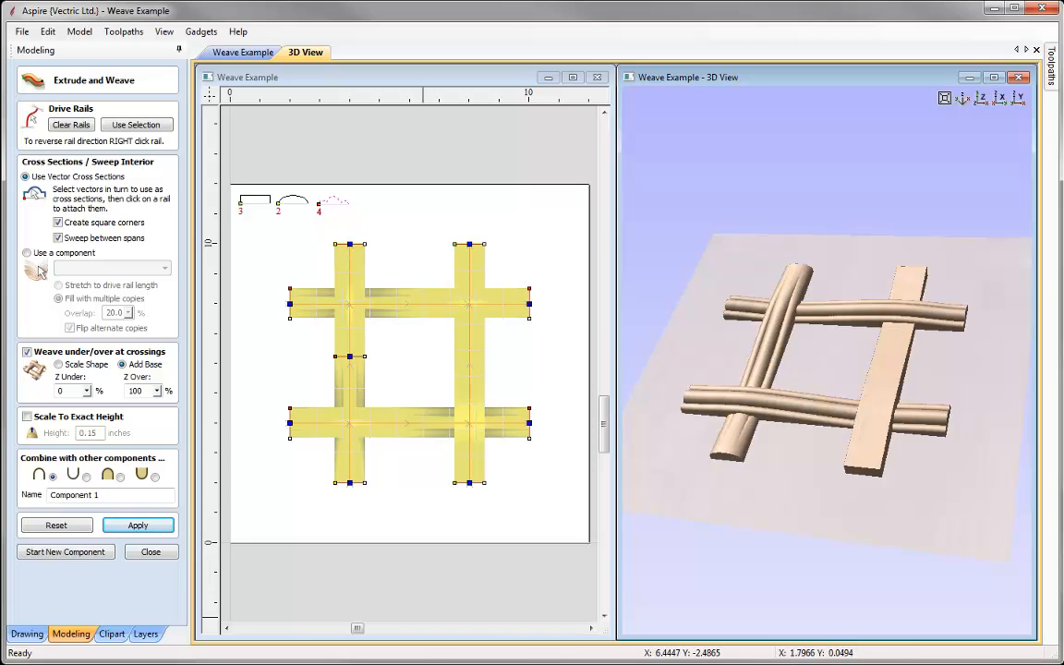
Finish the Extrude and Weave and delete the resulting woven component with mixed cross sections from the model
left_click(153, 553)
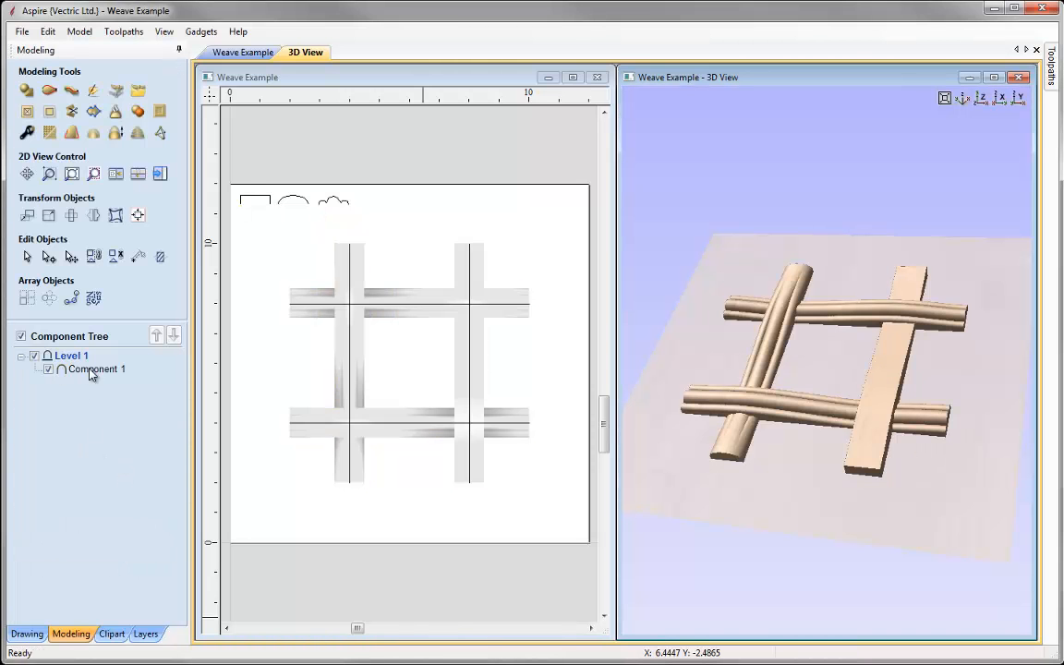
left_click(65, 370)
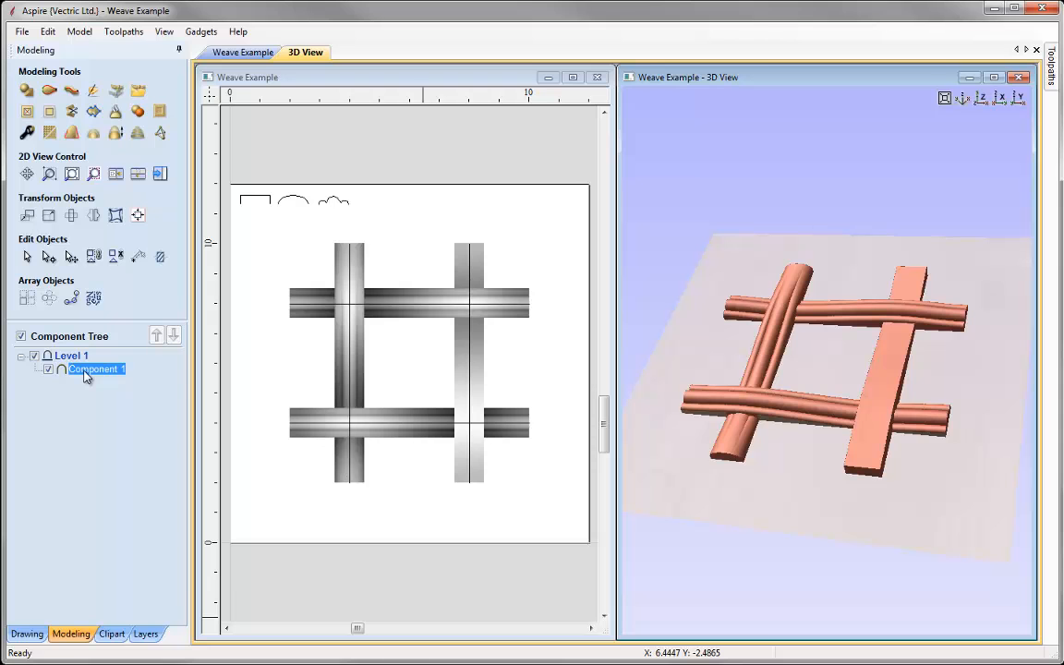
right_click(84, 372)
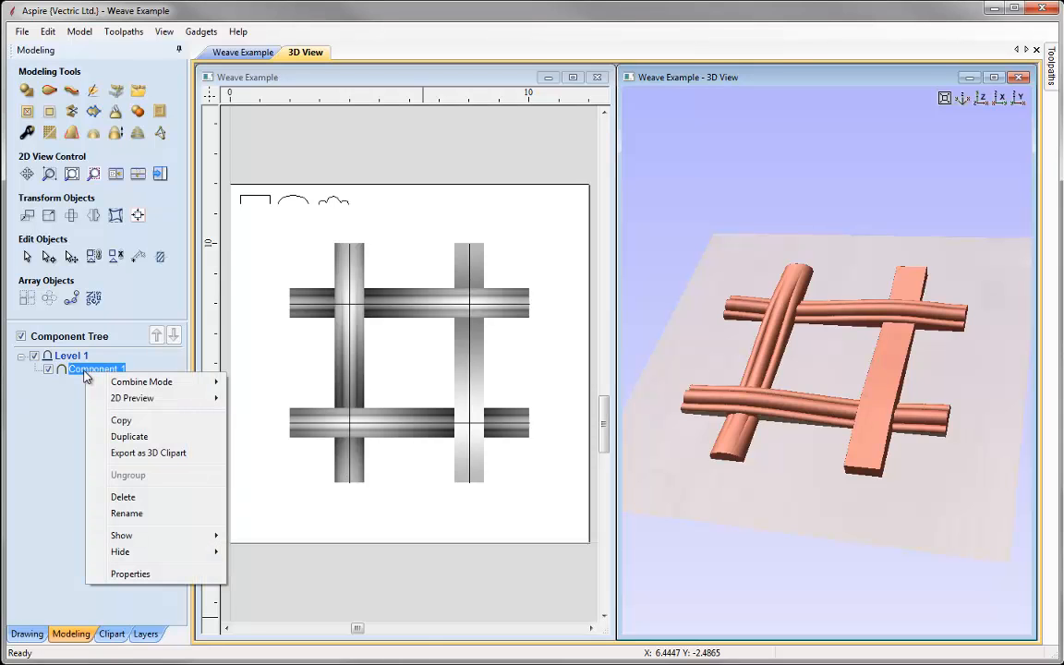
left_click(157, 496)
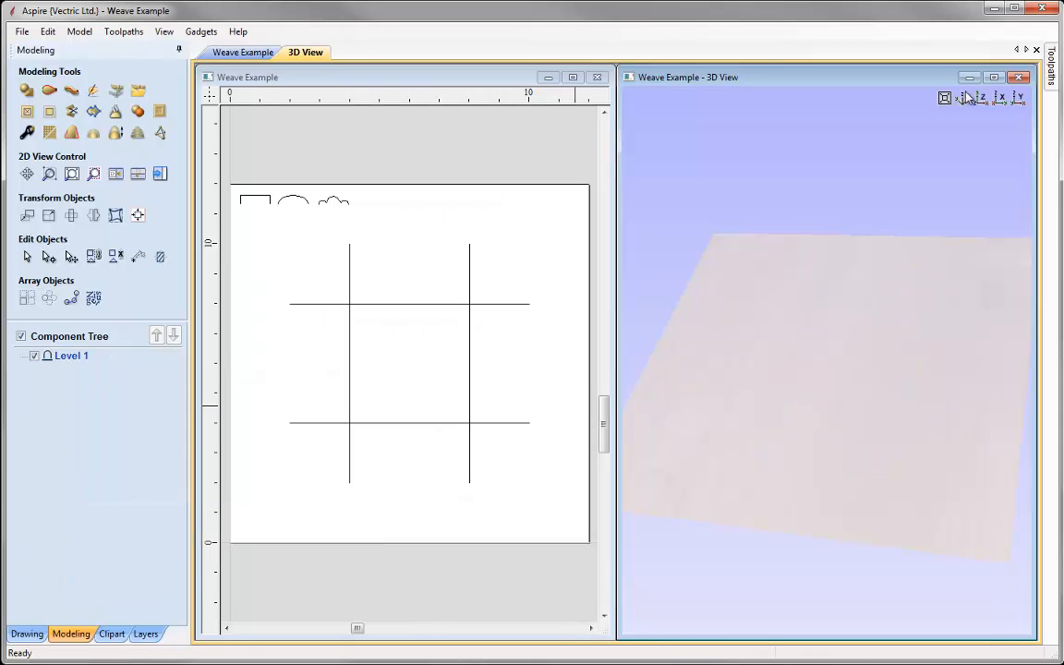
left_click(963, 103)
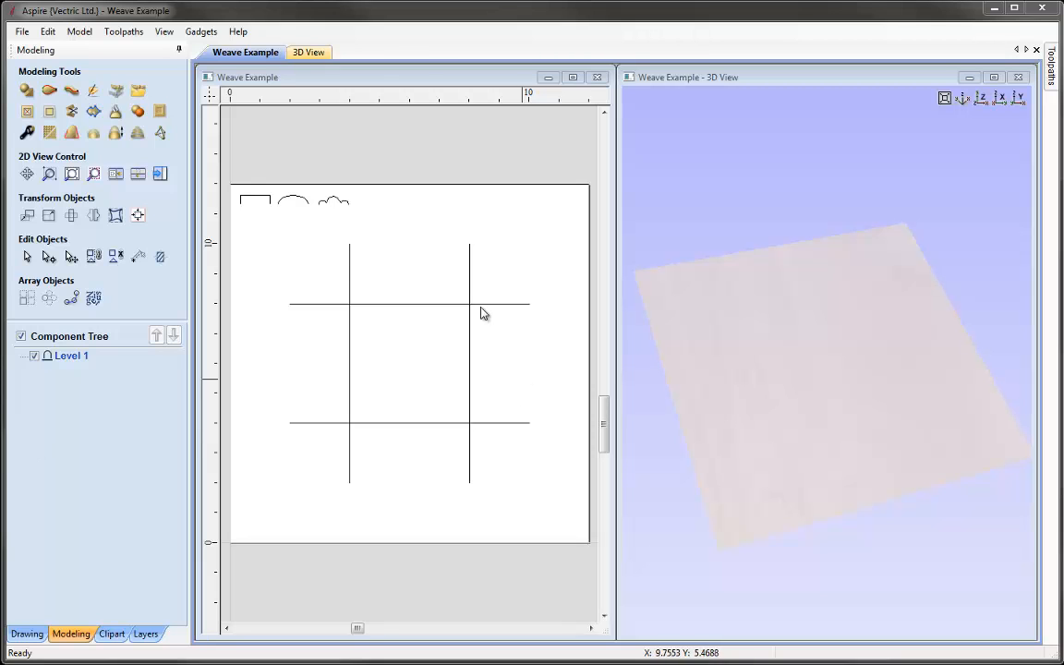
Weave the scalloped cross section along the left vertical, right vertical, upper horizontal and lower horizontal lines, selected in that order
left_click(350, 261)
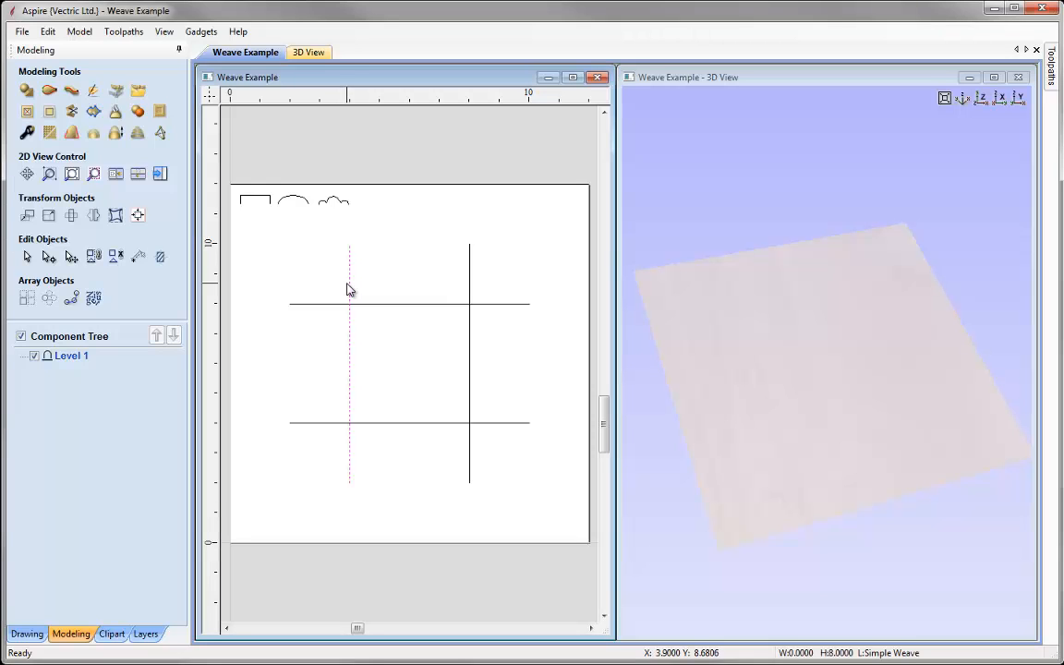
left_click(470, 298, "shift")
left_click(447, 304, "shift")
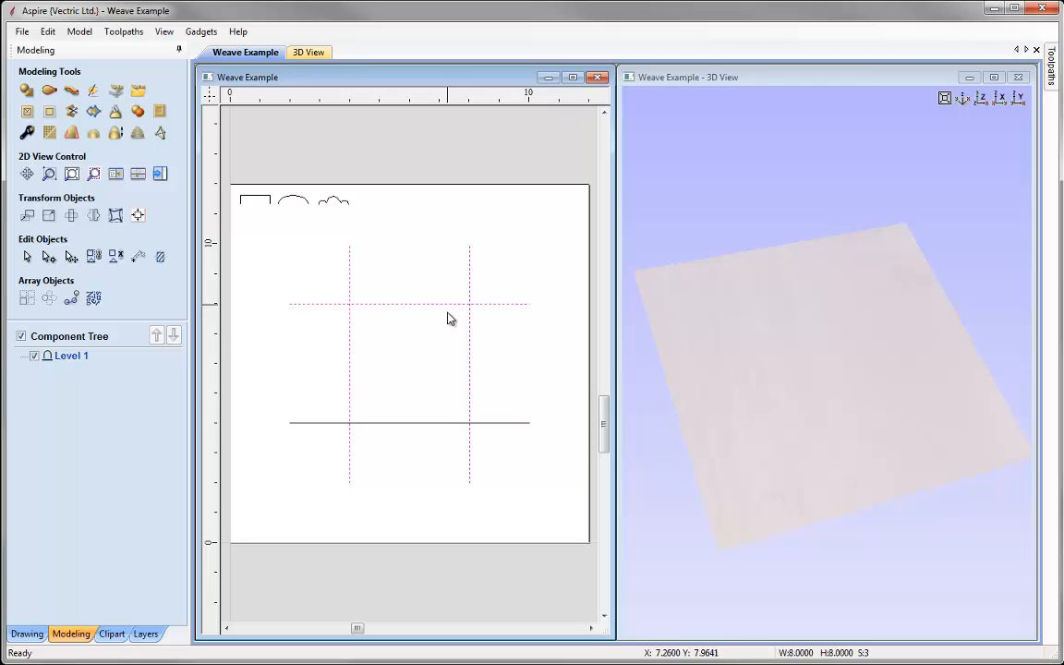
left_click(442, 423, "shift")
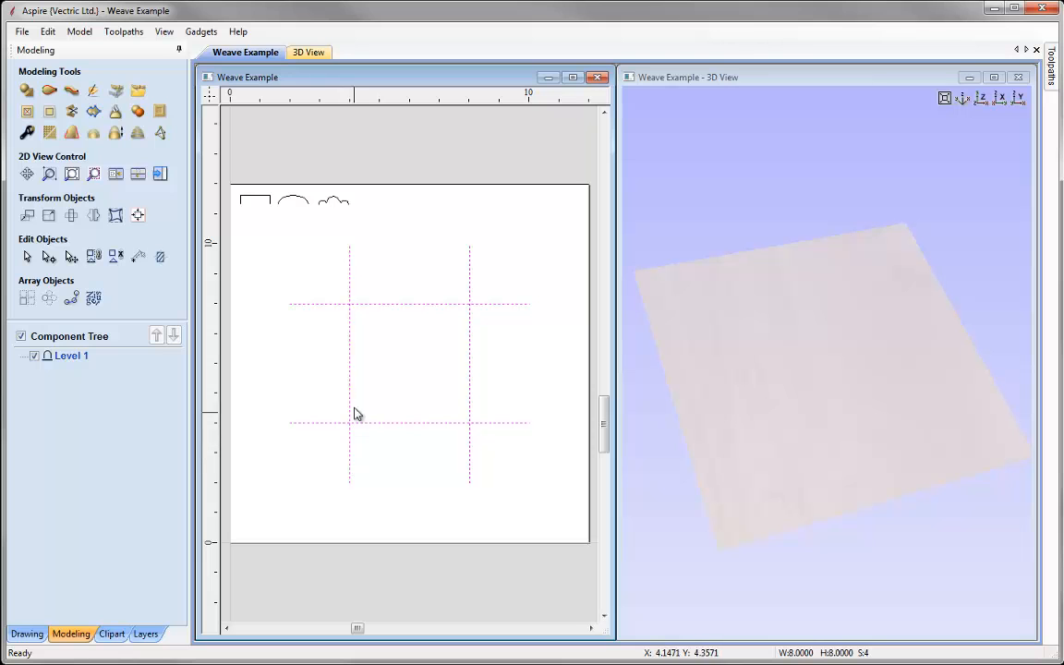
left_click(72, 91)
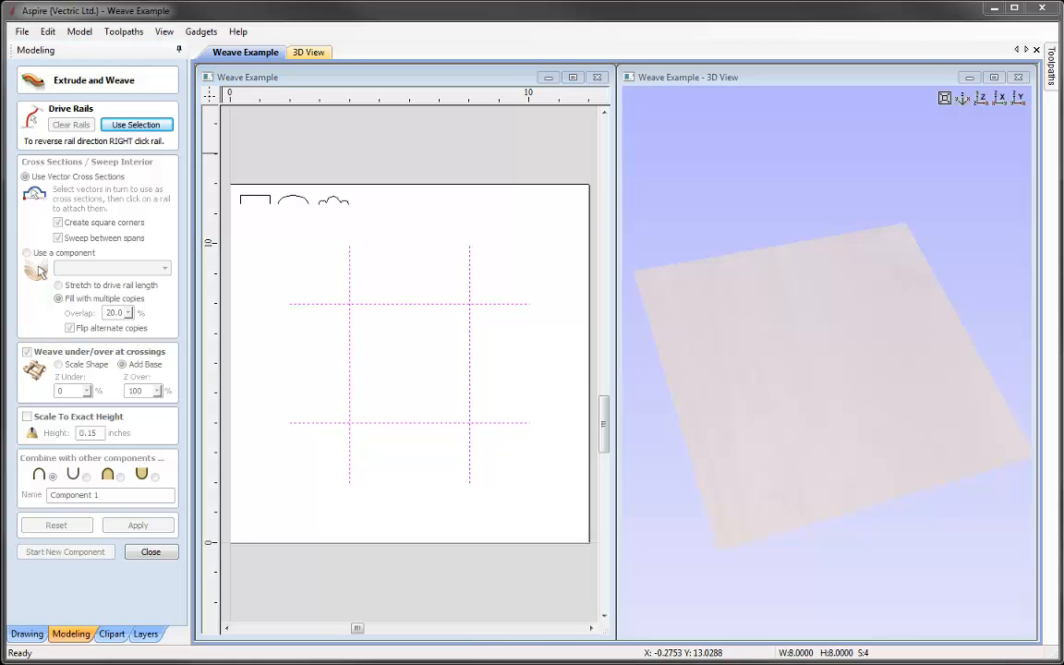
left_click(151, 130)
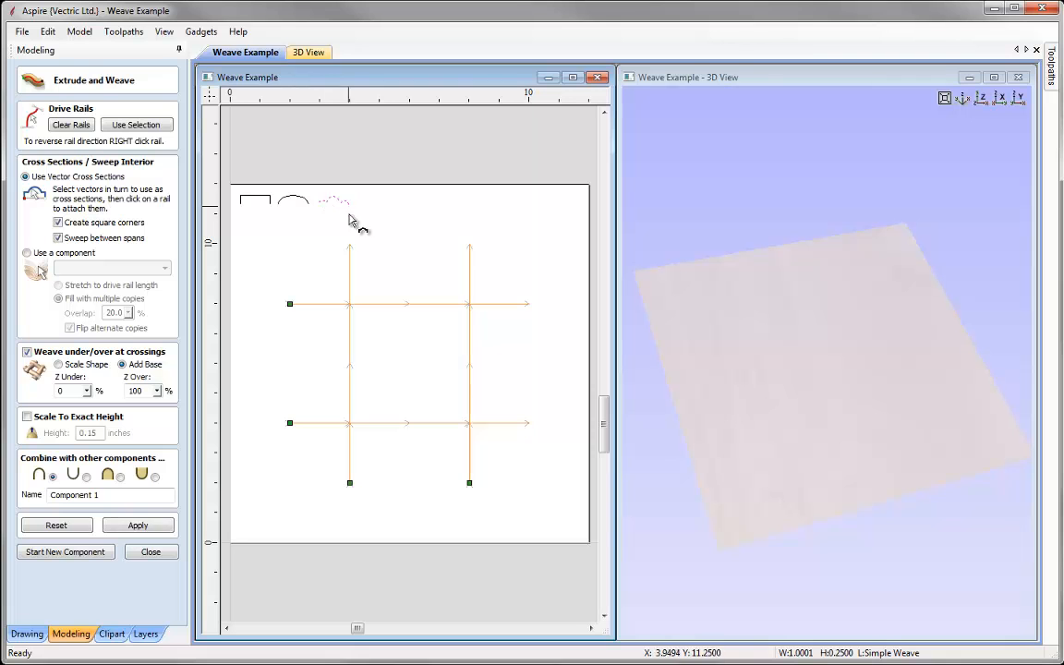
left_click(139, 524)
left_click_drag(881, 488, 876, 499)
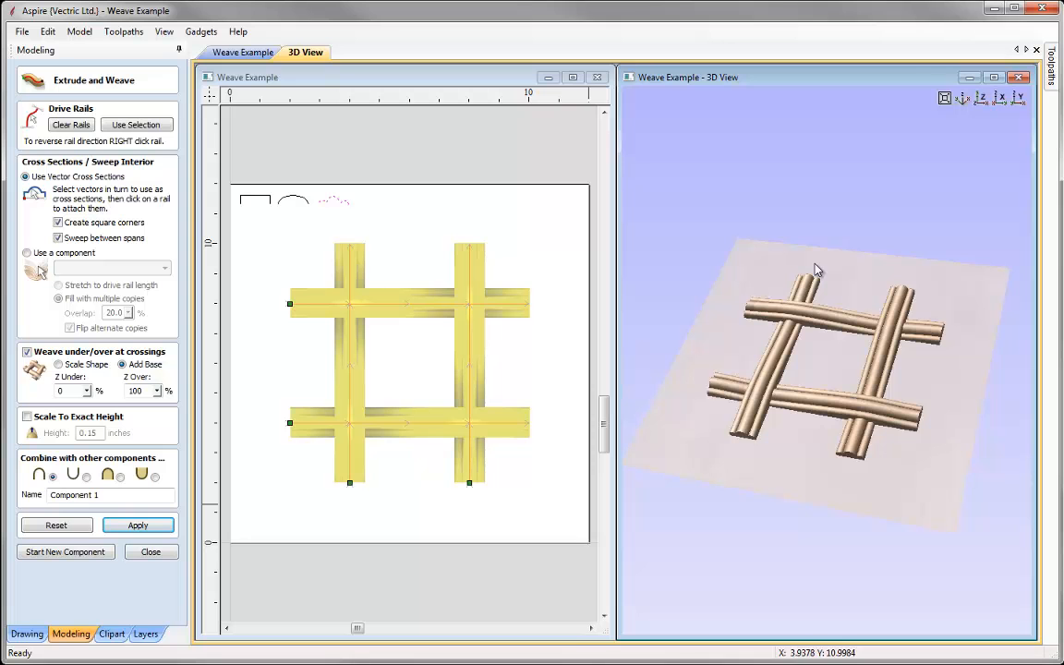
Reverse the direction of the left vertical rail and reapply the weave
right_click(353, 360)
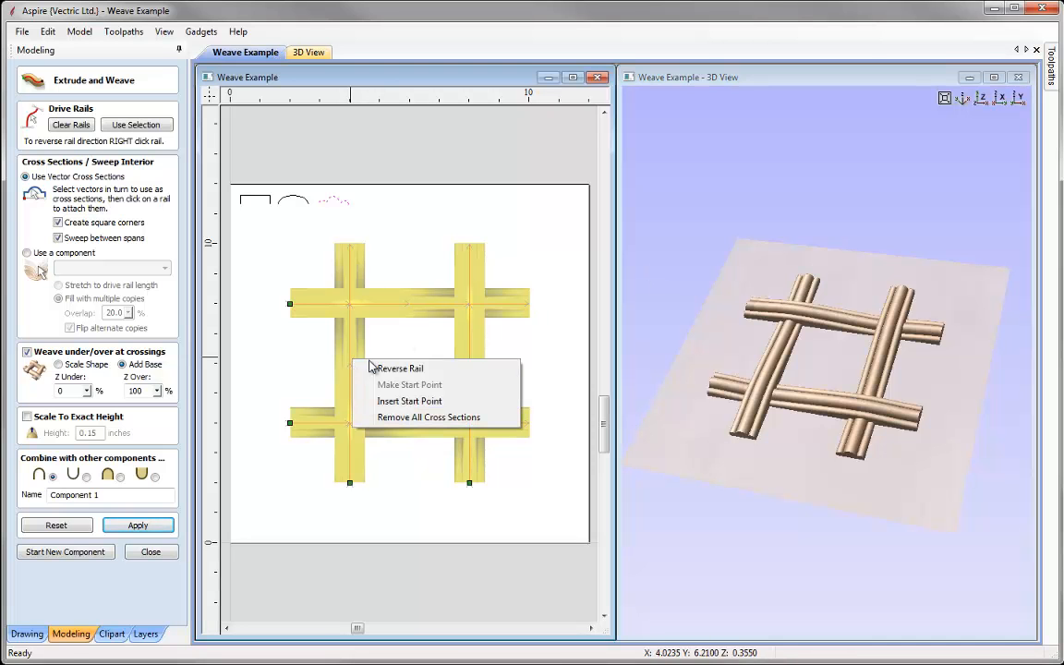
left_click(424, 371)
left_click(138, 525)
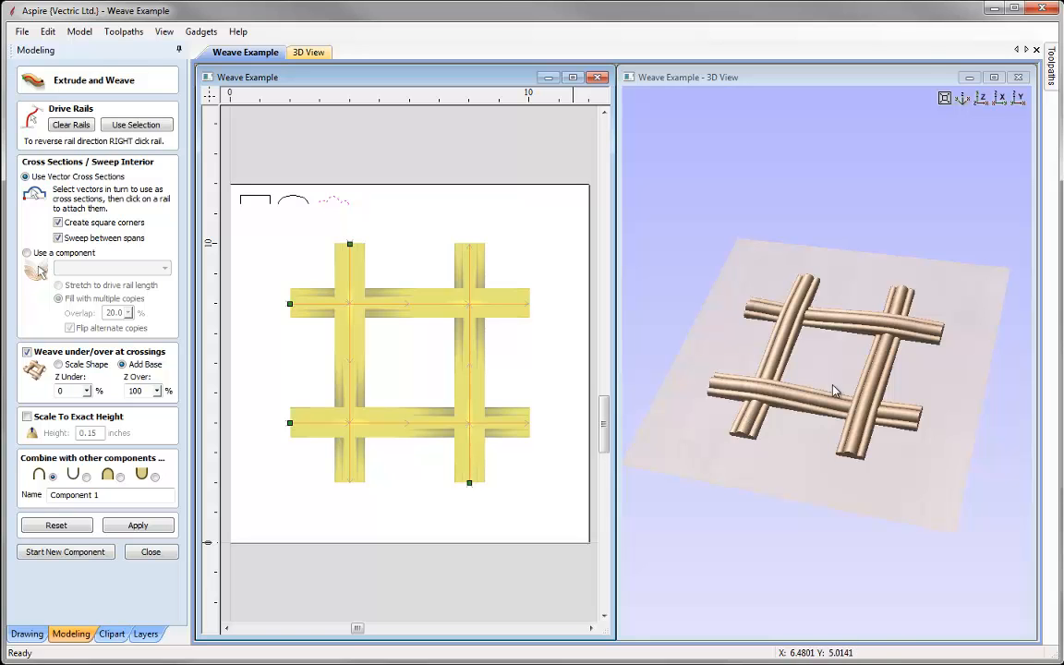
Finish the straight-line weave and delete its component from the component tree
left_click(152, 553)
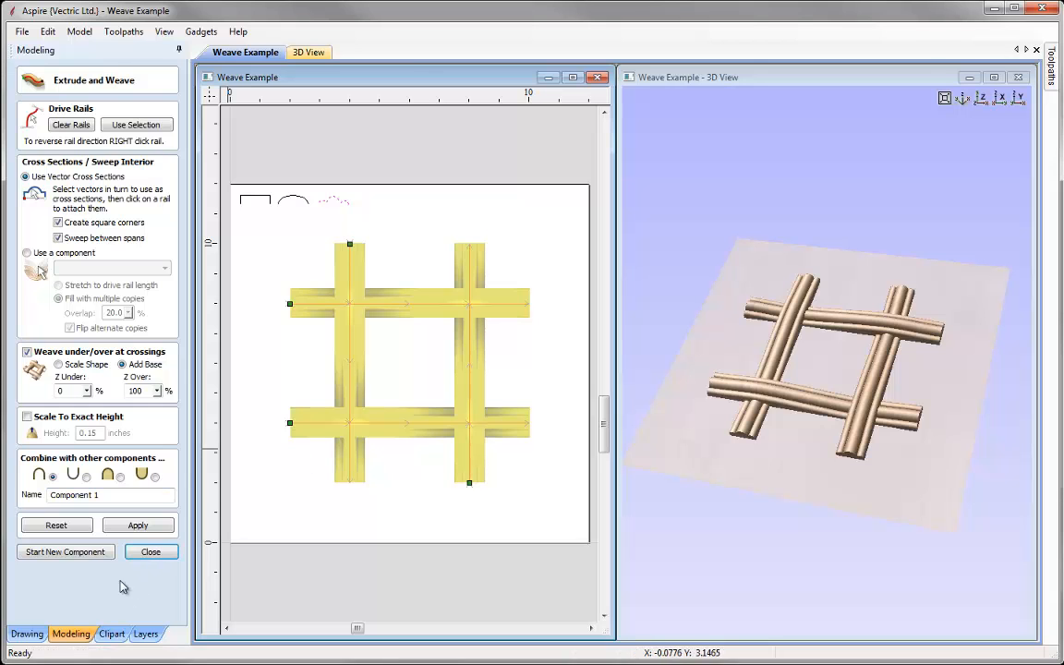
left_click(96, 370)
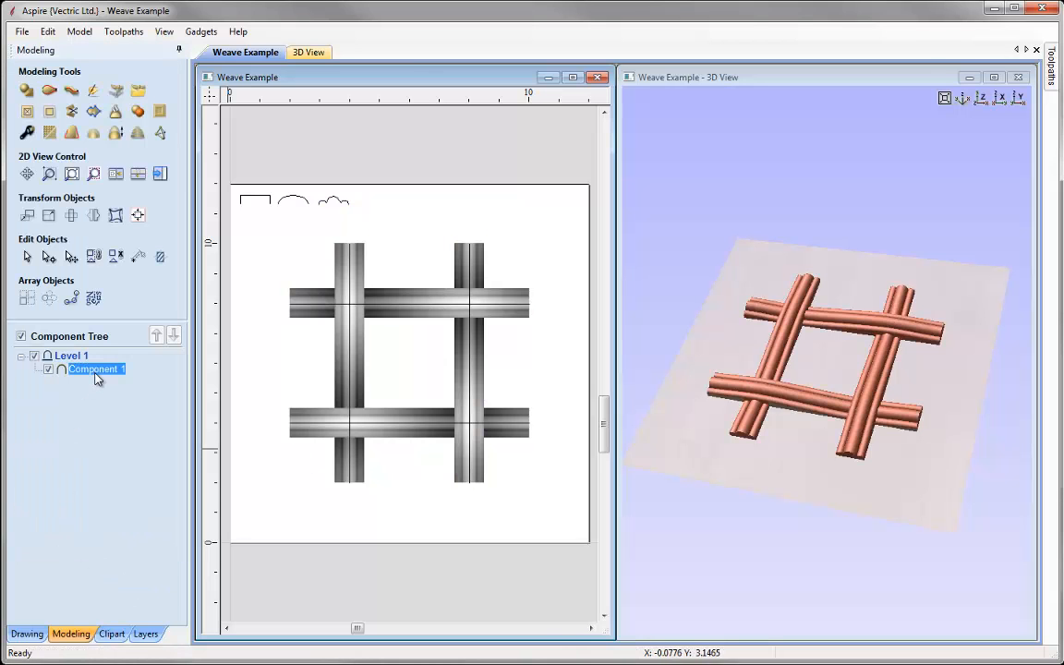
right_click(97, 375)
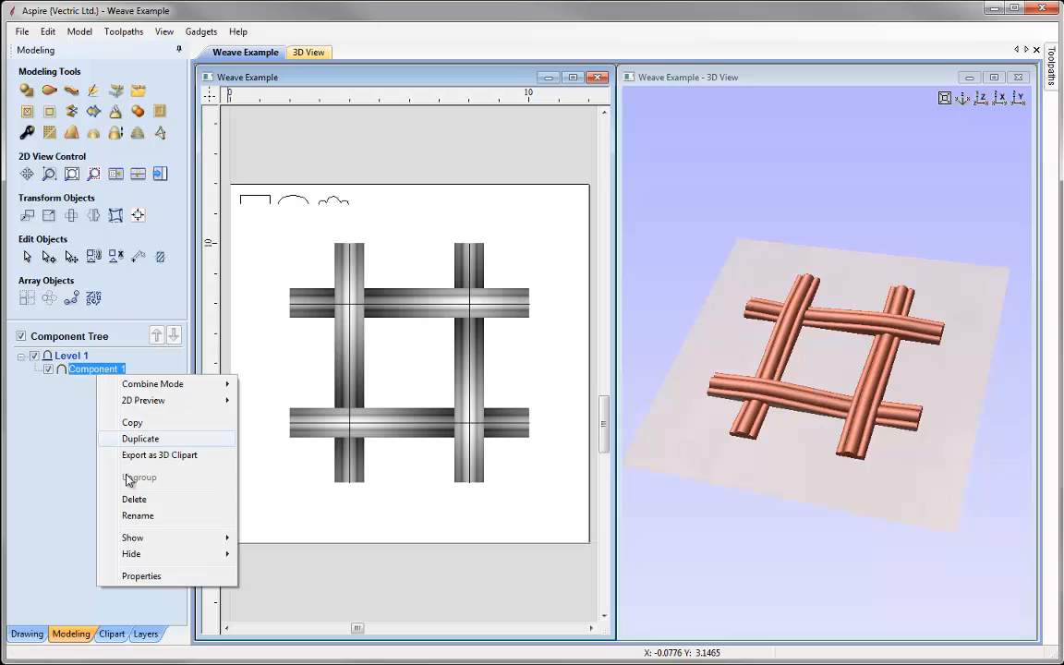
left_click(134, 500)
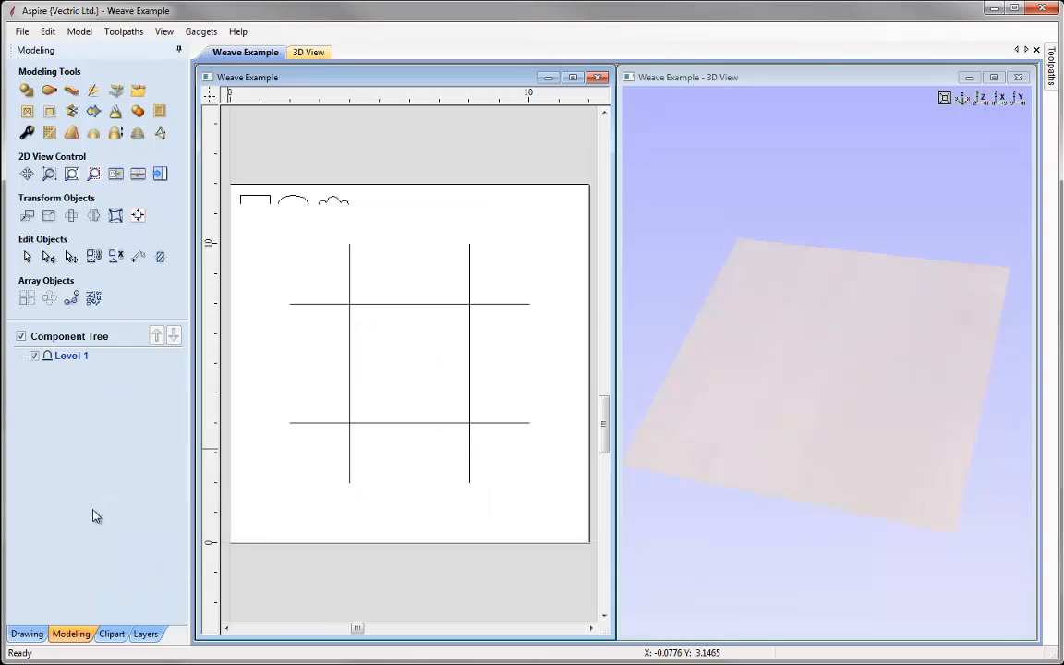
Hide the Simple Weave layer, show the Circle Weave layer and make it the active layer
left_click(145, 635)
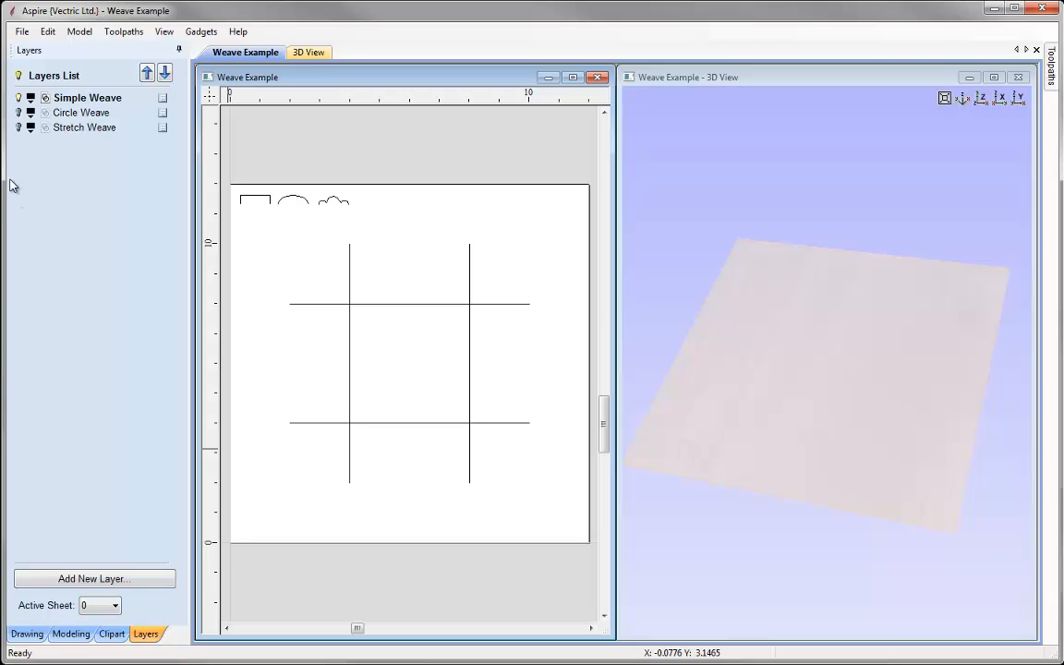
left_click(18, 98)
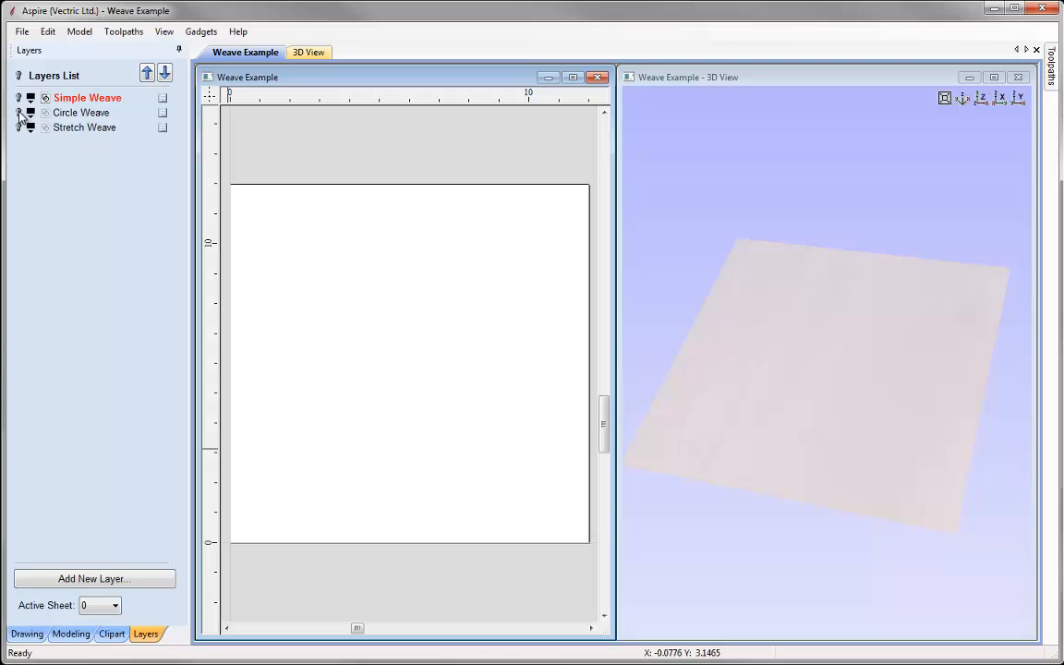
left_click(18, 113)
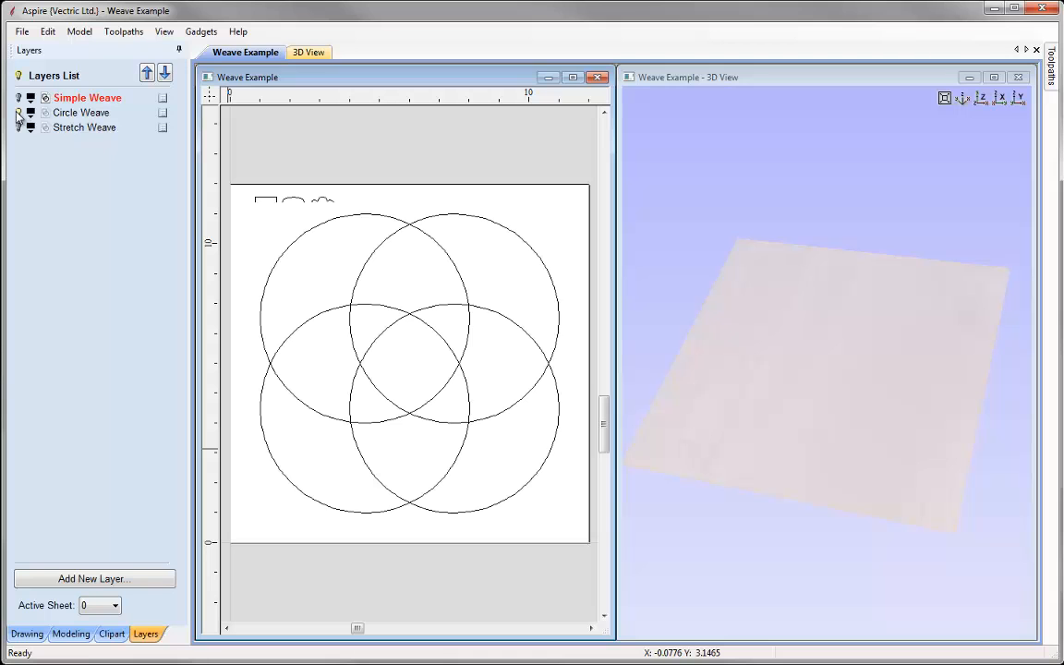
left_click(85, 114)
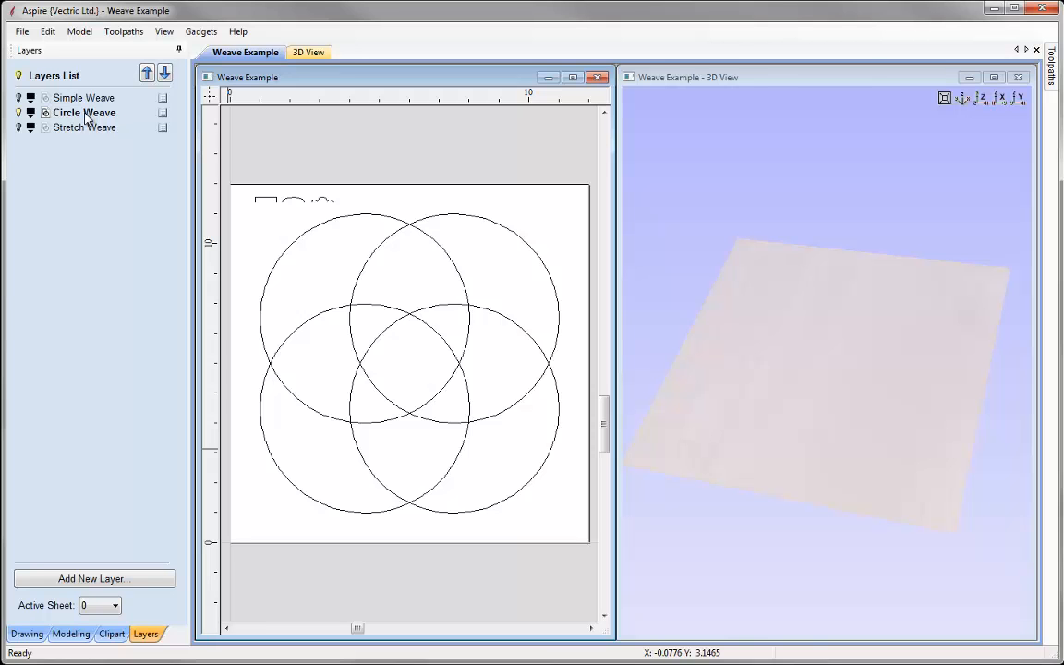
Set all four overlapping circles as drive rails for Extrude and Weave
left_click(71, 634)
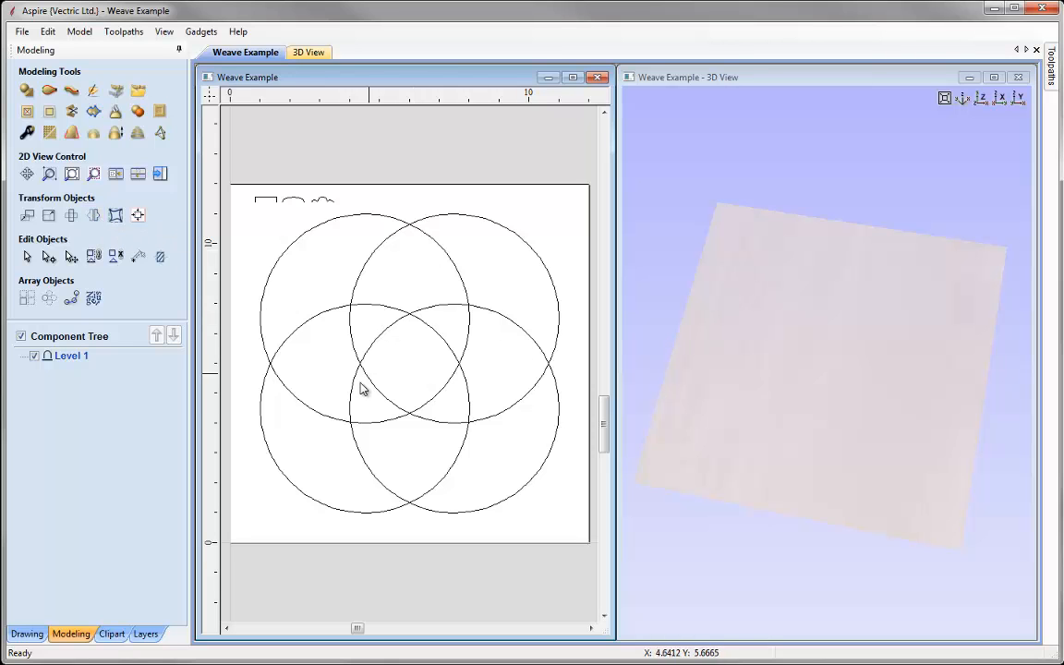
left_click_drag(250, 209, 577, 546)
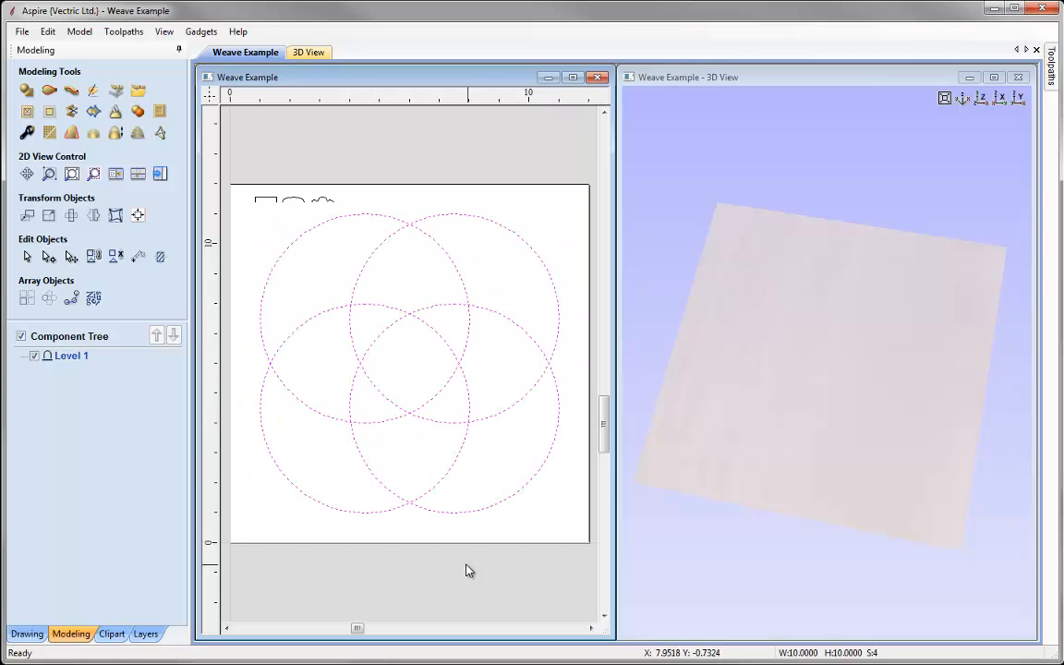
left_click(71, 91)
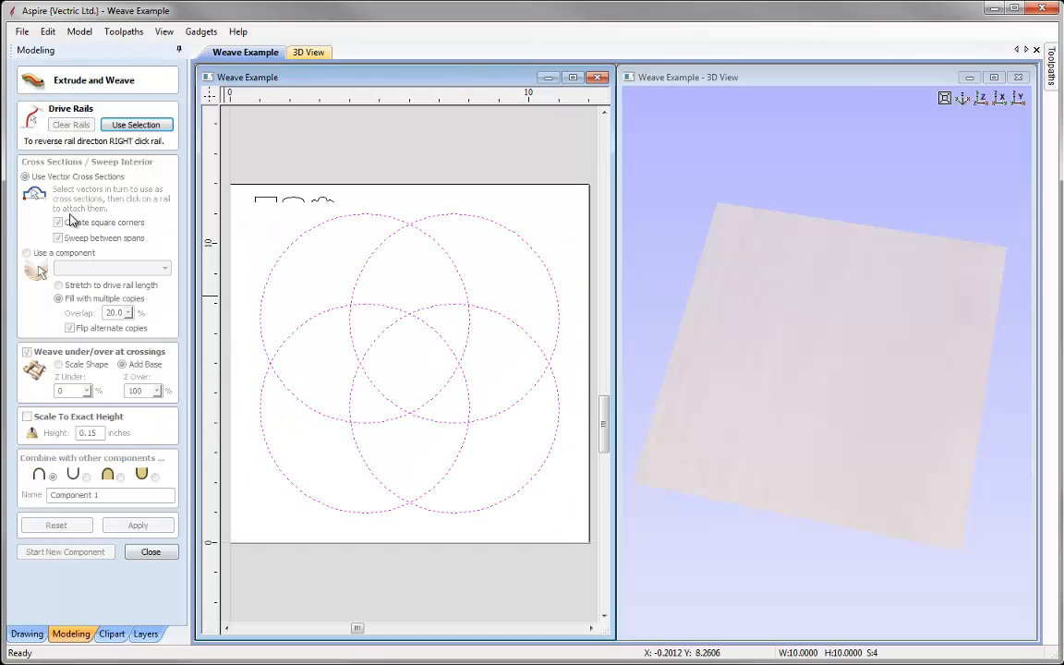
left_click(136, 125)
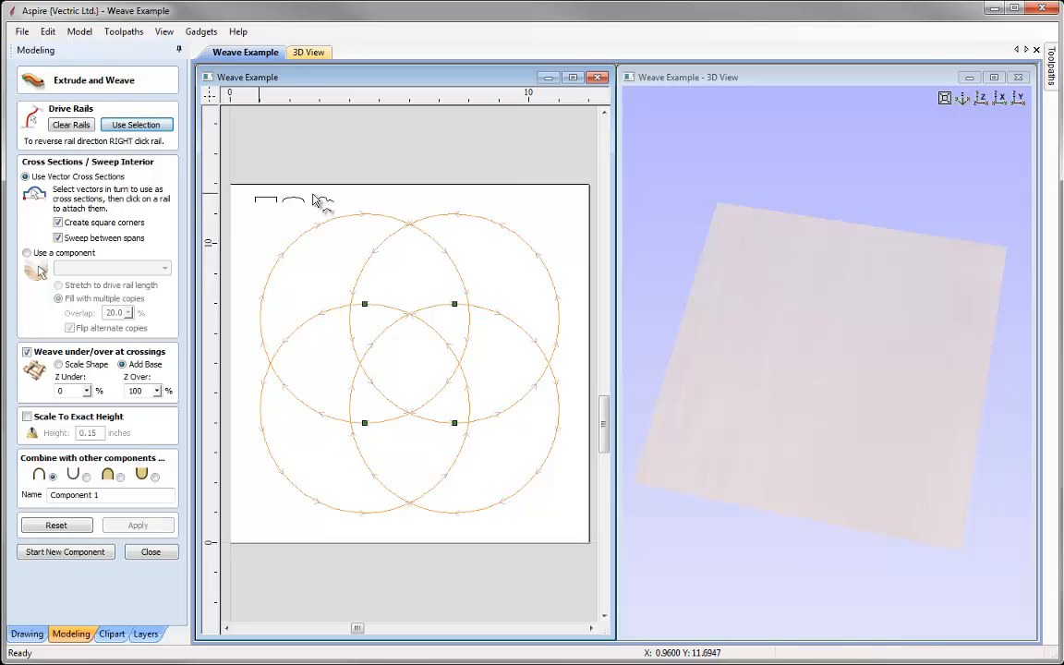
Weave the circles with the scalloped cross section and view the interlaced rings in 3D
left_click(330, 205)
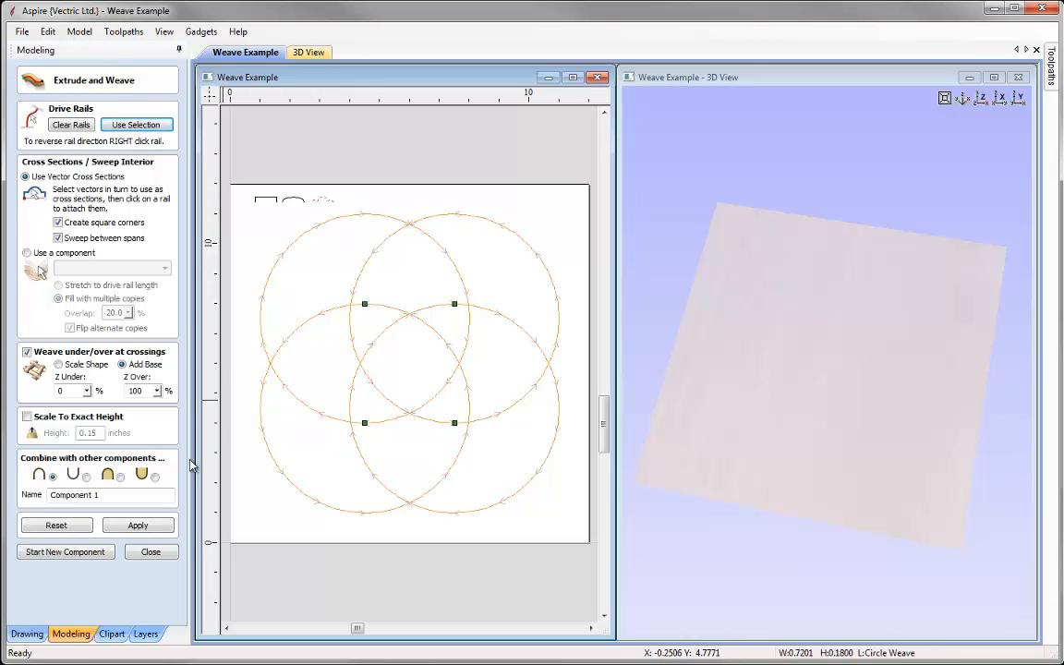
left_click(138, 525)
left_click_drag(903, 504, 794, 430)
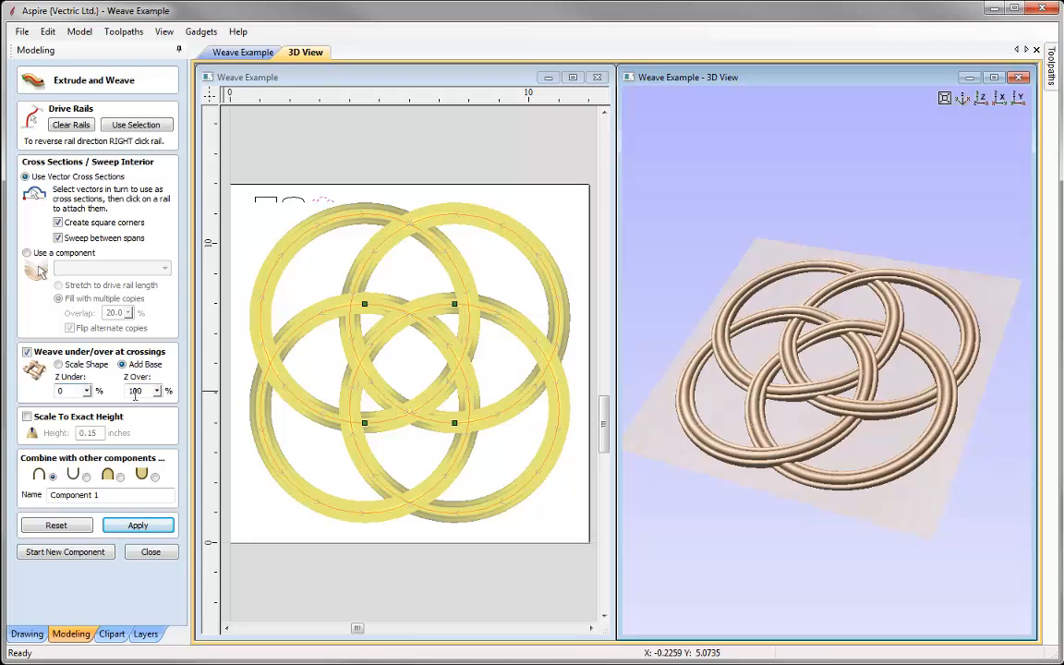
left_click_drag(871, 410, 833, 349)
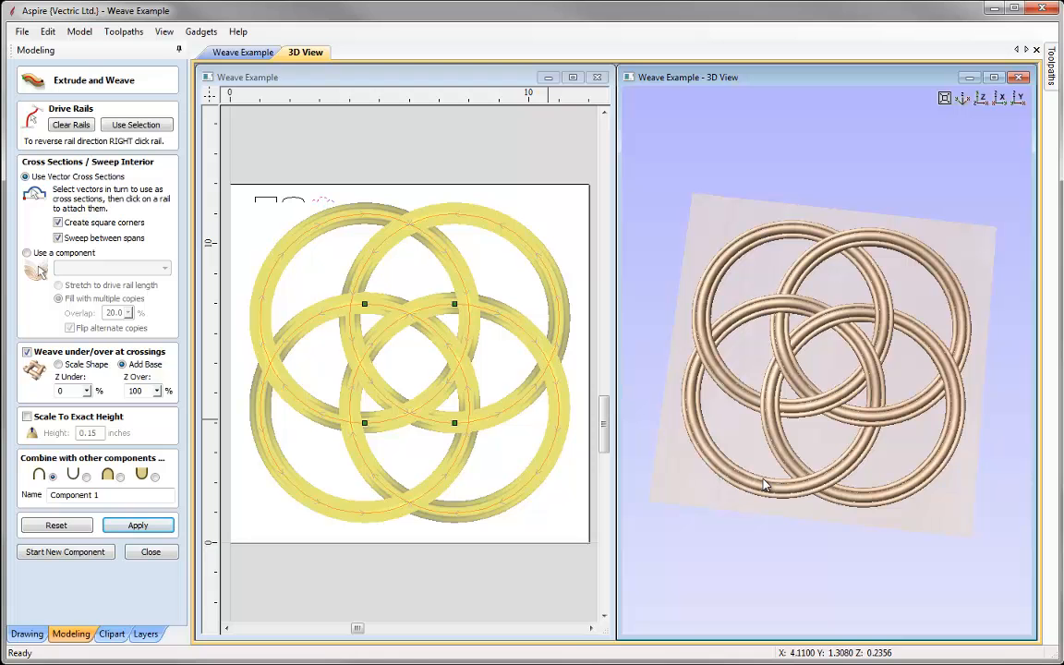
Finish the circle weave and delete the interlaced rings component
left_click(151, 552)
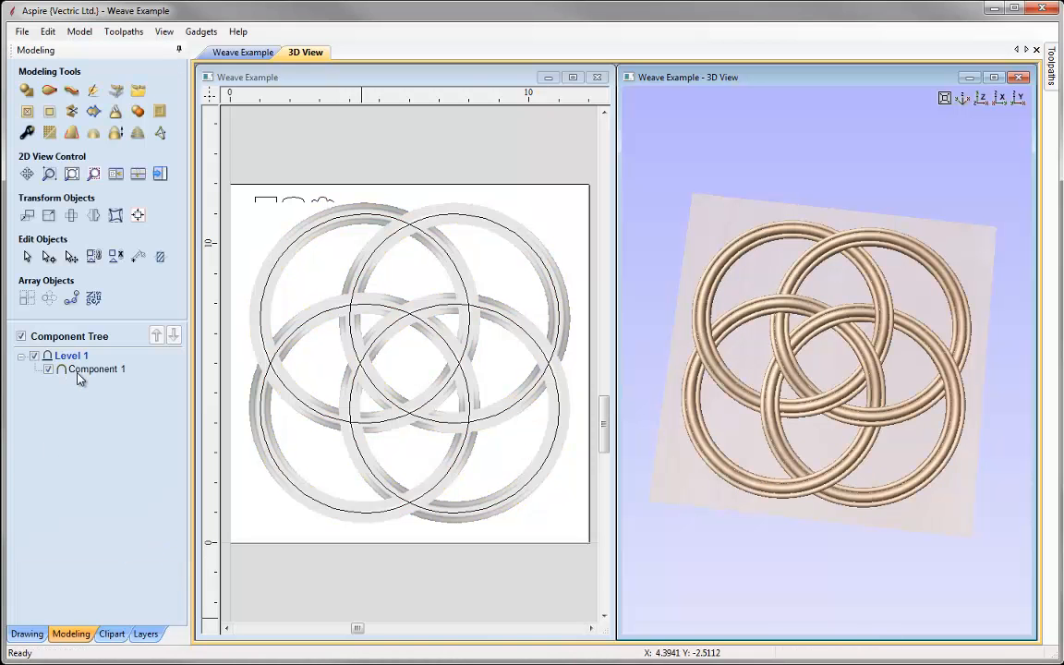
left_click(84, 370)
right_click(89, 374)
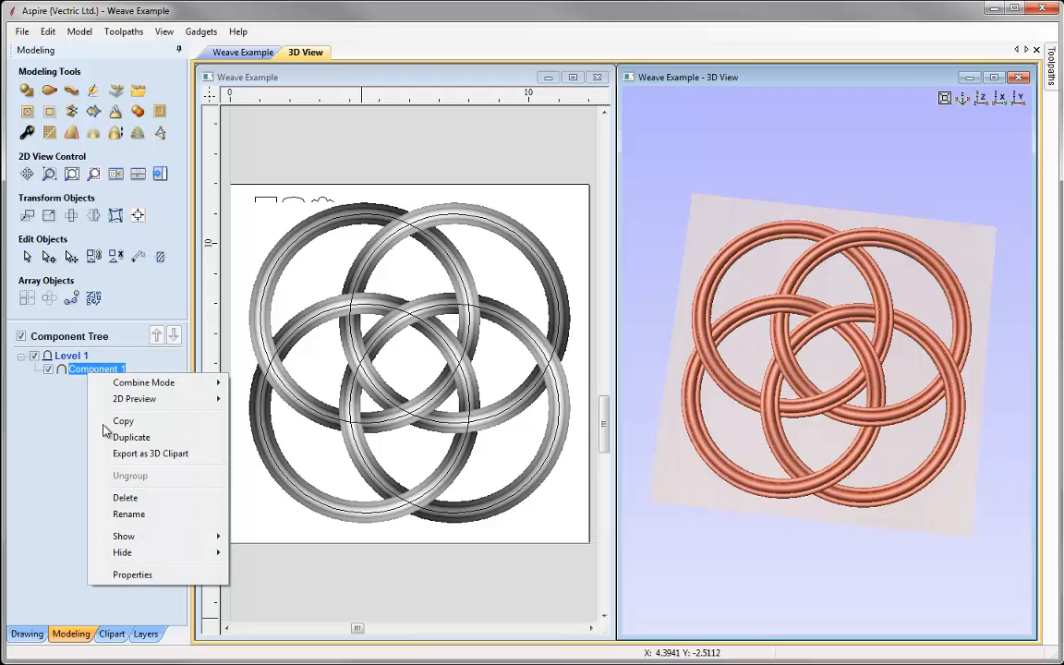
left_click(126, 498)
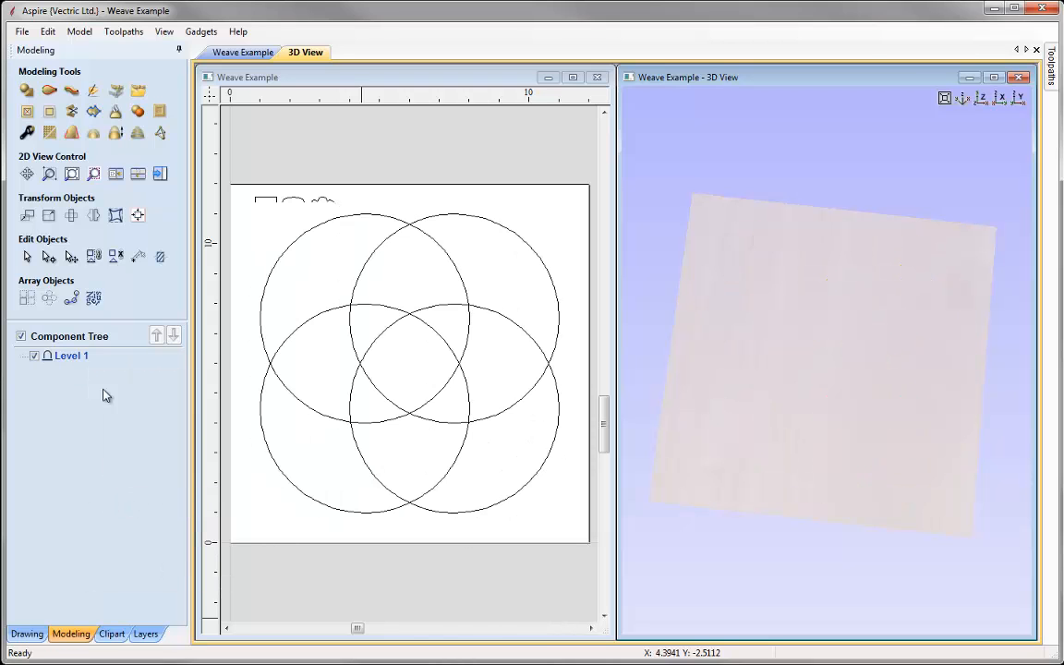
Import the Weave-Group.3dClip component from the ExtrudeWeaveGuide_FILES folder and view it up close in 3D
left_click(137, 93)
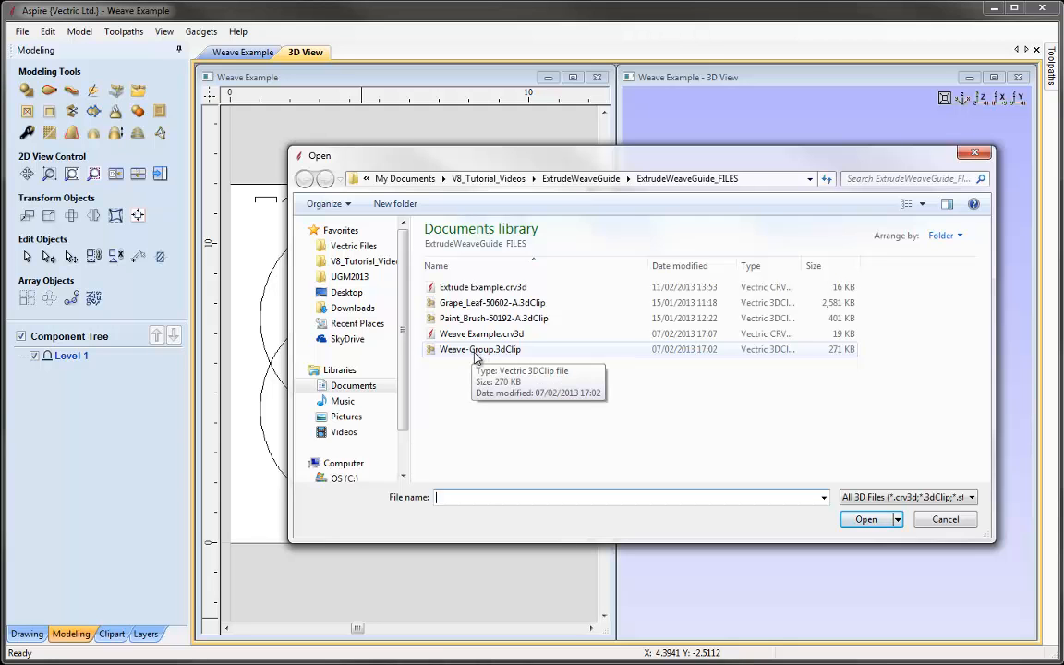
left_click(502, 353)
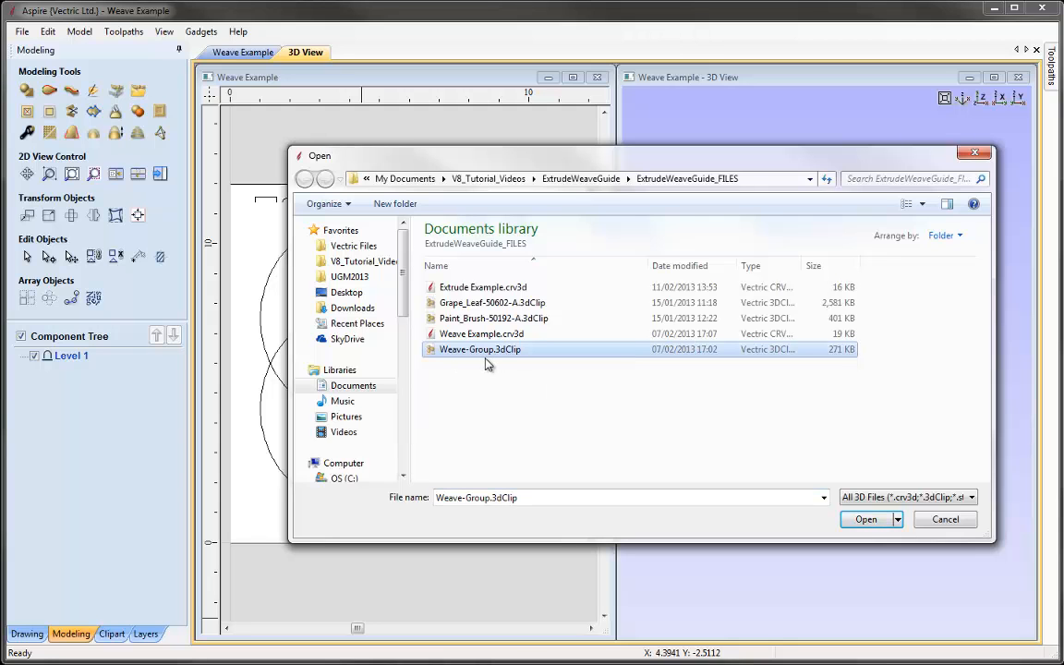
left_click(869, 521)
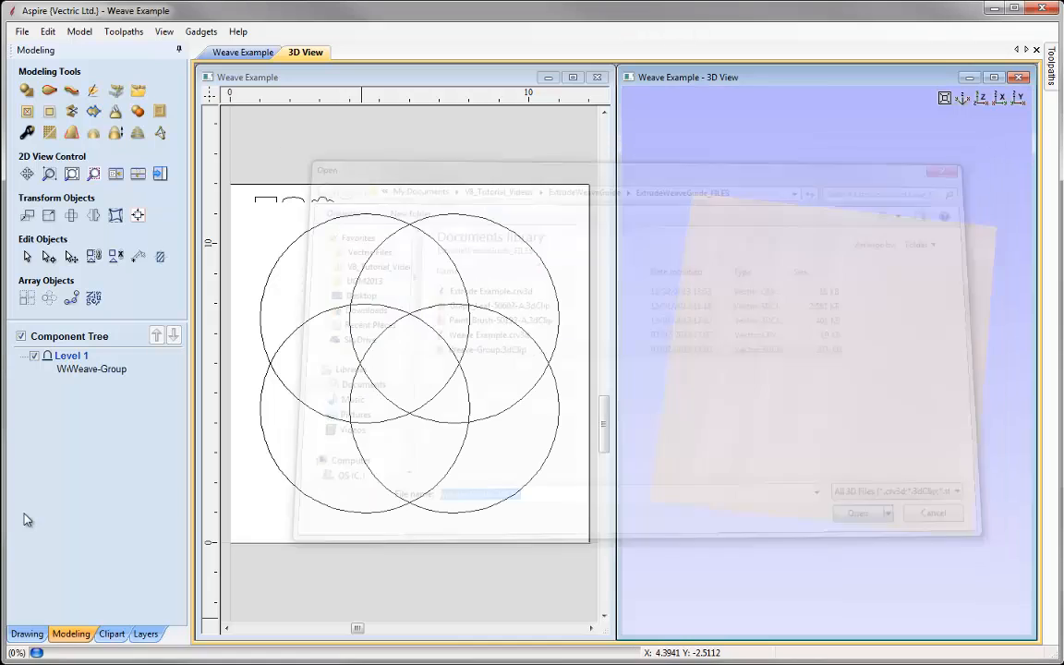
scroll(825, 382, "up", 8)
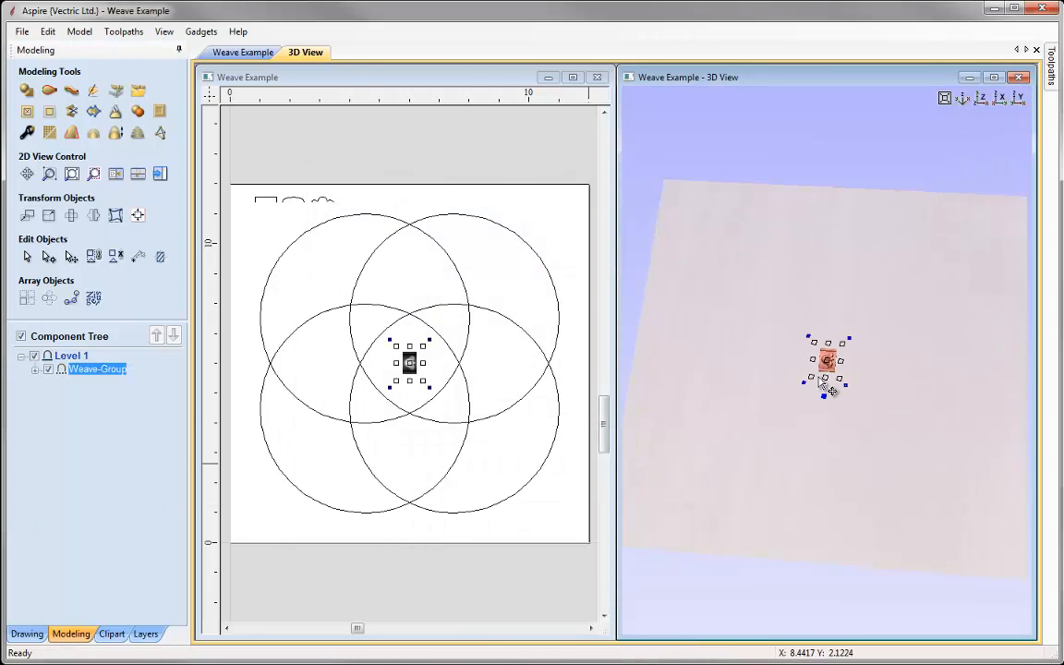
Deselect the Weave-Group component and set all four overlapping circles as drive rails for Extrude and Weave
left_click_drag(796, 480, 827, 494)
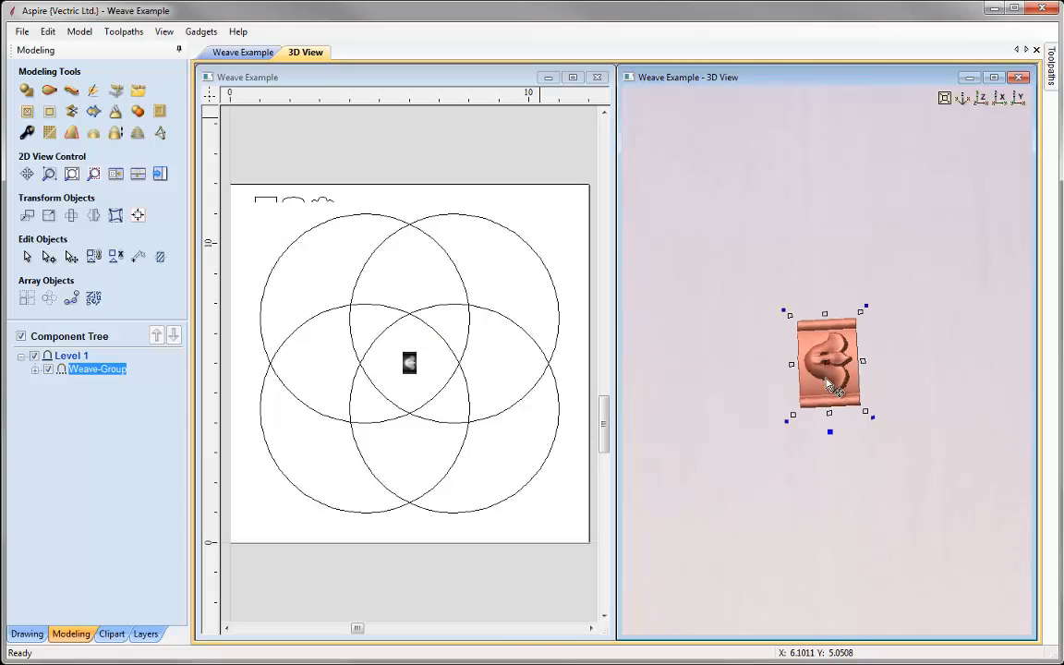
scroll(844, 465, "down", 2)
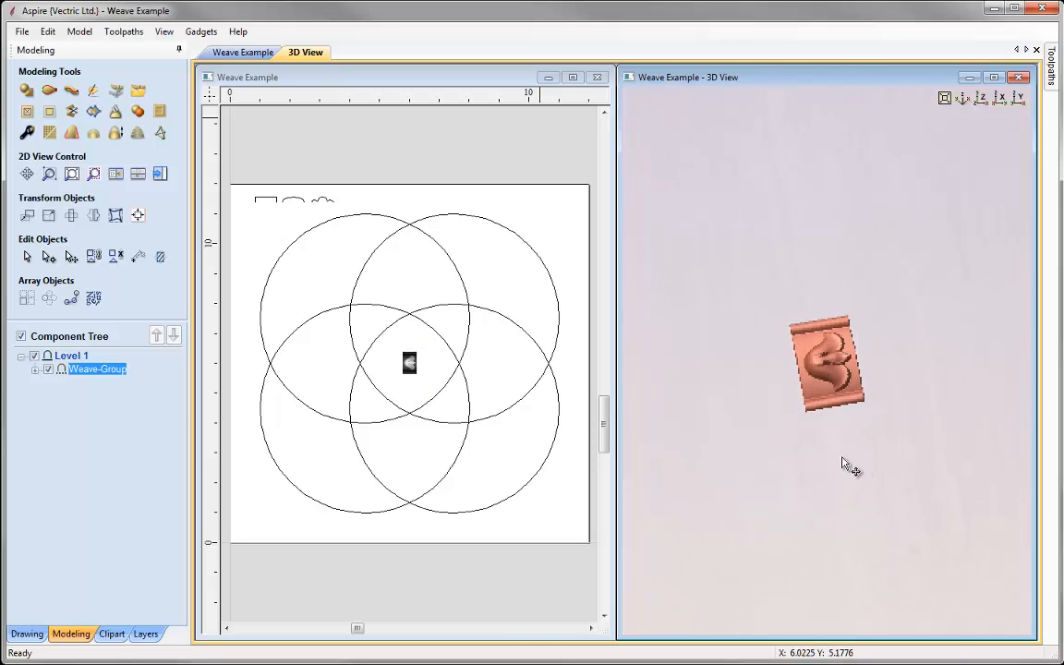
left_click(962, 99)
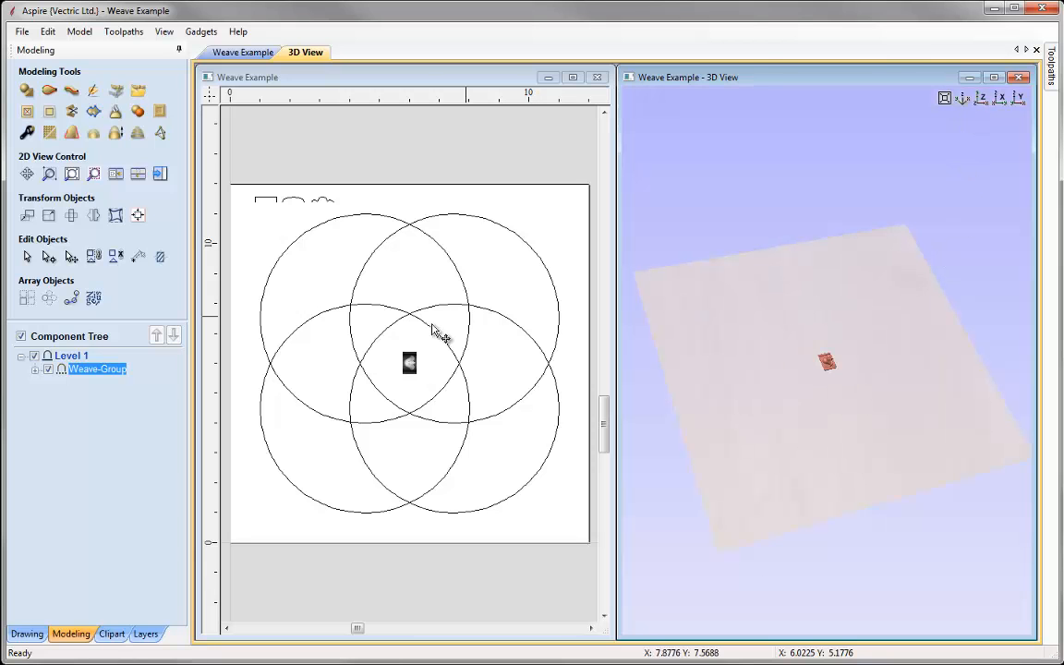
left_click(413, 448)
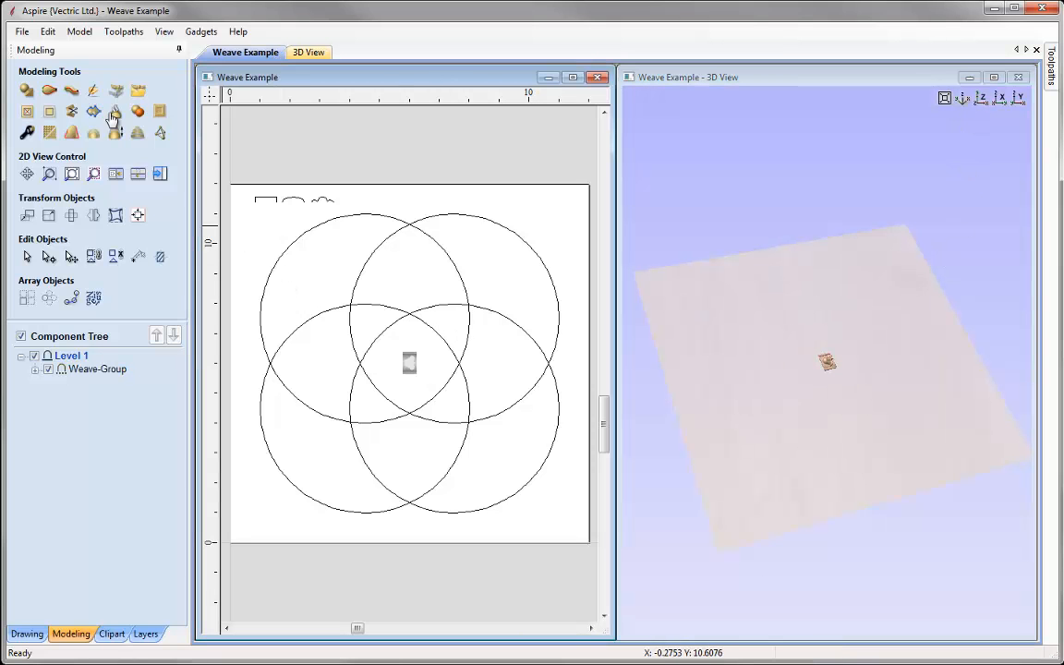
left_click(71, 92)
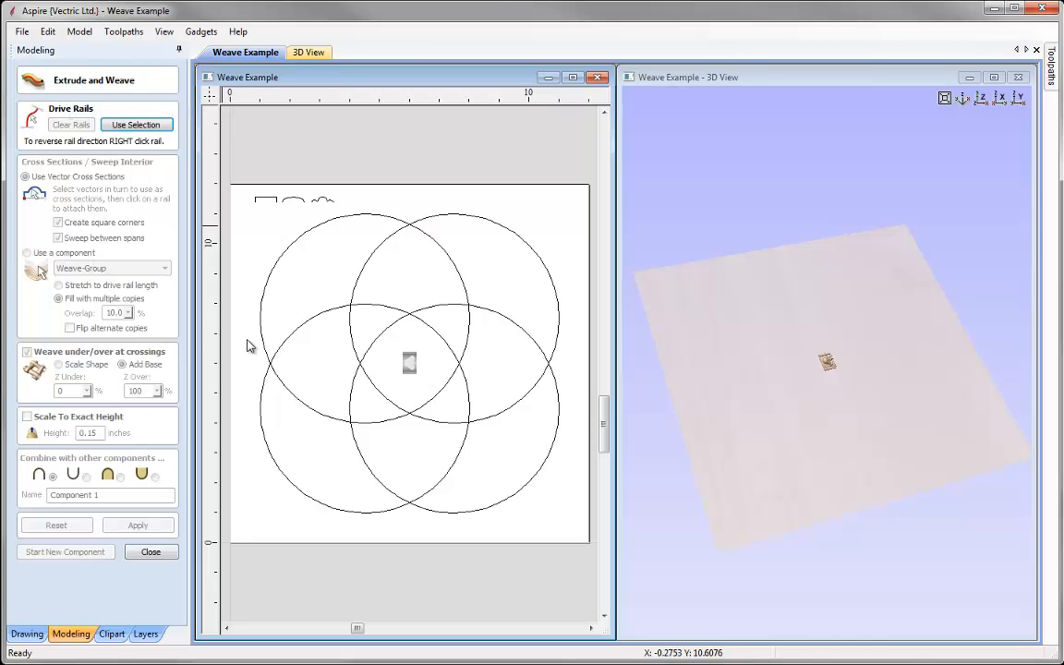
left_click(318, 230)
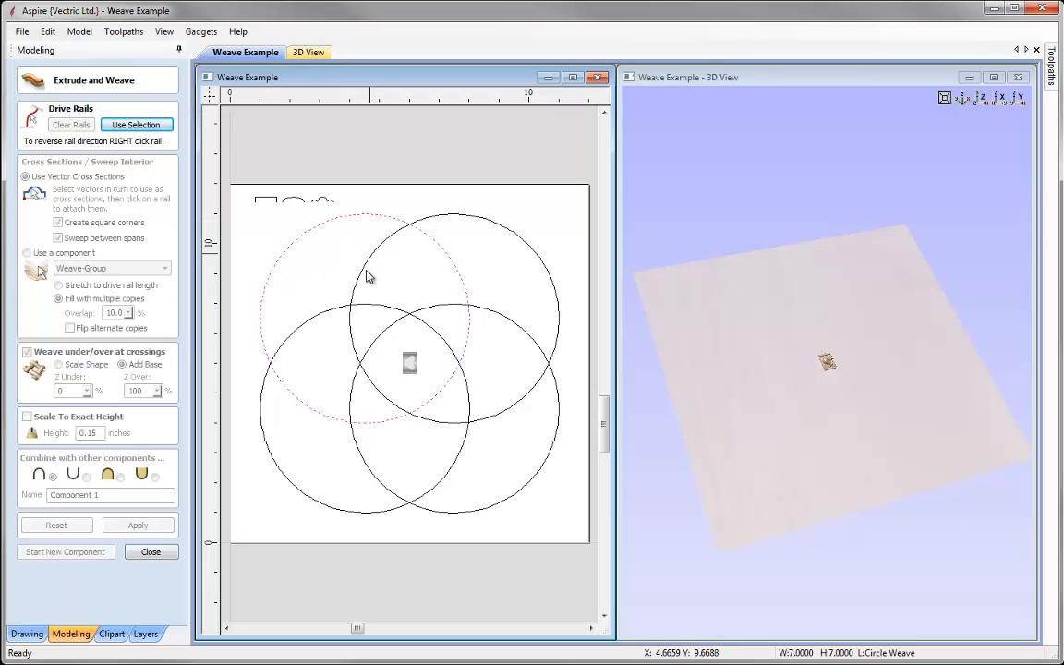
left_click(352, 294, "shift")
left_click(359, 306, "shift")
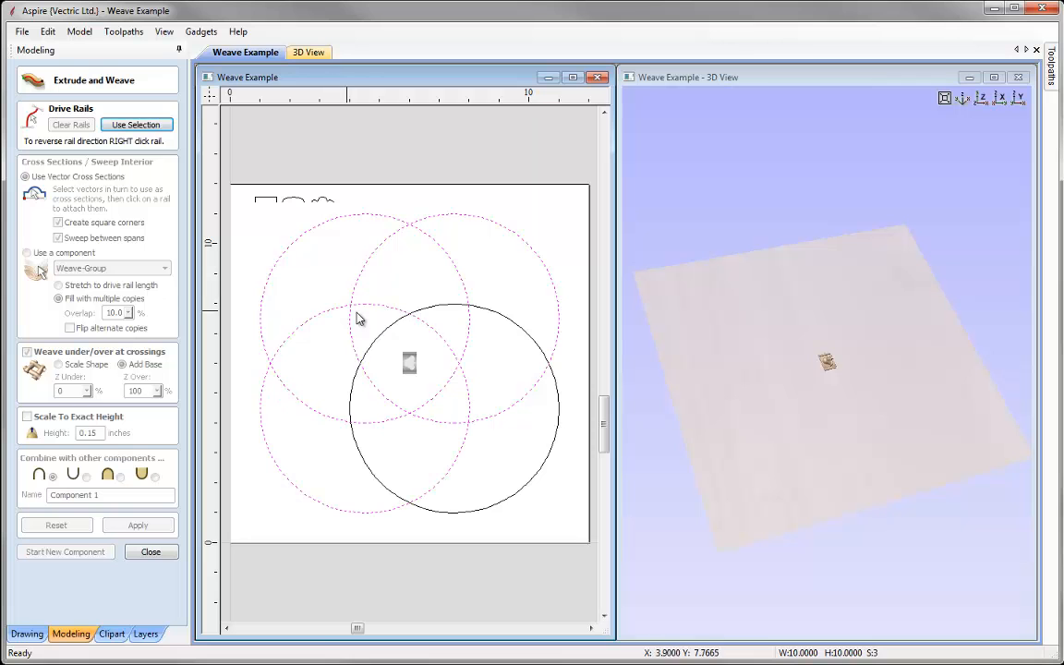
left_click(441, 305, "shift")
left_click(137, 125)
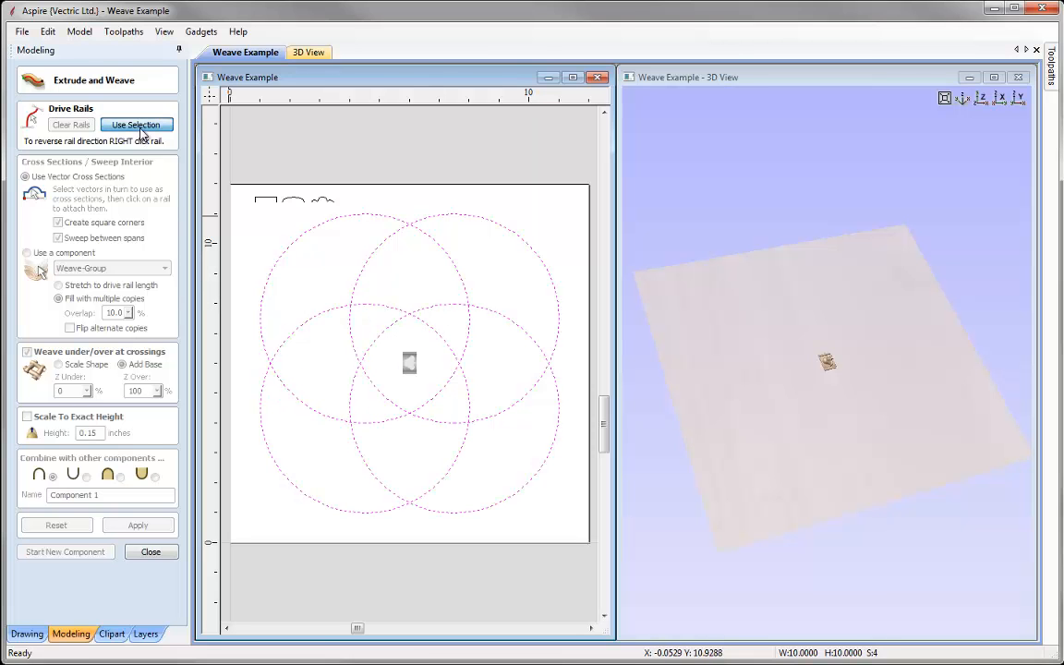
Weave the circles using the Weave-Group component, filled with multiple copies at 10% overlap
left_click(27, 253)
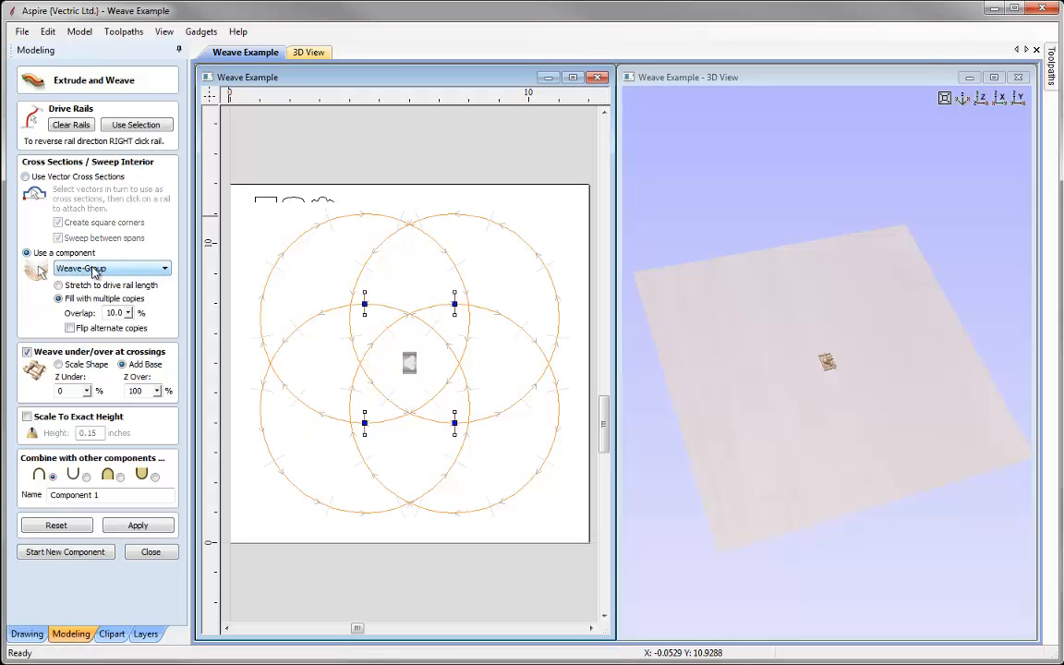
left_click(95, 270)
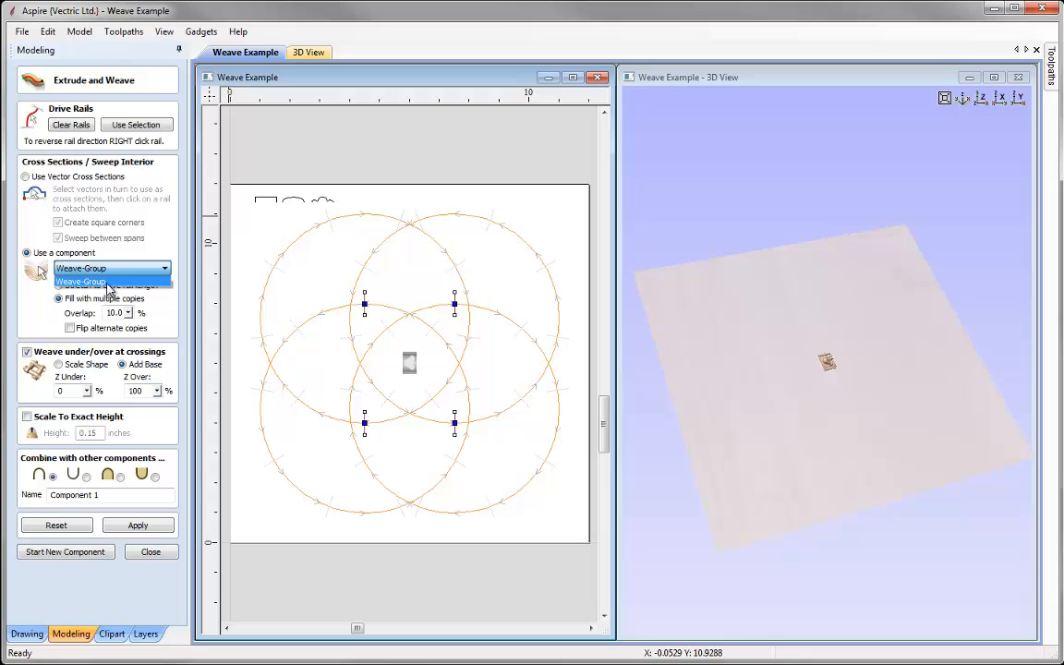
left_click(107, 282)
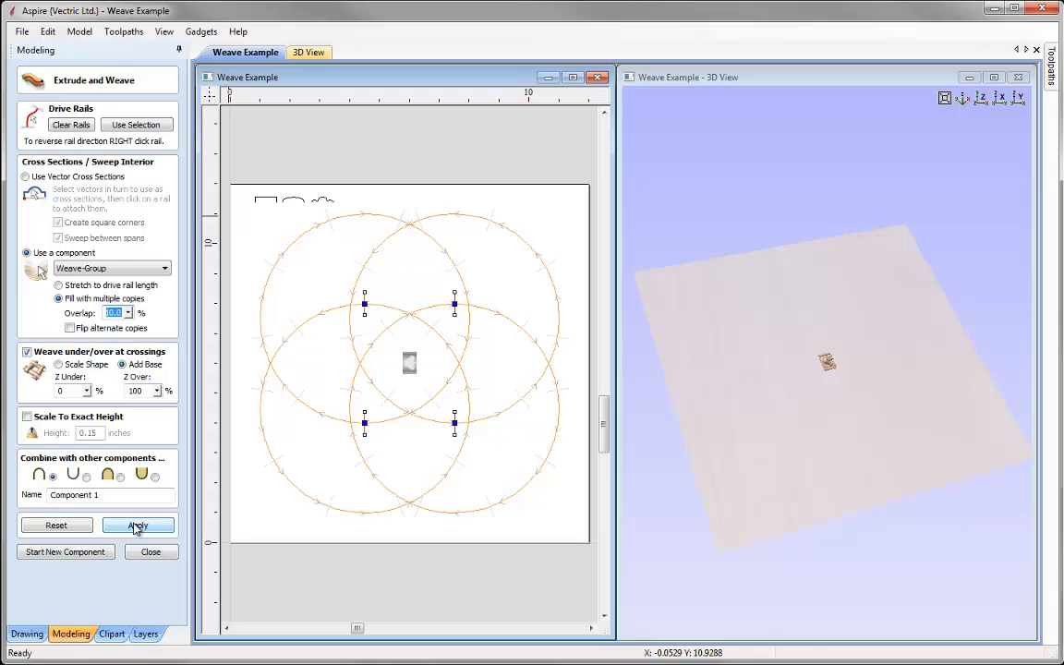
left_click(136, 526)
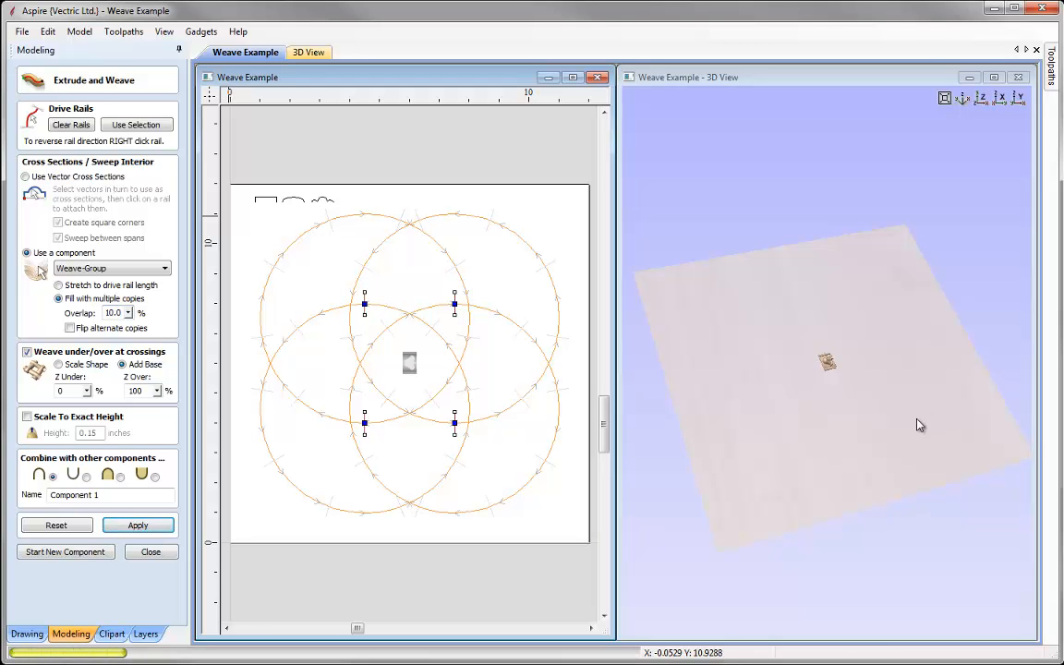
Examine the repeated component pattern and the crossings of the woven rings up close in 3D
left_click_drag(870, 430, 847, 455)
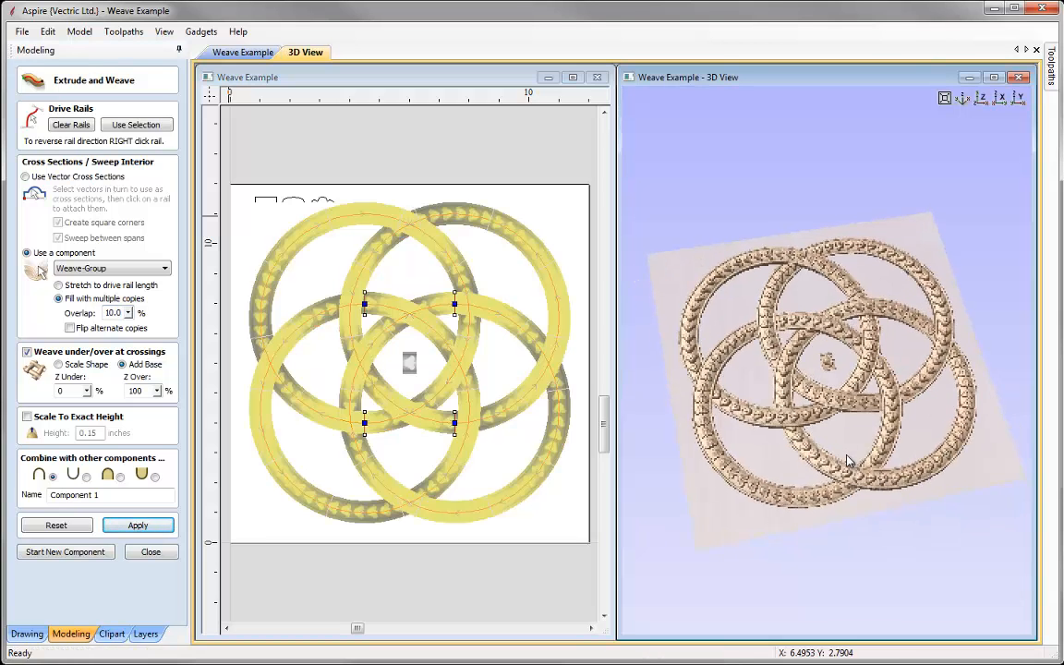
right_click_drag(847, 455, 837, 433)
left_click_drag(828, 394, 846, 412)
right_click_drag(851, 421, 887, 368)
left_click_drag(887, 352, 848, 361)
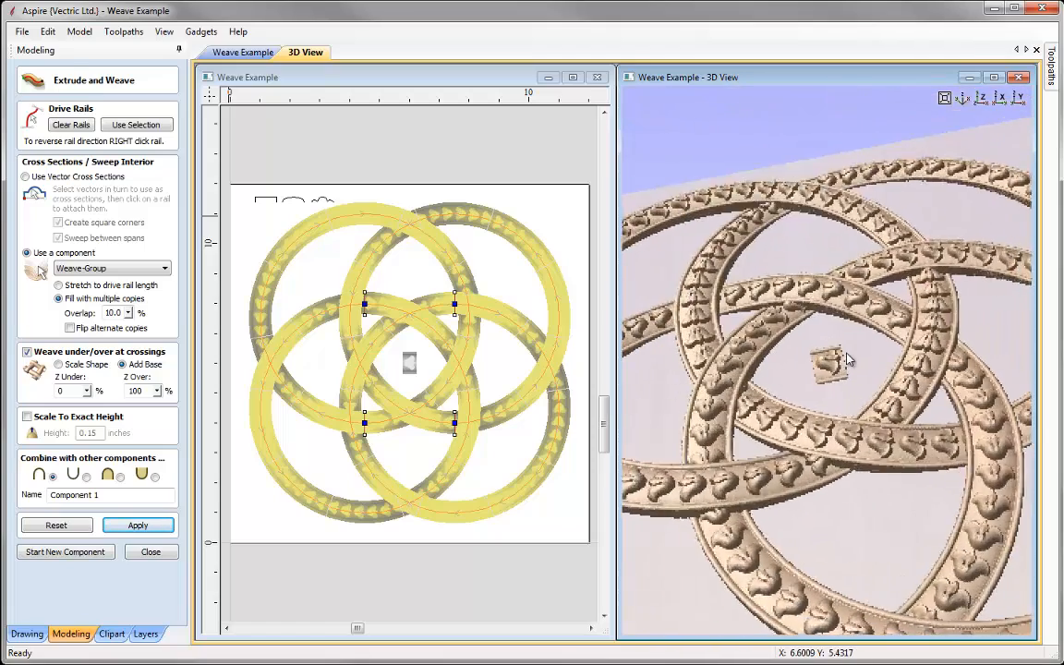
right_click_drag(848, 361, 848, 389)
left_click_drag(848, 389, 778, 362)
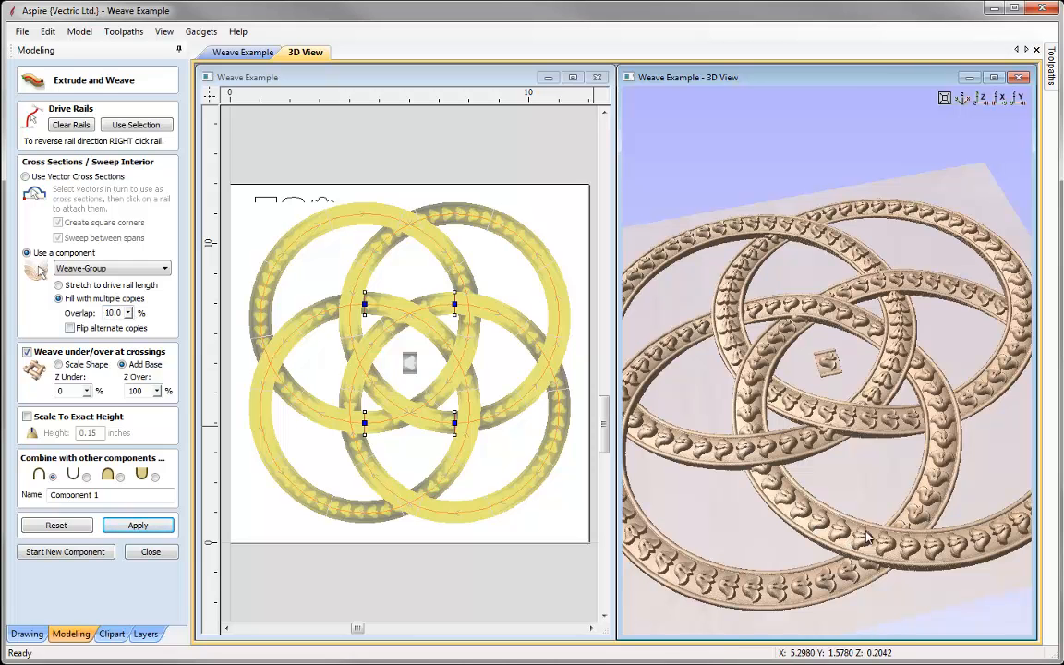
left_click_drag(898, 540, 841, 503)
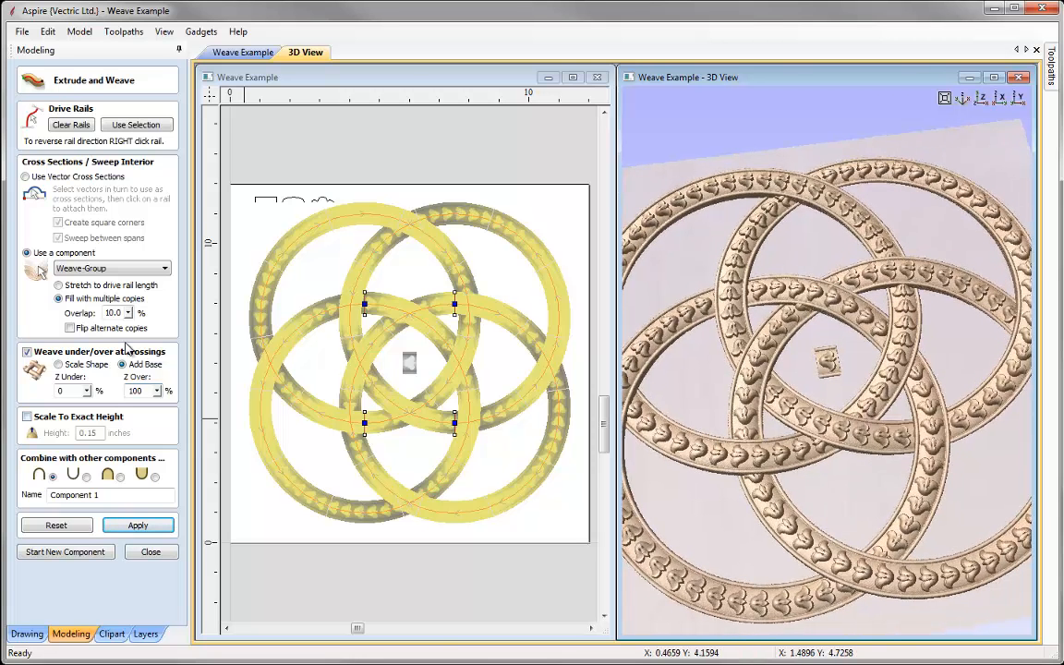
Set the overlap of the component copies to 40%, regenerate the weave and view the rings in 3D
double_click(109, 312)
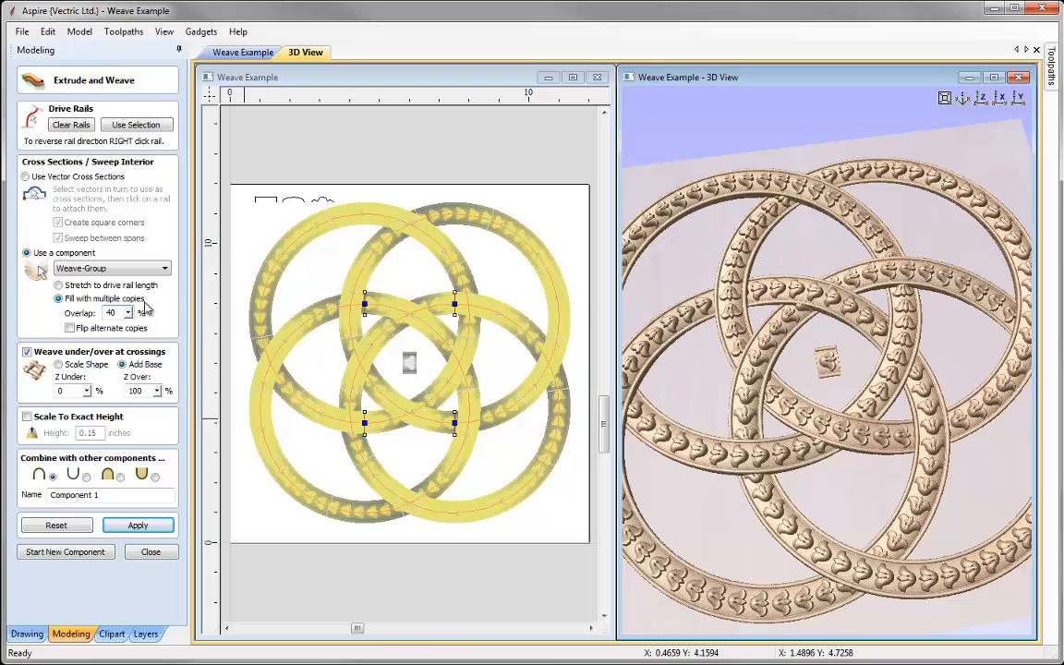
left_click(137, 526)
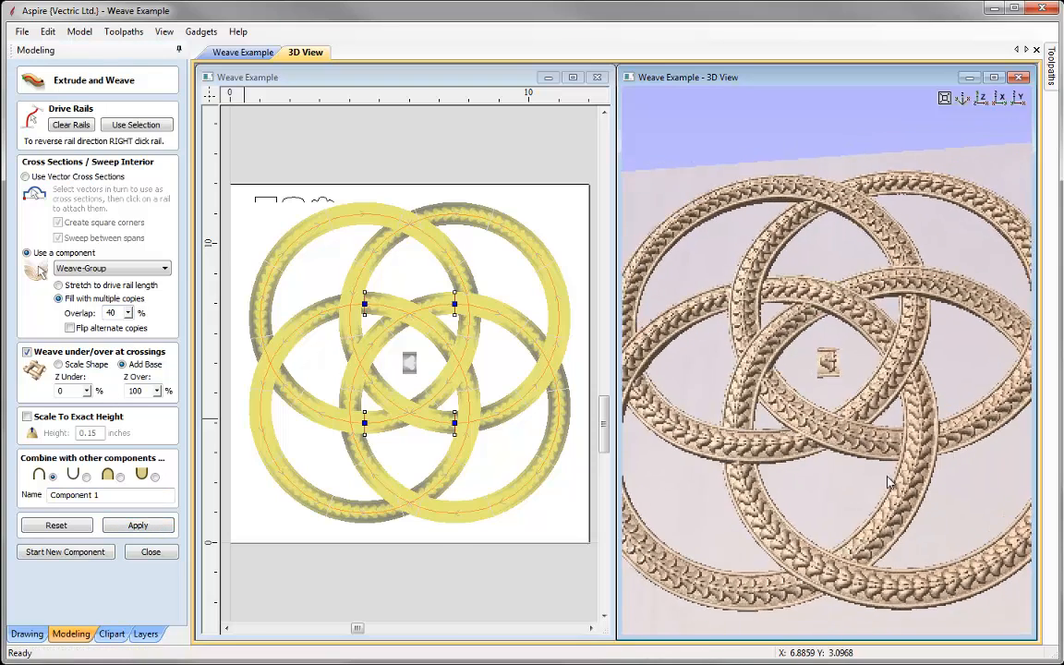
mouse_move(802, 450)
left_mouse_down()
mouse_move(811, 383)
mouse_move(786, 370)
mouse_move(765, 395)
mouse_move(800, 447)
left_mouse_up()
mouse_move(964, 482)
left_mouse_down()
mouse_move(990, 499)
mouse_move(981, 492)
left_mouse_up()
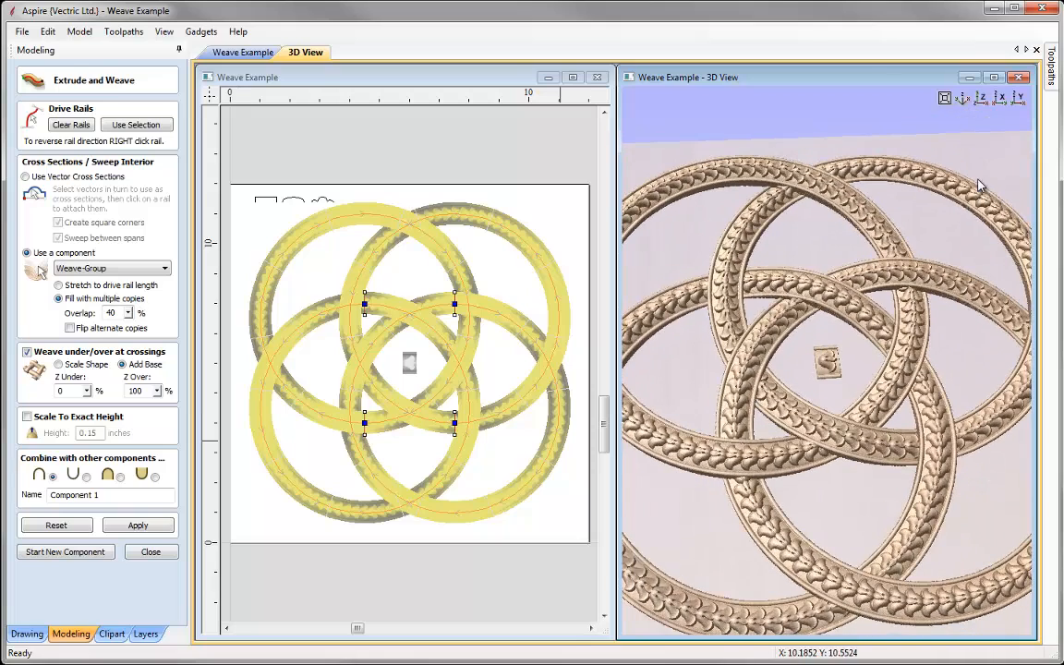
left_click(964, 99)
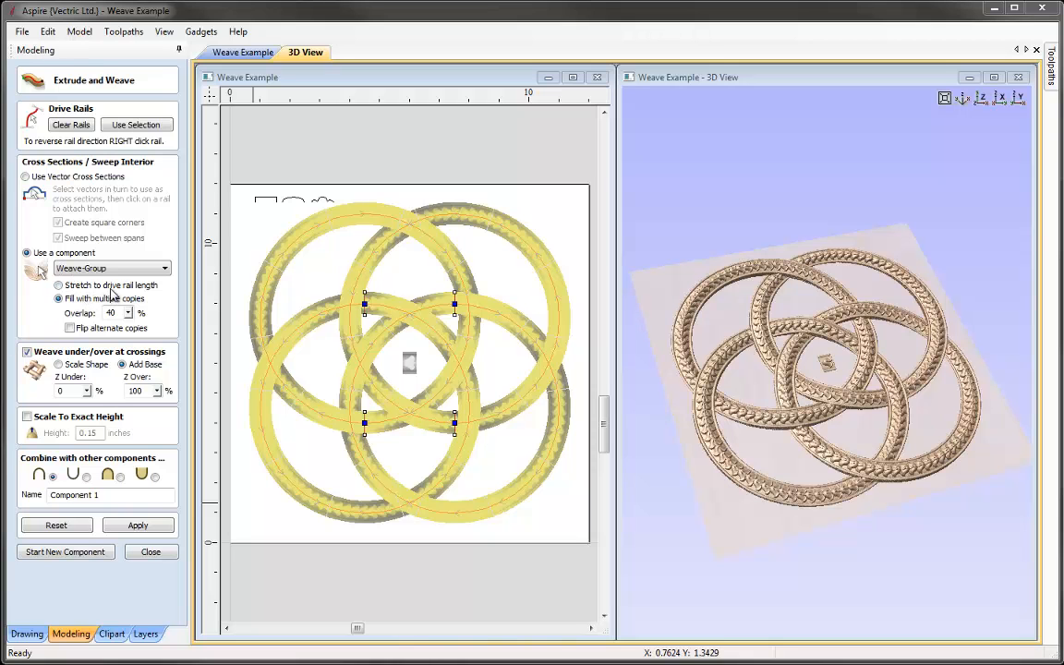
Finish the circle weave and delete both the woven rings component and the Weave-Group component
left_click(150, 554)
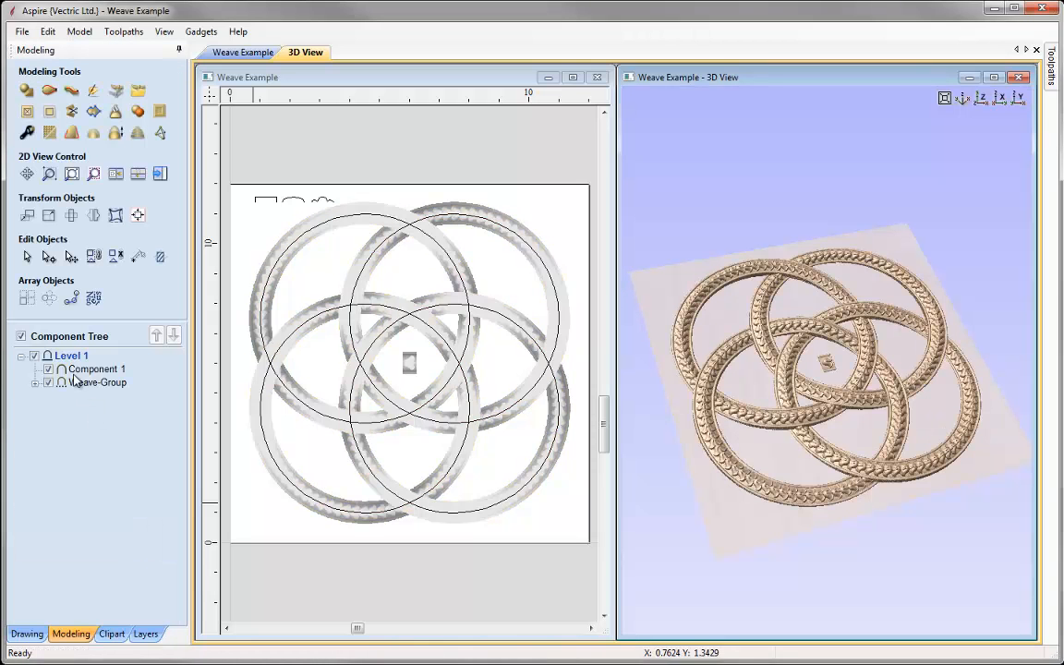
left_click(86, 371)
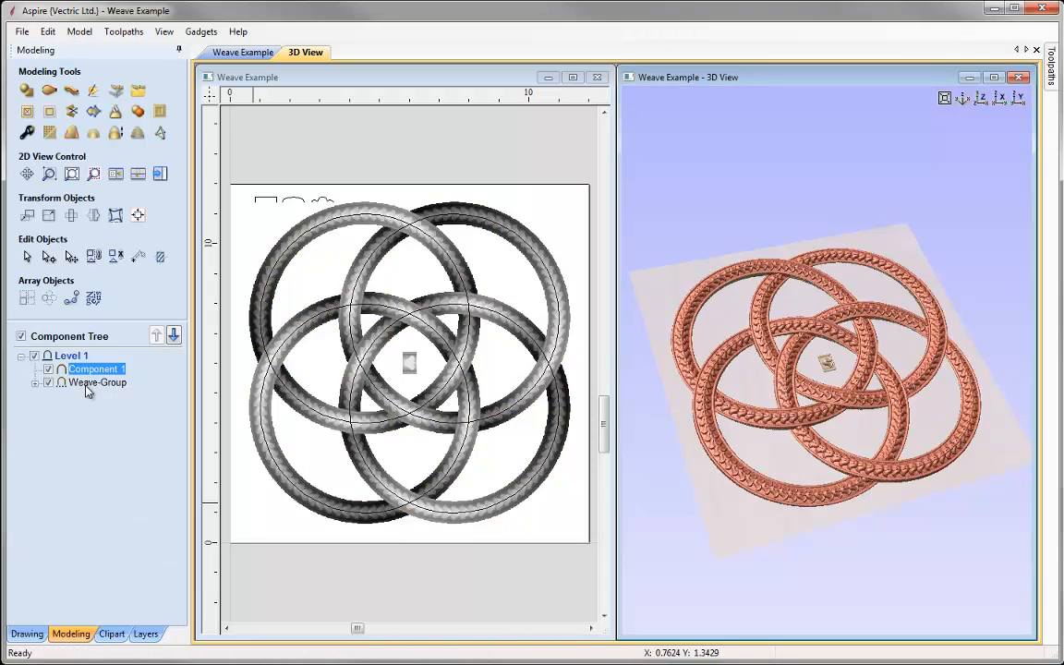
left_click(87, 385, "shift")
right_click(87, 384)
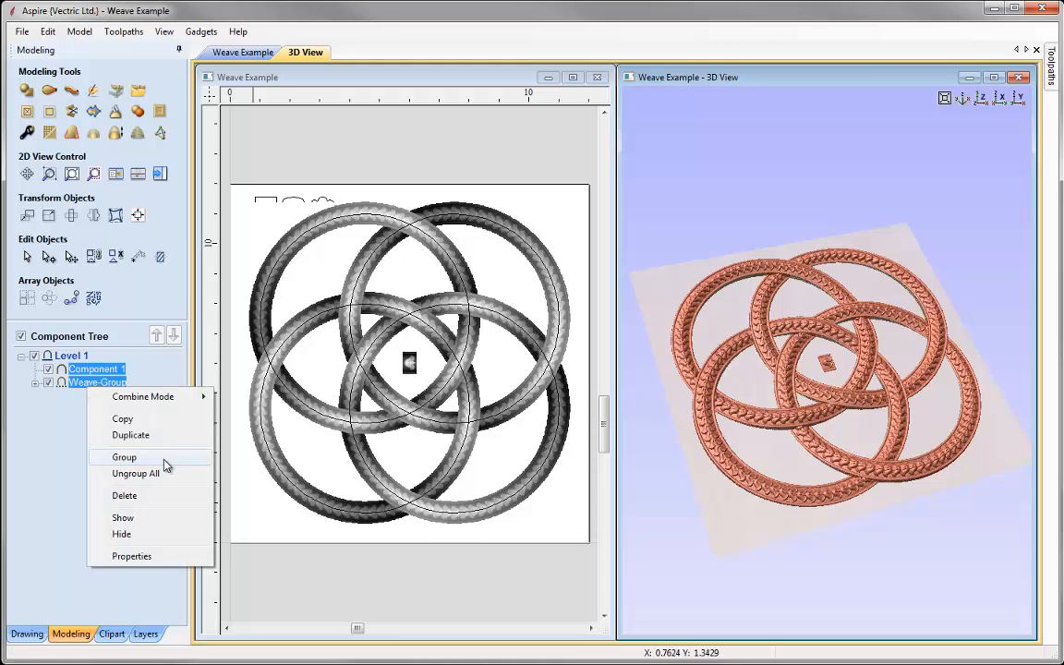
left_click(125, 495)
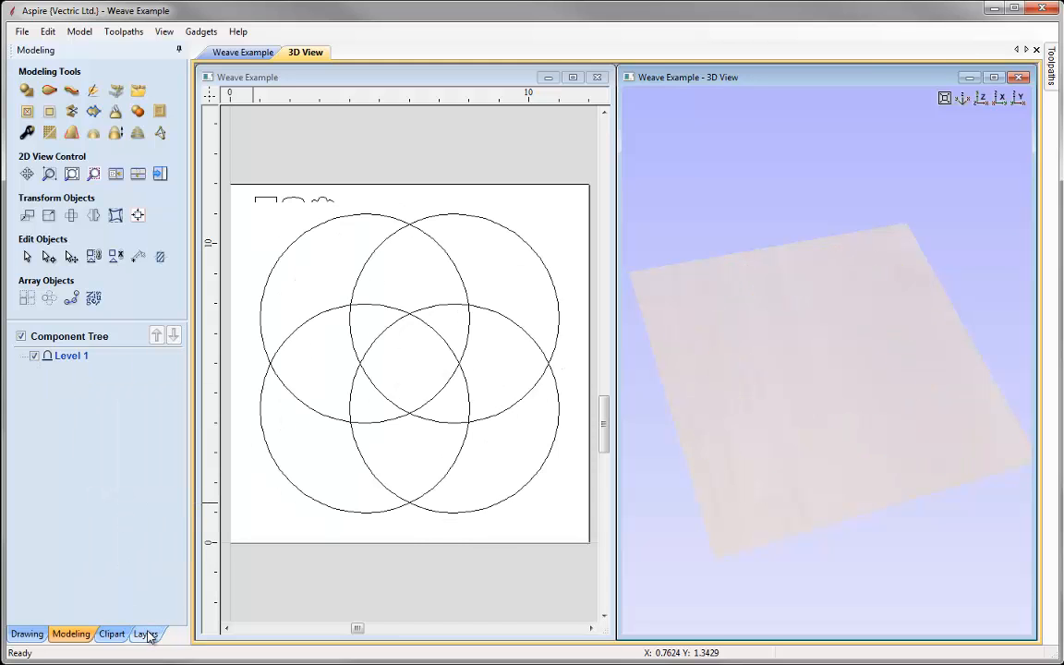
Hide the Circle Weave layer, then show the Stretch Weave layer and make it active
left_click(146, 635)
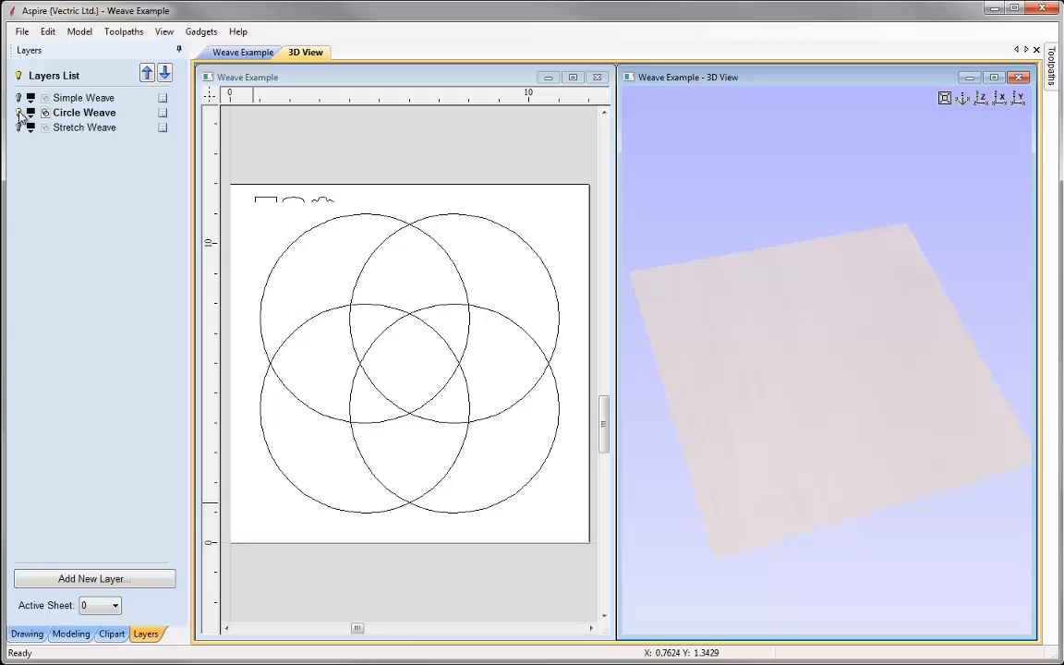
left_click(18, 112)
left_click(18, 127)
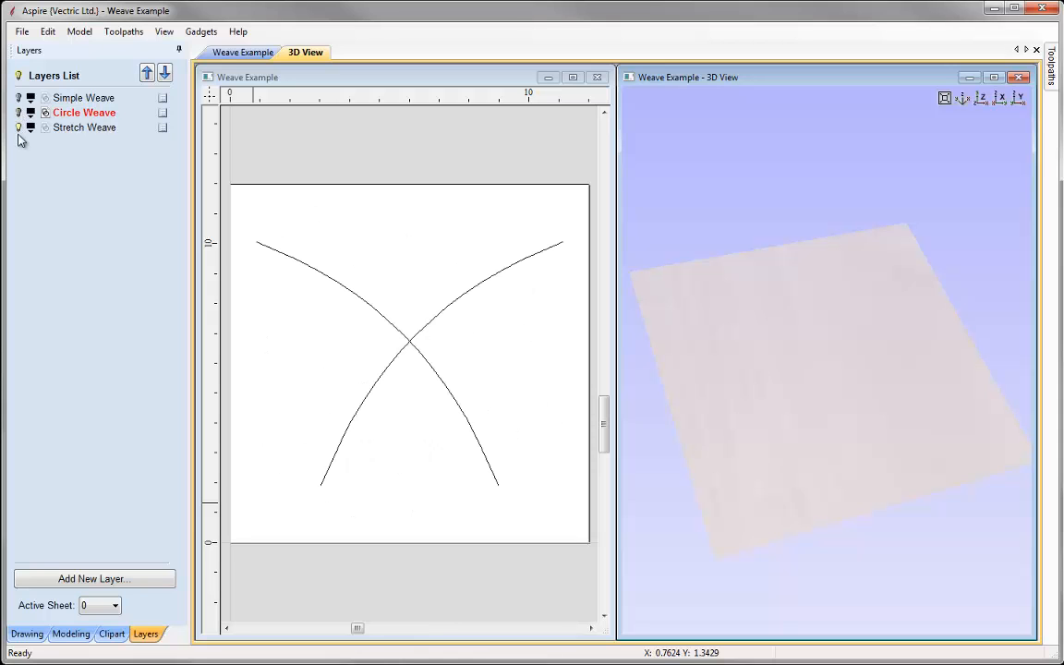
left_click(71, 129)
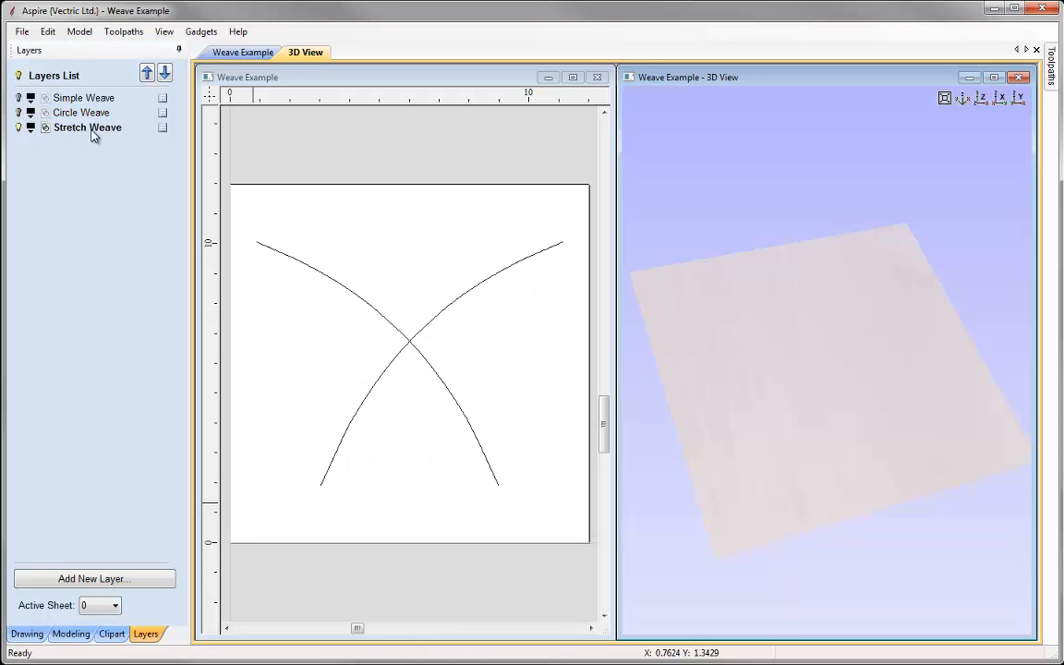
Import the Paint_Brush-50192-A.3dClip component from the ExtrudeWeaveGuide_FILES folder
left_click(64, 635)
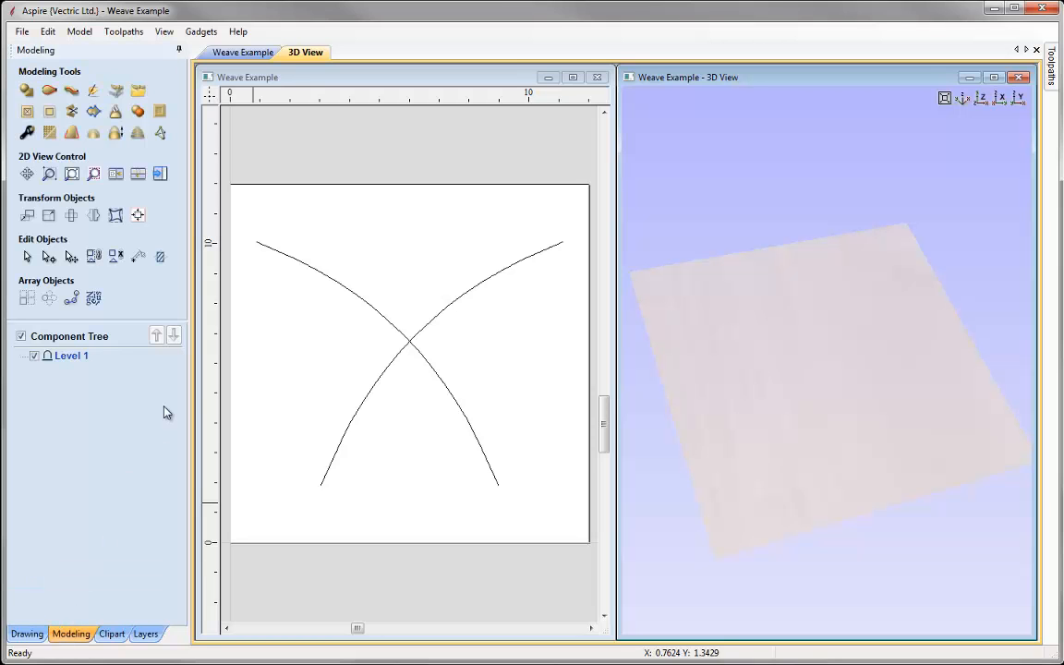
left_click(138, 94)
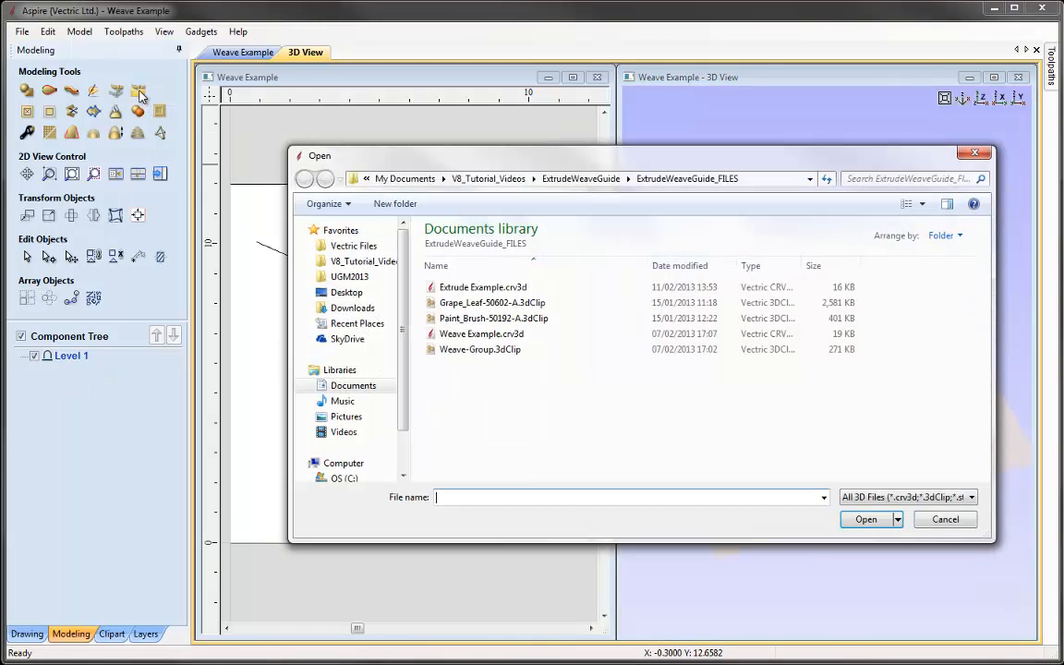
left_click(490, 319)
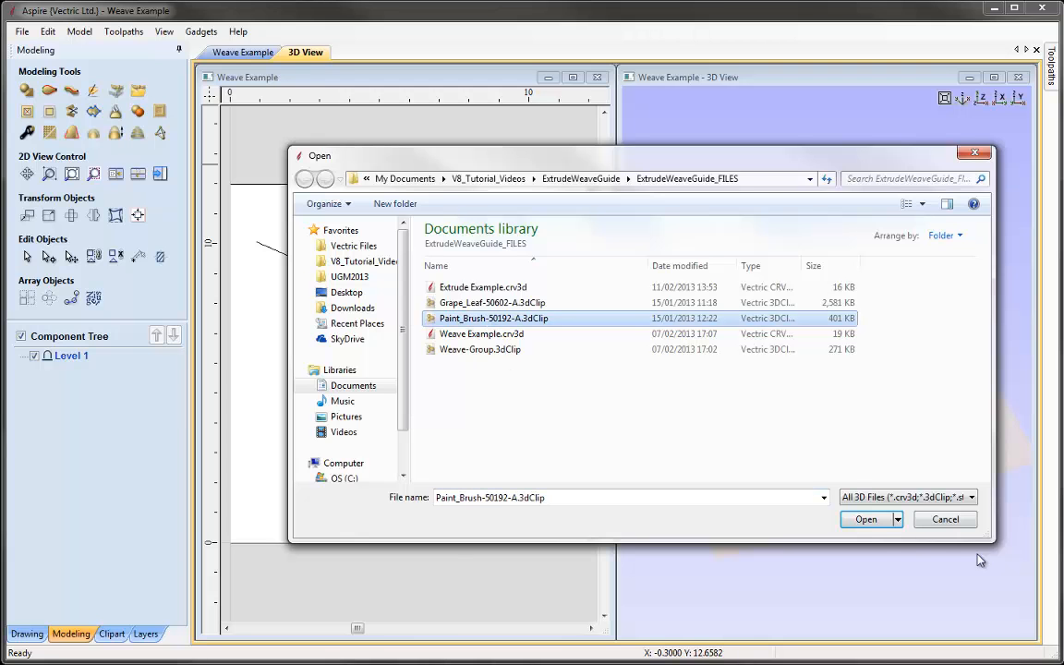
left_click(866, 520)
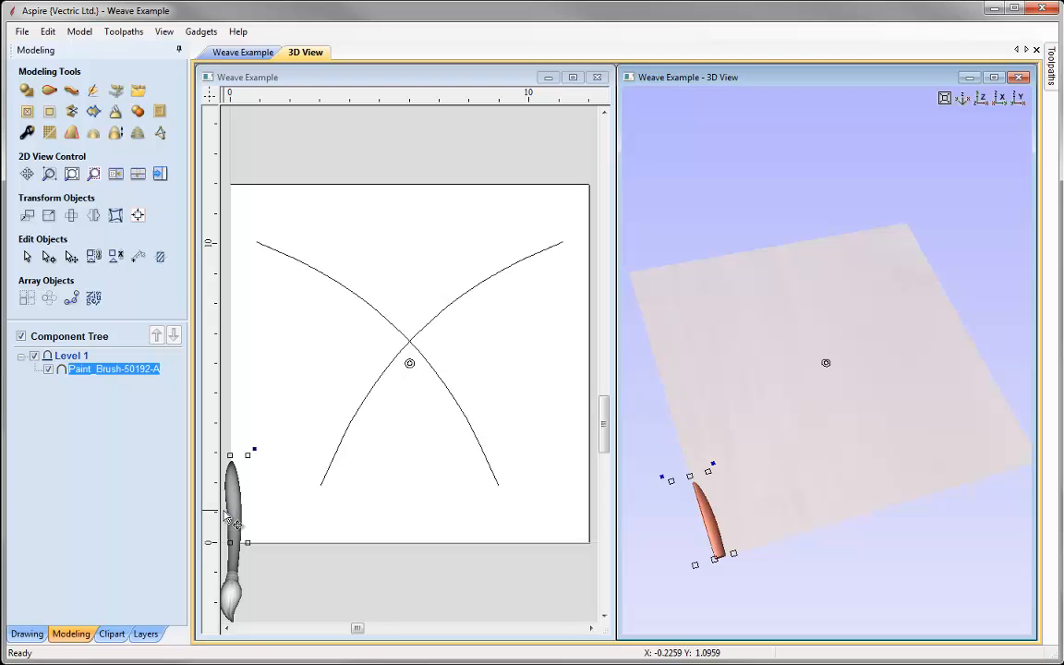
Rotate the paint brush component 90 degrees about its centre
left_click(72, 215)
left_click(47, 204)
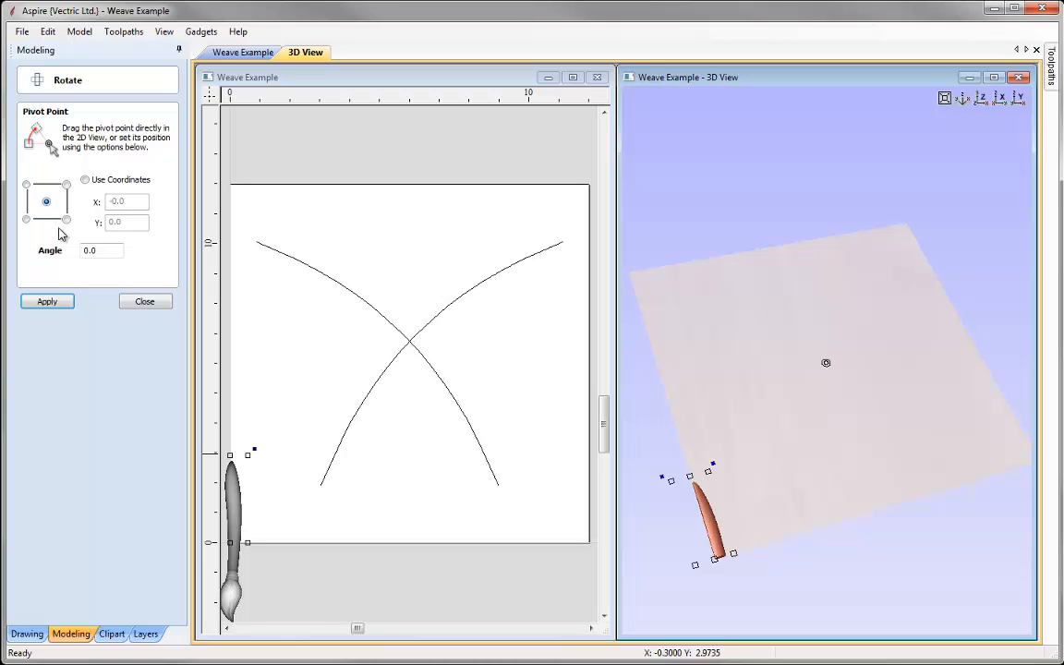
left_click(104, 249)
type("90")
left_click(47, 302)
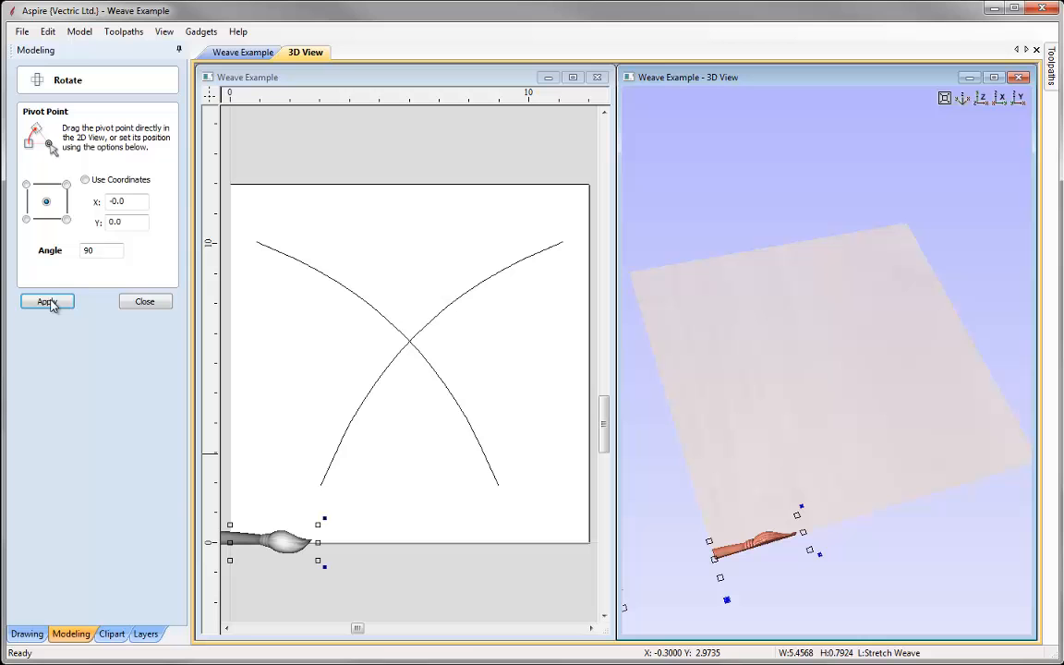
left_click(144, 302)
Move the paint brush component above the crossing curves and set its width to 8 inches, keeping X and Y linked
left_click(242, 542)
mouse_move(242, 541)
left_mouse_down()
mouse_move(408, 268)
mouse_move(421, 223)
mouse_move(428, 228)
mouse_move(420, 219)
left_mouse_up()
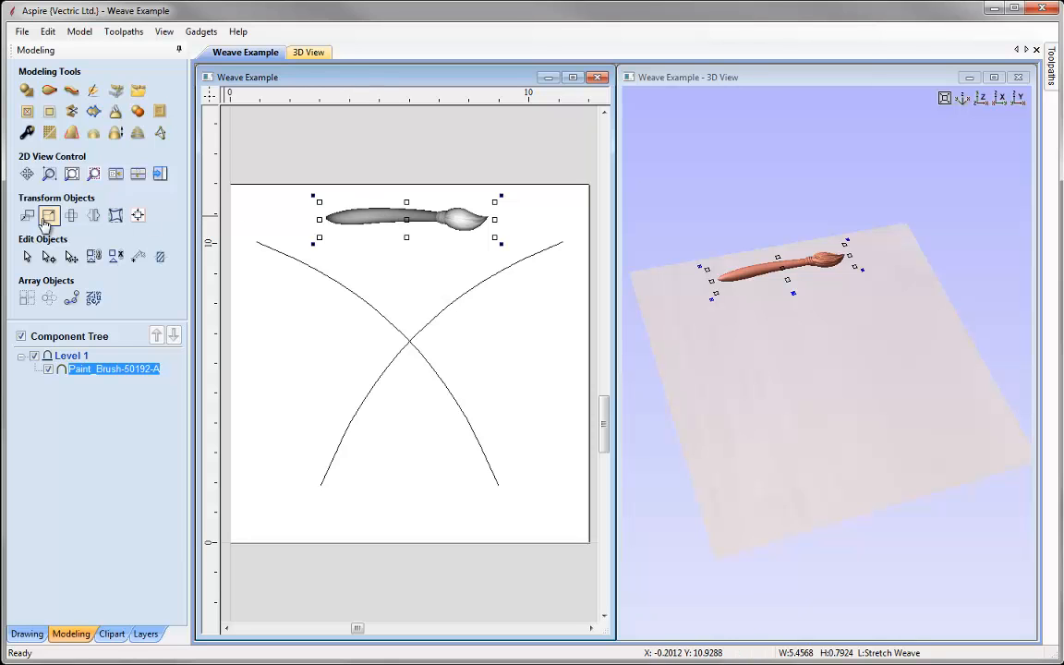
left_click(46, 221)
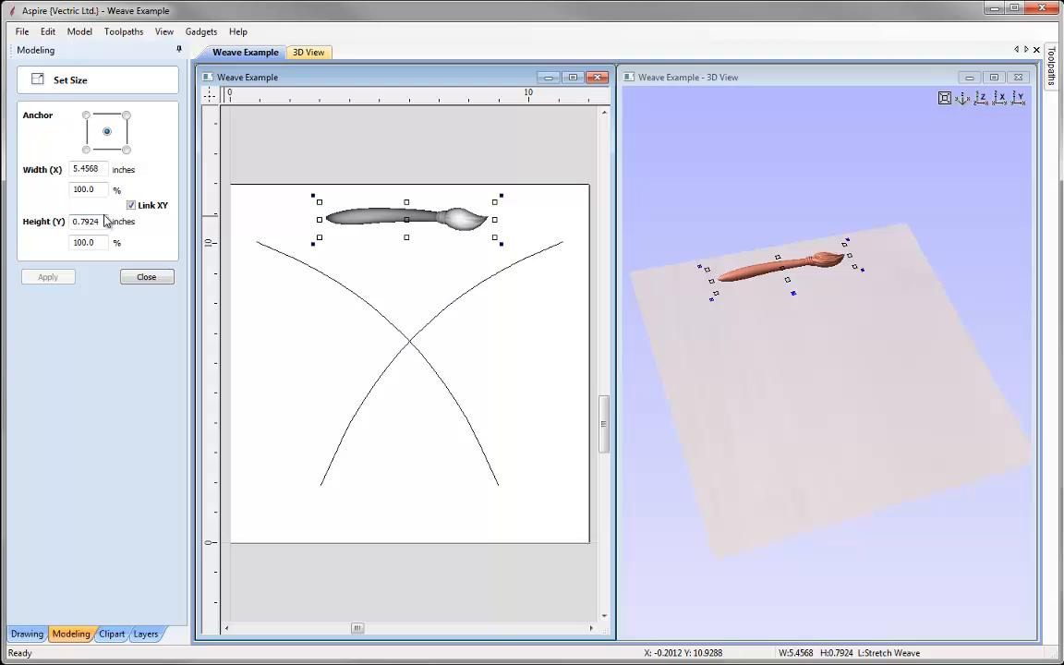
left_click_drag(104, 169, 20, 162)
type("8")
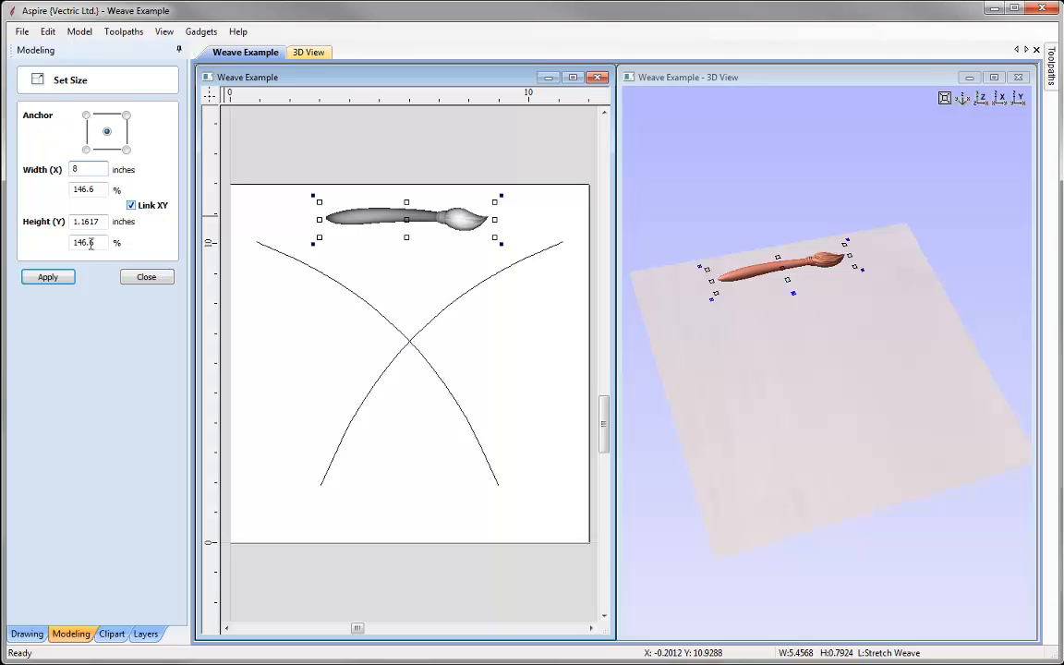
left_click(48, 277)
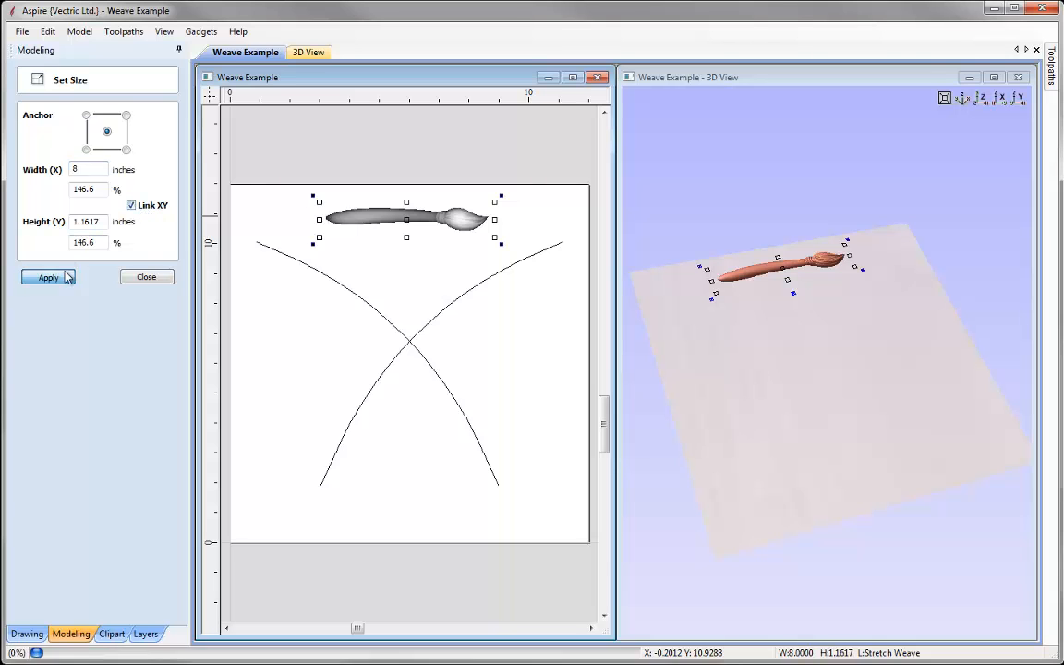
left_click(146, 278)
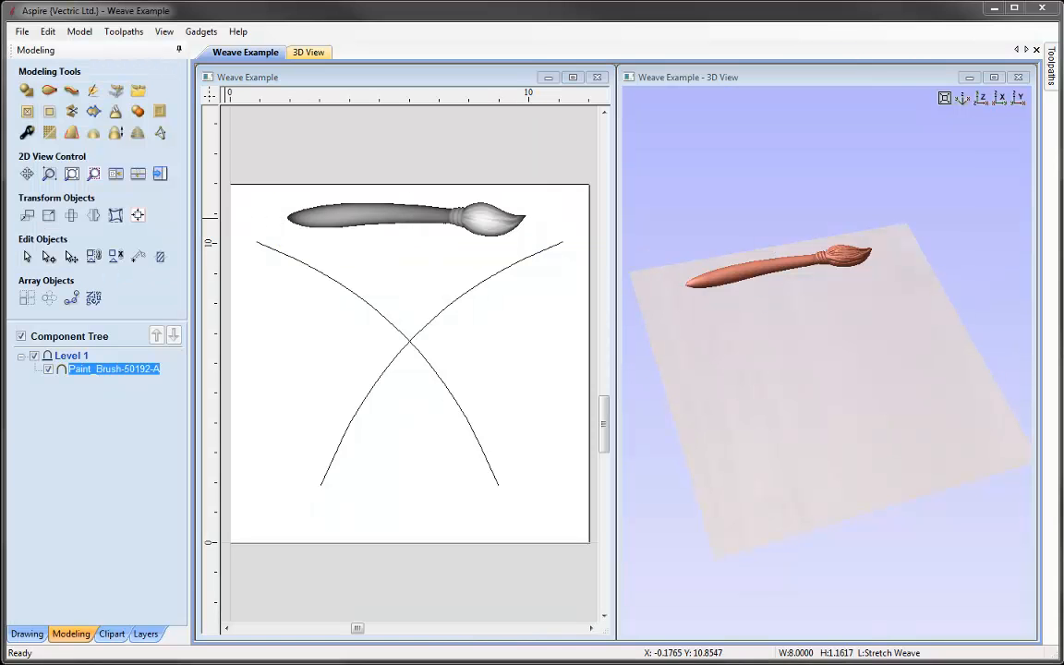
Extrude the Paint_Brush-50192-A component along the curve rising to the upper right, stretched to drive rail length, with weaving at crossings off
left_click(73, 91)
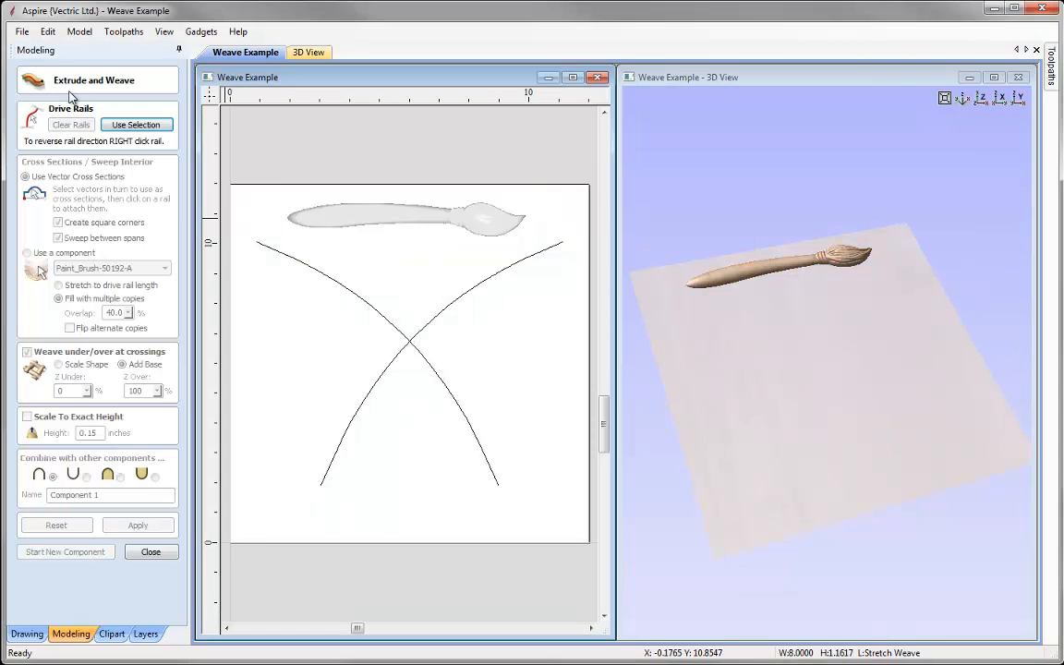
left_click(457, 307)
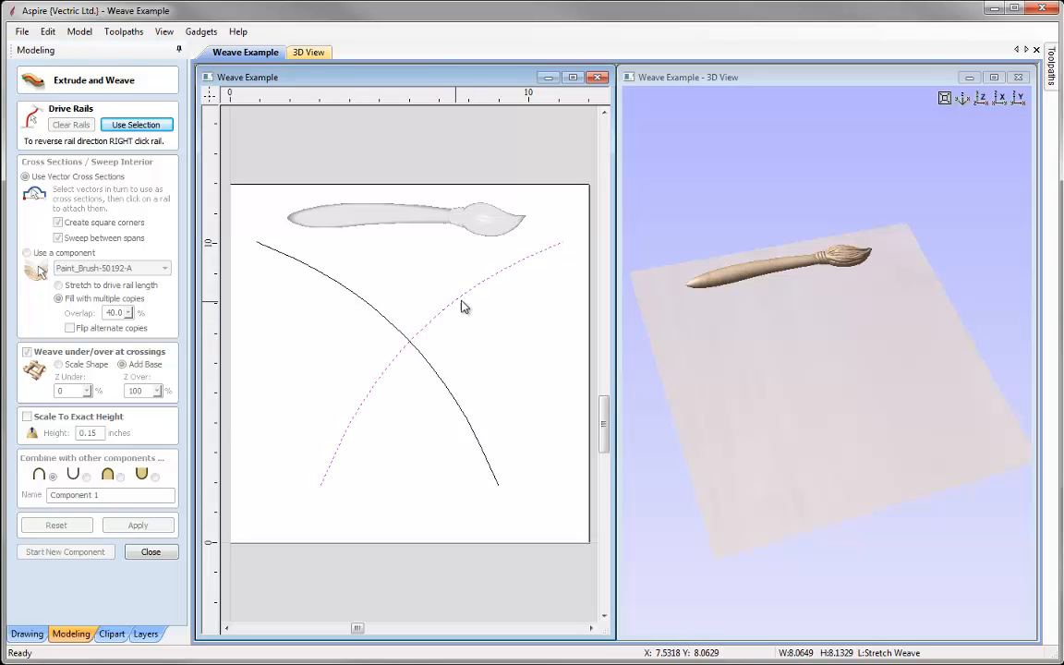
left_click(136, 124)
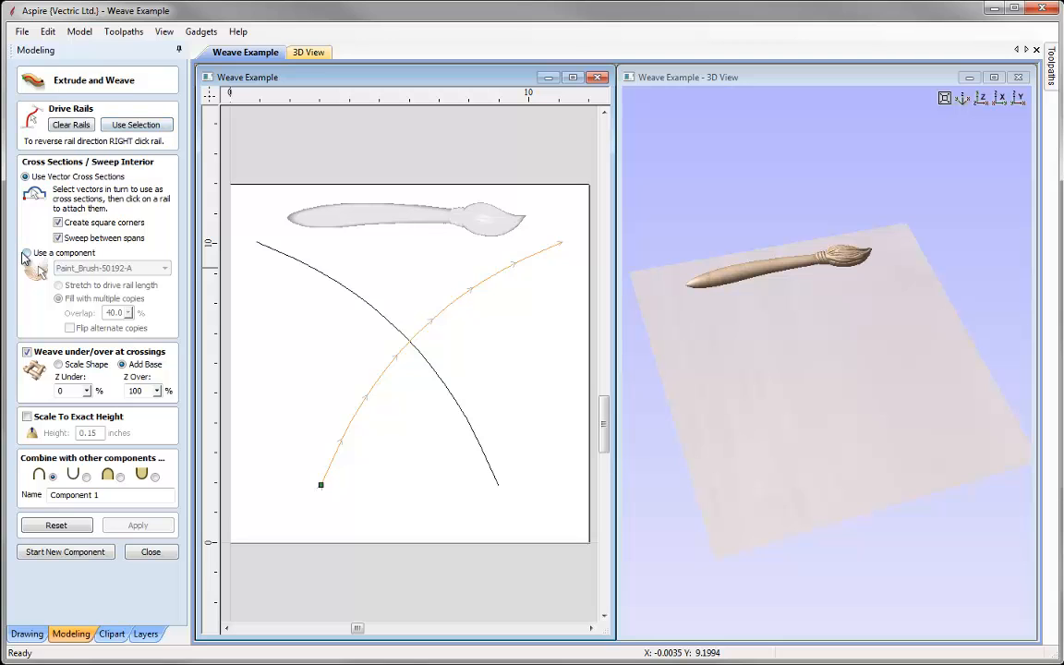
left_click(26, 252)
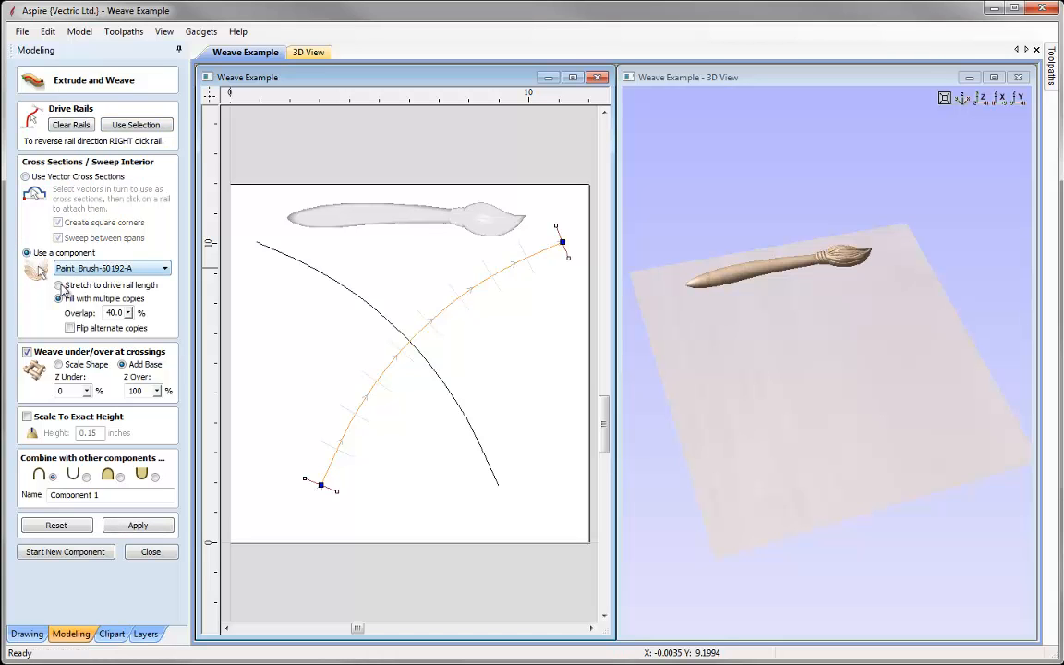
left_click(65, 287)
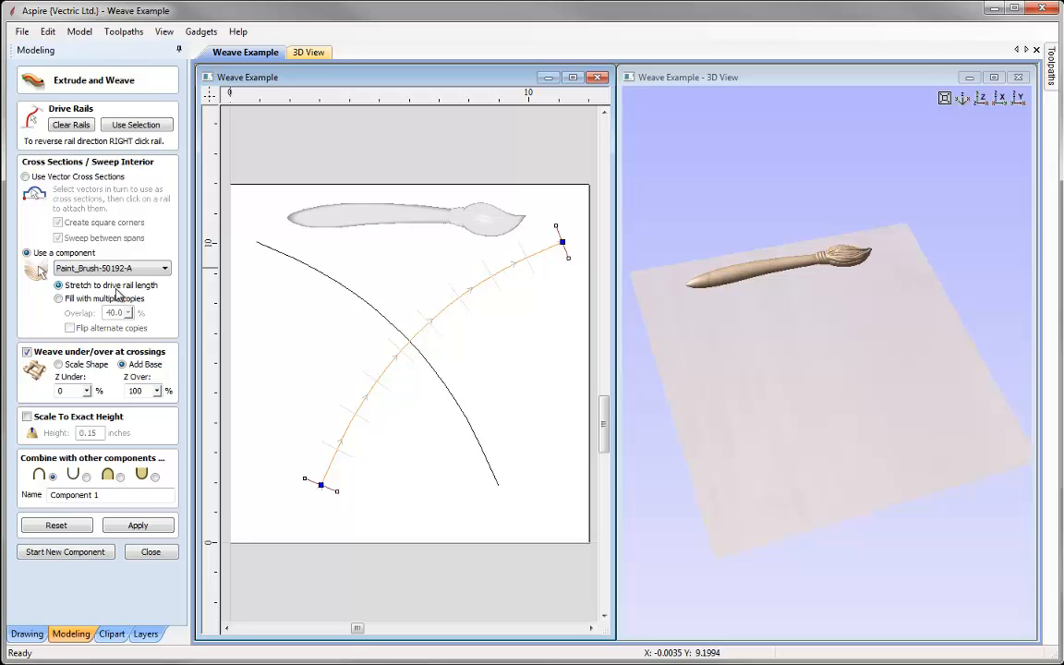
left_click(28, 352)
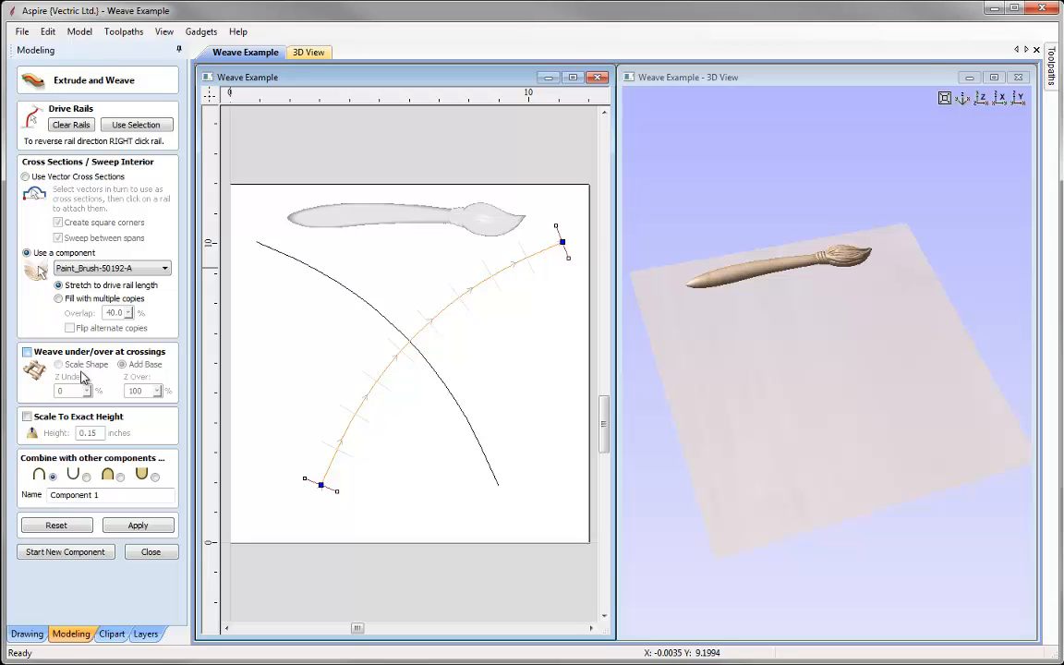
left_click(134, 526)
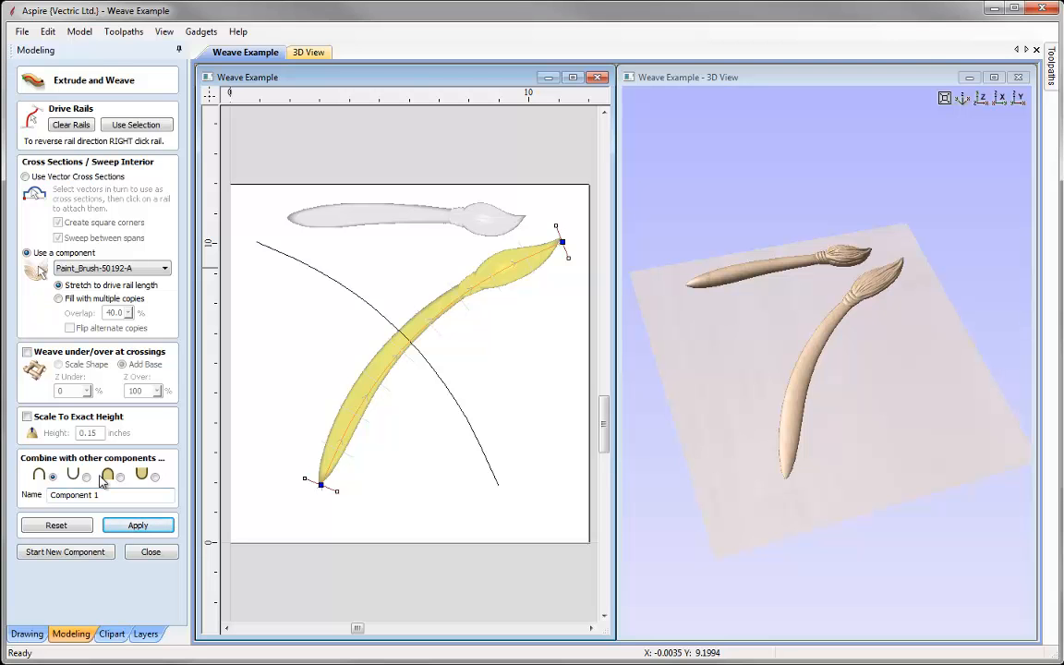
mouse_move(702, 369)
left_mouse_down()
mouse_move(751, 428)
mouse_move(820, 296)
mouse_move(839, 413)
mouse_move(881, 310)
left_mouse_up()
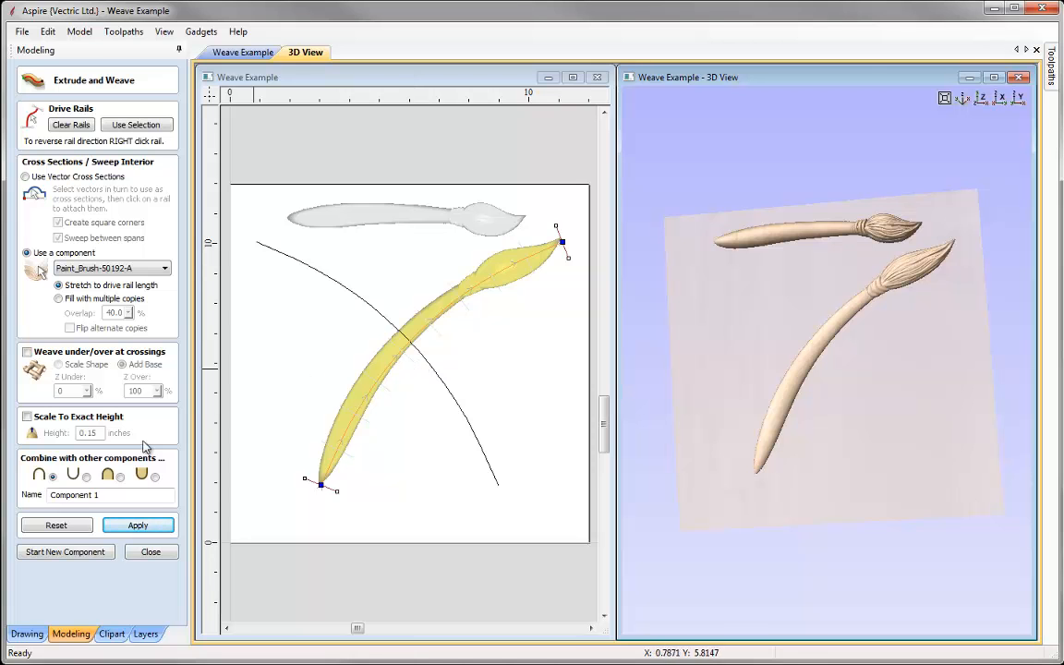
Reset the single-brush extrusion, clear its rail, and use both crossing curves as drive rails
left_click(57, 526)
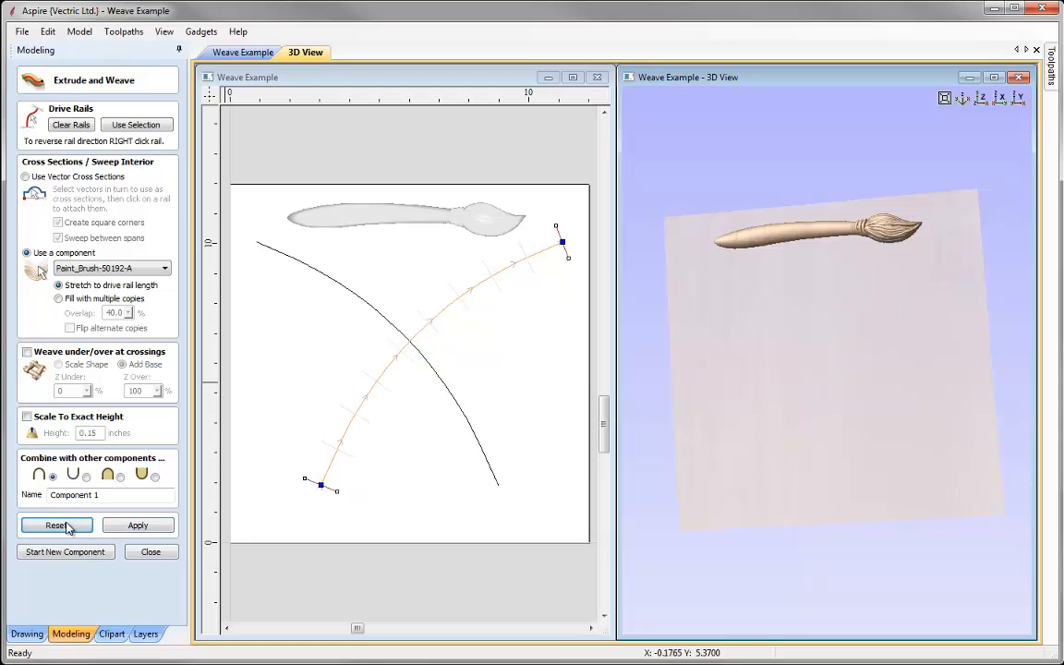
left_click(67, 127)
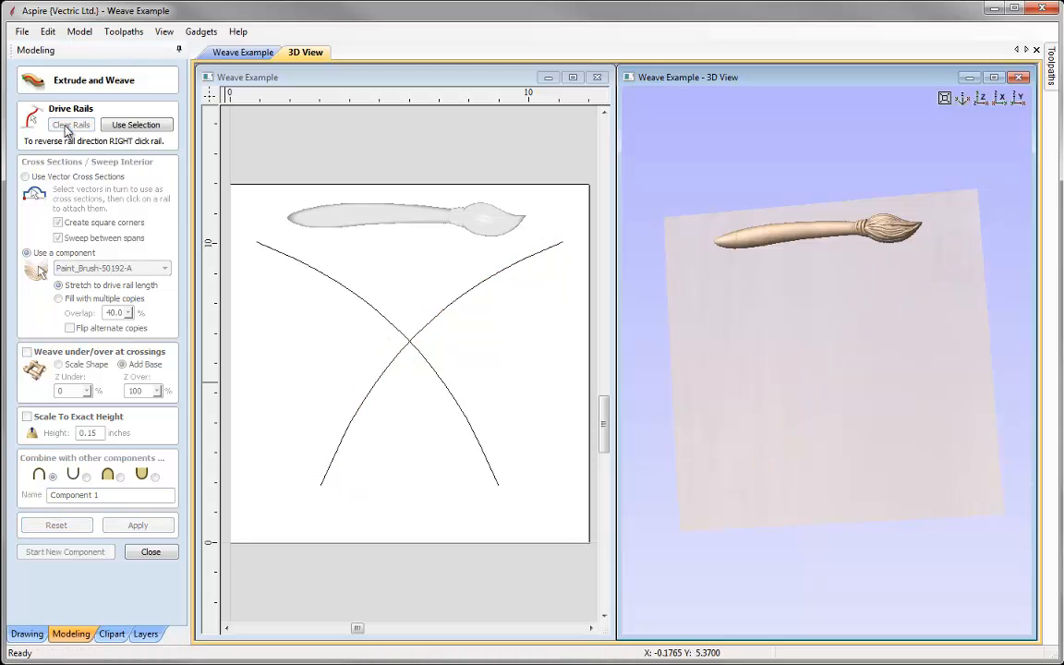
left_click(382, 317)
left_click(432, 313, "shift")
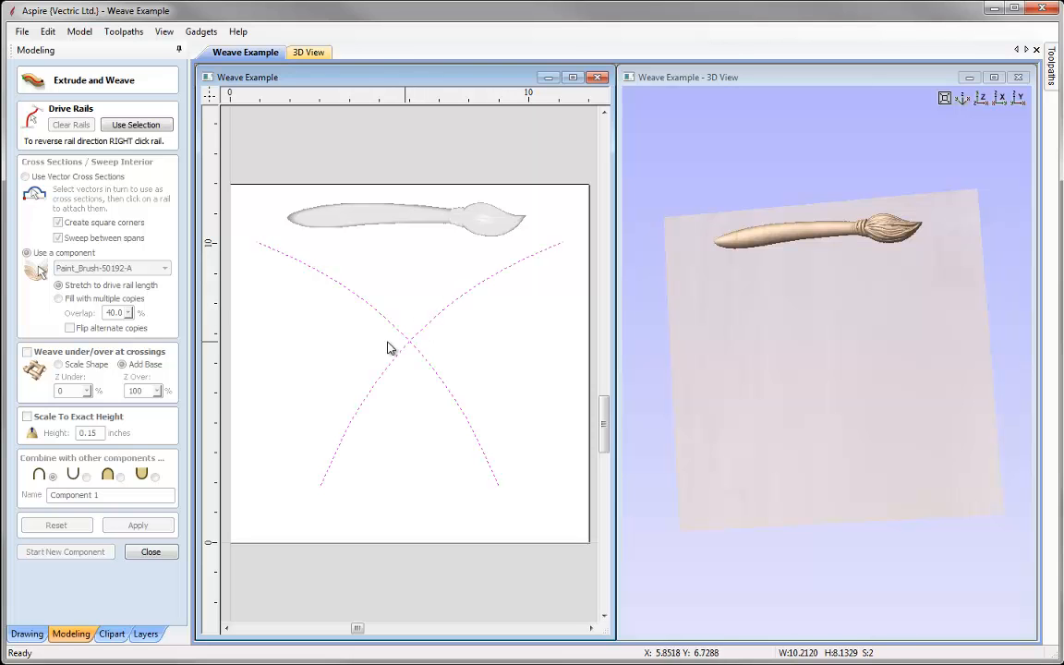
left_click(134, 126)
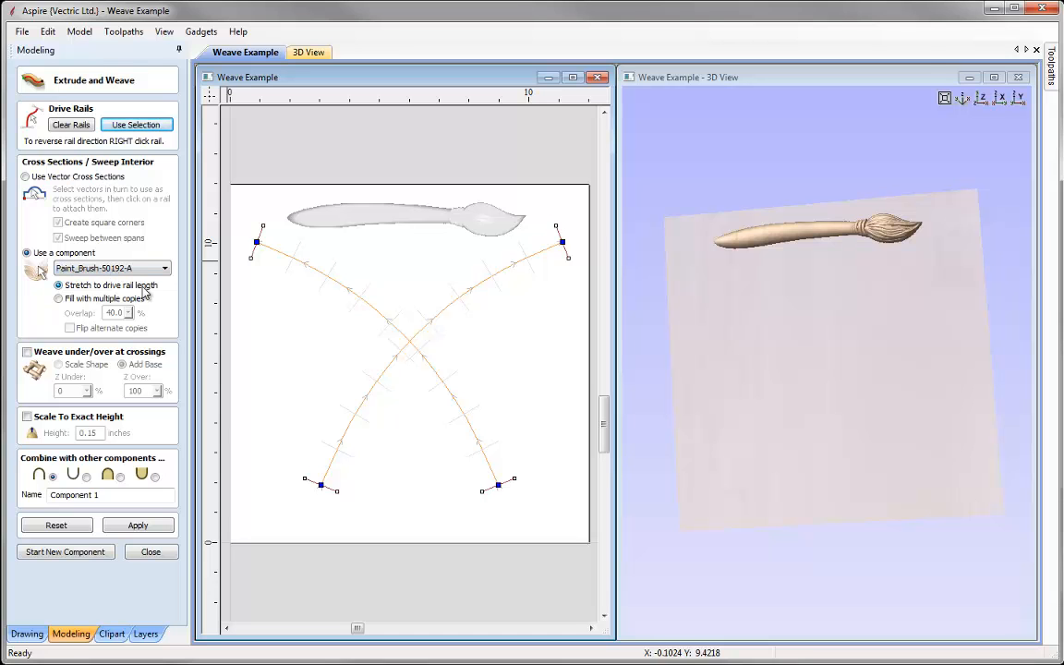
Weave the stretched brushes at the crossing using Scale Shape with Z Under 50% and Z Over 150%
left_click(30, 352)
left_click(58, 364)
double_click(70, 392)
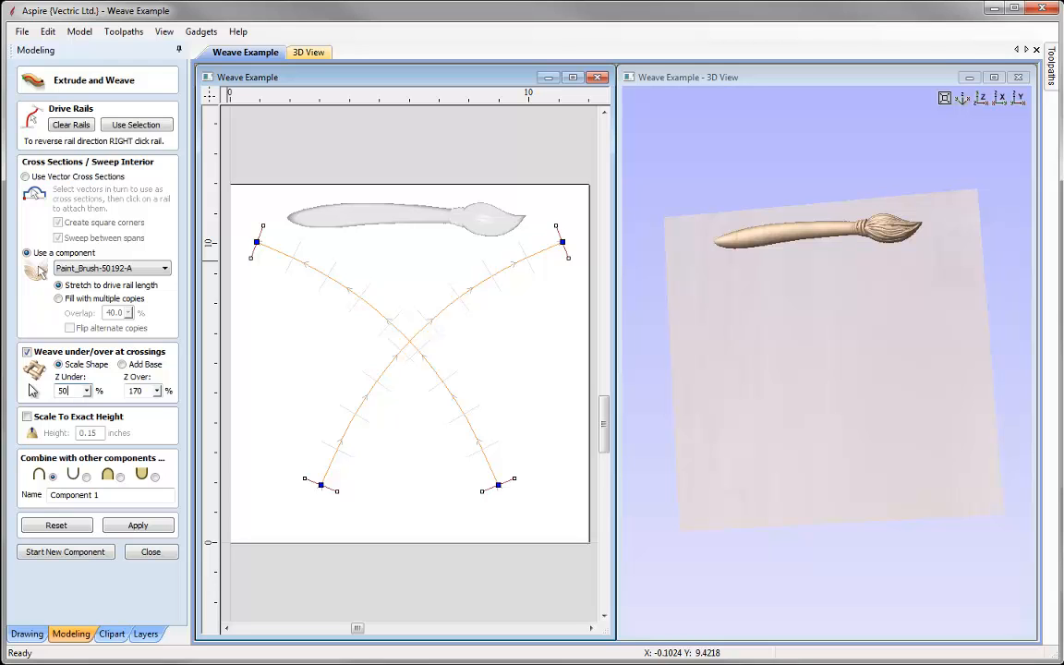
double_click(136, 391)
left_click(155, 526)
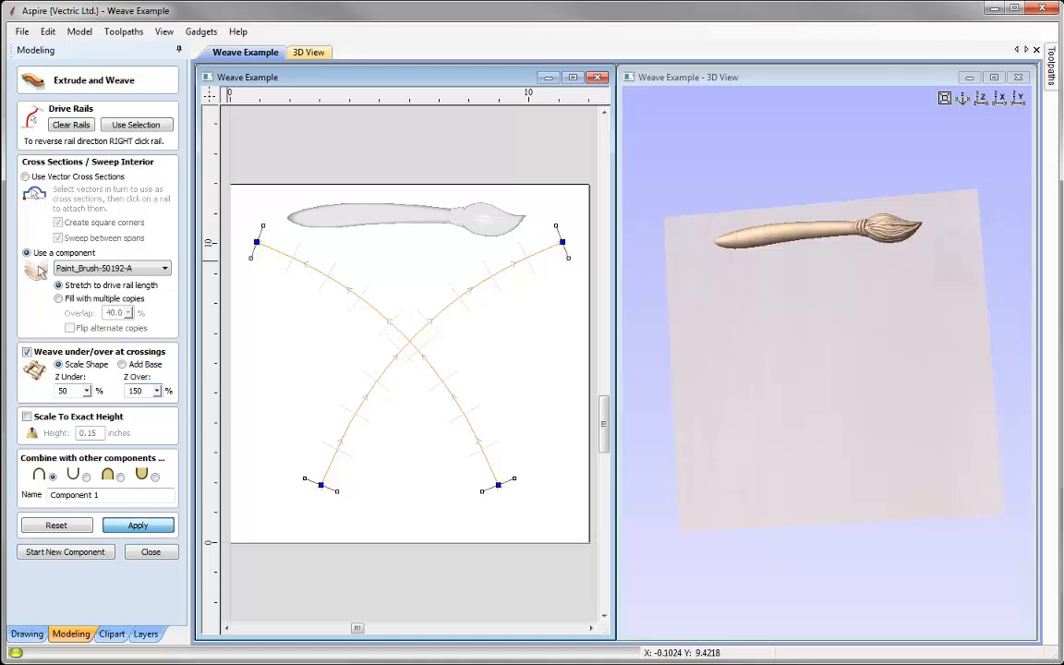
mouse_move(827, 503)
left_mouse_down()
mouse_move(798, 487)
mouse_move(814, 487)
mouse_move(808, 499)
left_mouse_up()
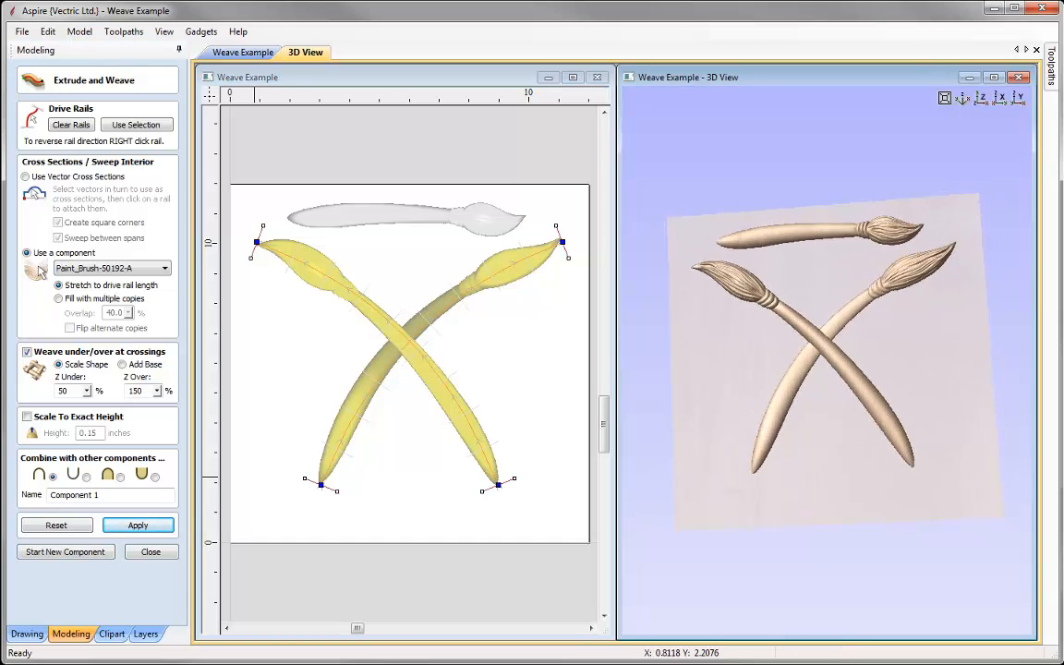
Set the weave's Z Under to 75%, reapply the extrusion, and finish the Extrude and Weave command
double_click(70, 391)
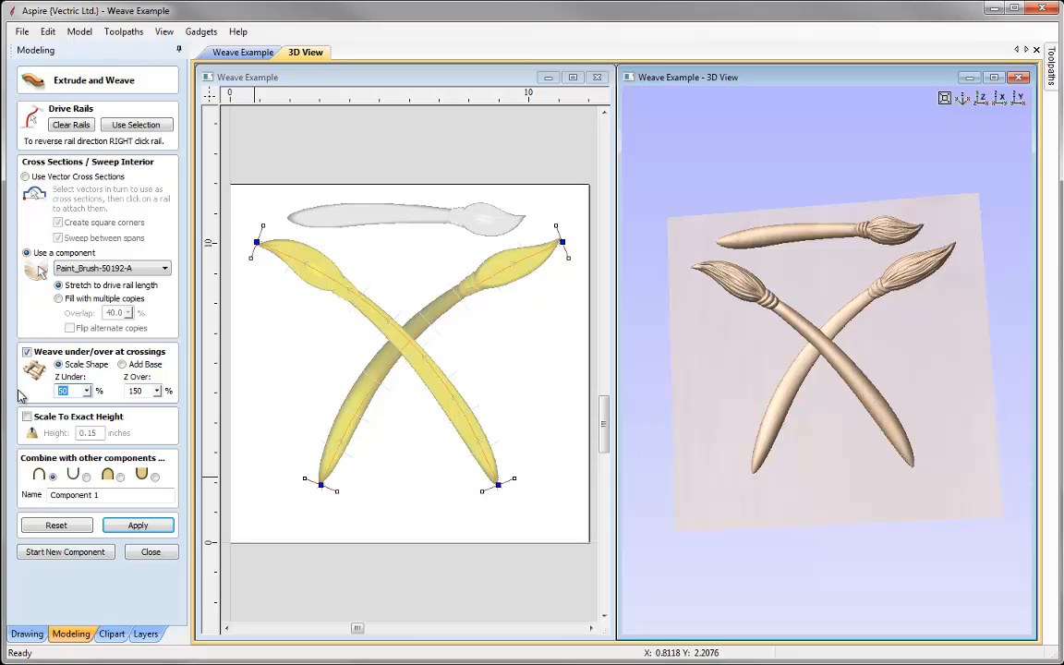
key("Tab")
left_click(137, 524)
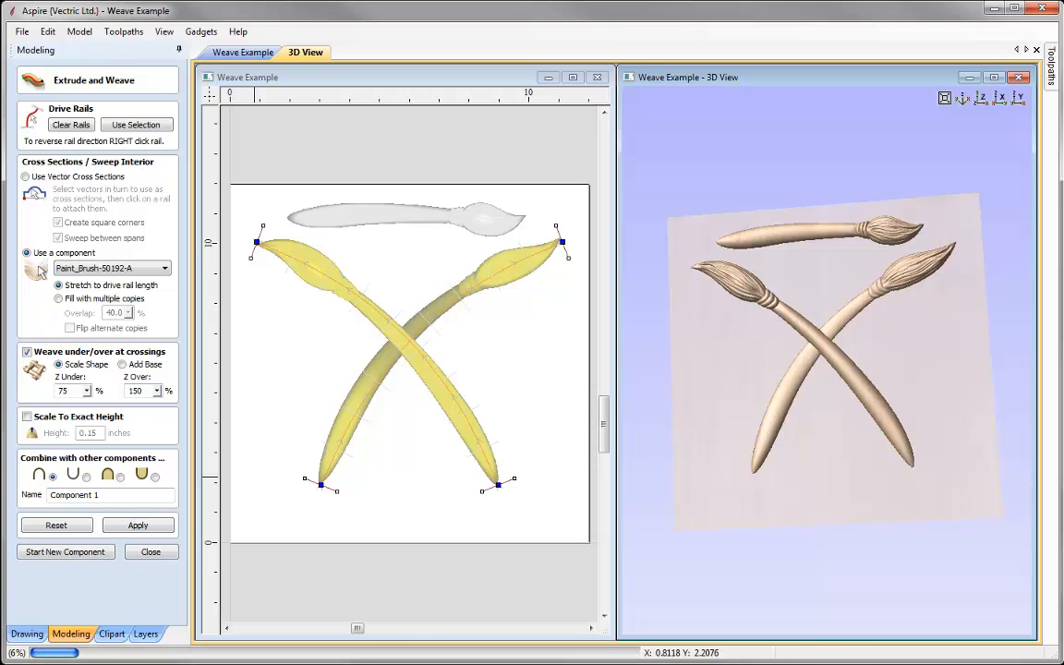
left_click_drag(808, 506, 828, 421)
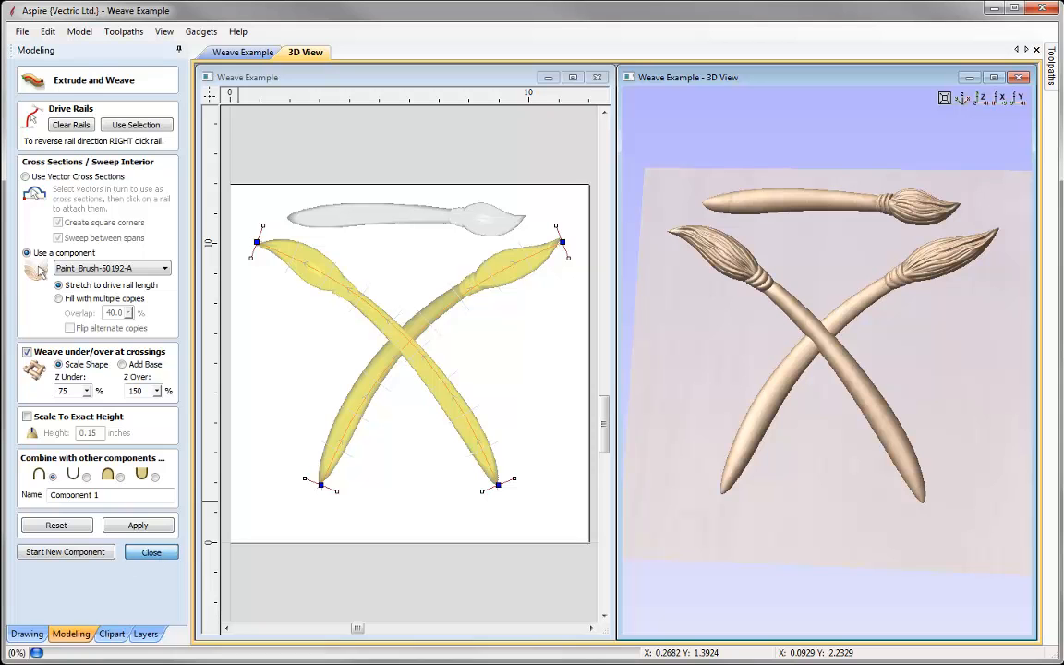
left_click(161, 554)
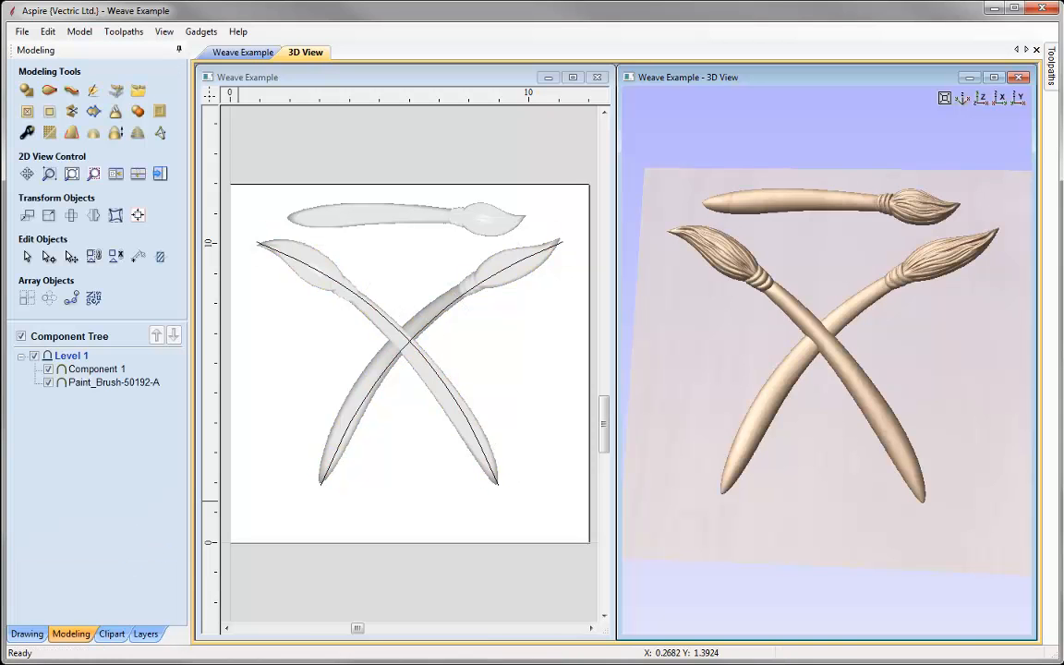
left_click(100, 370)
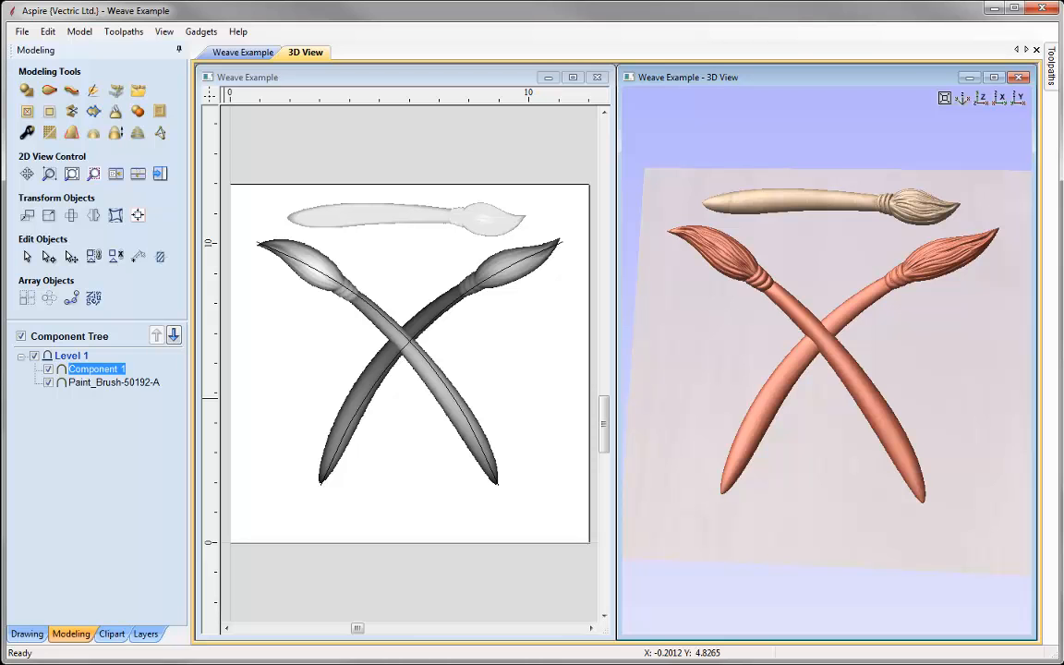
left_click(215, 485)
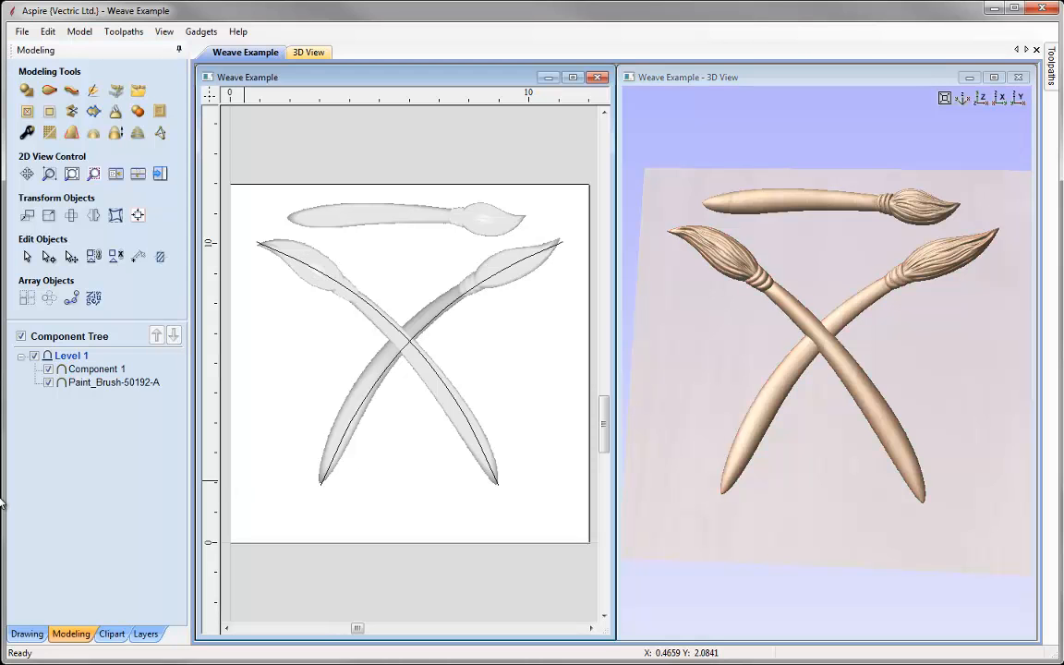